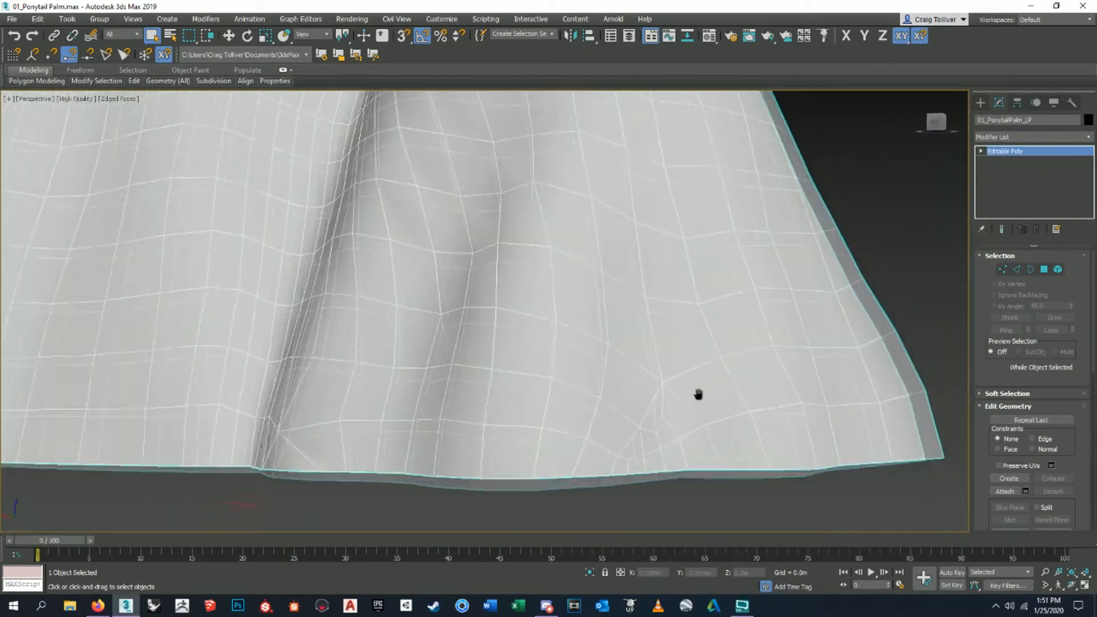
Examine the vertex layout near the bottom edge of the palm mesh and the overall vertex density.
middle_click_drag(698, 394, 641, 423, "alt")
scroll(588, 440, "up", 4)
key("1")
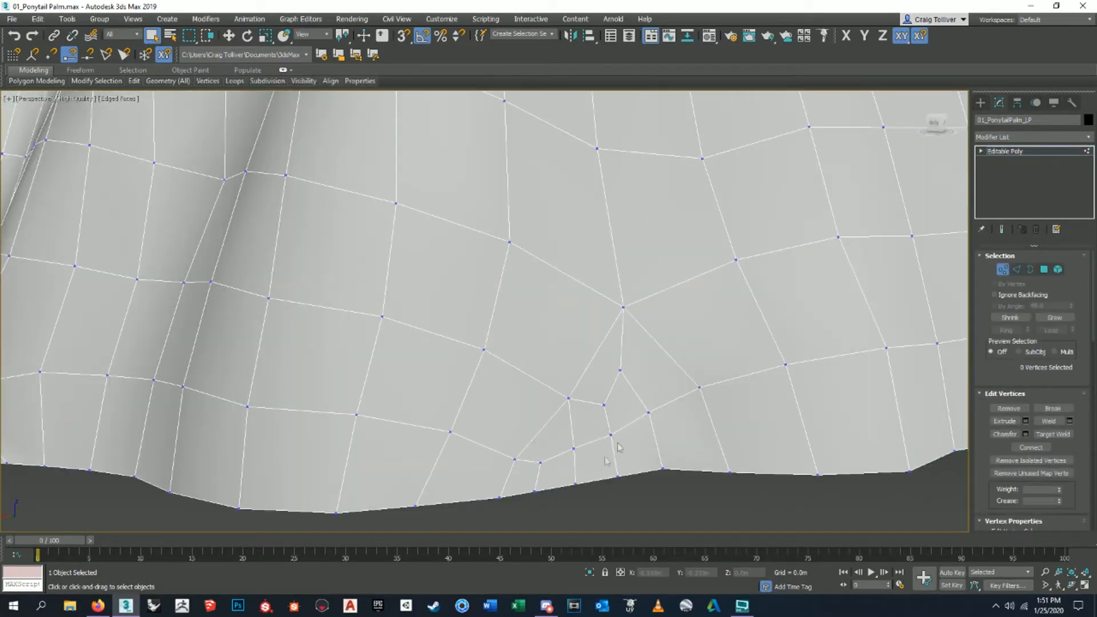
scroll(677, 413, "down", 8)
middle_click_drag(677, 400, 468, 380, "alt")
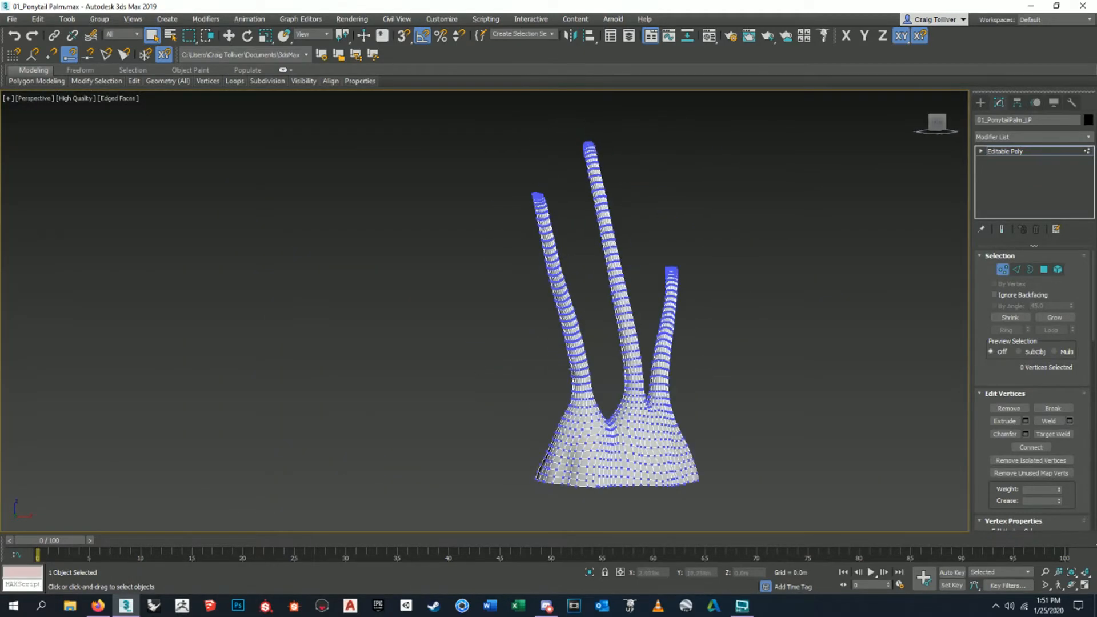
Select the horizontal edge loop just below the tip of the left trunk.
key("2")
scroll(571, 197, "up", 10)
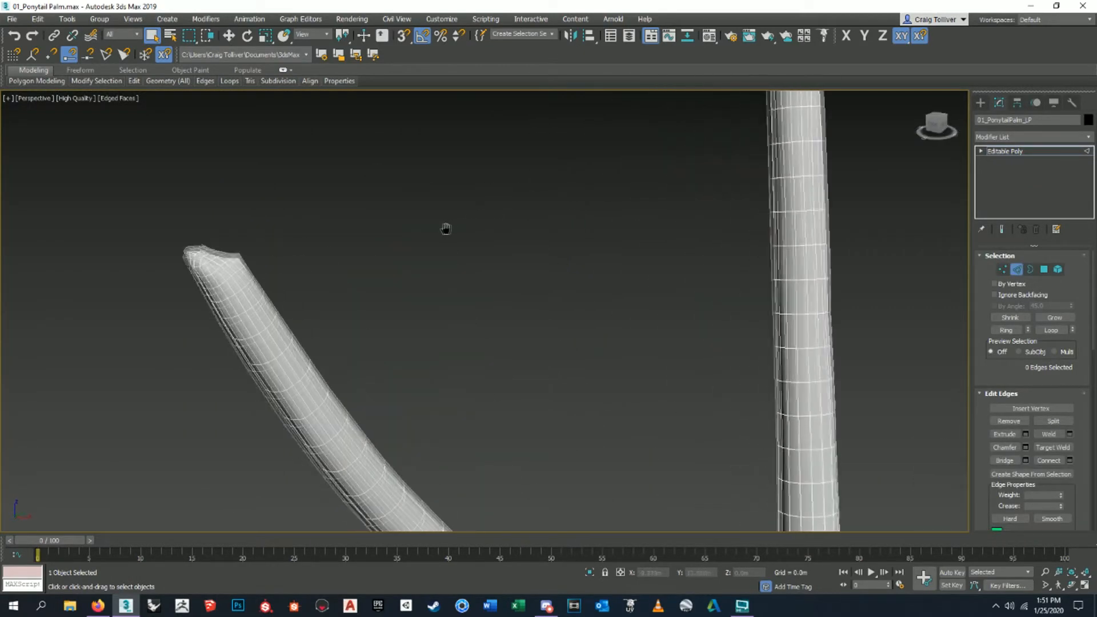
key("1")
left_click_drag(166, 225, 312, 283)
key("z")
scroll(328, 293, "down", 3)
middle_click_drag(328, 293, 494, 214, "alt")
key("2")
double_click(490, 248)
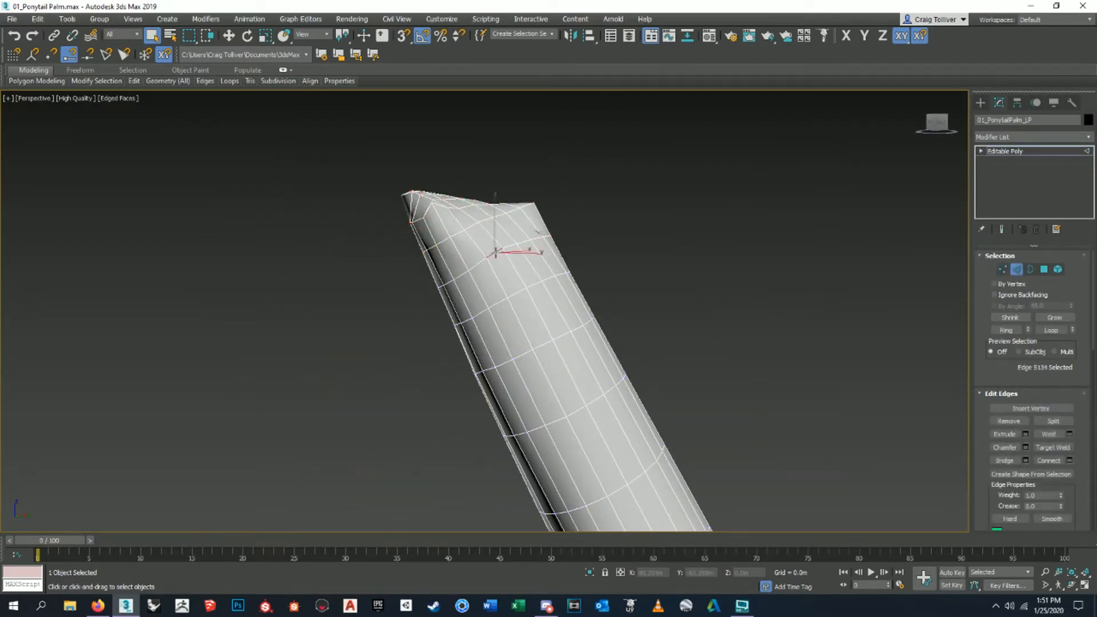
Add every second horizontal edge loop along the left trunk's upper section to the selection.
scroll(588, 274, "down", 3)
middle_click_drag(588, 274, 543, 272, "alt")
scroll(543, 273, "up", 3)
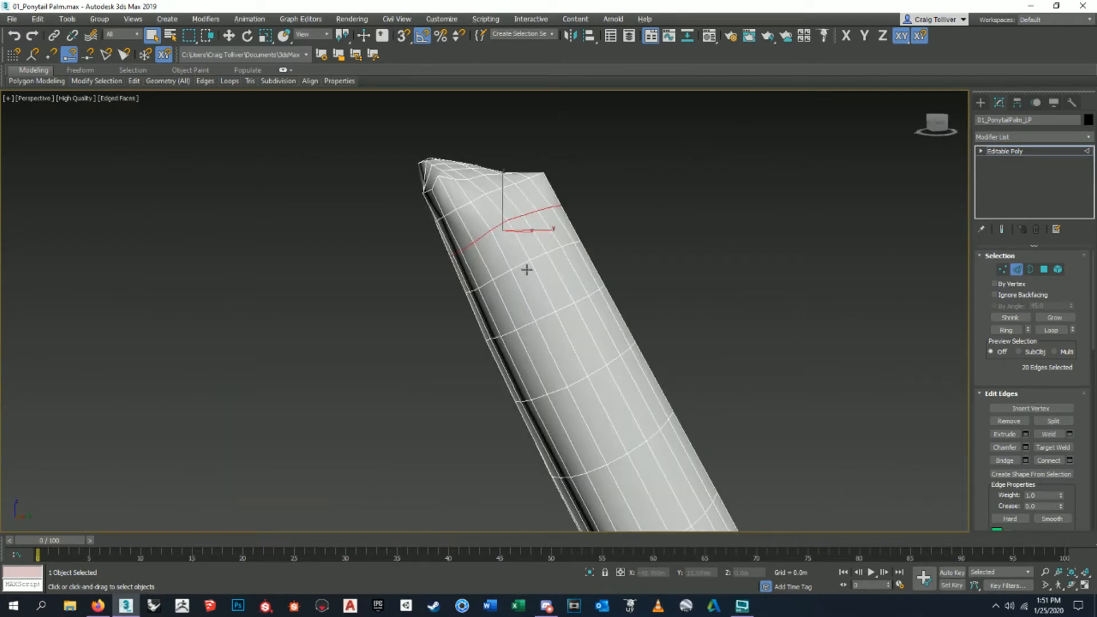
double_click(545, 316, "ctrl")
scroll(546, 315, "down", 5)
middle_click_drag(546, 316, 539, 182)
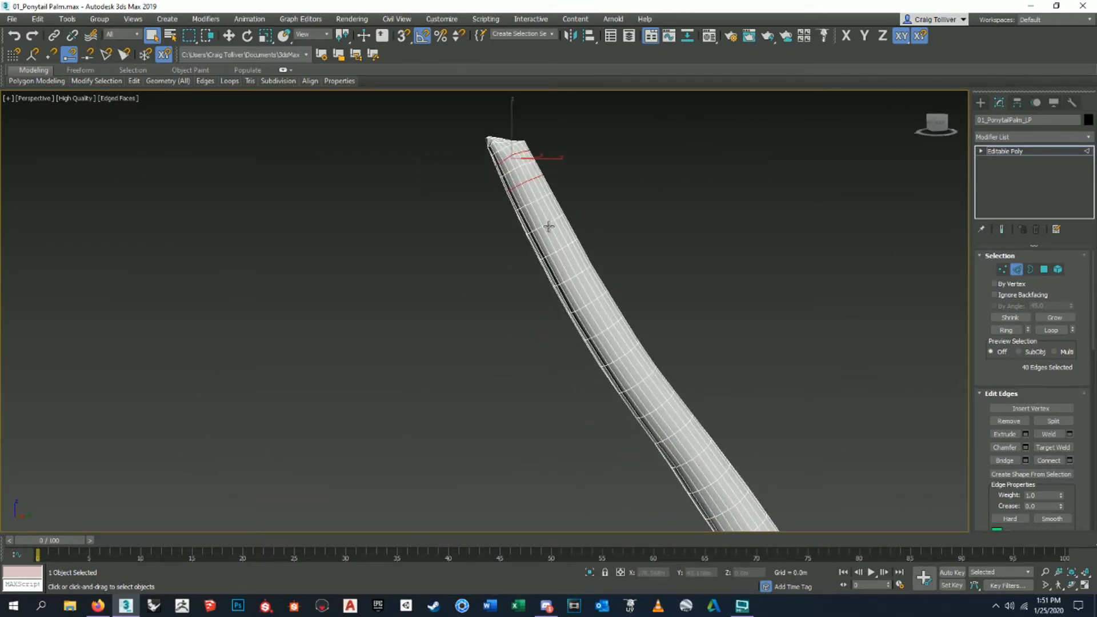
scroll(544, 223, "up", 3)
double_click(545, 228, "ctrl")
scroll(556, 239, "down", 4)
middle_click_drag(556, 239, 553, 201)
scroll(553, 204, "up", 3)
double_click(546, 221, "ctrl")
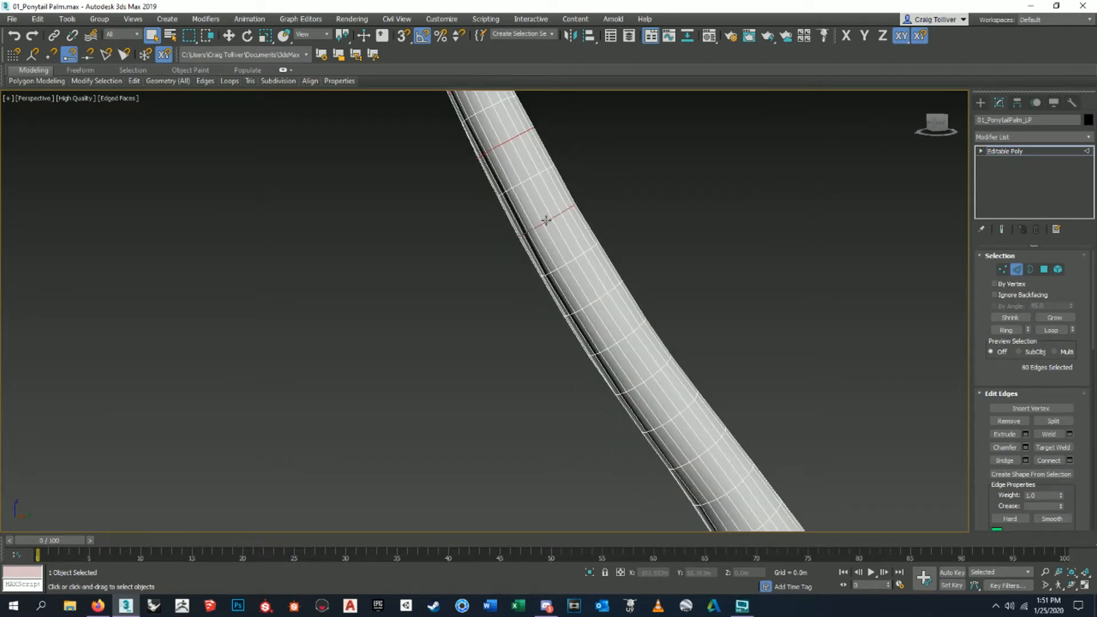
Extend the selection of alternate edge loops down through the left trunk's middle section.
middle_click_drag(572, 254, 555, 216)
double_click(576, 261, "ctrl")
middle_click_drag(621, 303, 565, 227)
double_click(573, 266, "ctrl")
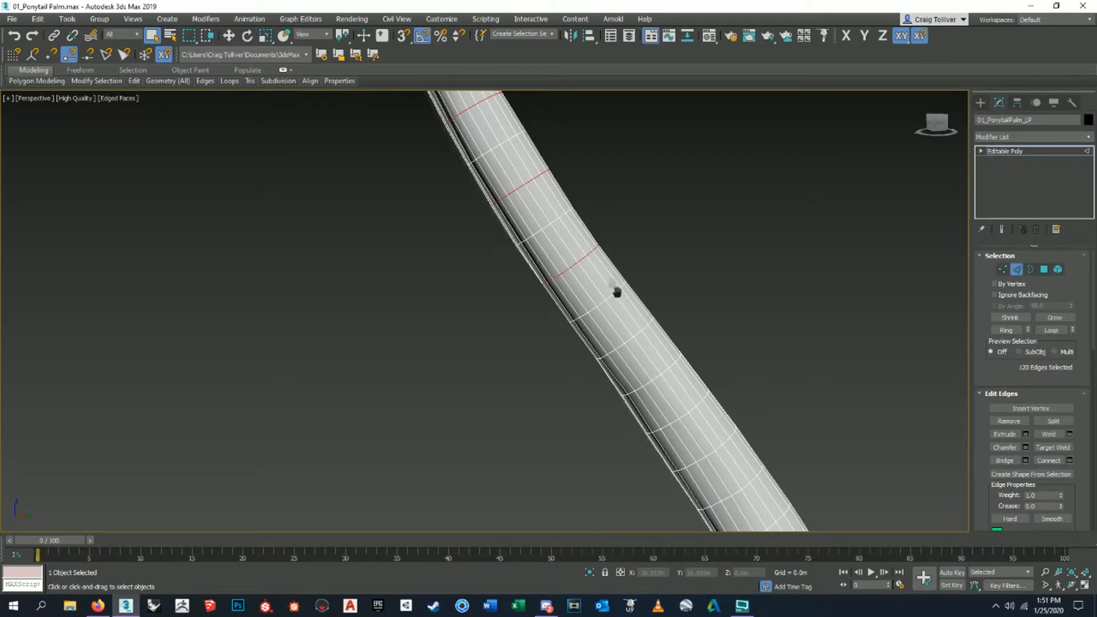
scroll(594, 276, "down", 1)
scroll(590, 280, "down", 5)
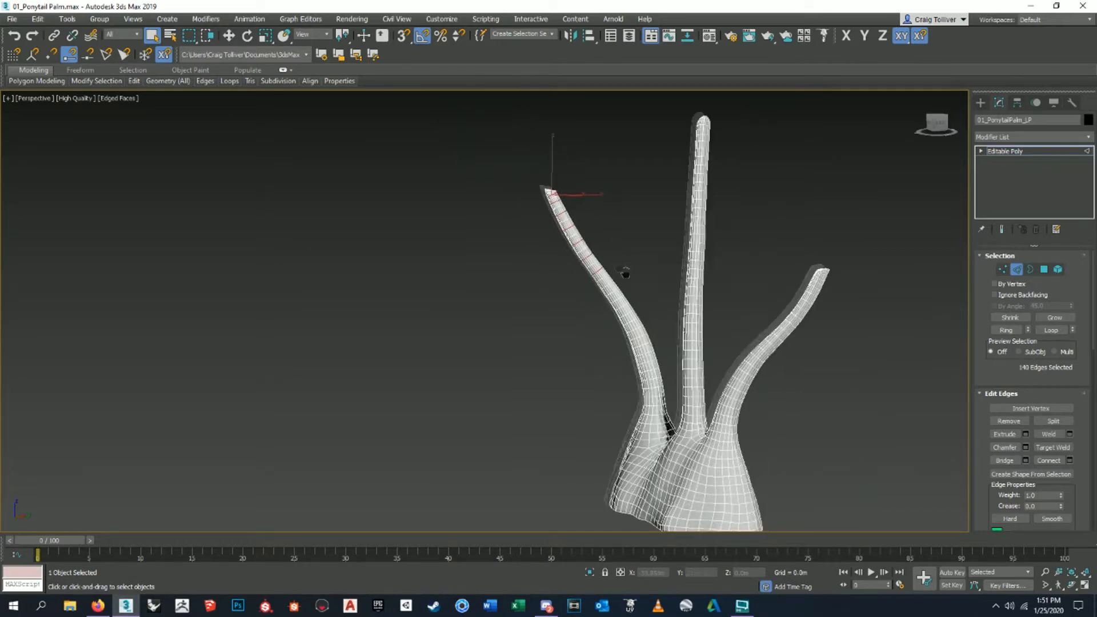
scroll(622, 274, "up", 5)
scroll(544, 273, "up", 3)
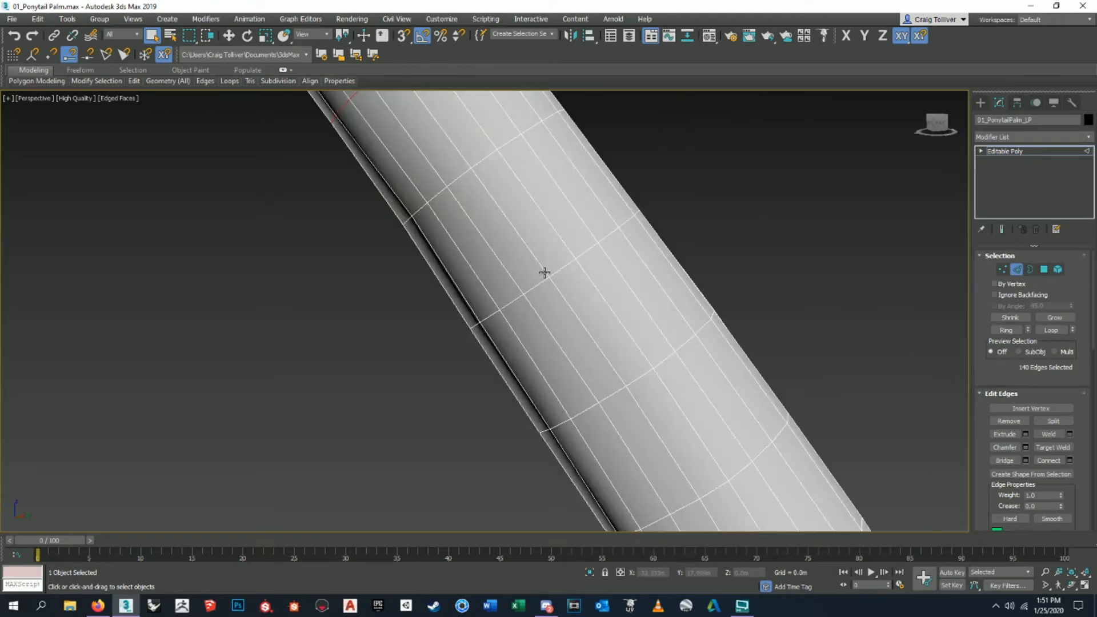
scroll(566, 267, "down", 2)
double_click(564, 214, "ctrl")
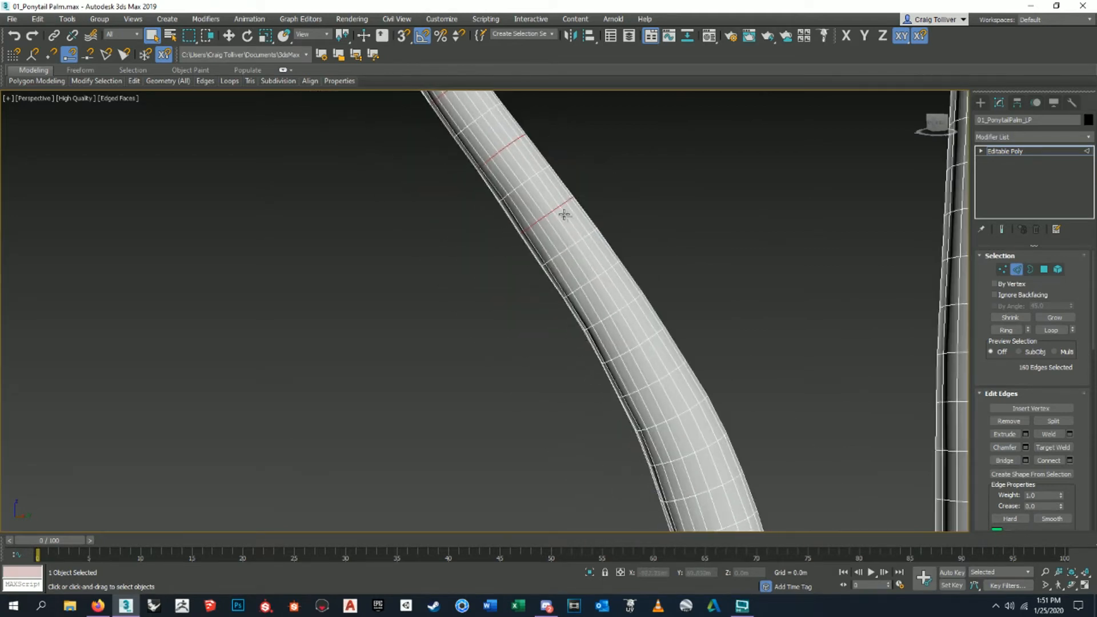
Add the remaining alternate edge loops on the left trunk's lower section, down to where it flares into the base.
double_click(632, 348, "ctrl")
middle_click_drag(632, 348, 560, 215)
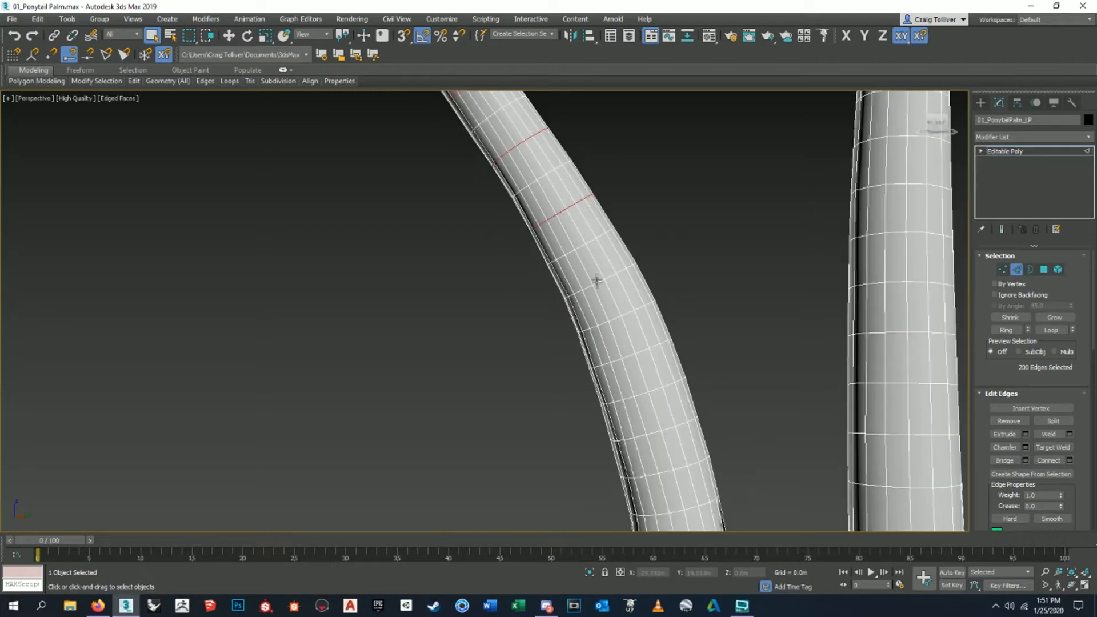
double_click(628, 358, "ctrl")
middle_click_drag(628, 358, 631, 268, "alt")
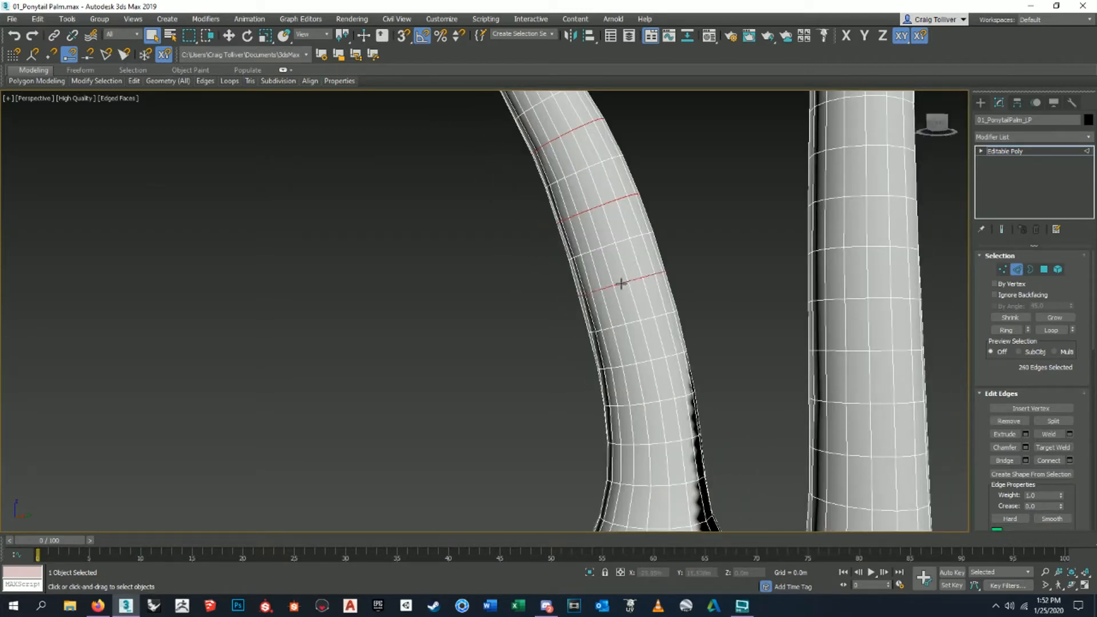
double_click(641, 361, "ctrl")
middle_click_drag(640, 361, 651, 276, "alt")
double_click(638, 300, "ctrl")
middle_click_drag(659, 363, 666, 394, "alt")
scroll(660, 349, "down", 5)
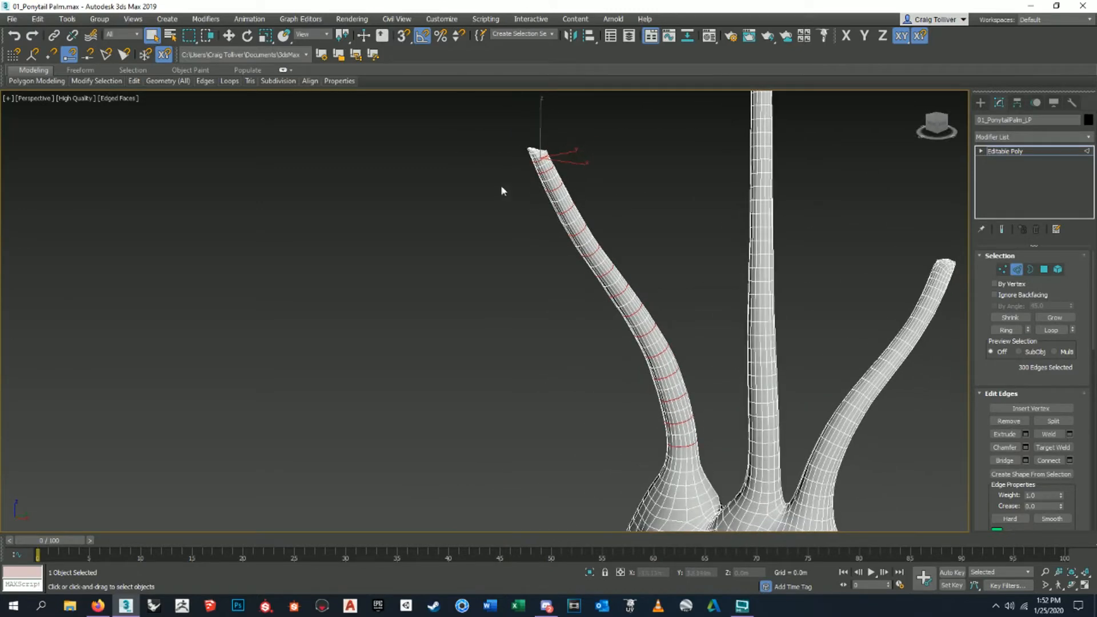
middle_click_drag(669, 340, 645, 345, "alt")
middle_click_drag(625, 250, 625, 246)
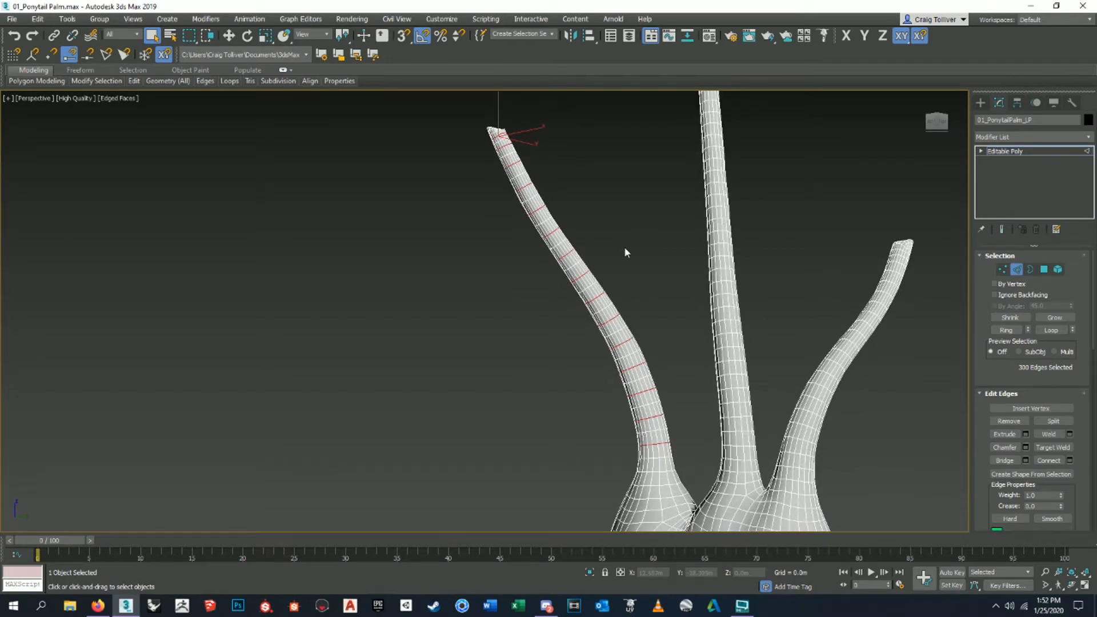
left_click(624, 252)
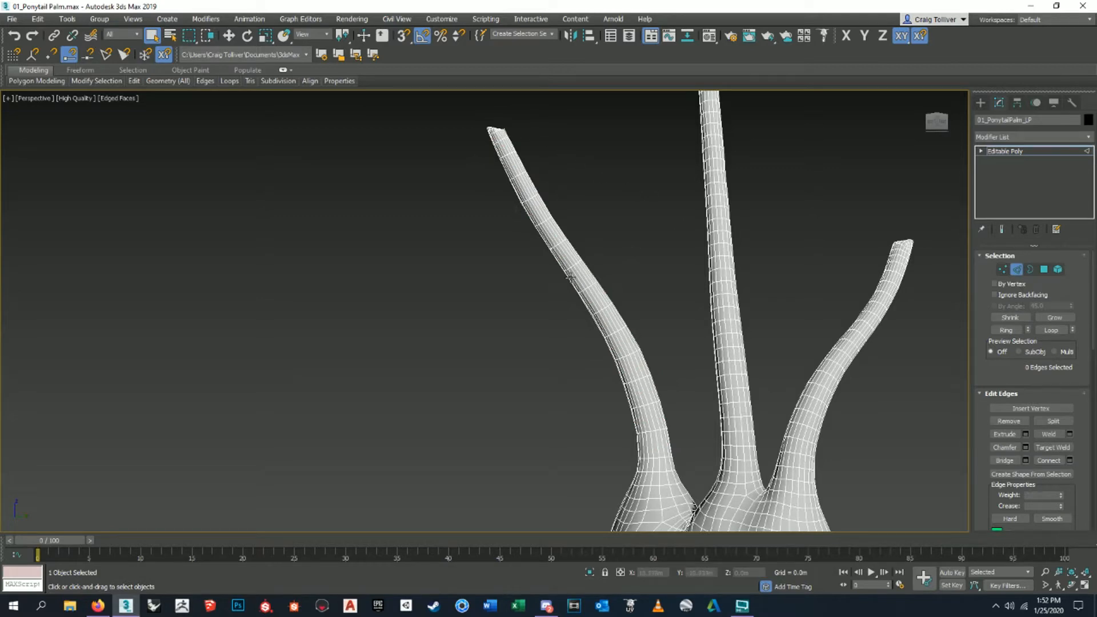
key("ctrl+z")
middle_click_drag(607, 306, 580, 304)
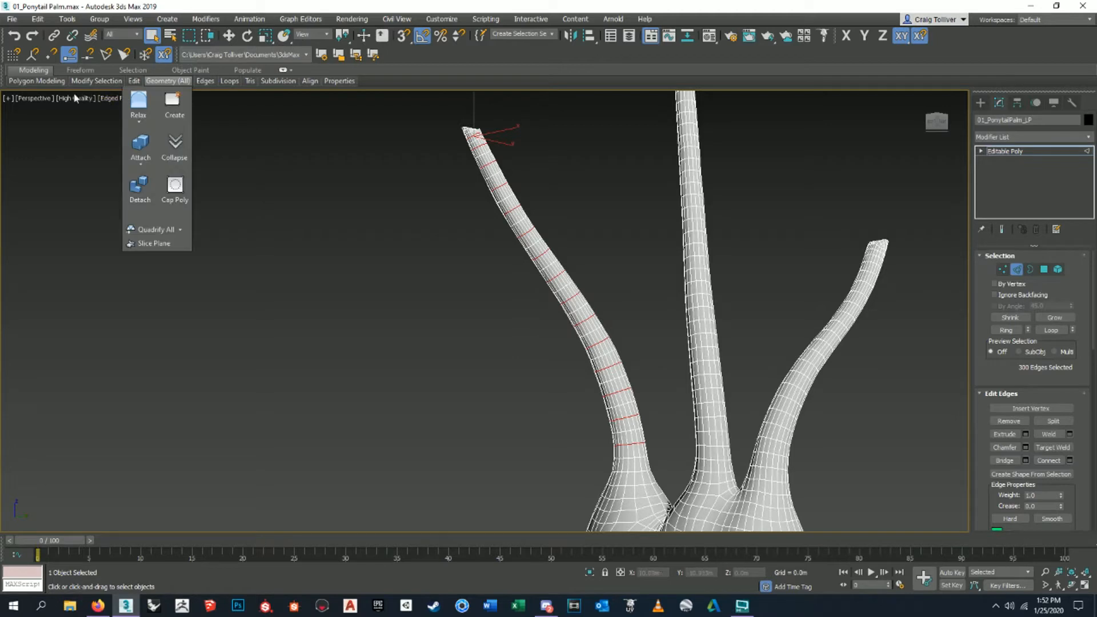
left_click(33, 98)
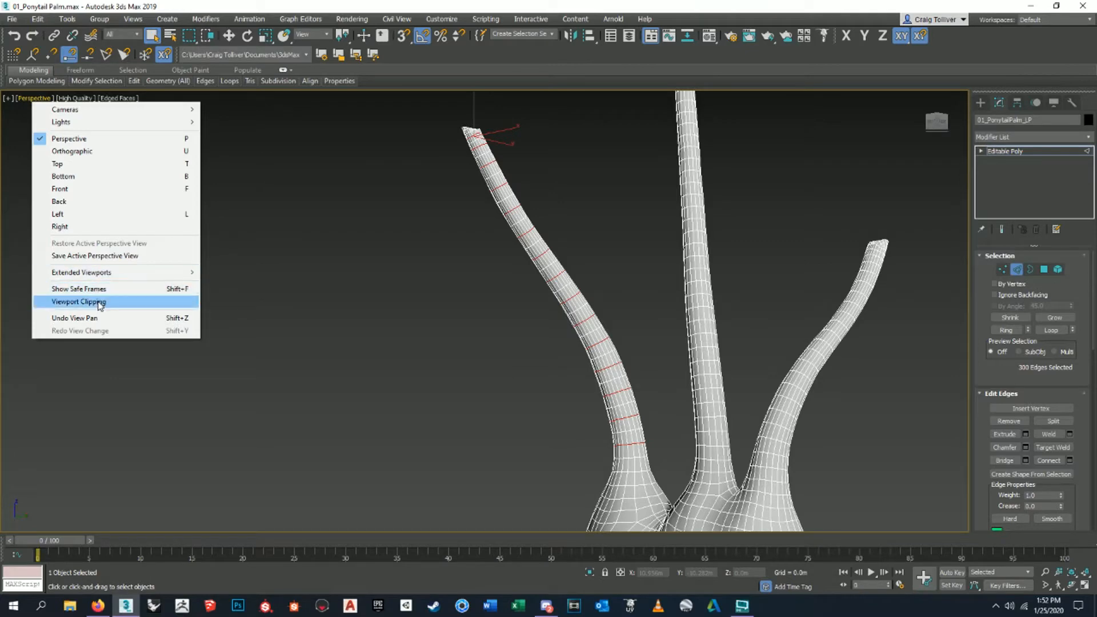
left_click(125, 22)
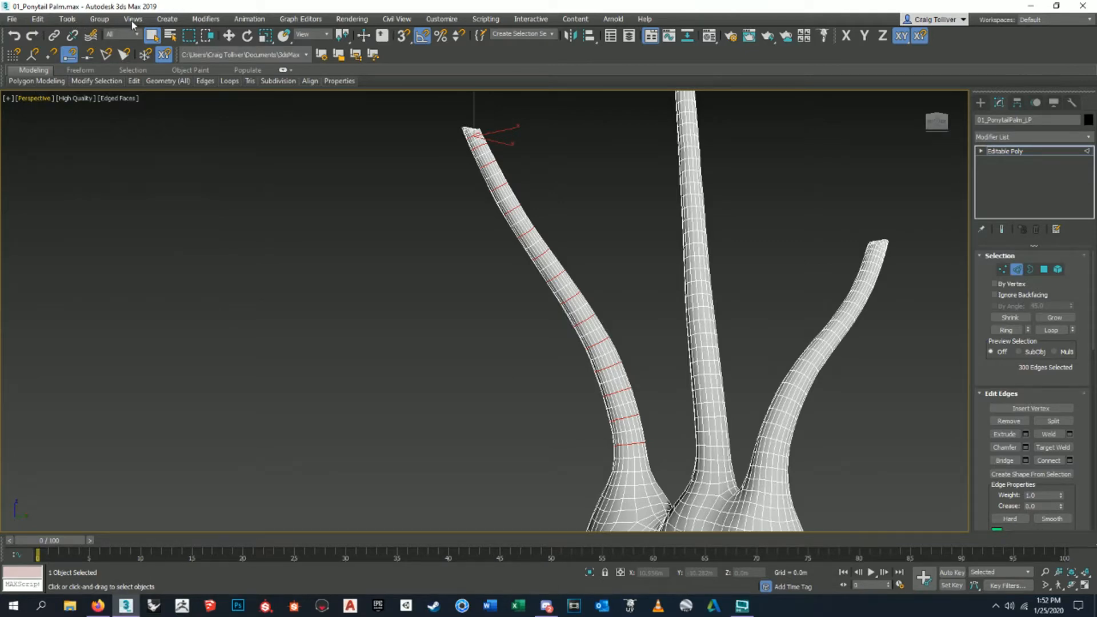
mouse_move(36, 21)
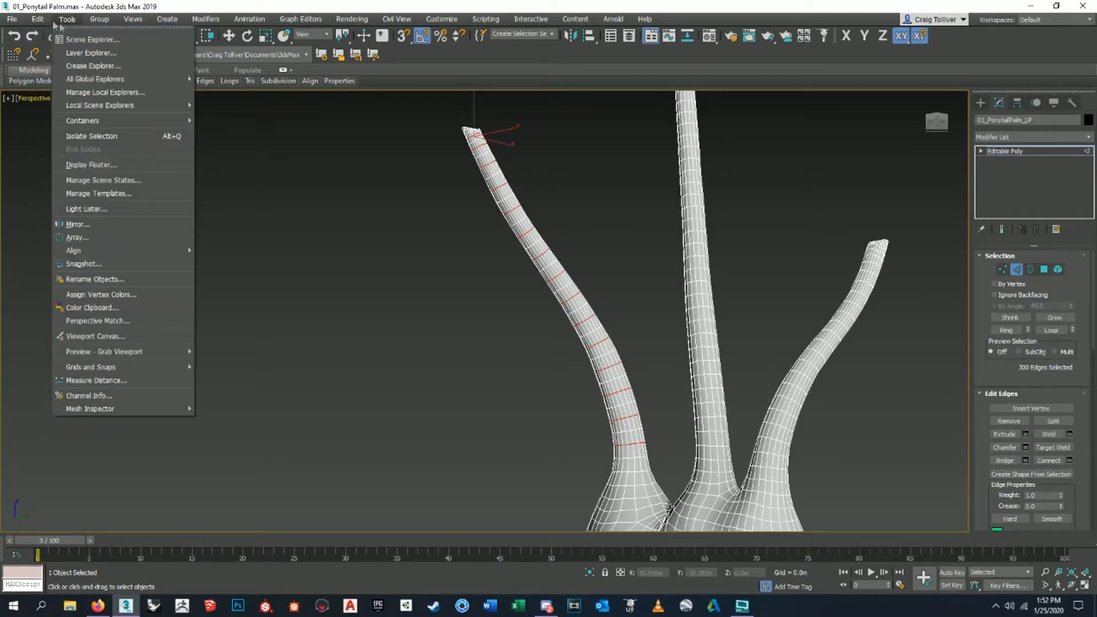
middle_click_drag(378, 320, 364, 314)
left_click(133, 19)
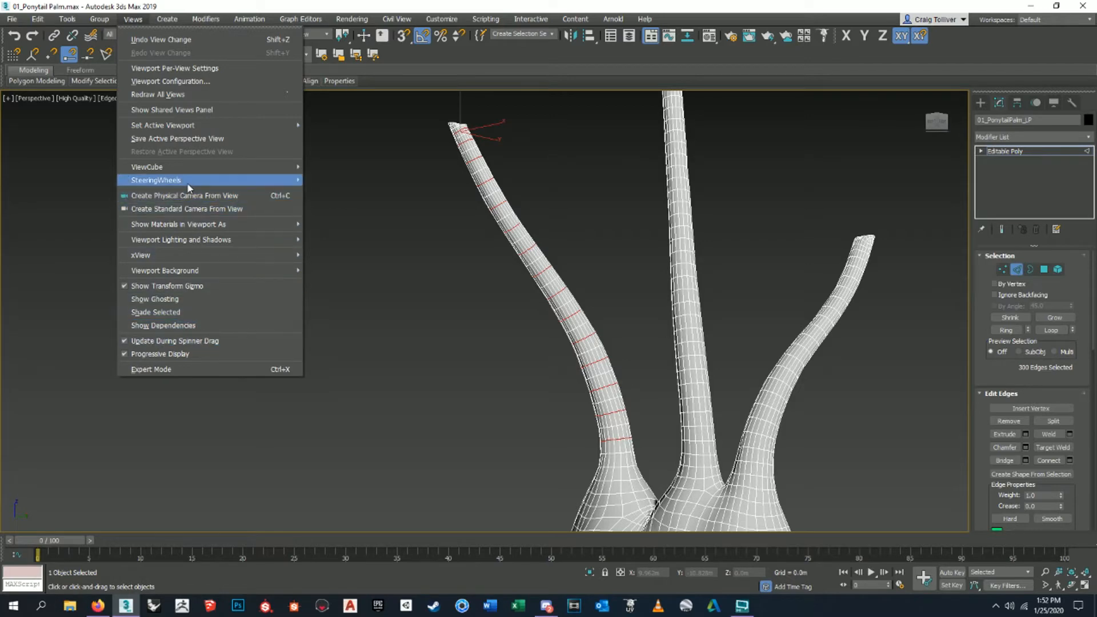
Review the statistics options in the viewport configuration, accept them for the selection, and show the statistics overlay in the viewport.
left_click(8, 103)
left_click(8, 103)
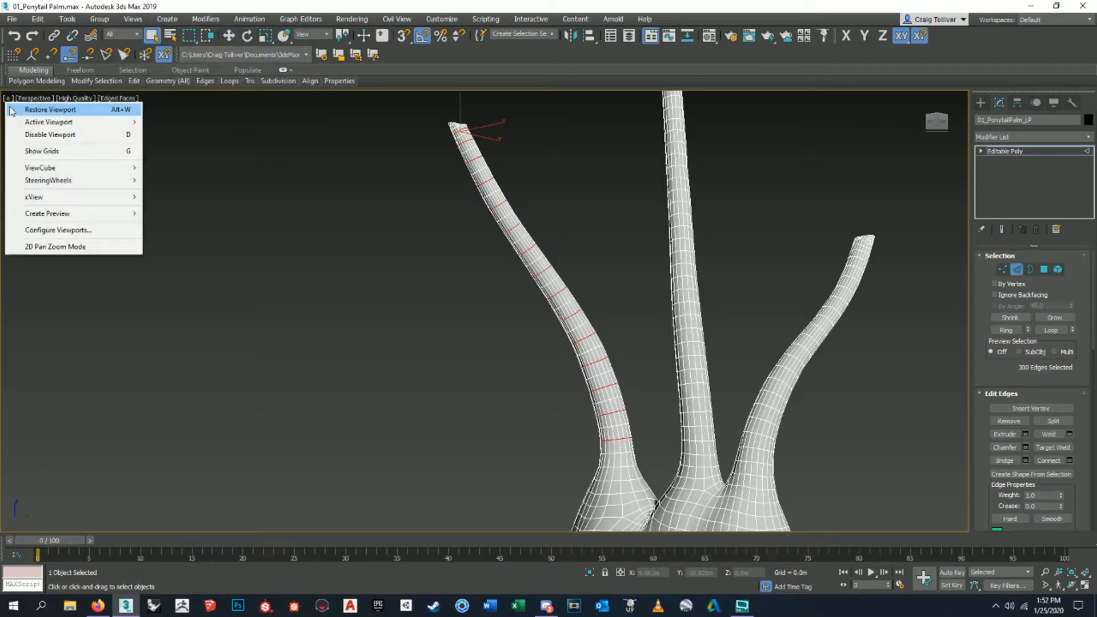
left_click(85, 232)
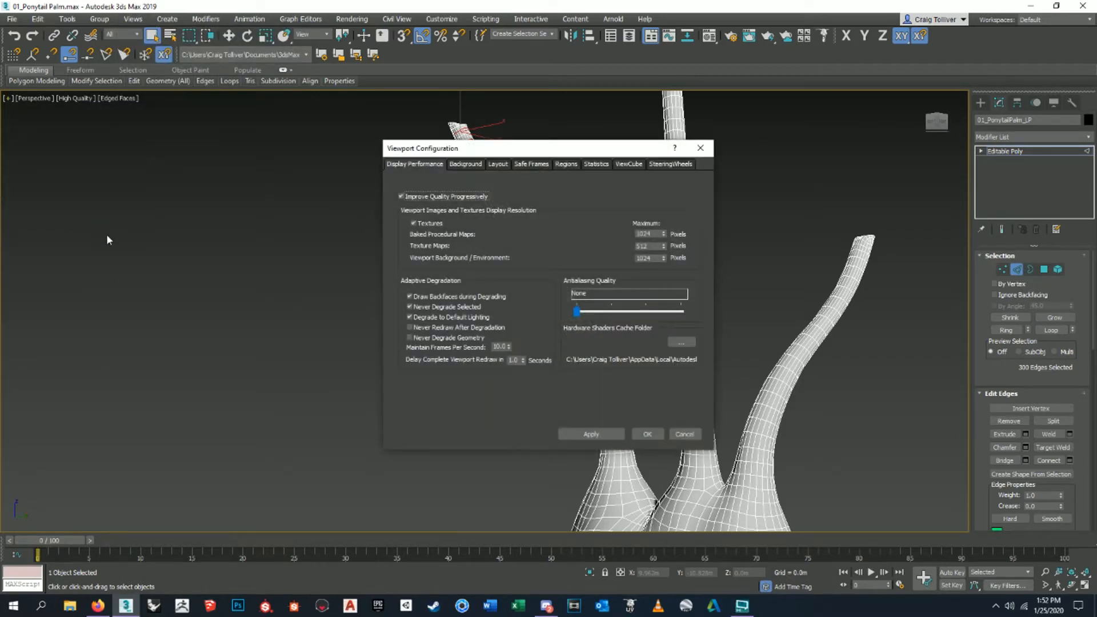
left_click(576, 168)
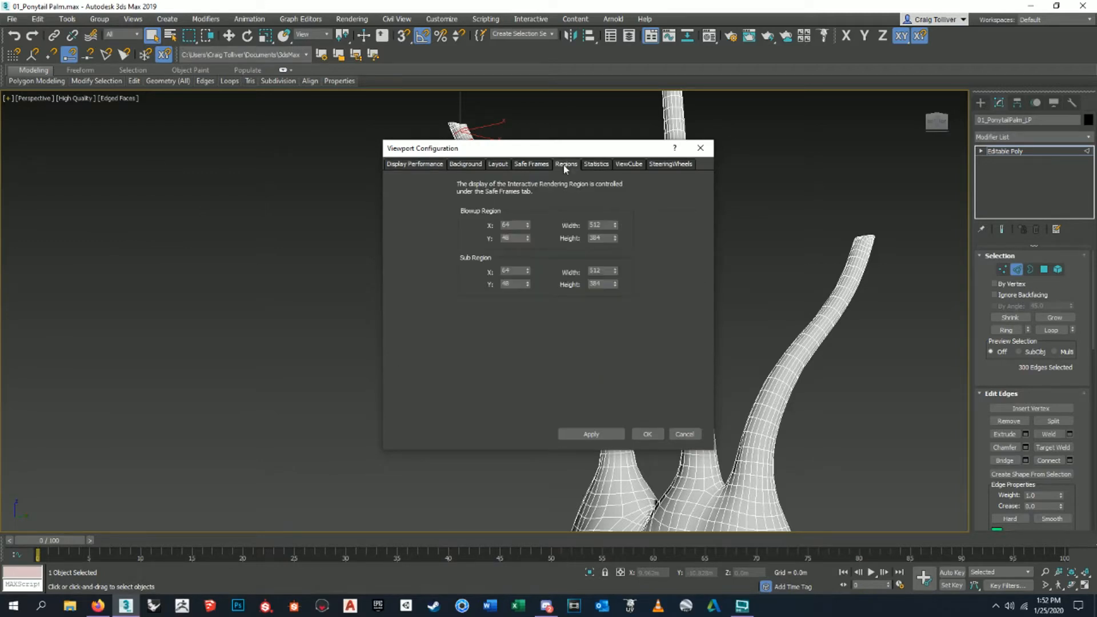
left_click(585, 167)
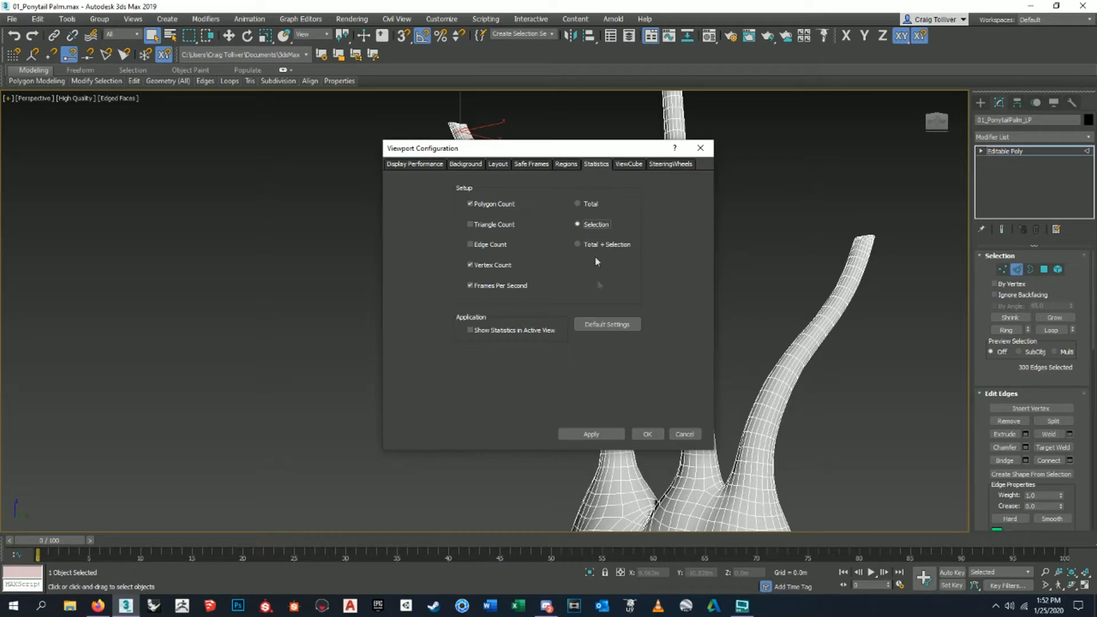
left_click(648, 433)
scroll(640, 343, "up", 5)
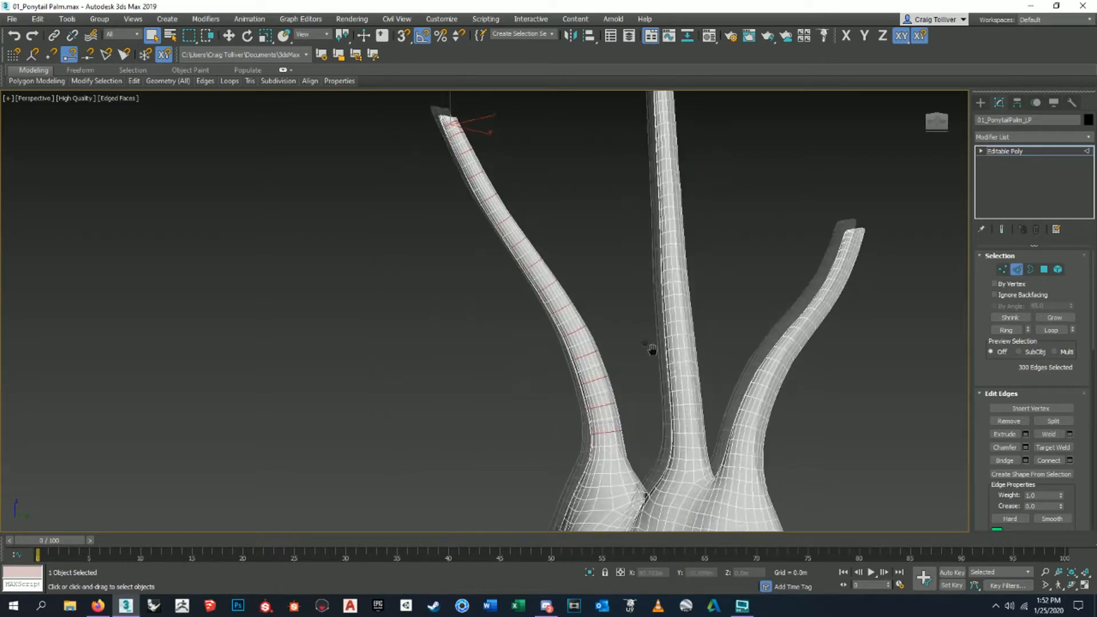
key("7")
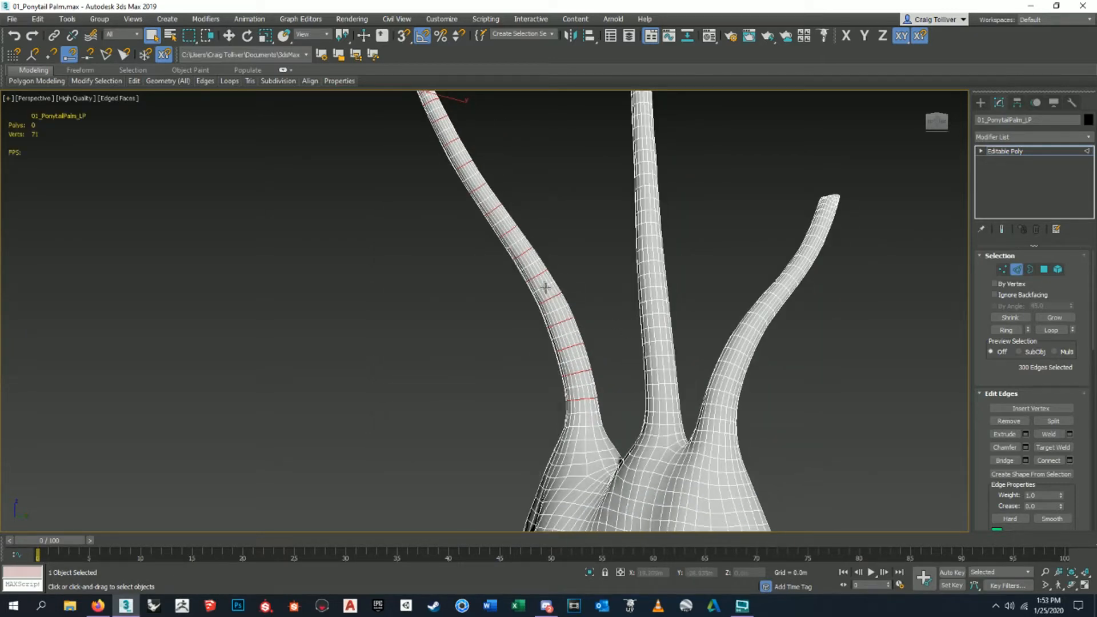
Leave edge editing and check the polygon and vertex counts of the whole palm object.
scroll(369, 203, "down", 8)
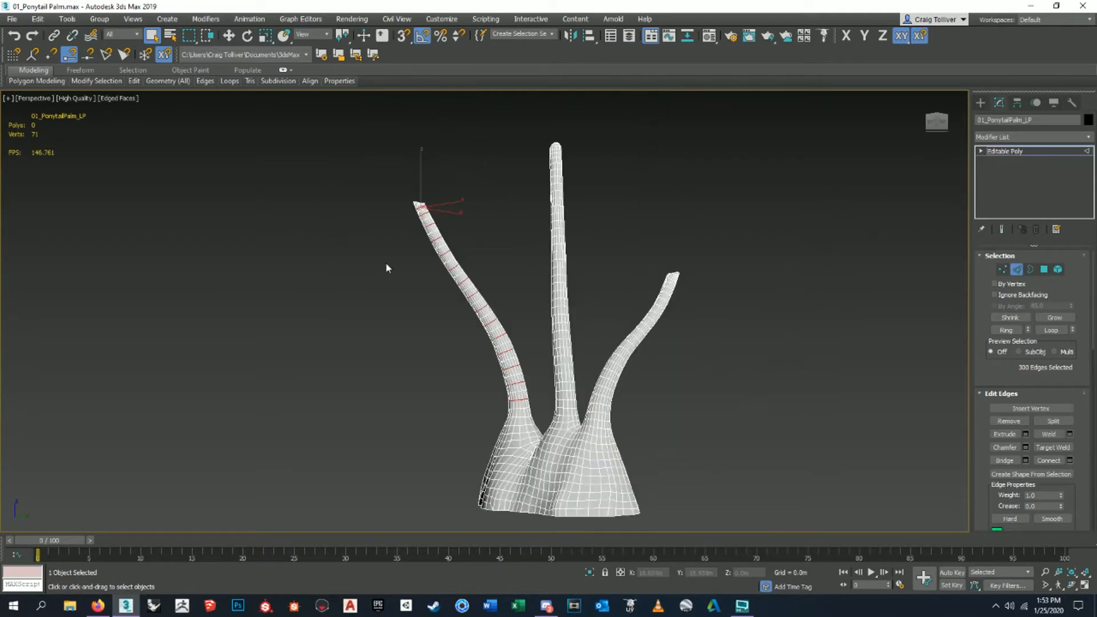
middle_click_drag(343, 254, 325, 272)
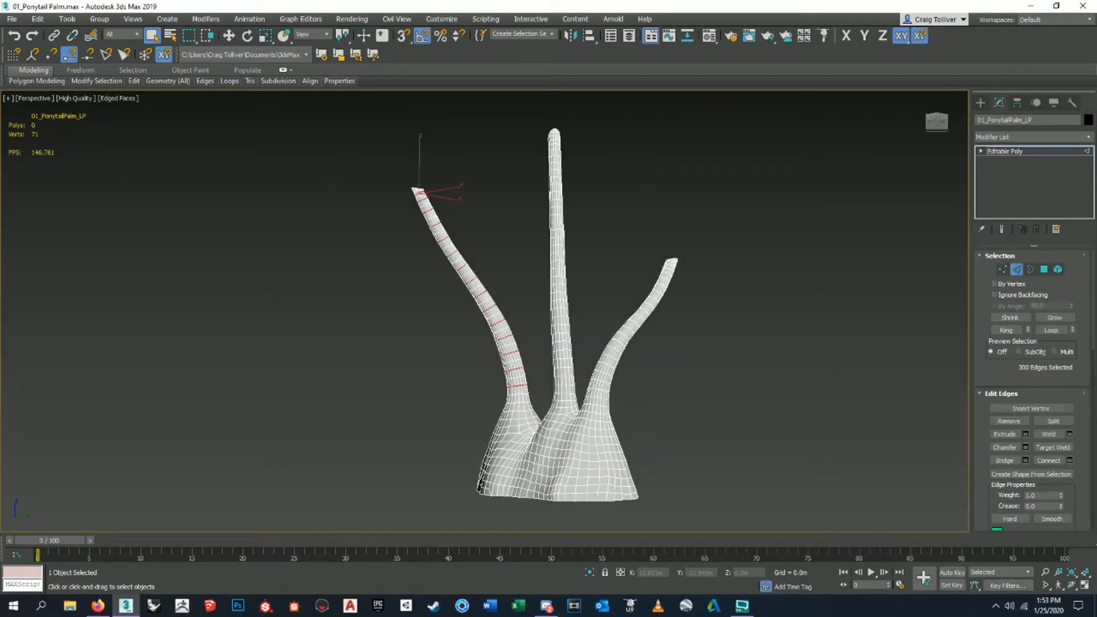
left_click(1017, 270)
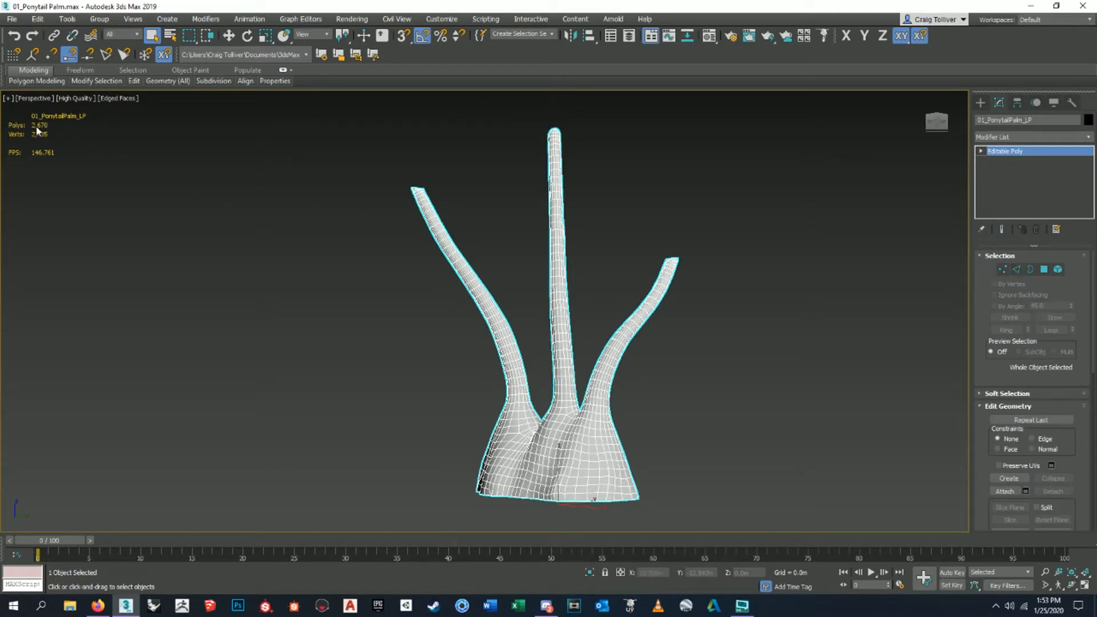
middle_click_drag(401, 218, 398, 226)
key("7")
middle_click_drag(517, 251, 505, 248)
key("7")
middle_click_drag(436, 254, 473, 232)
Return to edge editing and remove the selected alternate edge loops from the left trunk.
key("2")
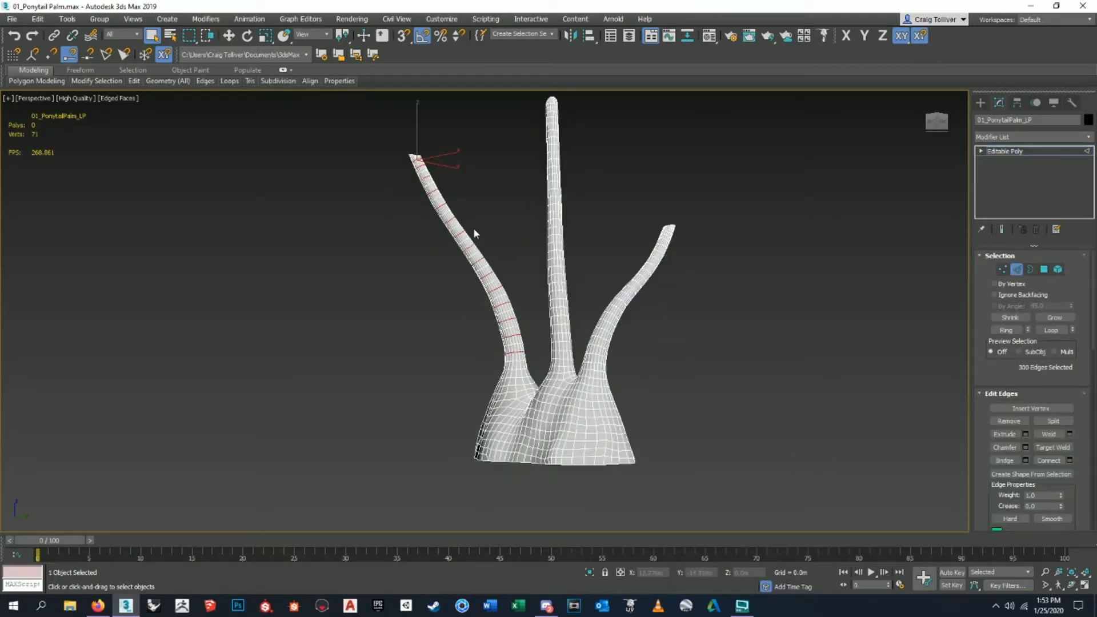
scroll(569, 283, "up", 3)
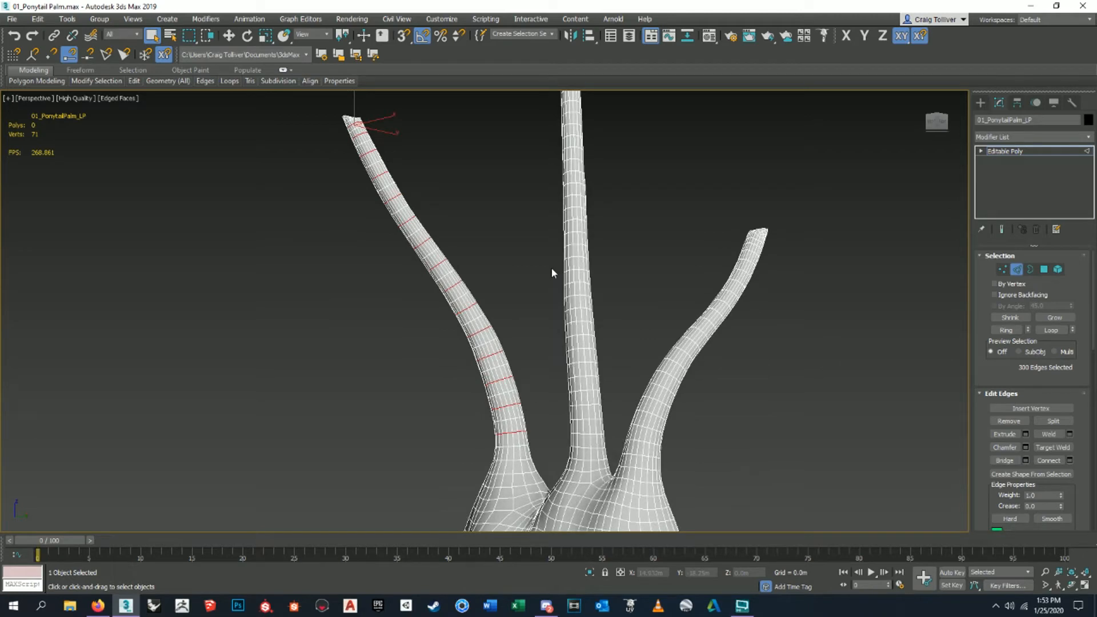
left_click(551, 267)
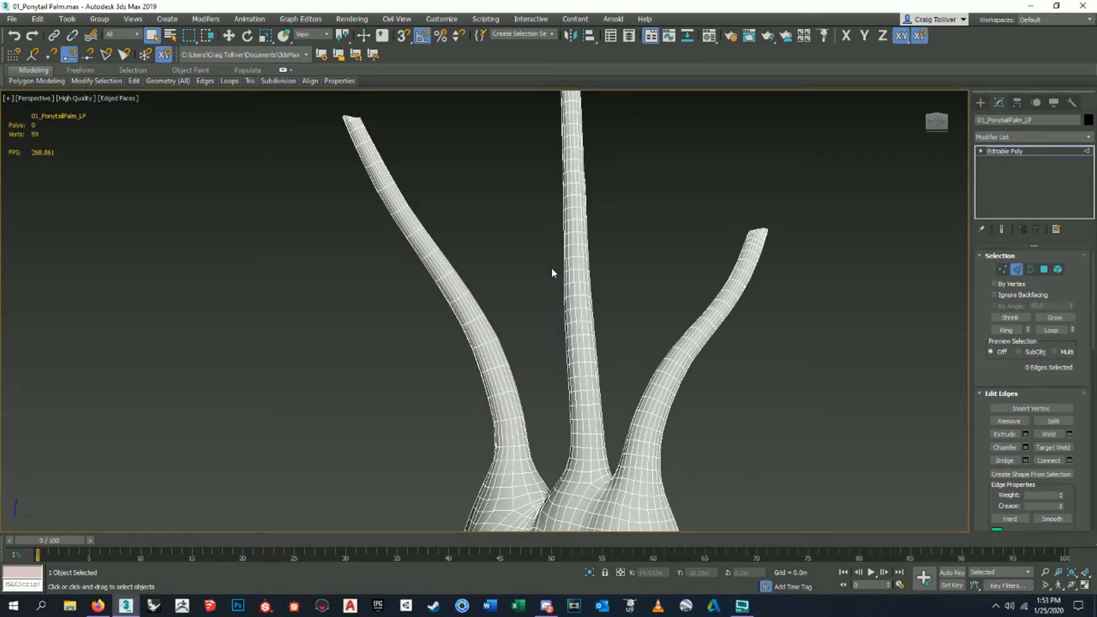
Select alternate edge loops around the middle trunk, starting just below its tip and continuing down the upper section.
middle_click_drag(550, 268, 546, 336)
scroll(627, 213, "up", 8)
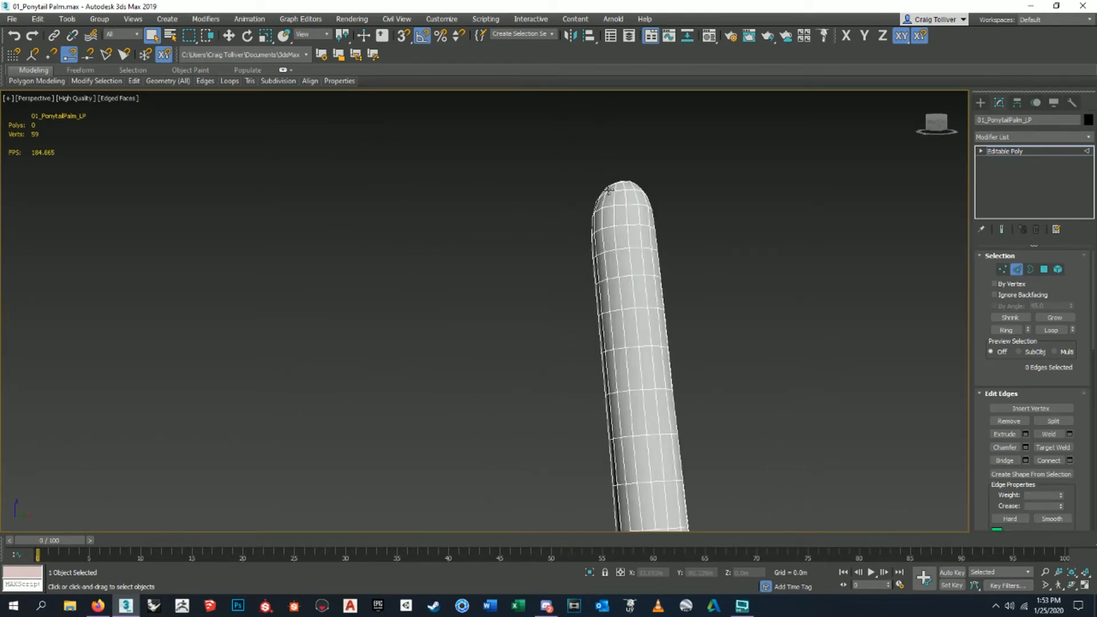
double_click(639, 264)
scroll(661, 282, "down", 5)
scroll(560, 297, "up", 4)
double_click(643, 345, "ctrl")
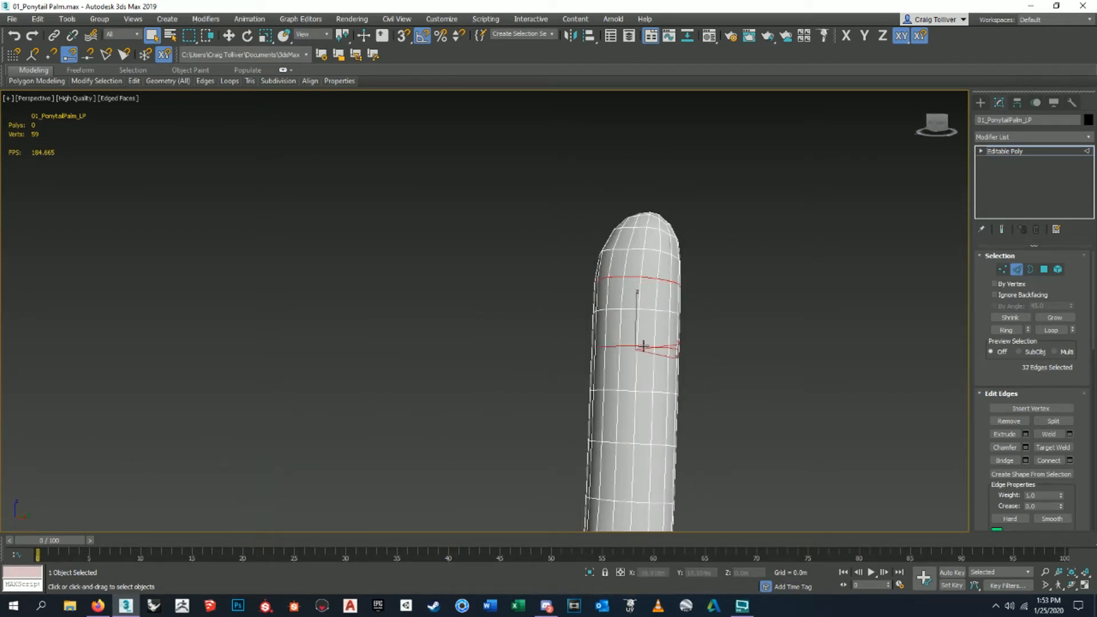
scroll(643, 345, "down", 3)
middle_click_drag(643, 344, 648, 310)
double_click(646, 312, "ctrl")
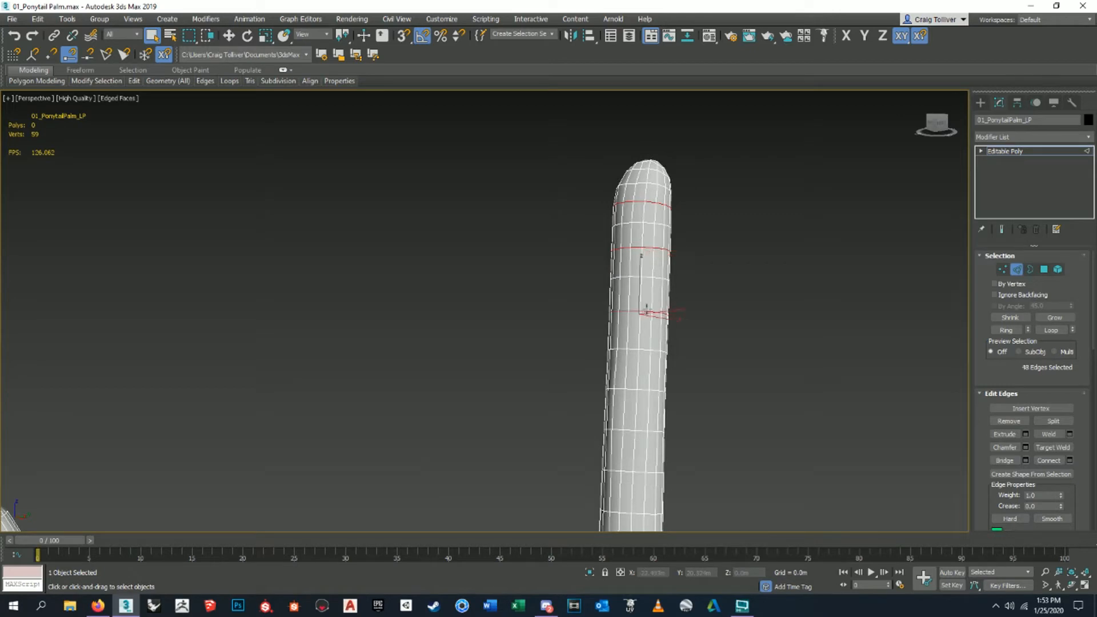
double_click(644, 389, "ctrl")
middle_click_drag(644, 389, 591, 227)
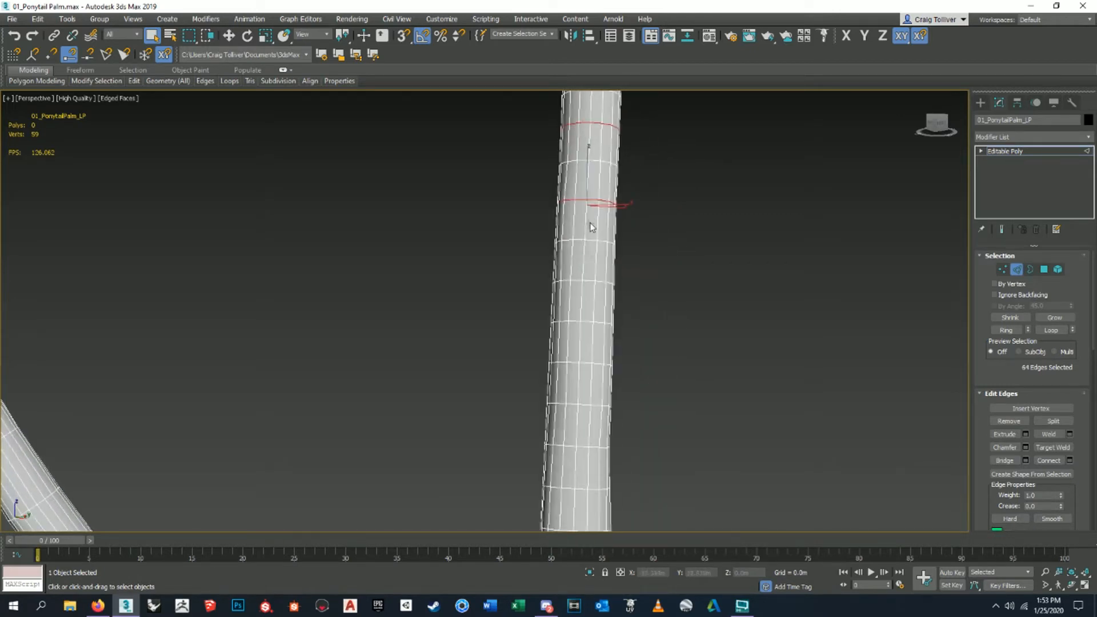
Add every other edge loop along the central stretch of the middle trunk to the selection.
double_click(587, 282, "ctrl")
mouse_move(588, 282)
middle_mouse_down()
mouse_move(595, 273)
mouse_move(585, 293)
middle_mouse_up()
double_click(585, 282, "ctrl")
double_click(587, 295, "ctrl")
double_click(585, 378, "ctrl")
middle_click_drag(580, 319, 573, 229)
double_click(549, 247, "ctrl")
double_click(545, 330, "ctrl")
middle_click_drag(545, 331, 590, 238)
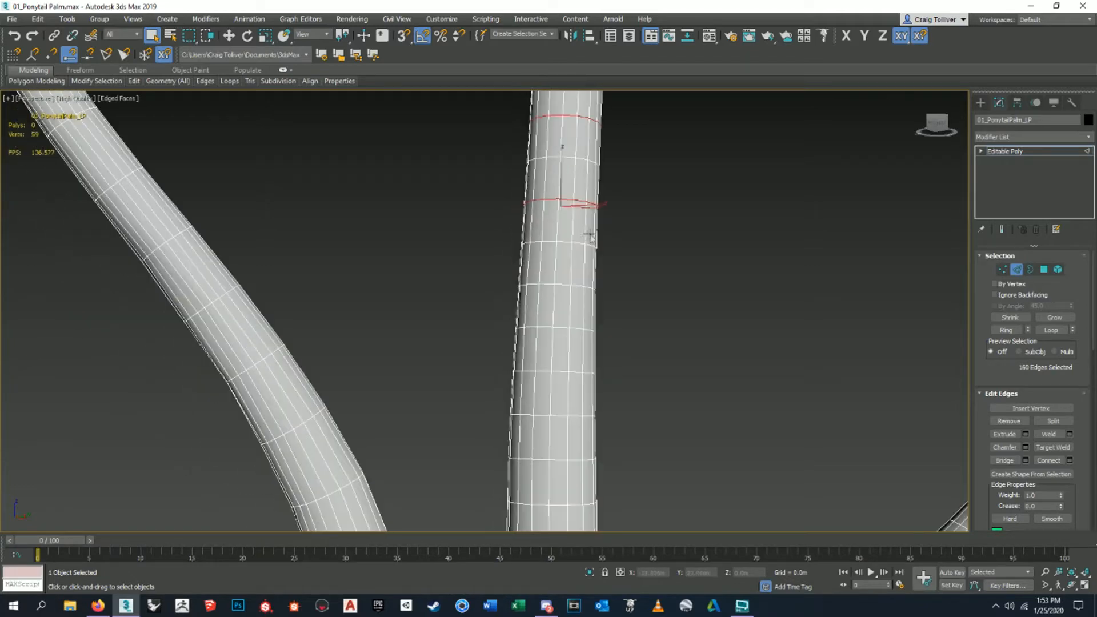
Extend the selection with alternate edge loops down the middle trunk's lower section, stopping above the base flare.
double_click(562, 285, "ctrl")
middle_click_drag(560, 340, 557, 294)
double_click(557, 296, "ctrl")
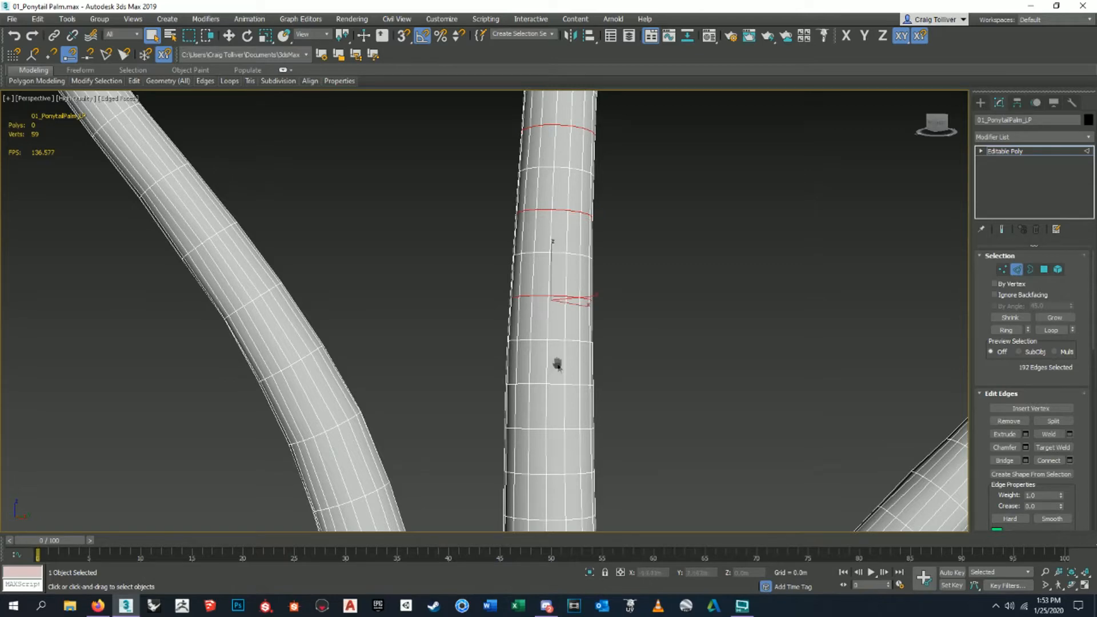
middle_click_drag(558, 368, 553, 319)
double_click(558, 302, "ctrl")
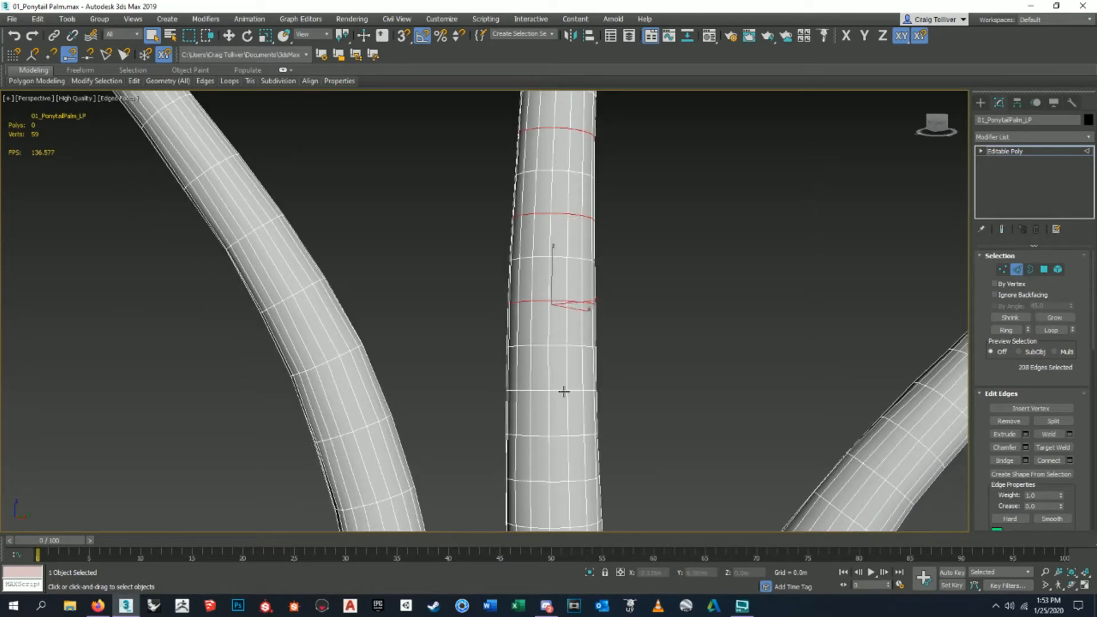
middle_click_drag(563, 386, 567, 292)
double_click(568, 291, "ctrl")
middle_click_drag(579, 355, 595, 267)
double_click(587, 292, "ctrl")
middle_click_drag(591, 341, 582, 252)
double_click(581, 294, "ctrl")
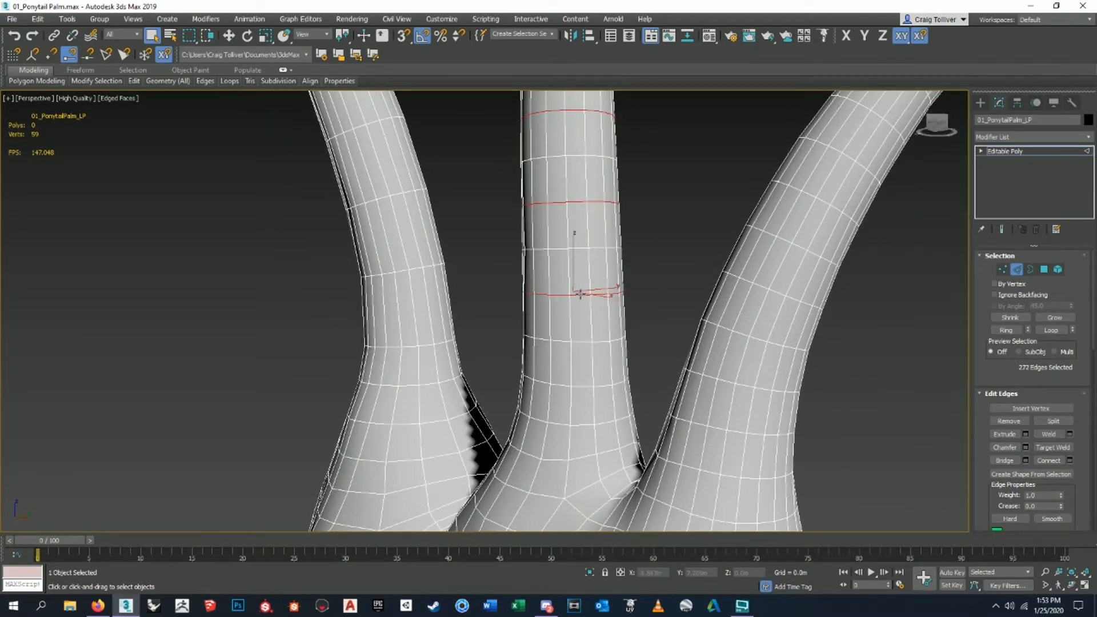
Add the last alternate loop just above the base flare and remove all selected loops from the middle trunk.
scroll(579, 306, "down", 4)
middle_click_drag(579, 305, 622, 299, "alt")
scroll(615, 303, "up", 4)
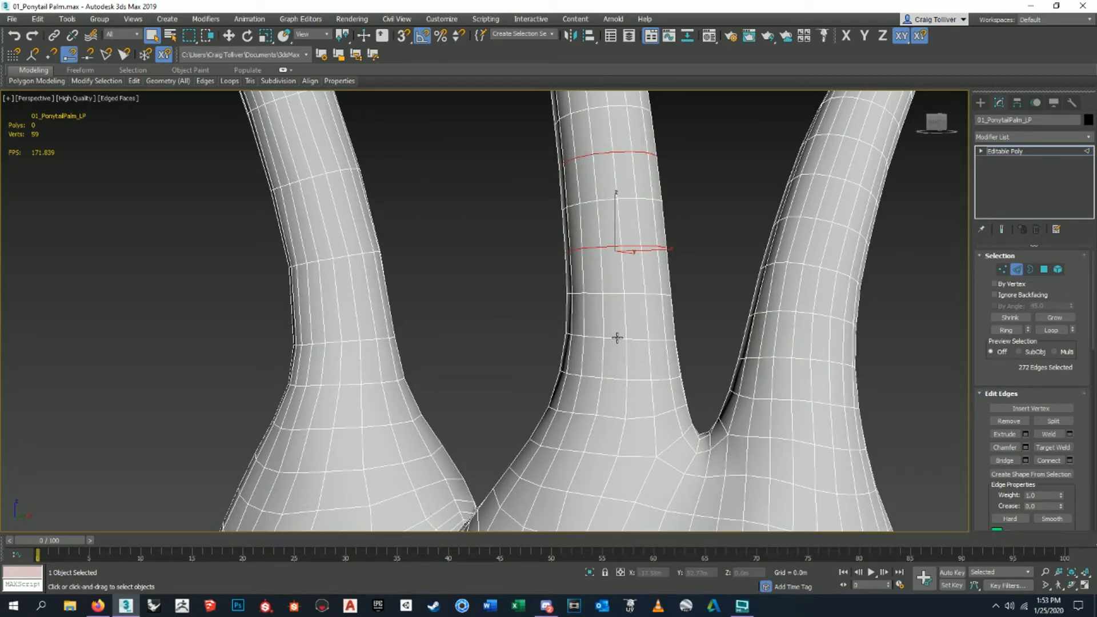
double_click(617, 338, "ctrl")
scroll(543, 269, "down", 5)
middle_click_drag(543, 269, 570, 329, "alt")
left_click(602, 288)
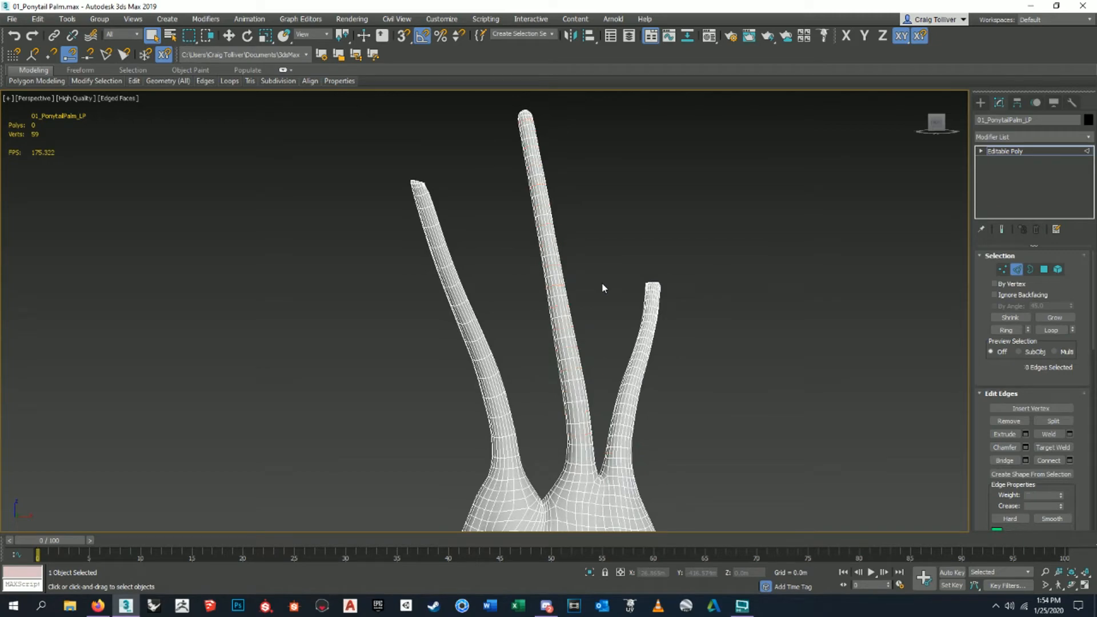
Select alternate edge loops on the right trunk, from just above the base flare up through its bend.
middle_click_drag(602, 287, 637, 336, "alt")
scroll(612, 440, "up", 8)
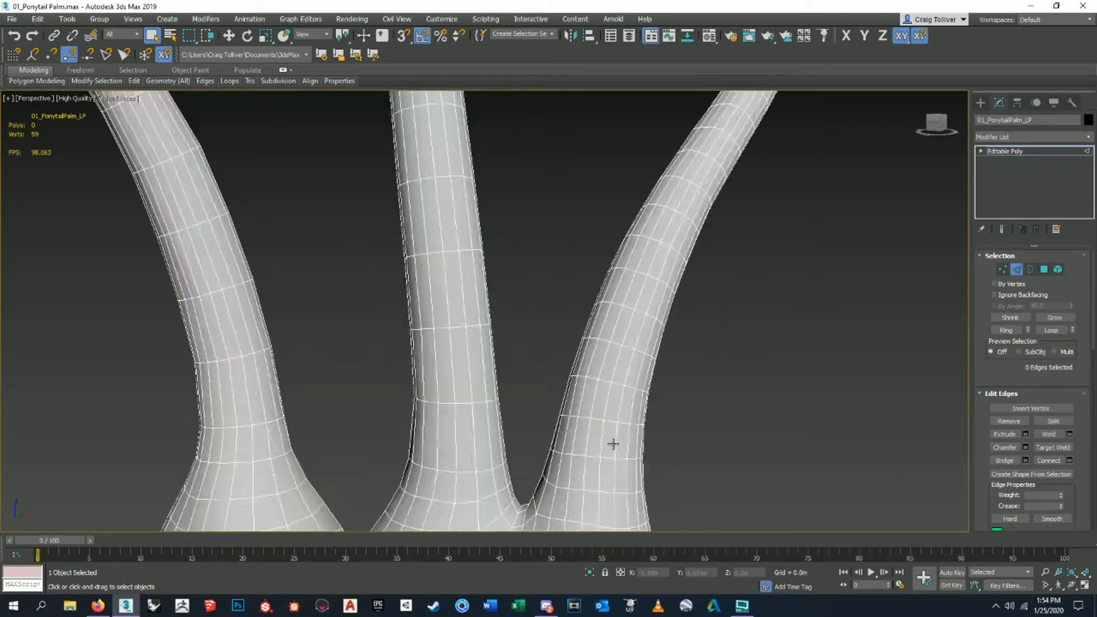
double_click(589, 408)
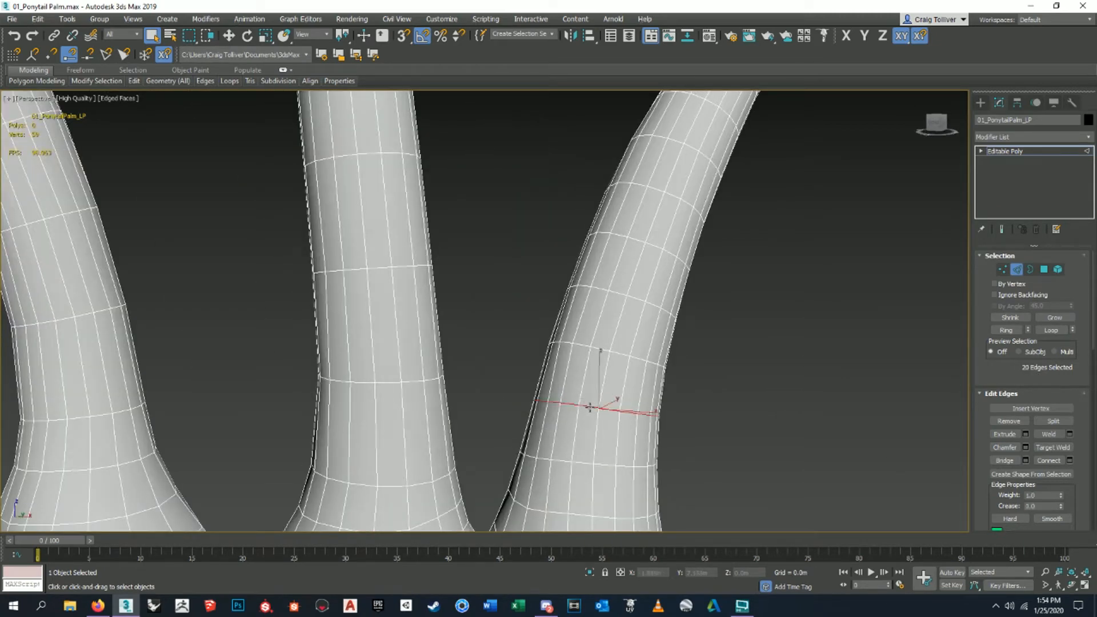
double_click(621, 294, "ctrl")
middle_click_drag(622, 294, 600, 330, "alt")
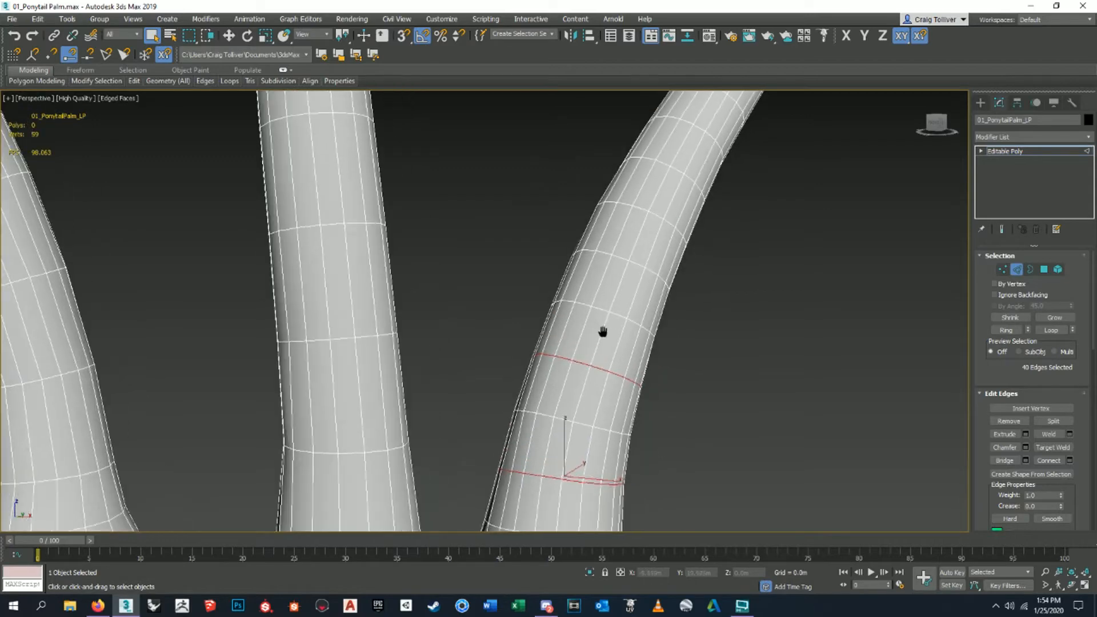
double_click(622, 259, "ctrl")
mouse_move(622, 259)
middle_mouse_down("alt")
mouse_move(643, 223)
mouse_move(651, 232)
mouse_move(669, 212)
mouse_move(595, 311)
mouse_move(641, 254)
middle_mouse_up("alt")
double_click(650, 219, "ctrl")
double_click(671, 207, "ctrl")
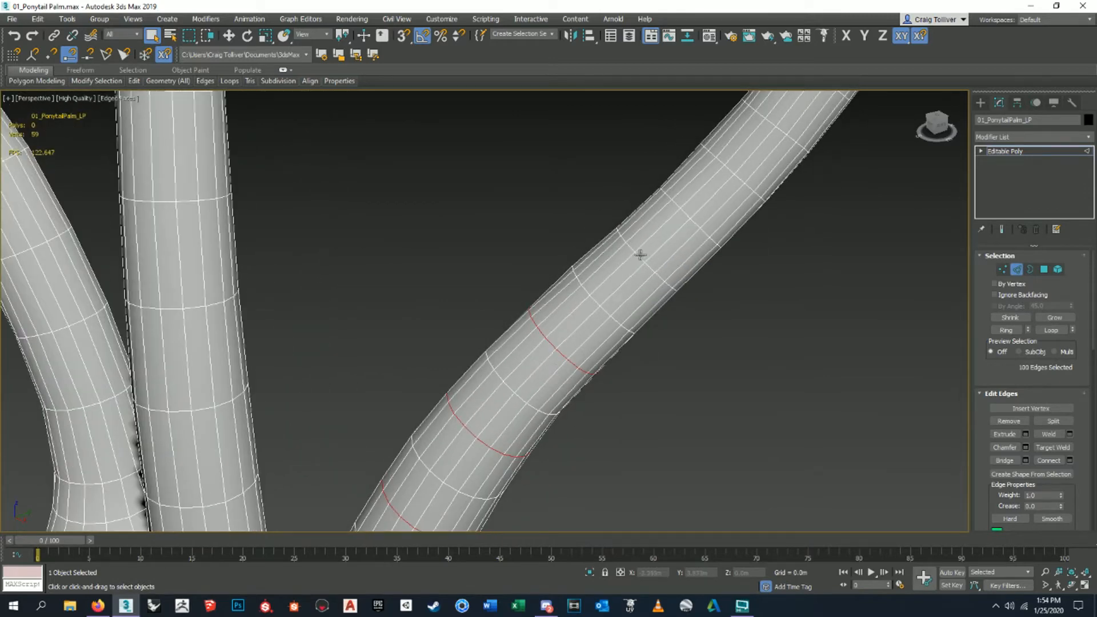
Add the alternate edge loops up to the right trunk's tip and remove all selected loops.
middle_click_drag(689, 222, 635, 286, "alt")
double_click(634, 247, "ctrl")
double_click(647, 248, "ctrl")
double_click(644, 252, "ctrl")
middle_click_drag(674, 208, 639, 240, "alt")
scroll(693, 186, "up", 4)
middle_click_drag(705, 186, 703, 255)
scroll(634, 283, "down", 5)
middle_click_drag(611, 303, 703, 231)
left_click(702, 232)
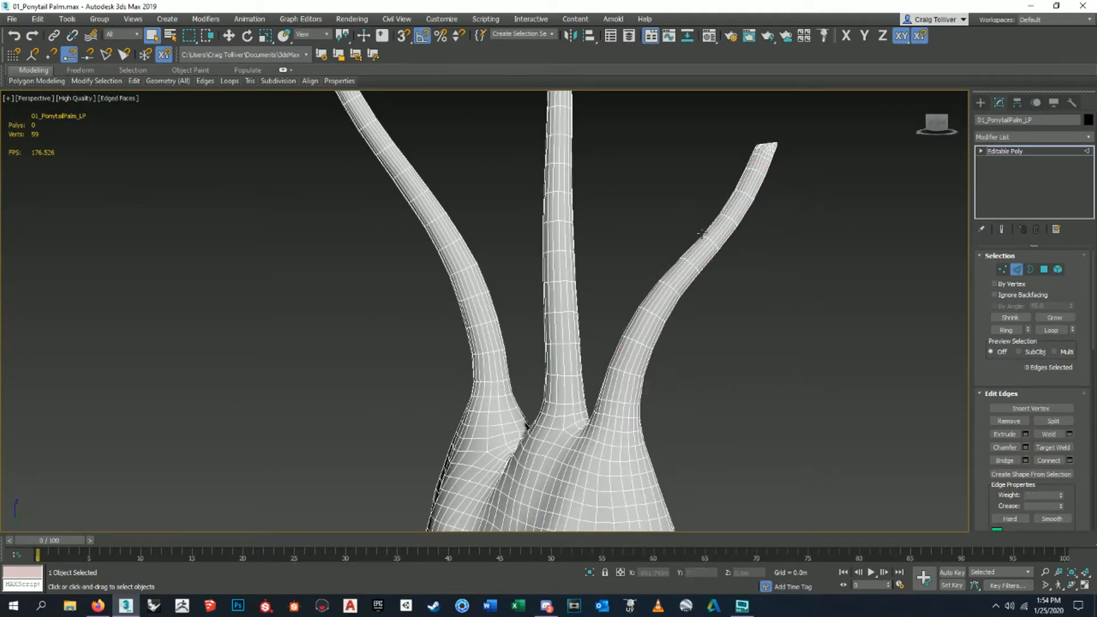
Leave edge editing and check the whole palm's polygon and vertex counts and the edge density on its trunks and base.
scroll(649, 260, "down", 3)
middle_click_drag(648, 260, 679, 283, "alt")
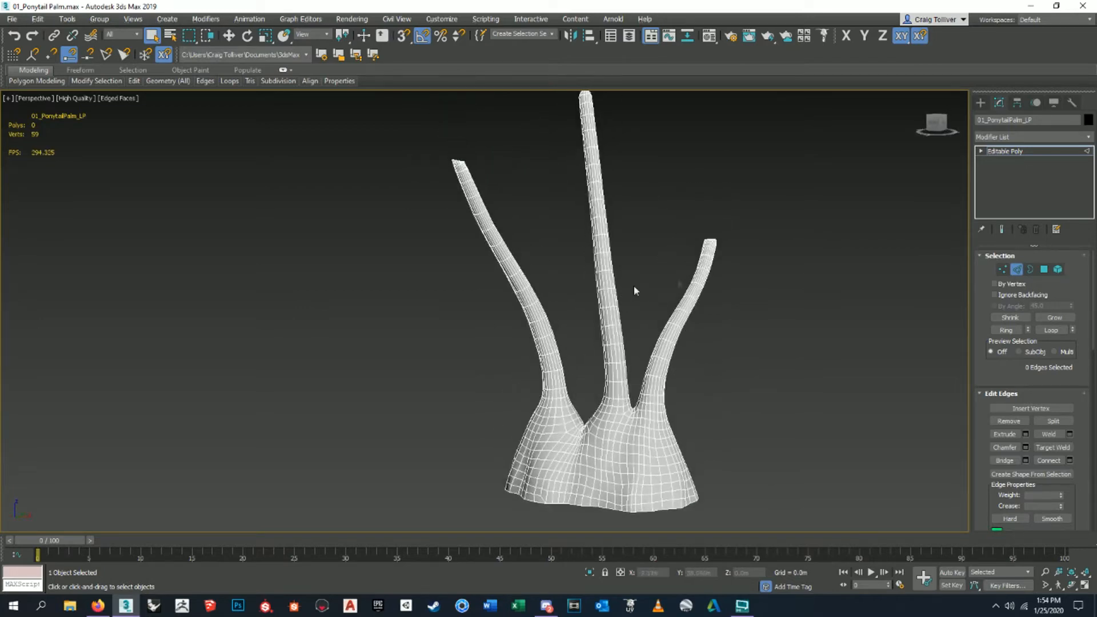
middle_click_drag(636, 330, 709, 296, "alt")
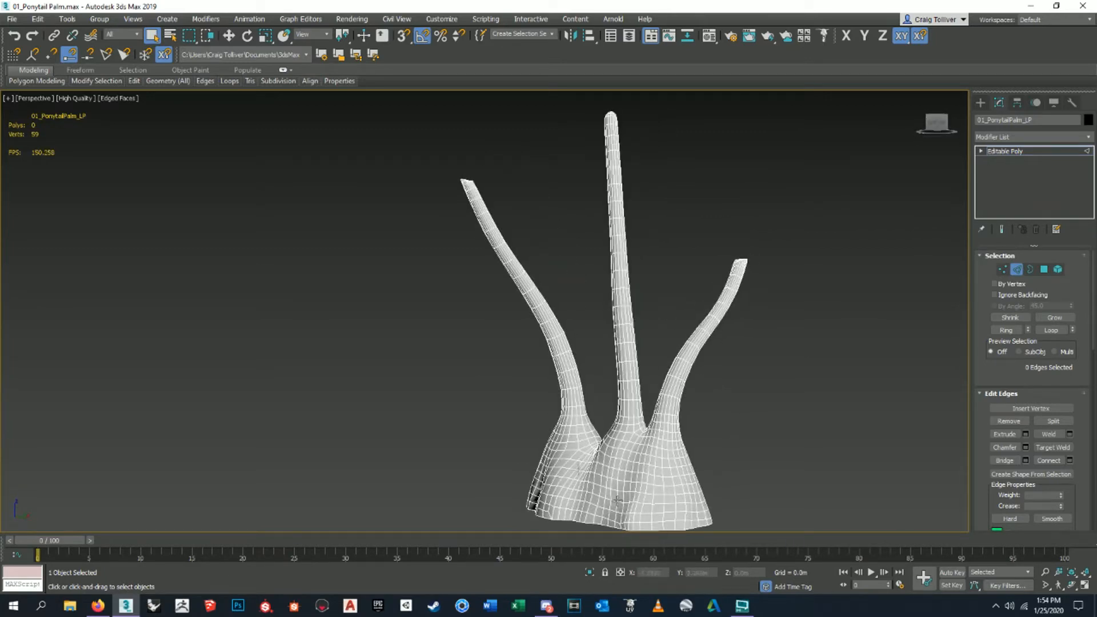
left_click(1016, 270)
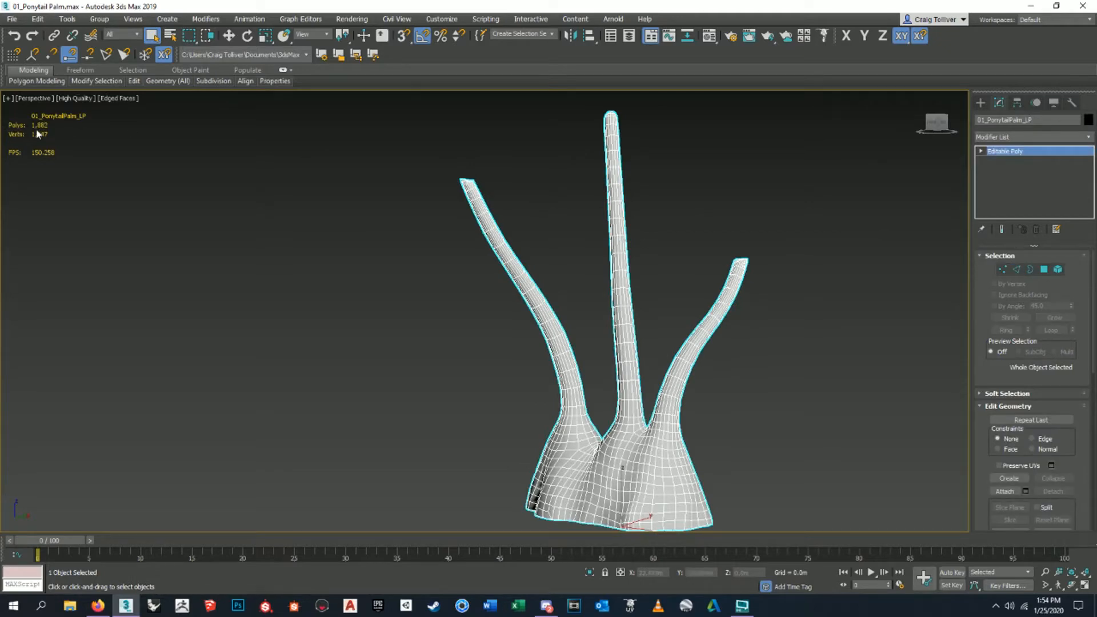
middle_click_drag(404, 266, 652, 294, "alt")
scroll(597, 400, "up", 4)
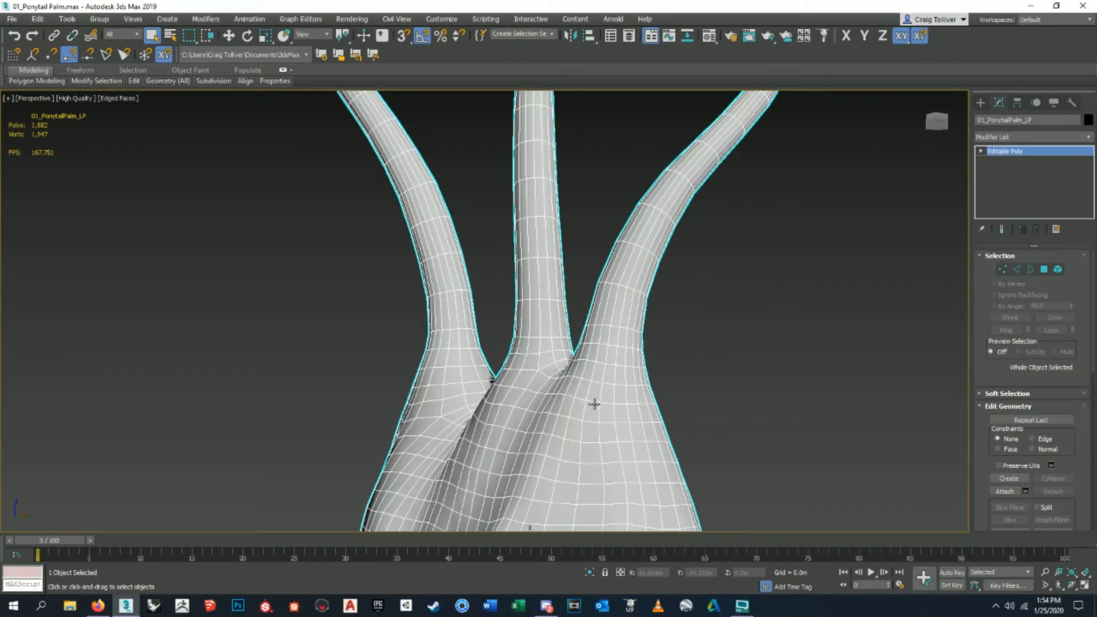
middle_click_drag(579, 367, 743, 343, "alt")
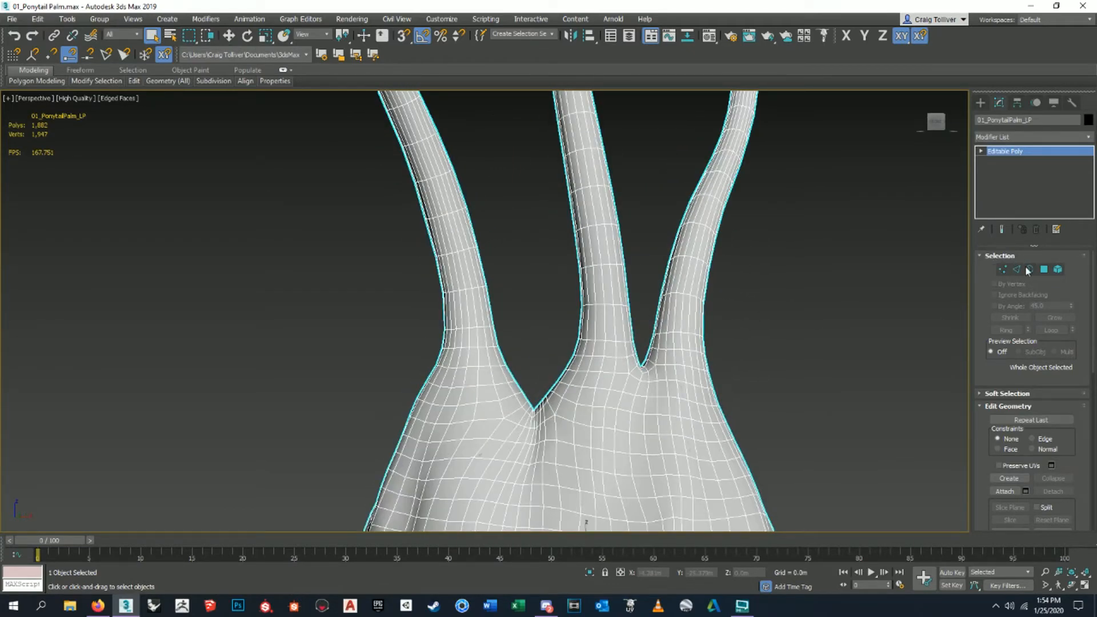
Return to edge editing and select every other remaining edge loop on the middle trunk's upper section.
left_click(1017, 270)
scroll(661, 298, "down", 4)
middle_click_drag(661, 299, 639, 275, "alt")
scroll(635, 165, "up", 6)
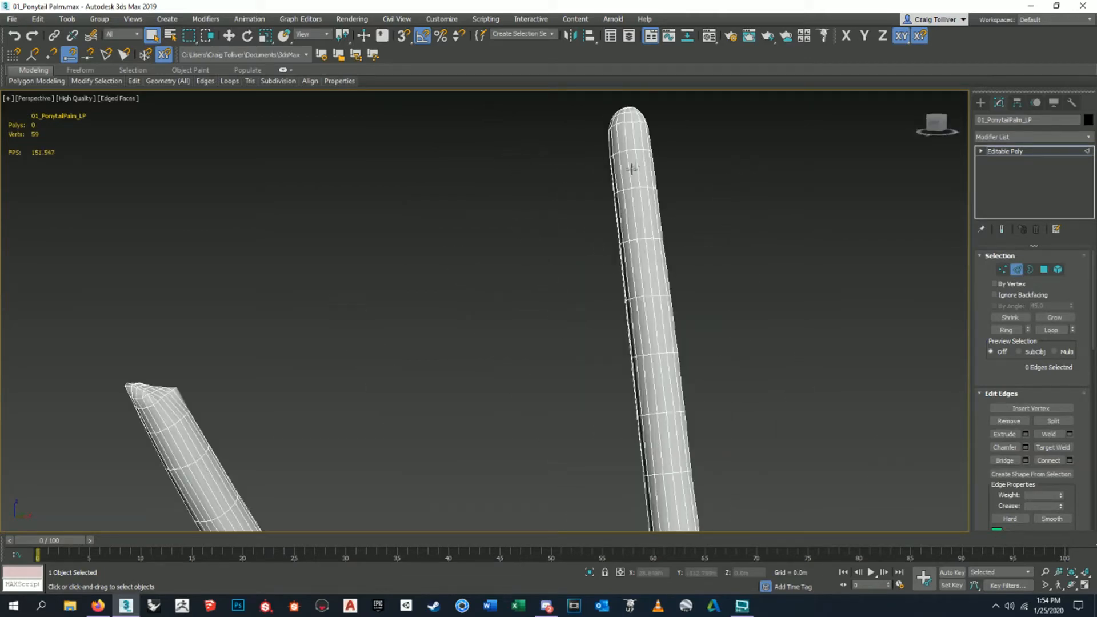
middle_click_drag(636, 188, 649, 226, "alt")
scroll(732, 317, "down", 5)
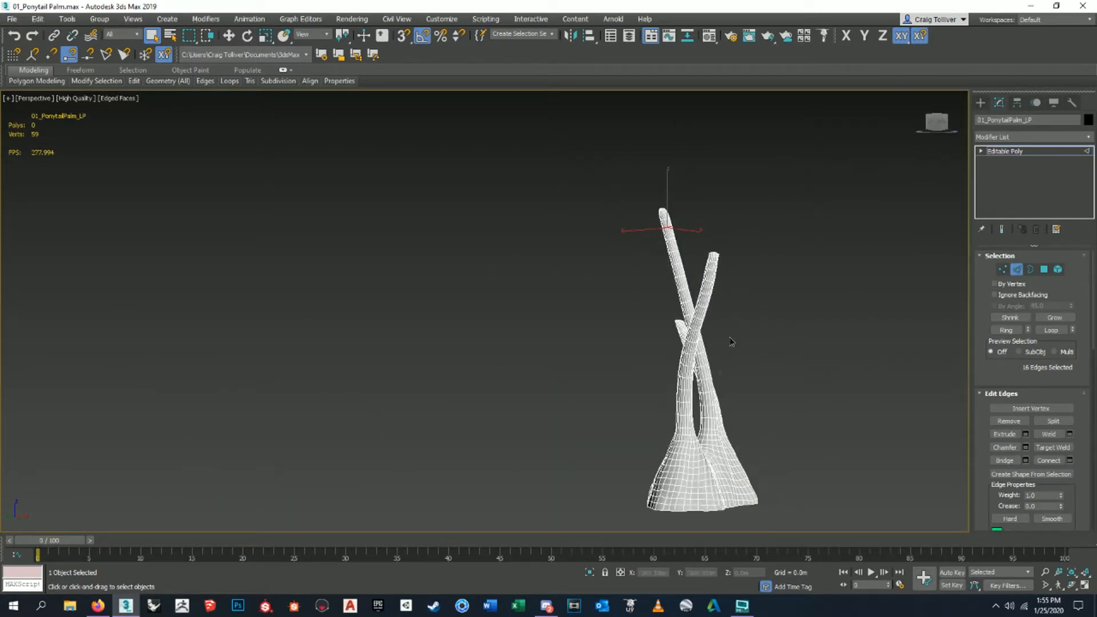
middle_click_drag(730, 341, 651, 250, "alt")
scroll(694, 262, "up", 5)
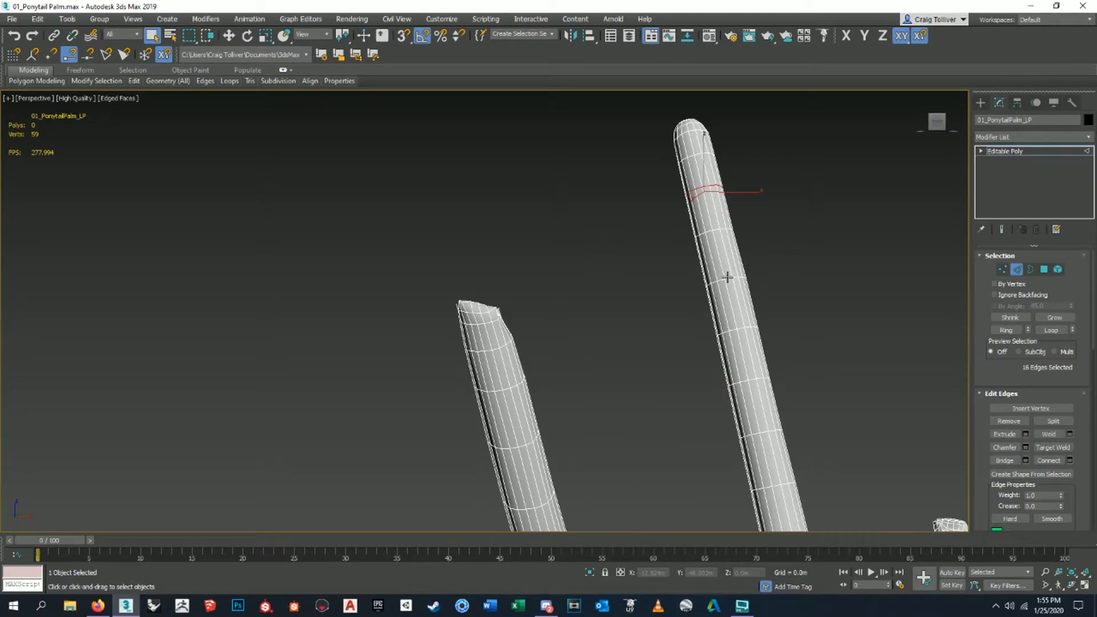
double_click(728, 277, "ctrl")
middle_click_drag(757, 330, 696, 243)
scroll(695, 285, "up", 3)
double_click(693, 284, "ctrl")
Add every other remaining edge loop along the central stretch of the middle trunk to the selection.
scroll(719, 340, "down", 5)
scroll(680, 280, "up", 5)
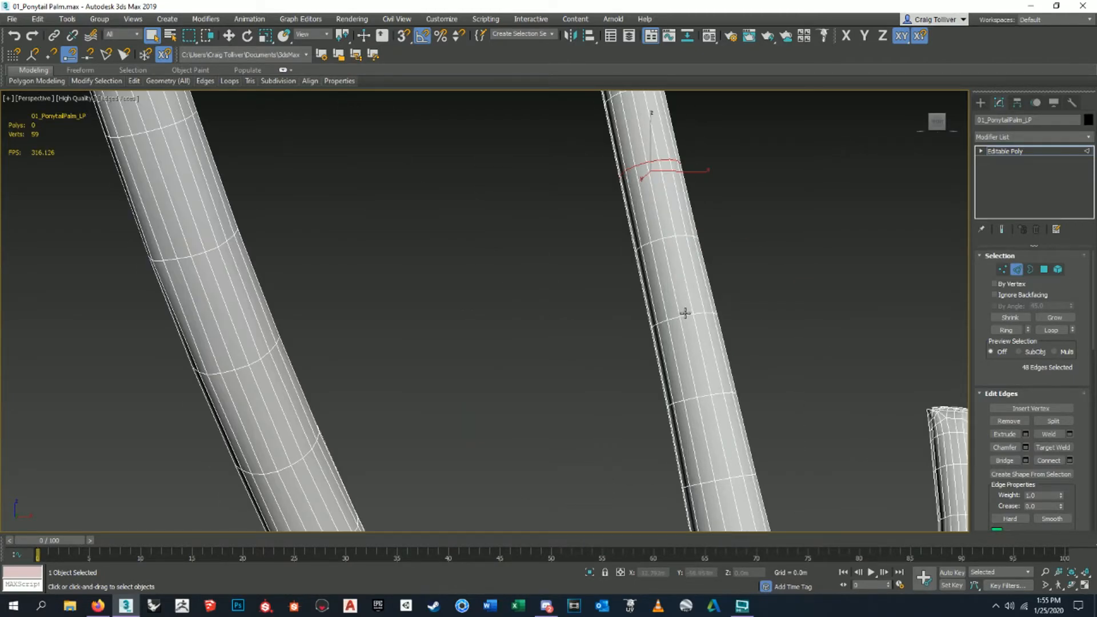
middle_click_drag(694, 331, 672, 258)
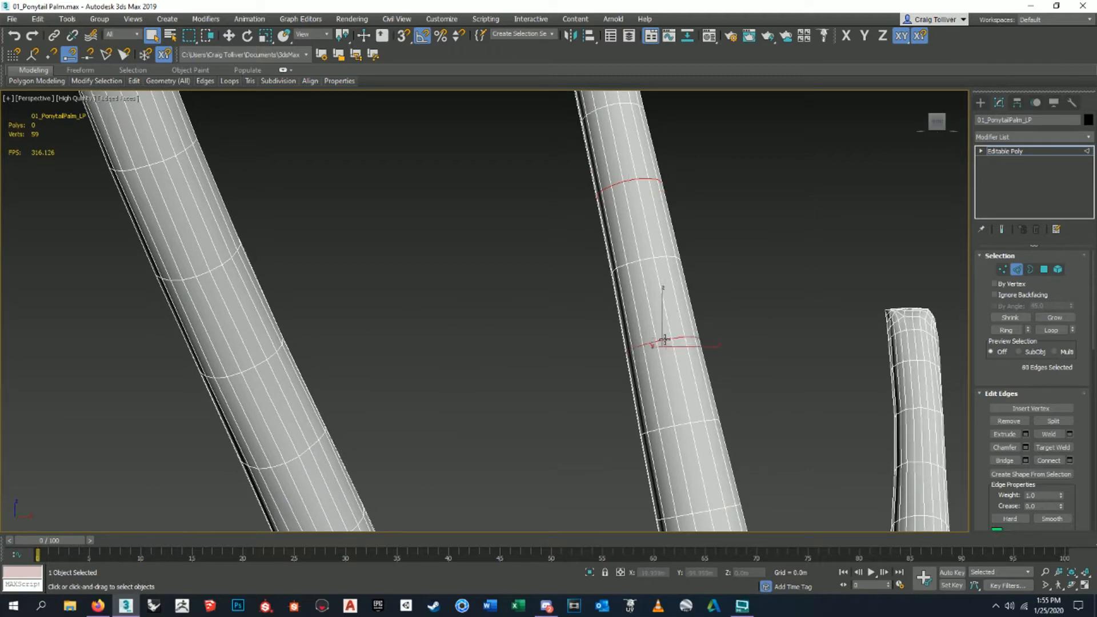
scroll(664, 339, "down", 4)
scroll(676, 302, "up", 4)
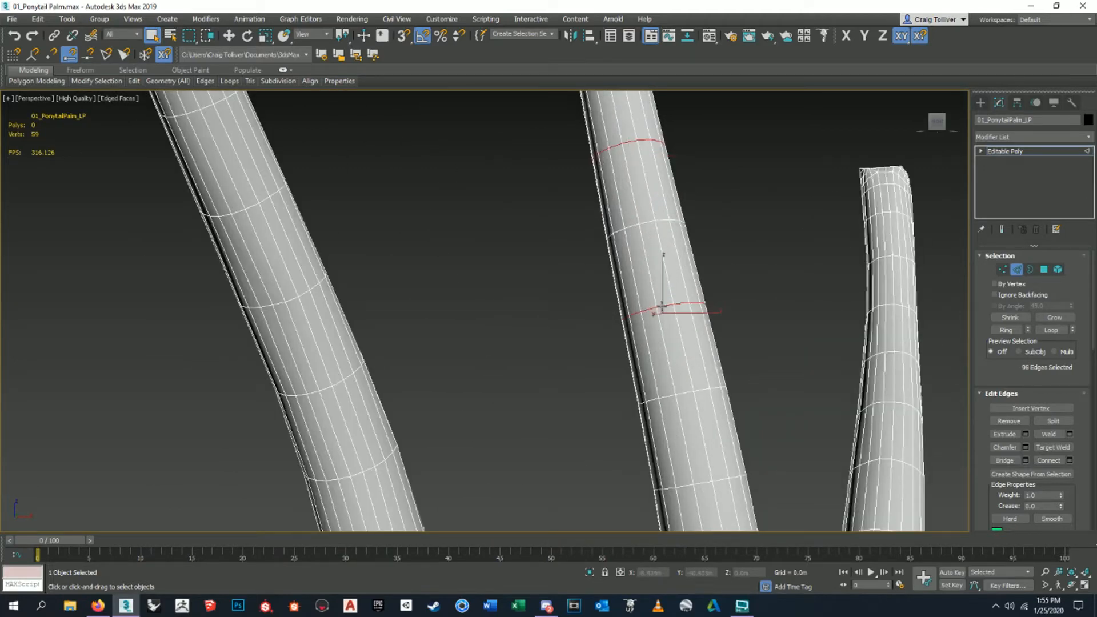
scroll(662, 308, "down", 4)
scroll(676, 319, "up", 4)
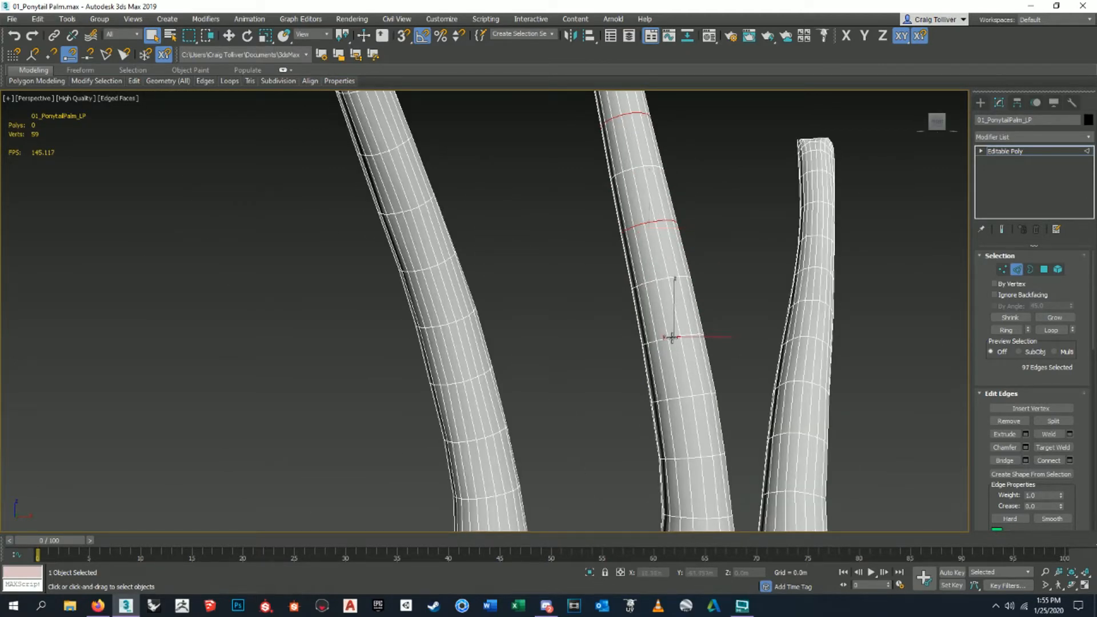
Add the remaining alternate loop on the middle trunk's lower section and remove the whole selection with its vertices.
scroll(672, 337, "down", 4)
scroll(684, 318, "up", 4)
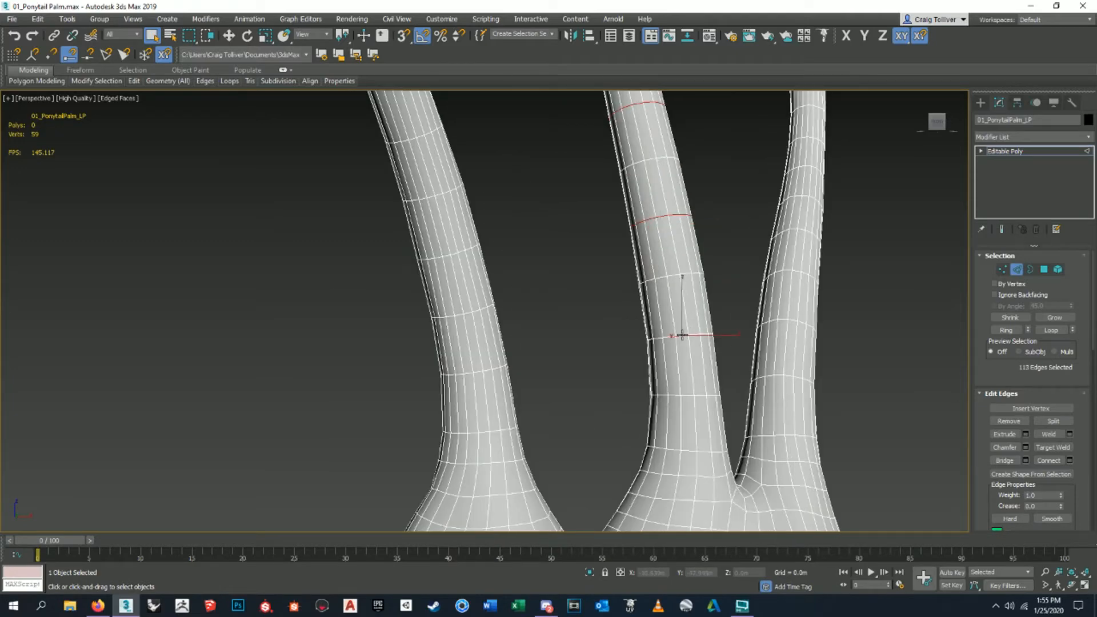
double_click(682, 335, "ctrl")
scroll(689, 320, "down", 5)
middle_click_drag(693, 314, 643, 279, "alt")
key("ctrl+BackSpace")
Select every other remaining edge loop on the left trunk, from near its tip down the upper section.
scroll(552, 262, "up", 5)
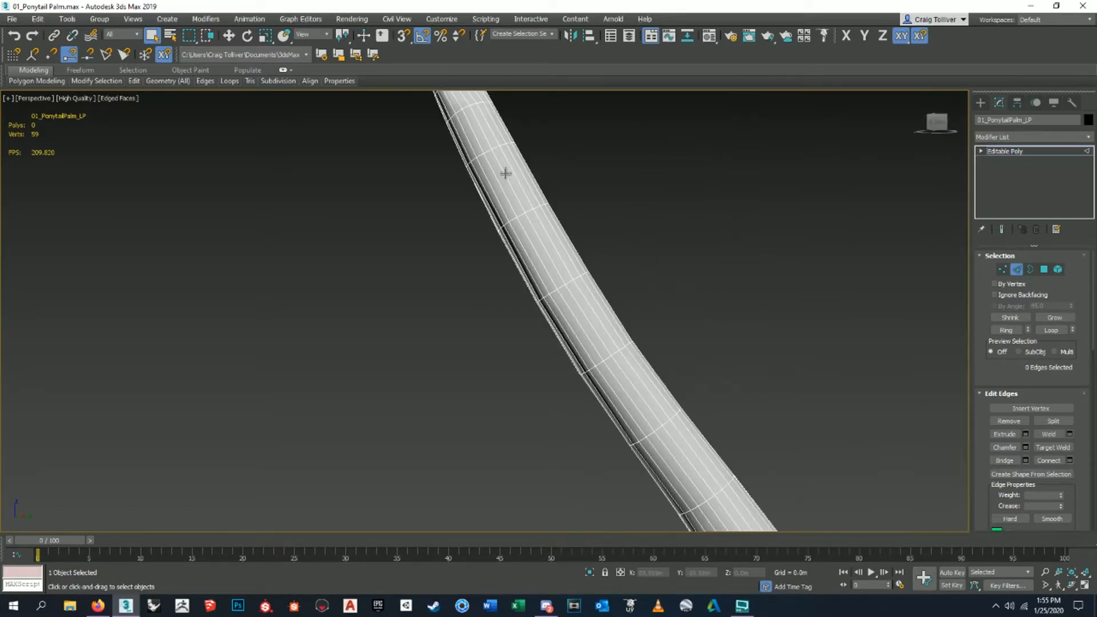
scroll(561, 224, "down", 4)
middle_click_drag(568, 206, 612, 206, "alt")
scroll(577, 198, "up", 2)
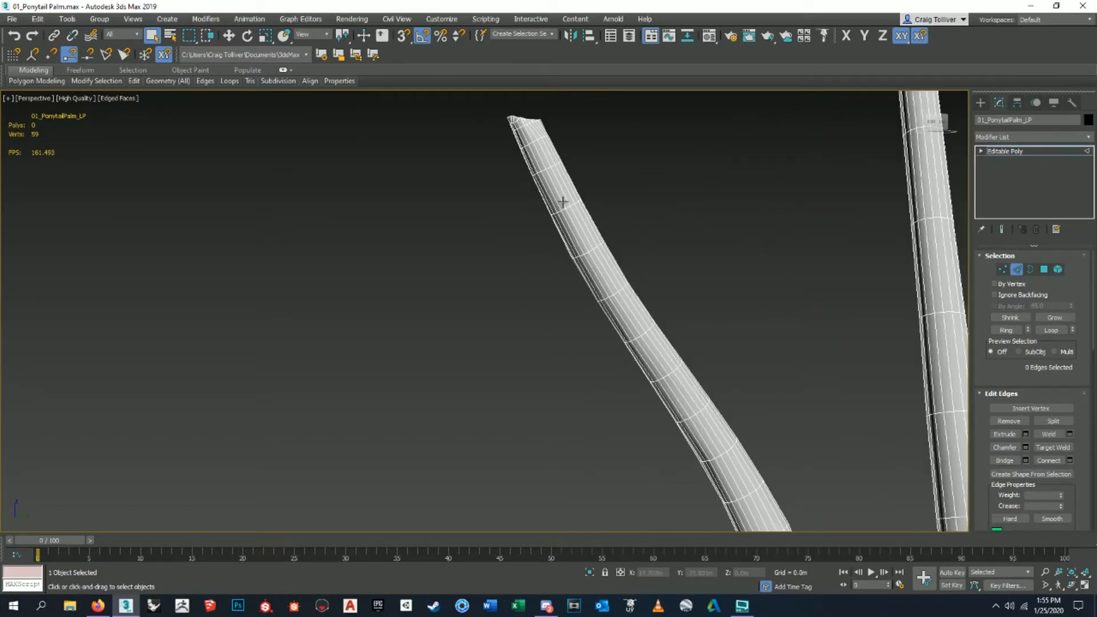
scroll(548, 165, "up", 2)
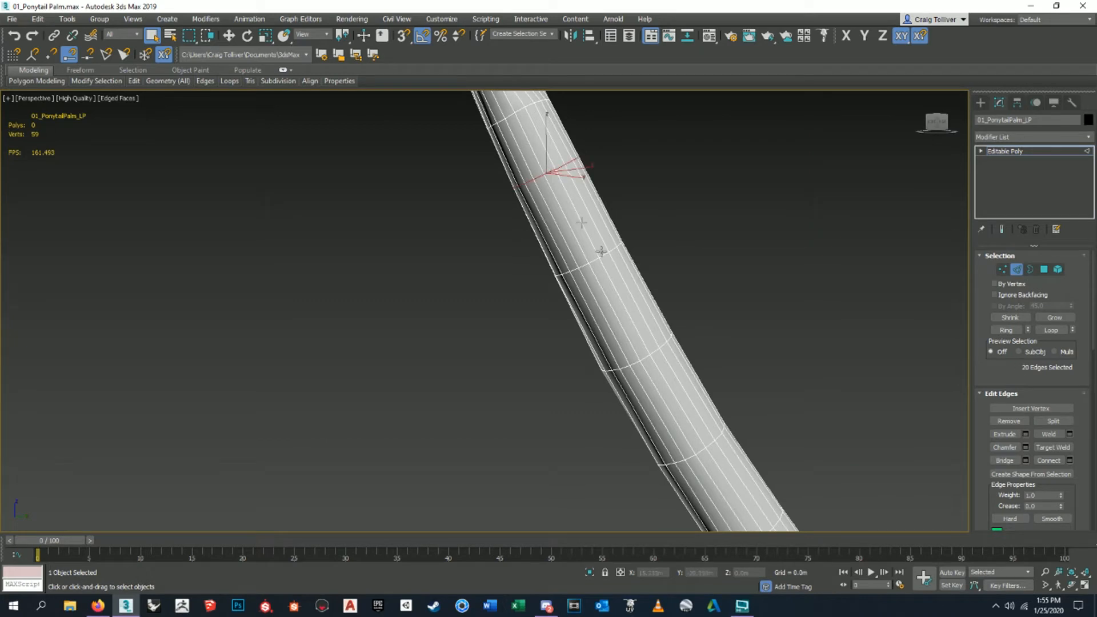
double_click(643, 357, "ctrl")
scroll(669, 374, "down", 4)
middle_click_drag(683, 377, 563, 200)
scroll(625, 278, "up", 3)
double_click(640, 352, "ctrl")
scroll(652, 362, "down", 3)
scroll(627, 312, "up", 3)
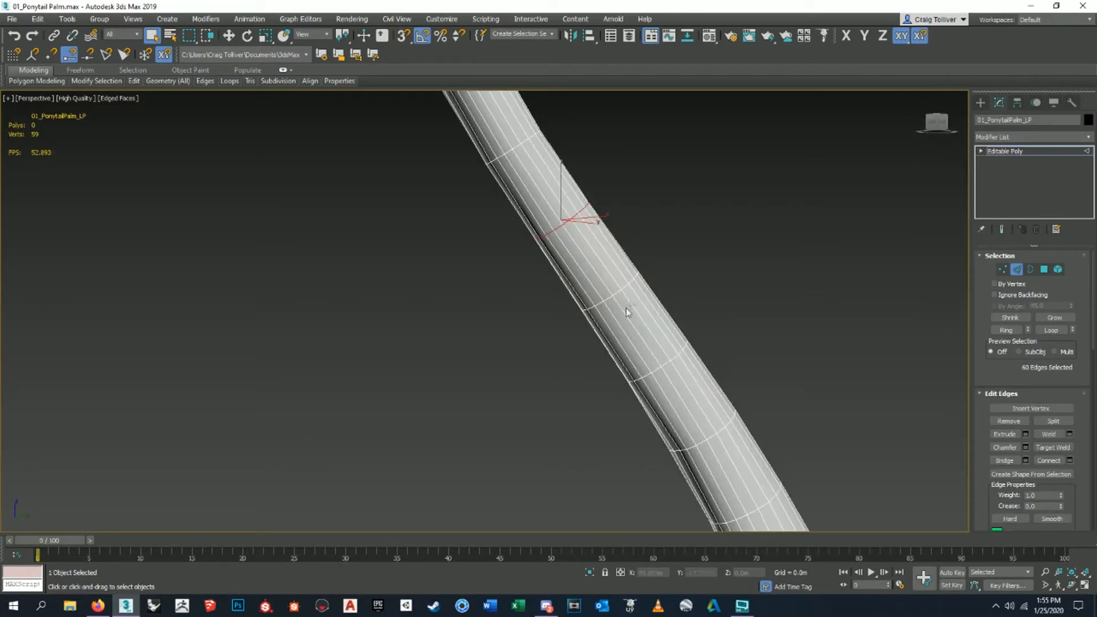
Extend the selection with every other remaining edge loop through the left trunk's bend above the base.
double_click(664, 362, "ctrl")
scroll(664, 362, "down", 3)
middle_click_drag(664, 362, 597, 247)
scroll(649, 334, "up", 3)
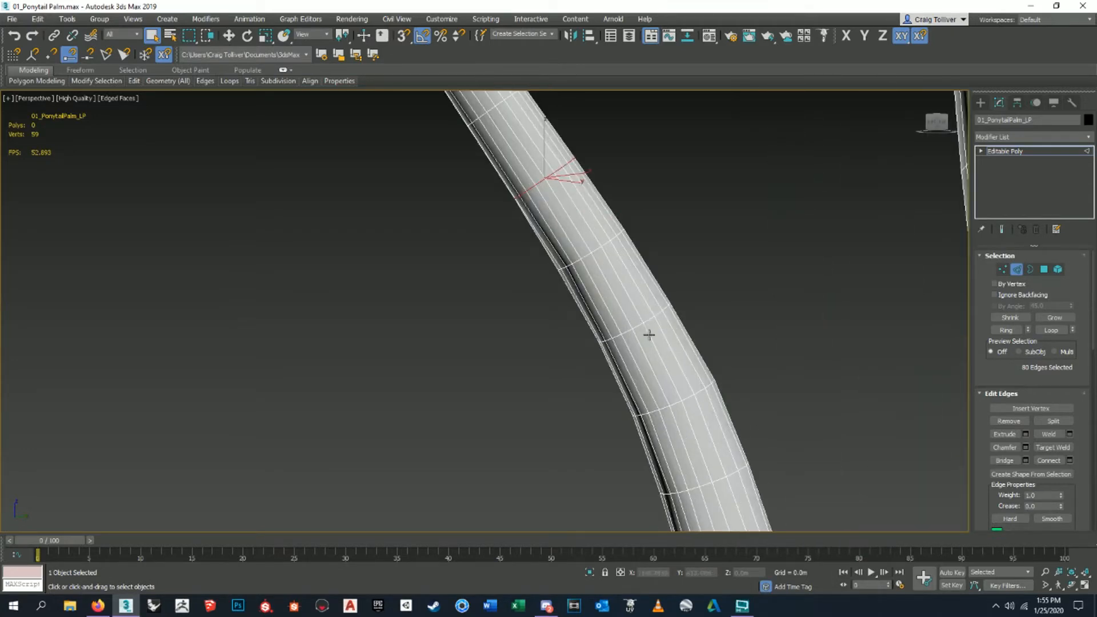
scroll(649, 350, "down", 3)
middle_click_drag(648, 349, 673, 301)
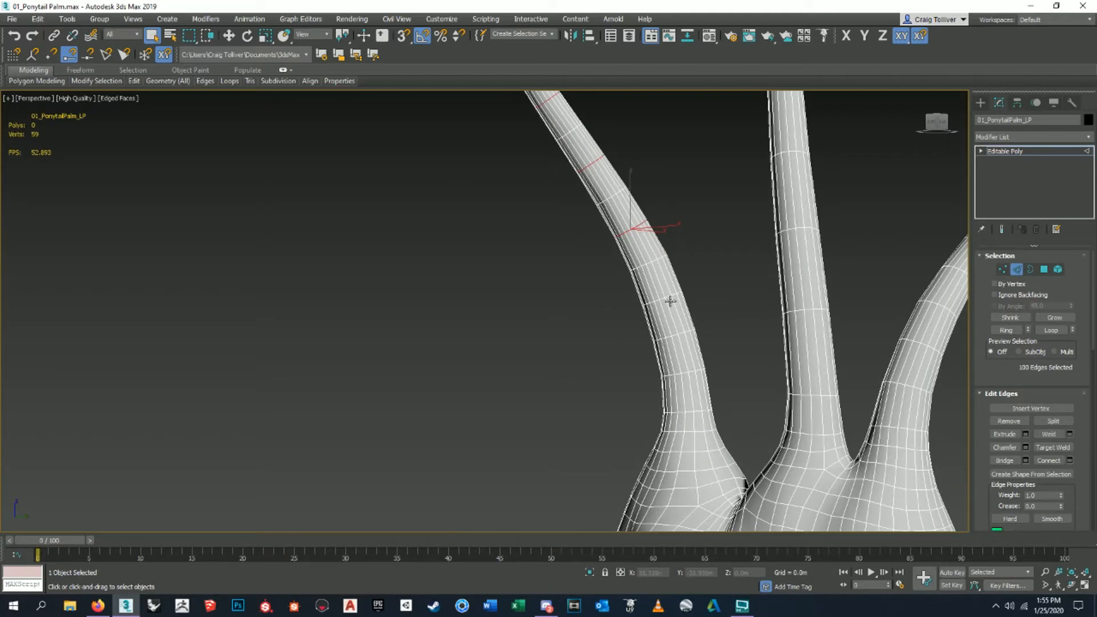
scroll(666, 302, "up", 3)
double_click(664, 305, "ctrl")
scroll(661, 311, "down", 3)
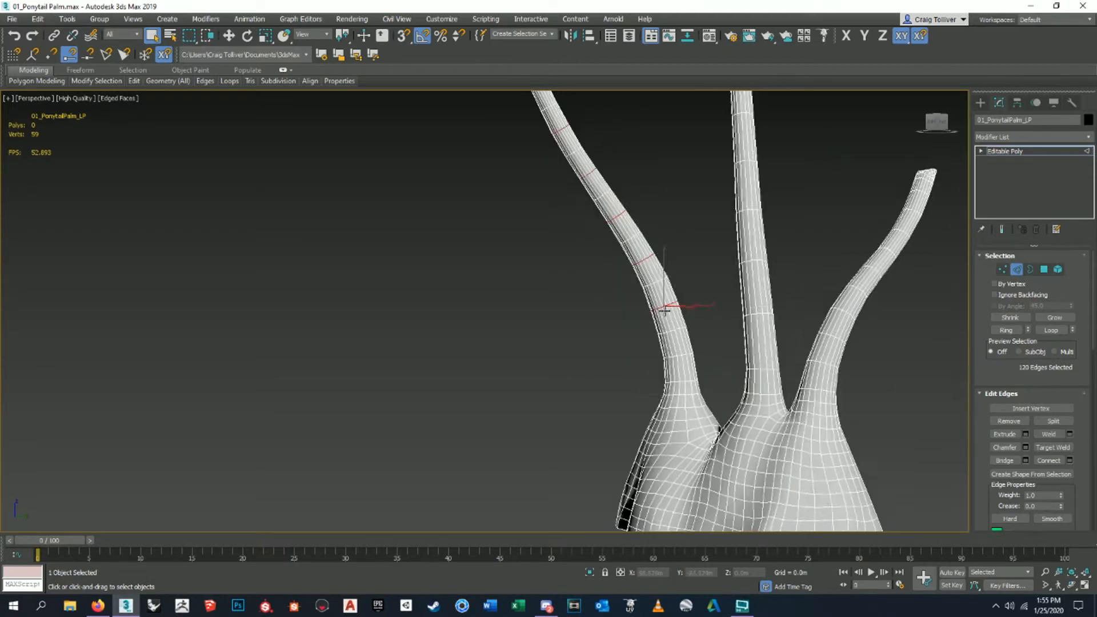
Add the last alternate edge loop above the left trunk's base and remove the selected loops together with their vertices.
scroll(682, 316, "up", 3)
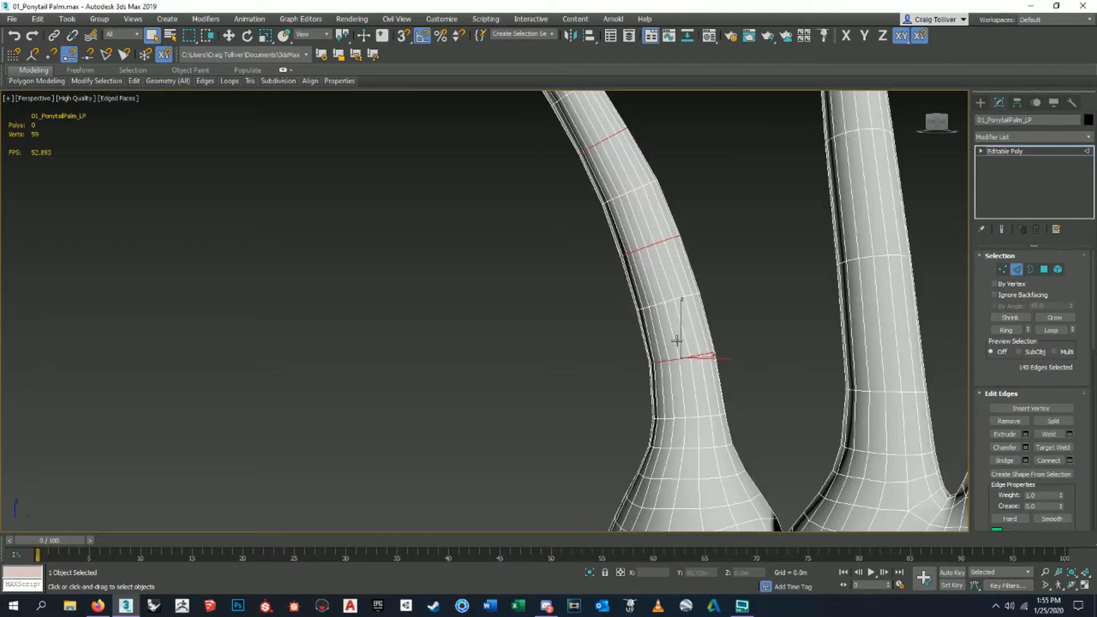
scroll(676, 340, "down", 3)
scroll(667, 341, "up", 3)
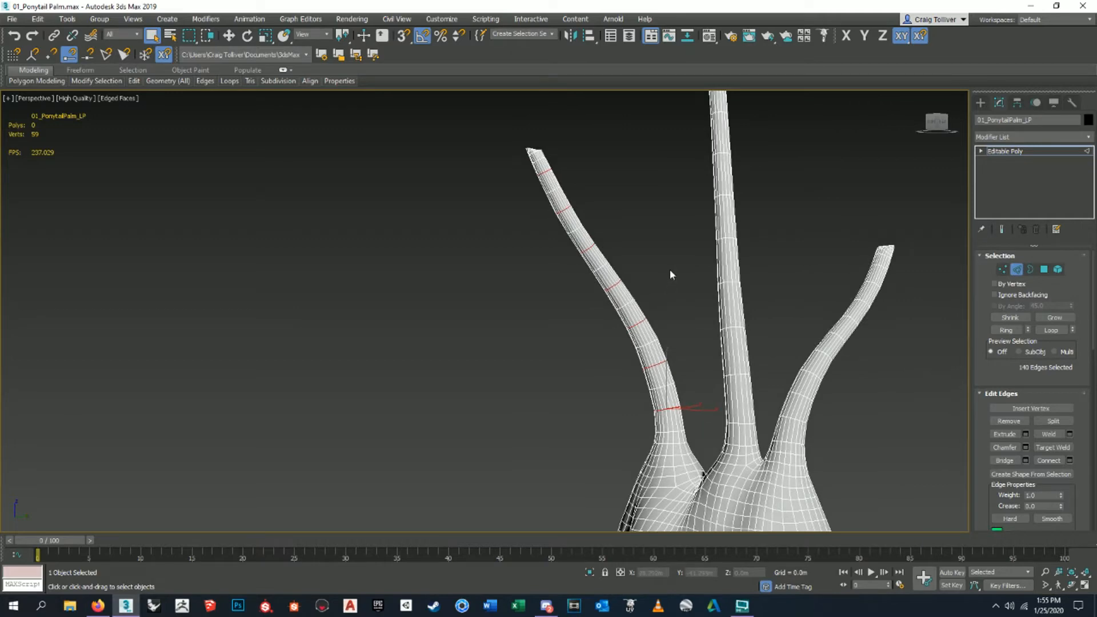
key("ctrl+BackSpace")
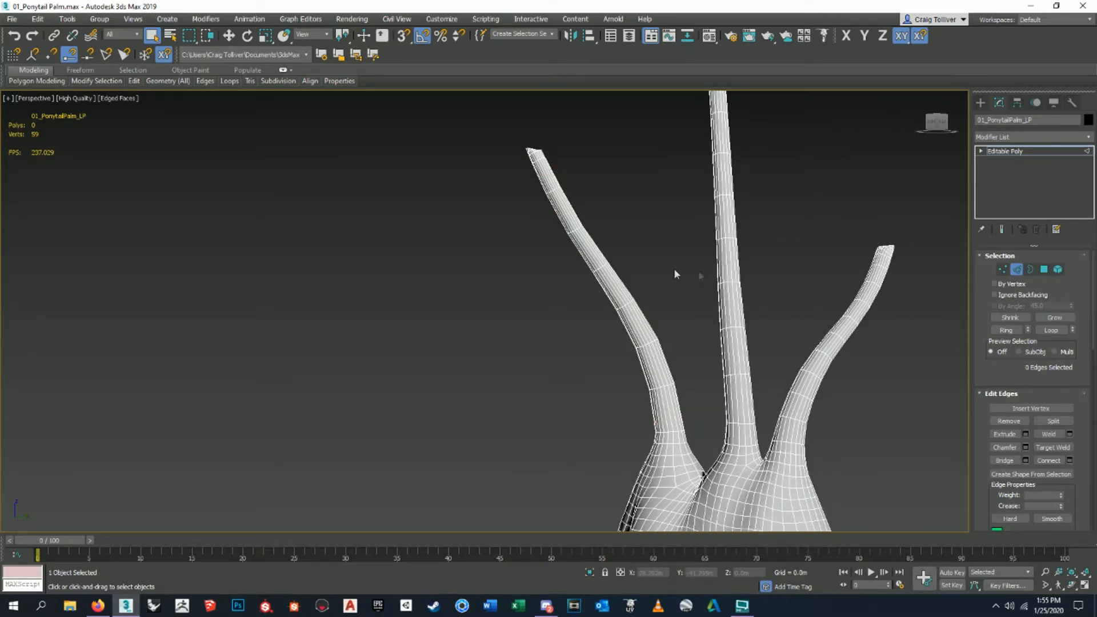
Select every other remaining edge loop on the right trunk's upper section, starting near its tip.
middle_click_drag(788, 252, 728, 258)
middle_click_drag(785, 366, 700, 258)
scroll(644, 316, "up", 4)
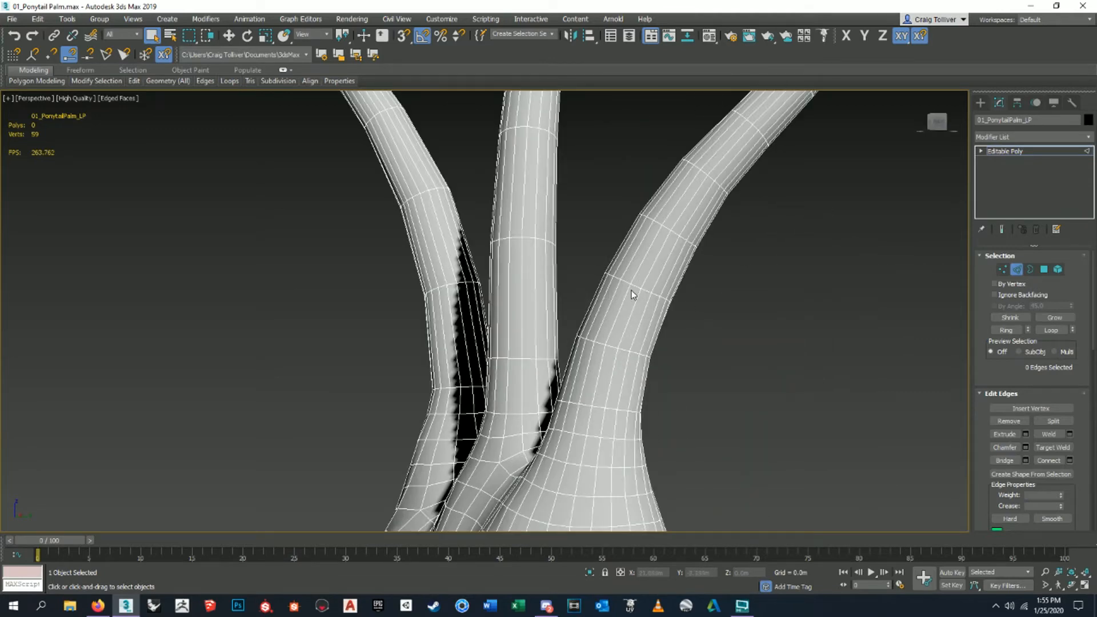
scroll(632, 290, "down", 4)
scroll(765, 229, "up", 5)
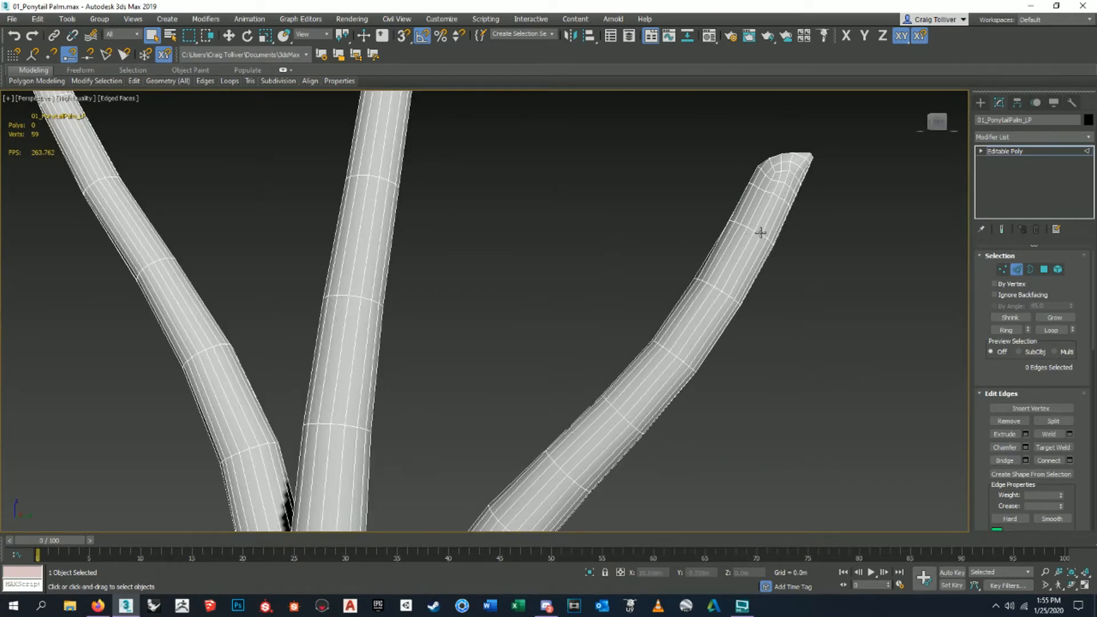
scroll(760, 233, "up", 3)
scroll(755, 233, "down", 3)
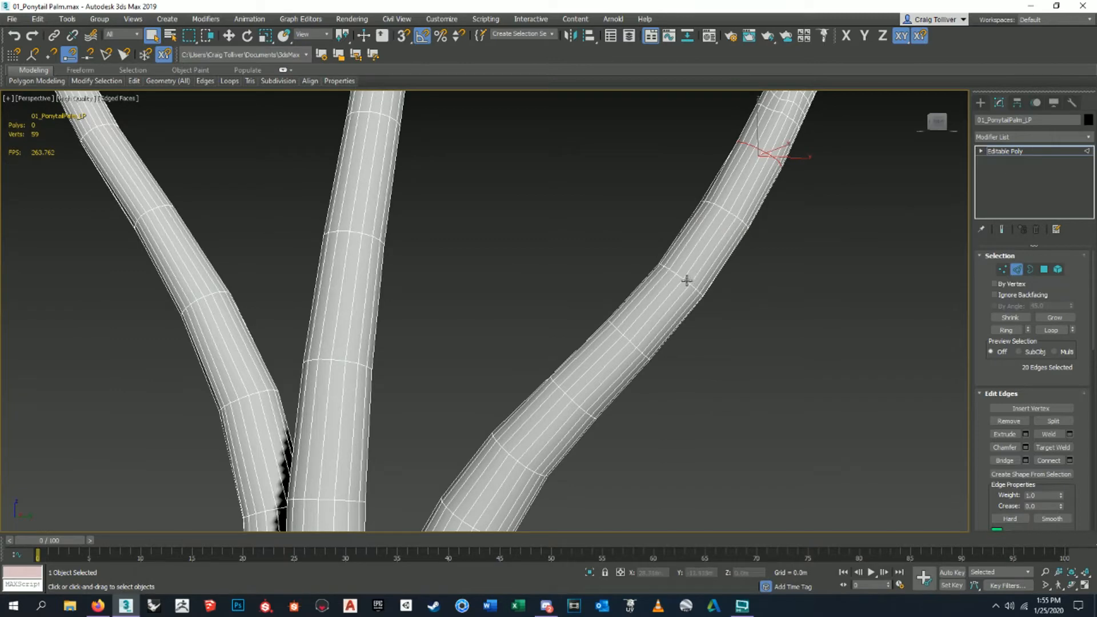
middle_click_drag(651, 312, 677, 279)
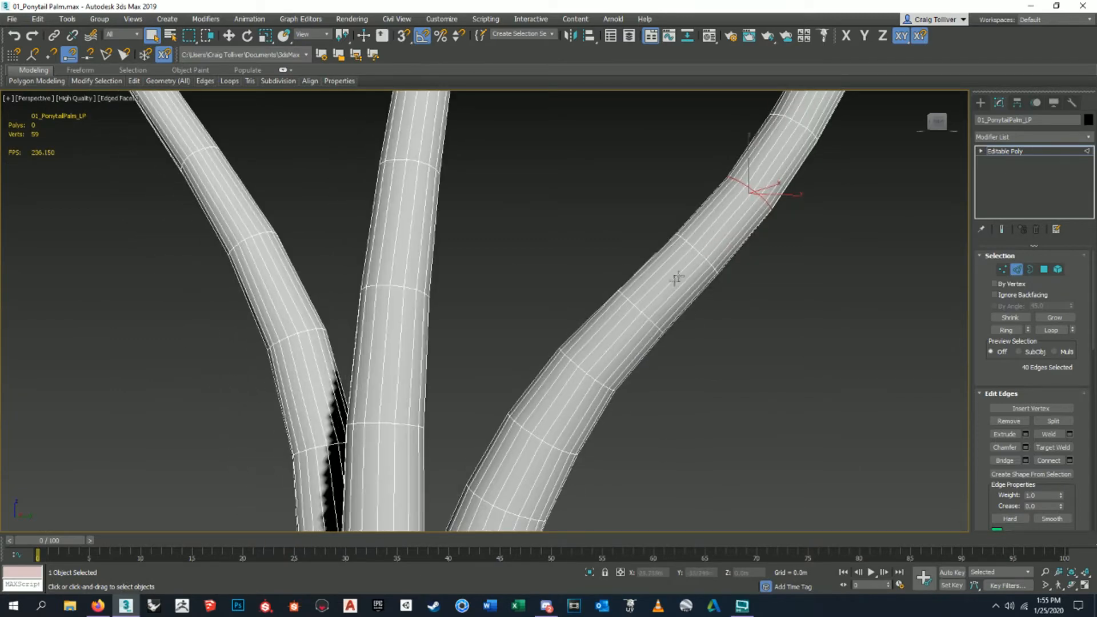
Add the alternate edge loops on the right trunk's lower section and remove the whole selection with its vertices.
double_click(638, 309, "ctrl")
middle_click_drag(626, 333, 714, 196)
double_click(628, 295, "ctrl")
middle_click_drag(630, 297, 706, 198)
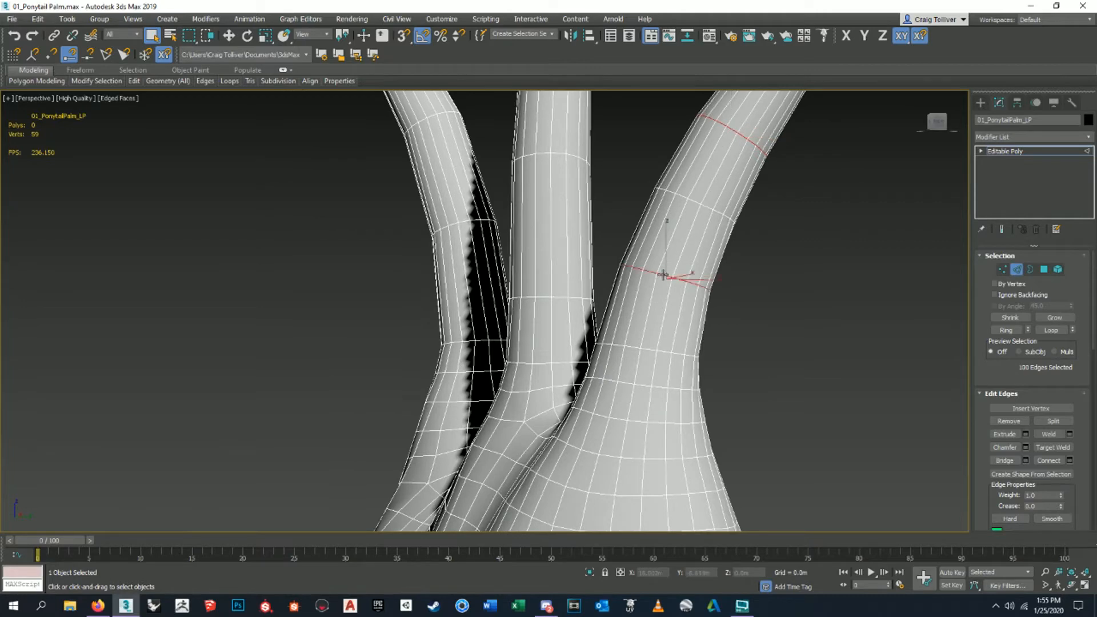
scroll(663, 276, "down", 5)
left_click(679, 320)
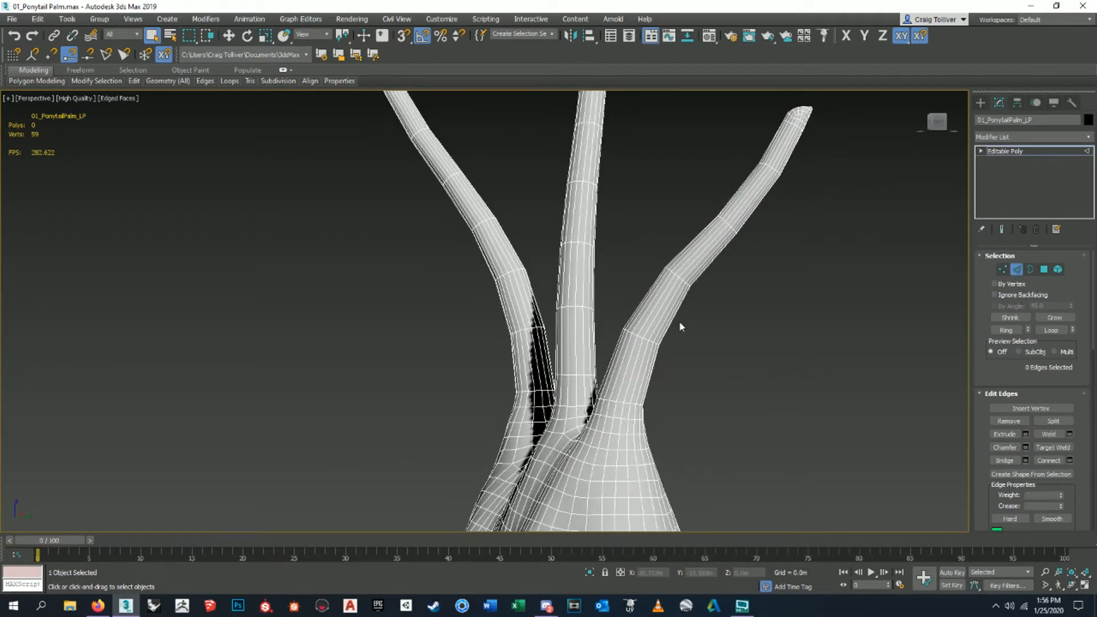
Compare the right trunk's shaded silhouette before and after the loop removal with edged faces hidden, keeping the reduced version.
scroll(670, 337, "down", 3)
mouse_move(670, 337)
middle_mouse_down()
mouse_move(737, 392)
mouse_move(683, 373)
mouse_move(805, 369)
mouse_move(685, 362)
mouse_move(707, 368)
middle_mouse_up()
key("F4")
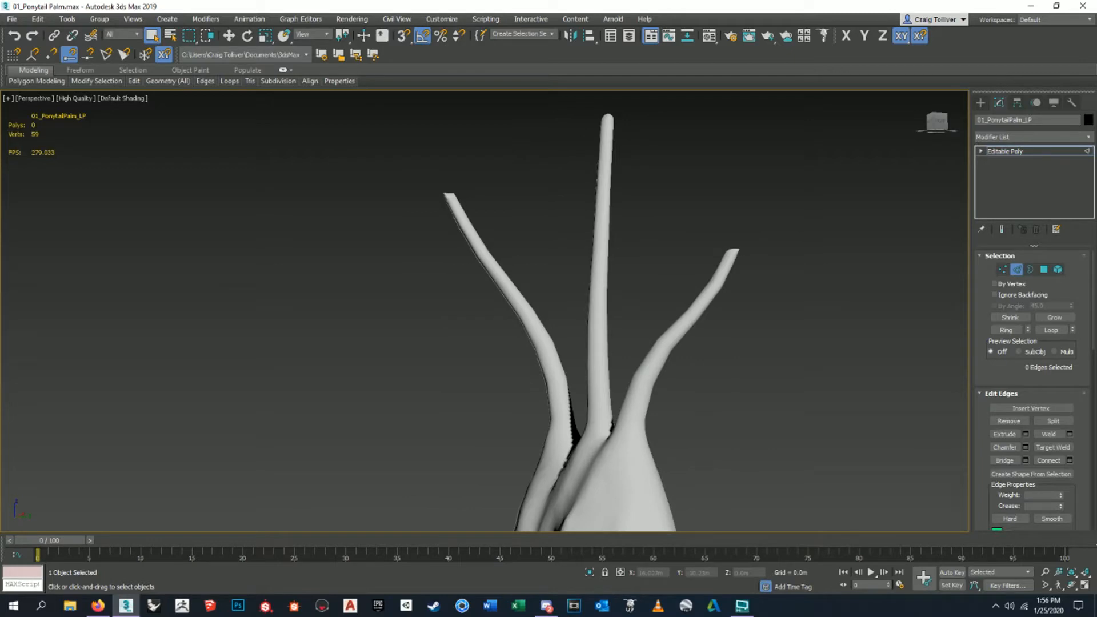
middle_click_drag(705, 366, 690, 362)
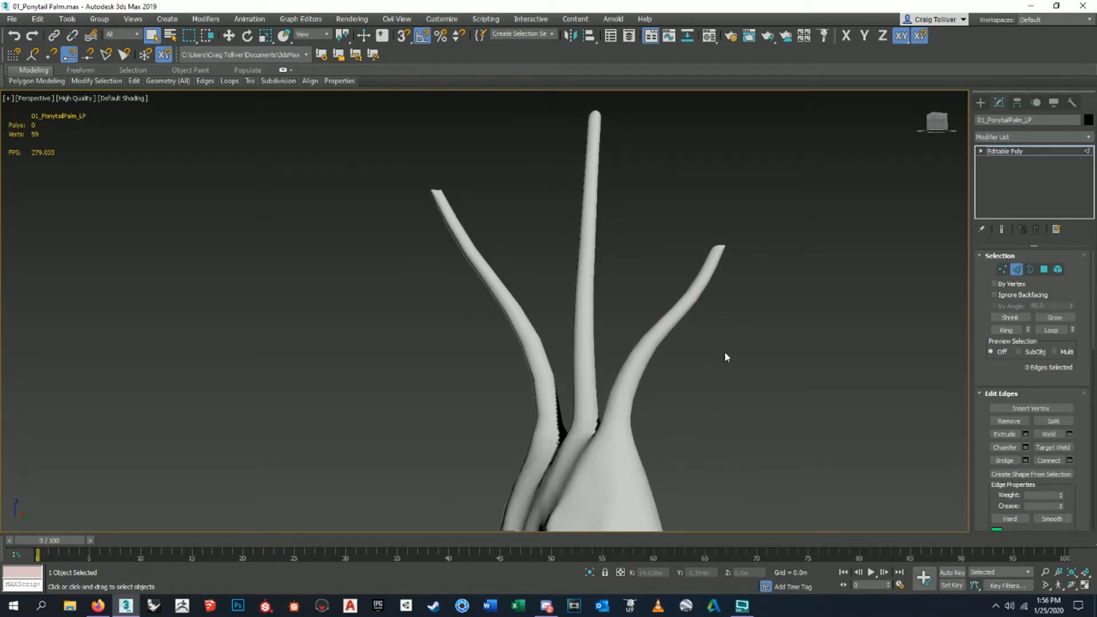
key("ctrl+z")
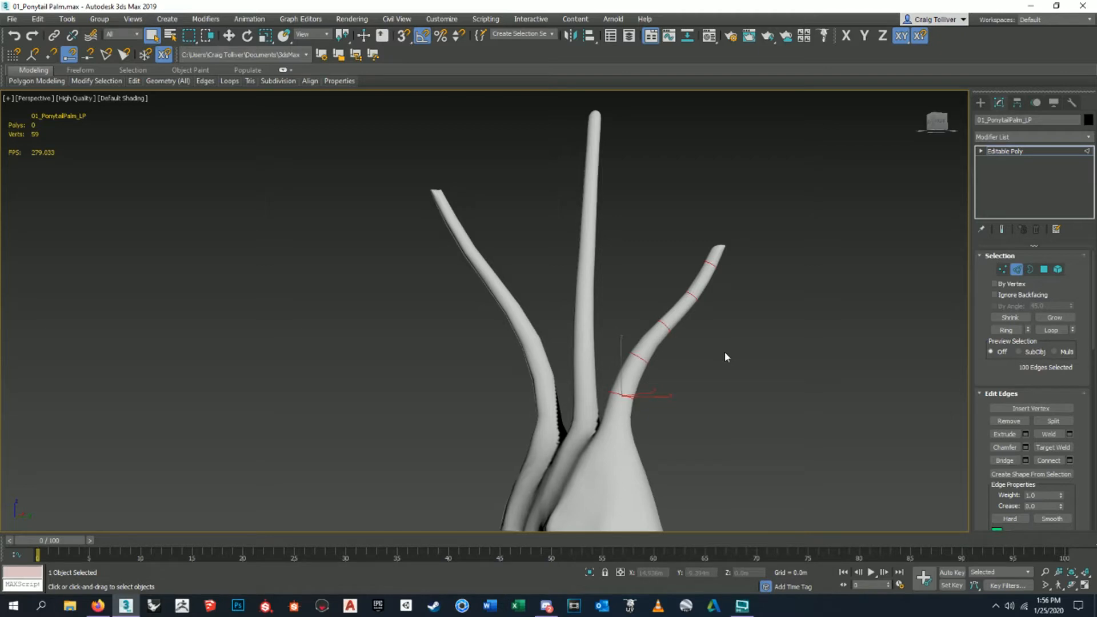
left_click(725, 353)
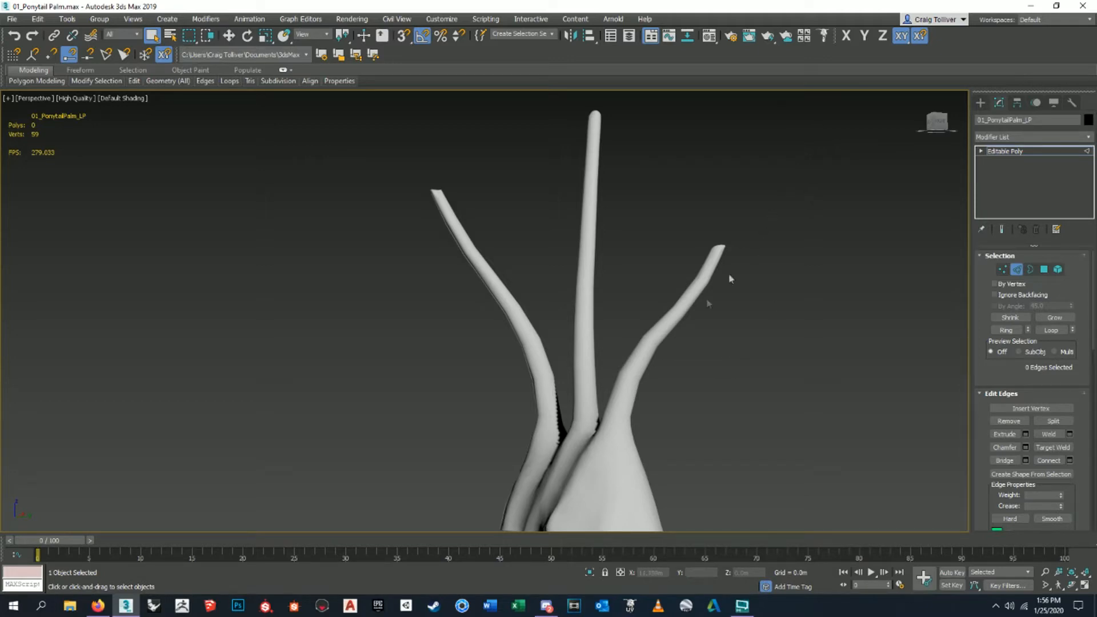
middle_click_drag(620, 381, 662, 349, "alt")
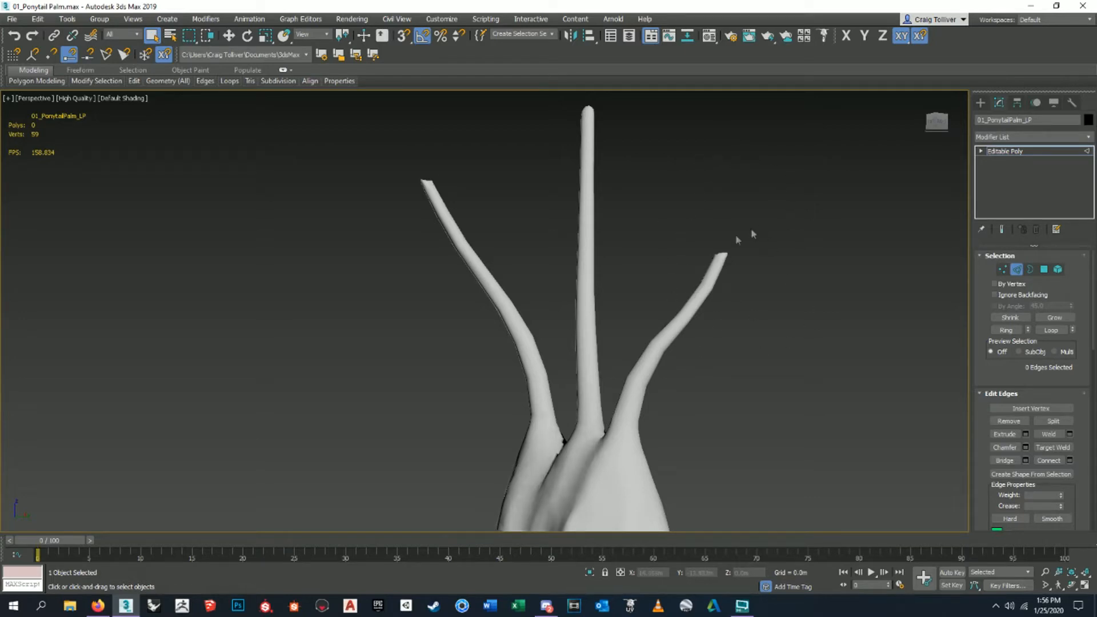
mouse_move(669, 389)
middle_mouse_down("alt")
mouse_move(634, 359)
mouse_move(722, 362)
mouse_move(634, 357)
mouse_move(657, 325)
mouse_move(653, 358)
middle_mouse_up("alt")
key("F4")
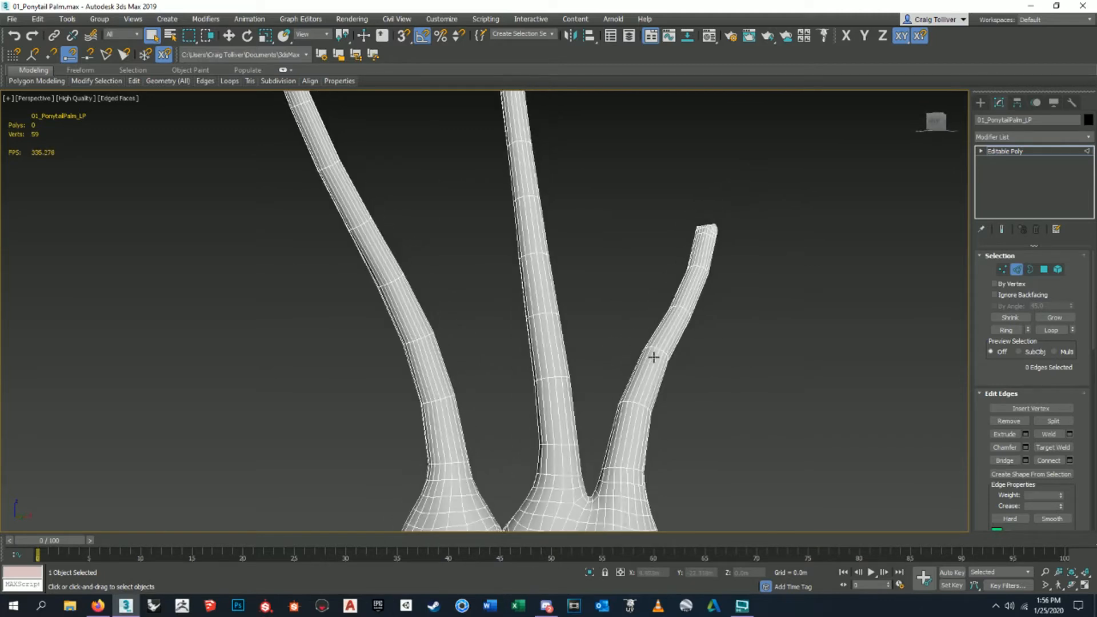
Leave edge sub-object editing and bring the whole palm mesh into view.
left_click(1022, 271)
scroll(759, 281, "down", 5)
scroll(666, 272, "up", 5)
scroll(666, 272, "down", 1)
middle_click_drag(669, 269, 663, 262)
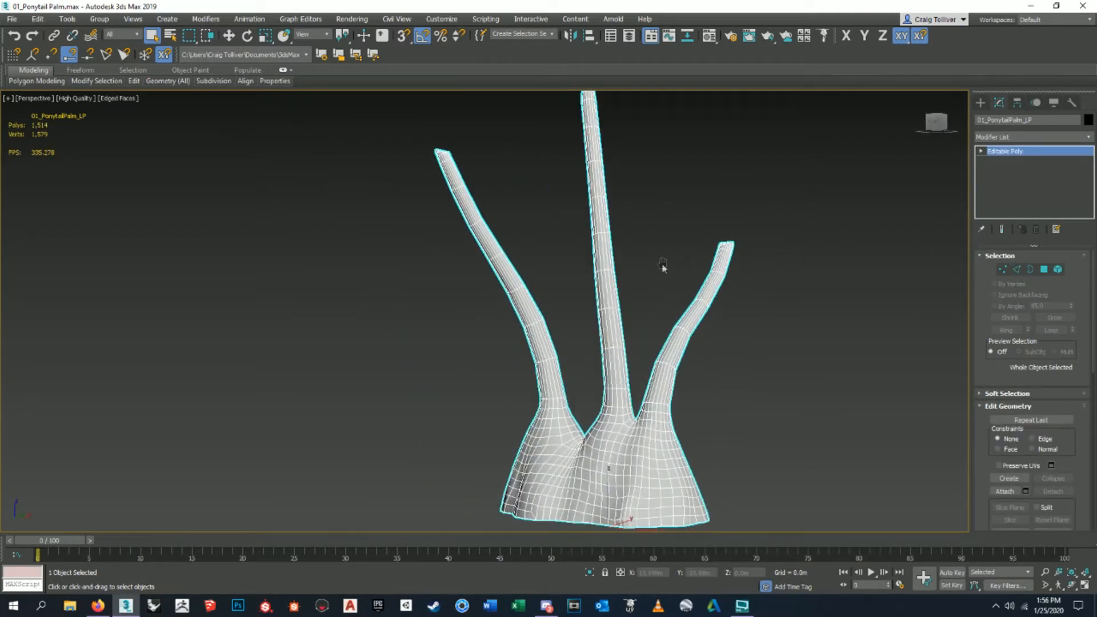
Examine the edge density of the trunks and flared base from several angles.
middle_click_drag(629, 313, 665, 403, "alt")
scroll(637, 334, "up", 5)
scroll(642, 325, "down", 4)
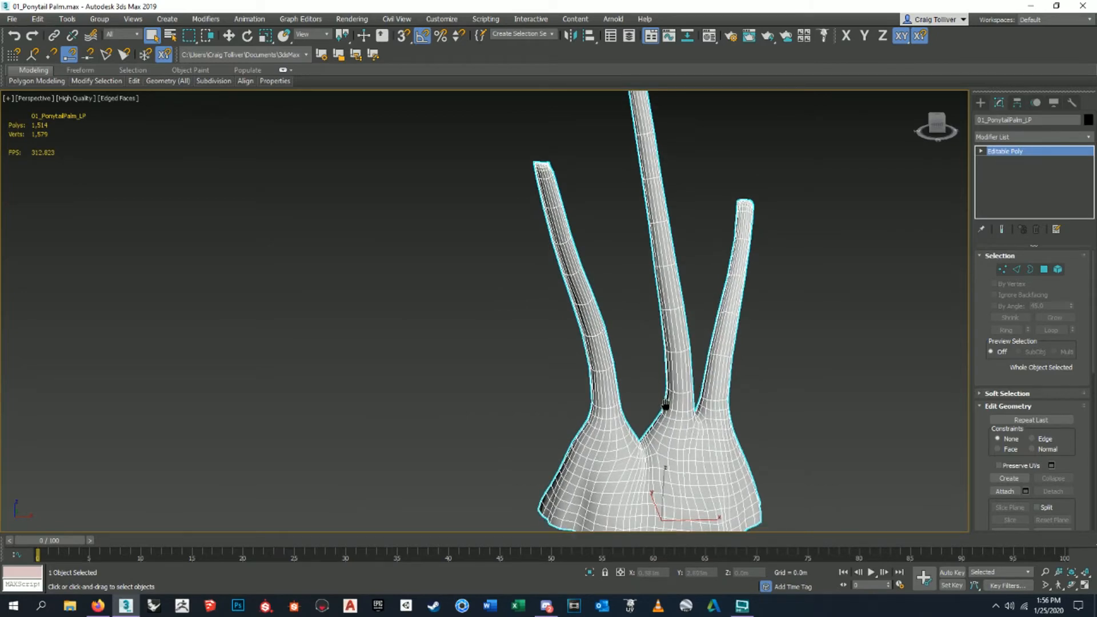
scroll(543, 166, "up", 8)
scroll(526, 163, "down", 8)
scroll(617, 297, "down", 3)
middle_click_drag(626, 310, 558, 326)
scroll(560, 324, "up", 3)
middle_click_drag(583, 369, 545, 372)
middle_click_drag(617, 440, 598, 293, "alt")
scroll(596, 355, "up", 3)
scroll(622, 330, "up", 4)
scroll(610, 263, "down", 6)
scroll(621, 245, "down", 3)
middle_click_drag(622, 245, 574, 416)
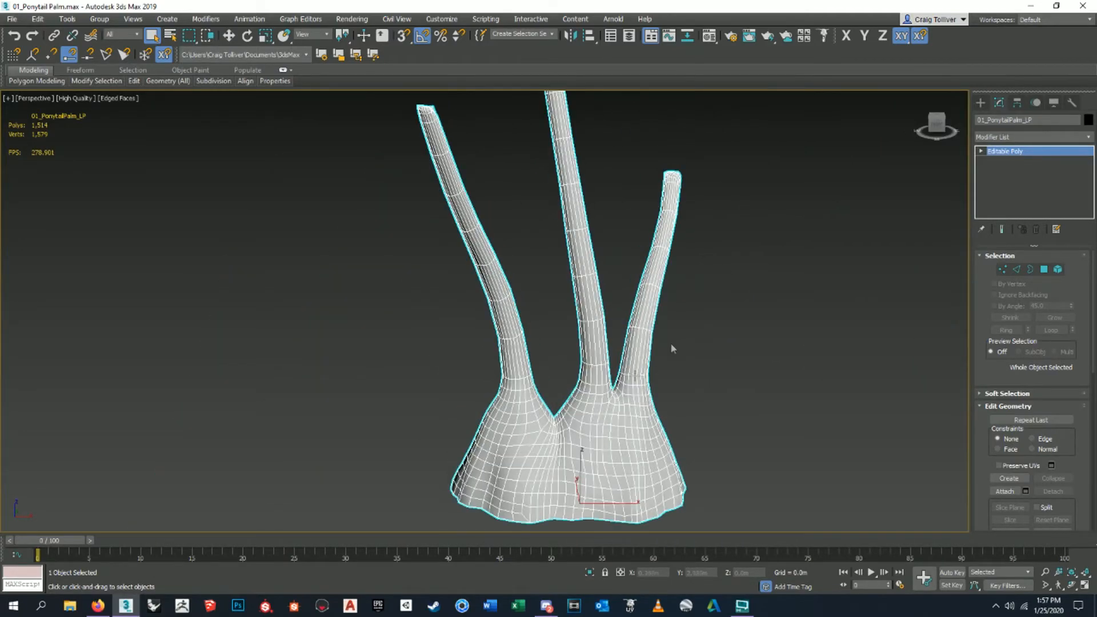
Apply an Unwrap UVW modifier to the palm mesh and open its UV editor in a window beside the model.
left_click(1089, 139)
scroll(1034, 400, "down", 15)
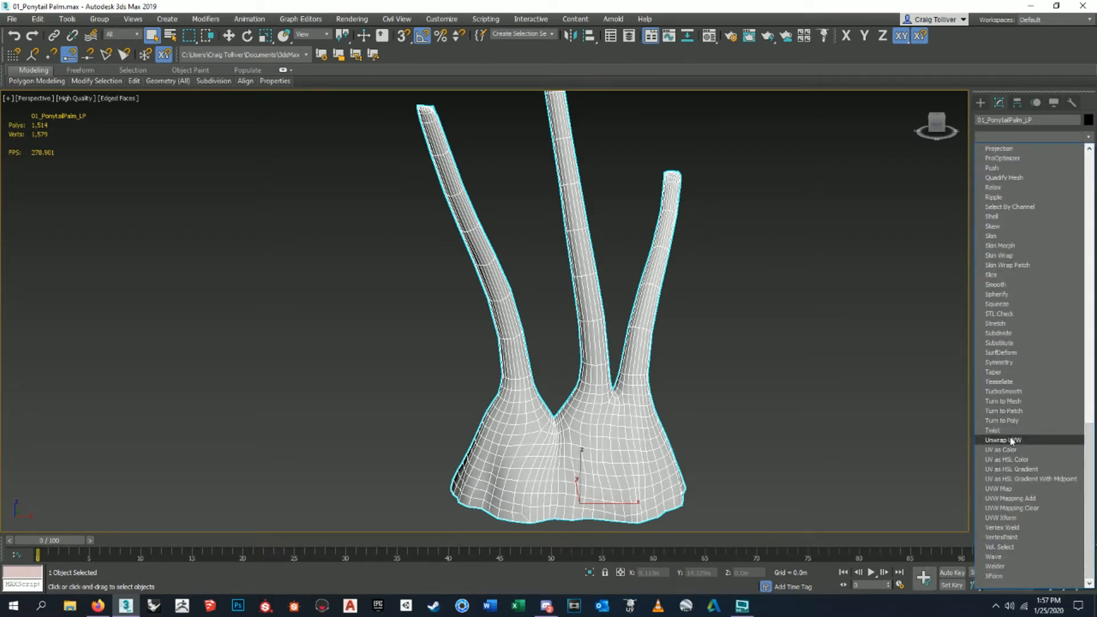
left_click(1009, 441)
middle_click_drag(641, 325, 674, 304, "alt")
scroll(675, 303, "down", 2)
left_click(1031, 495)
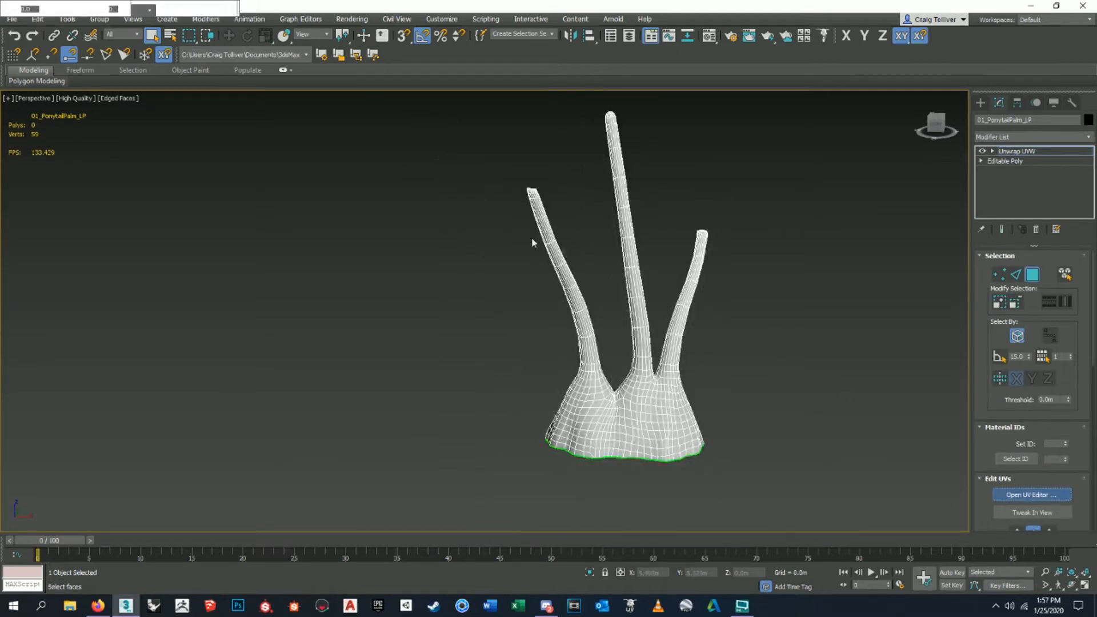
left_click_drag(397, 451, 490, 504)
Turn off Ignore Backfacing for face selection in the Unwrap UVW modifier.
middle_click_drag(674, 331, 747, 358)
middle_click_drag(644, 438, 717, 457, "alt")
scroll(227, 283, "down", 2)
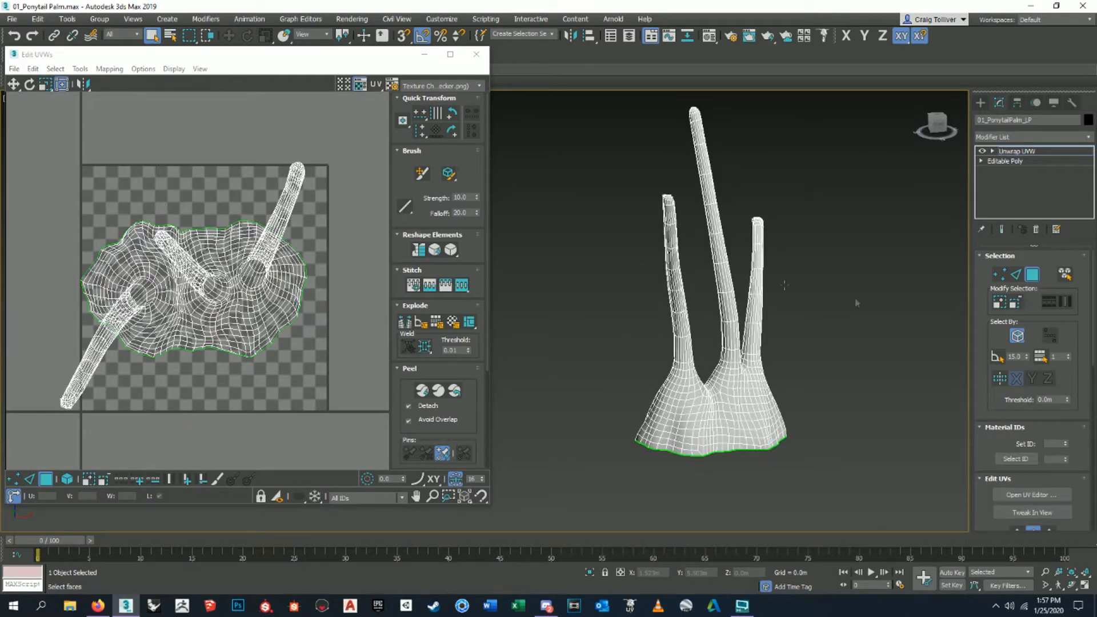
middle_click_drag(857, 303, 721, 413, "alt")
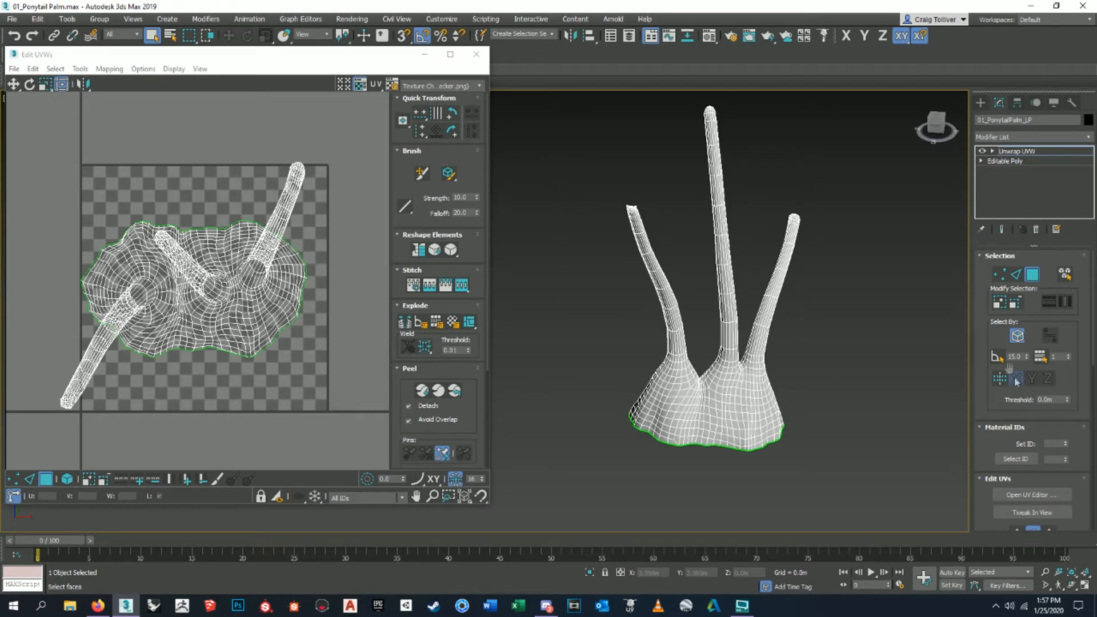
scroll(754, 380, "up", 10)
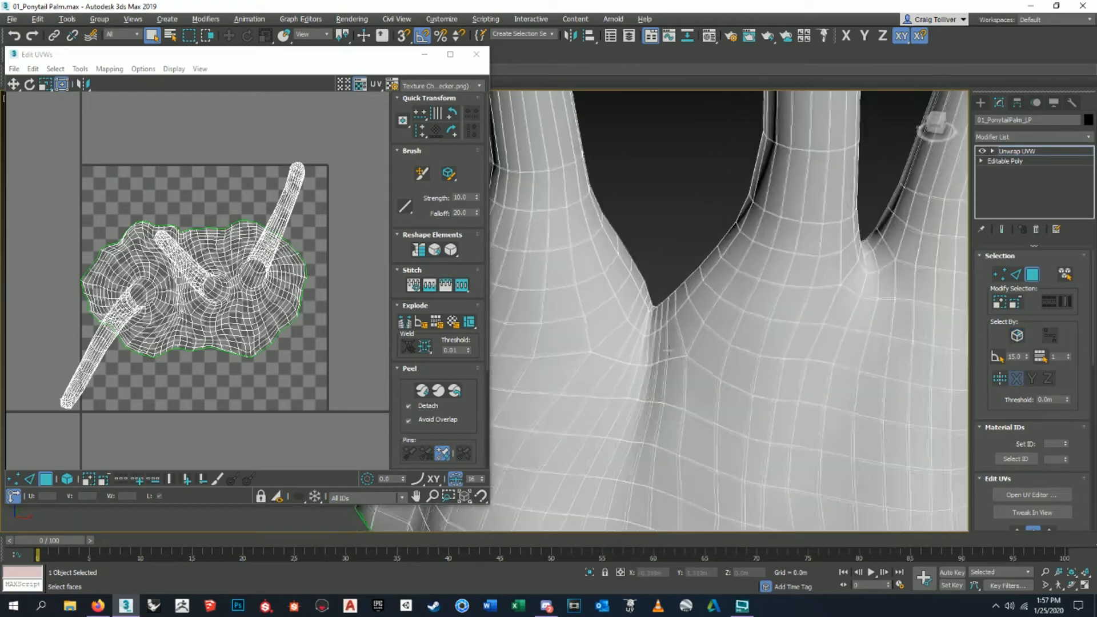
Examine the creases between the trunk bases and the left trunk up to its tip for possible UV seam locations.
middle_click_drag(676, 317, 712, 184)
scroll(727, 148, "down", 5)
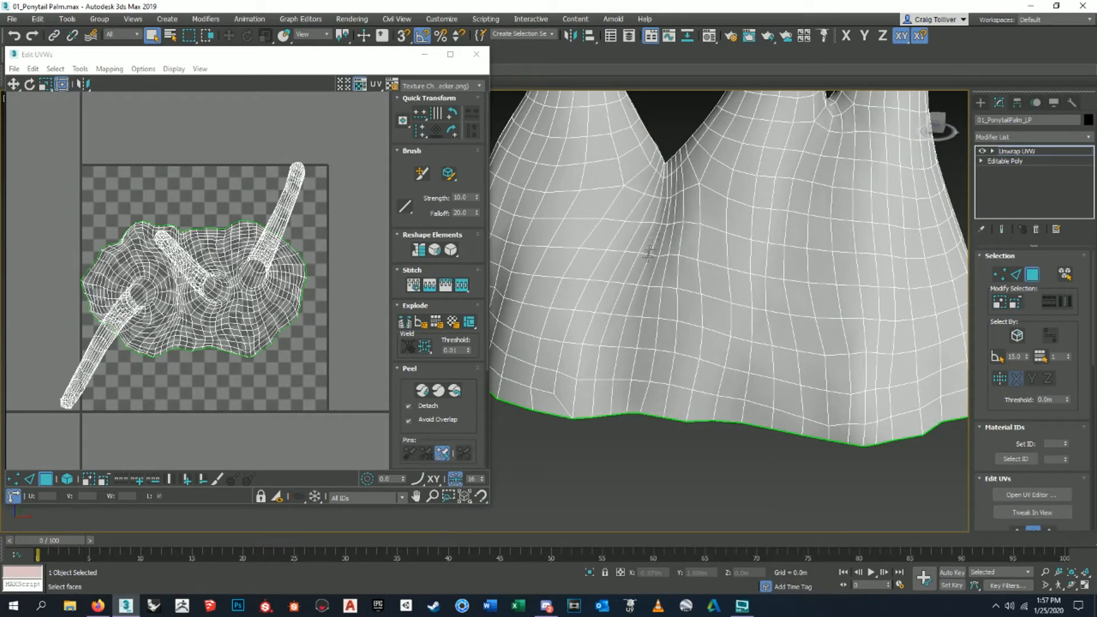
middle_click_drag(682, 191, 716, 370)
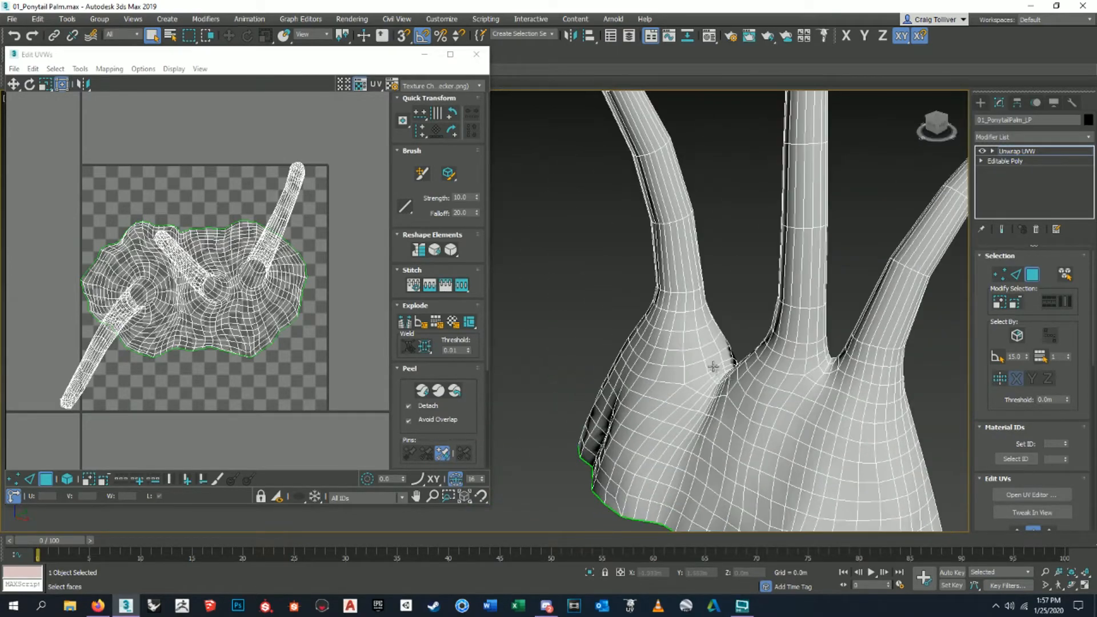
middle_click_drag(657, 145, 707, 321)
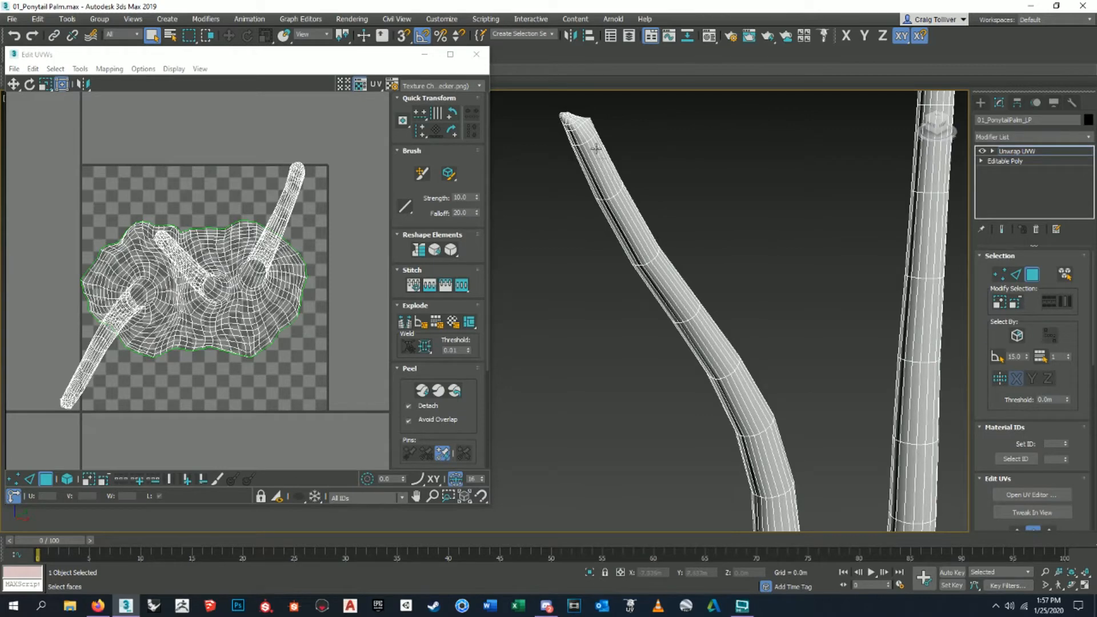
scroll(721, 311, "down", 3)
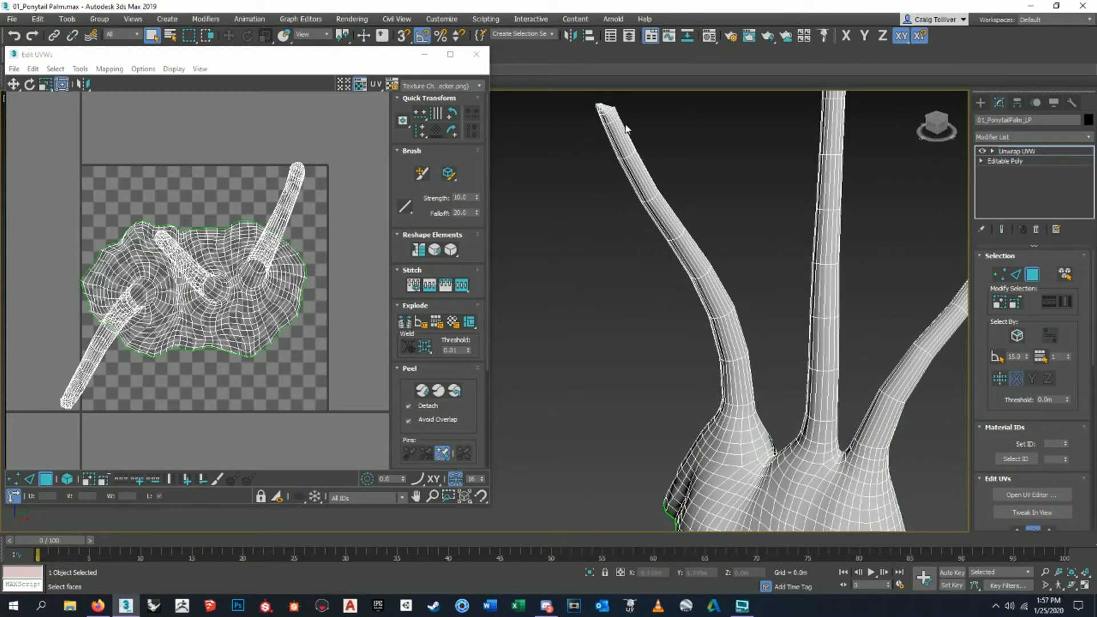
middle_click_drag(716, 339, 731, 360, "alt")
middle_click_drag(920, 379, 693, 288, "alt")
key("z")
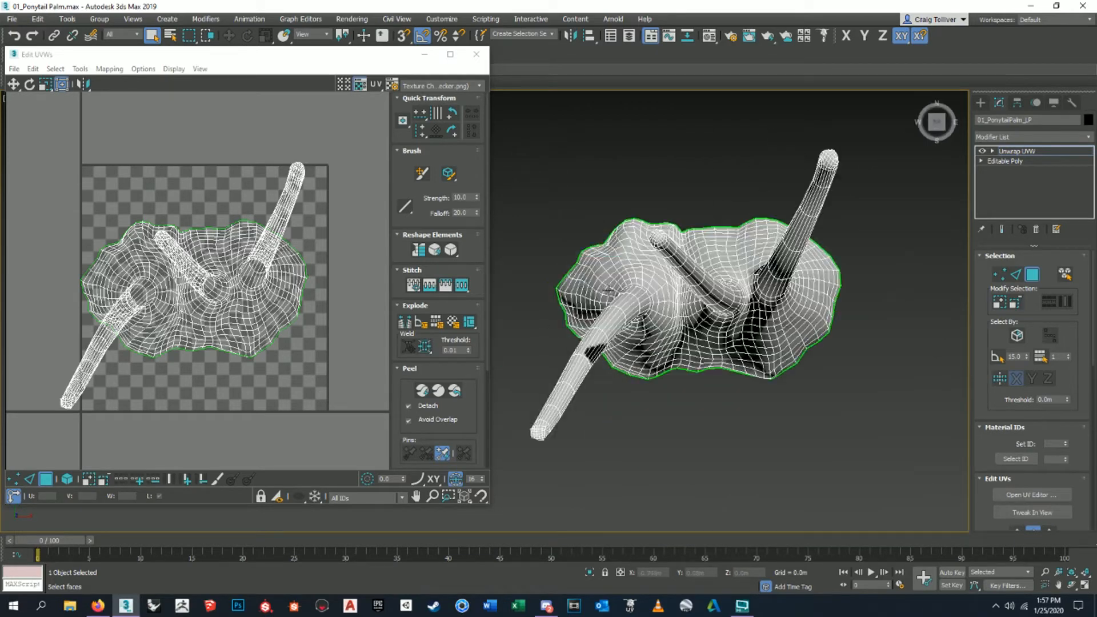
Select the faces of the left trunk and its flared base with a selection region around that side of the mesh.
middle_click_drag(585, 285, 617, 228)
scroll(585, 261, "up", 1)
scroll(585, 262, "down", 3)
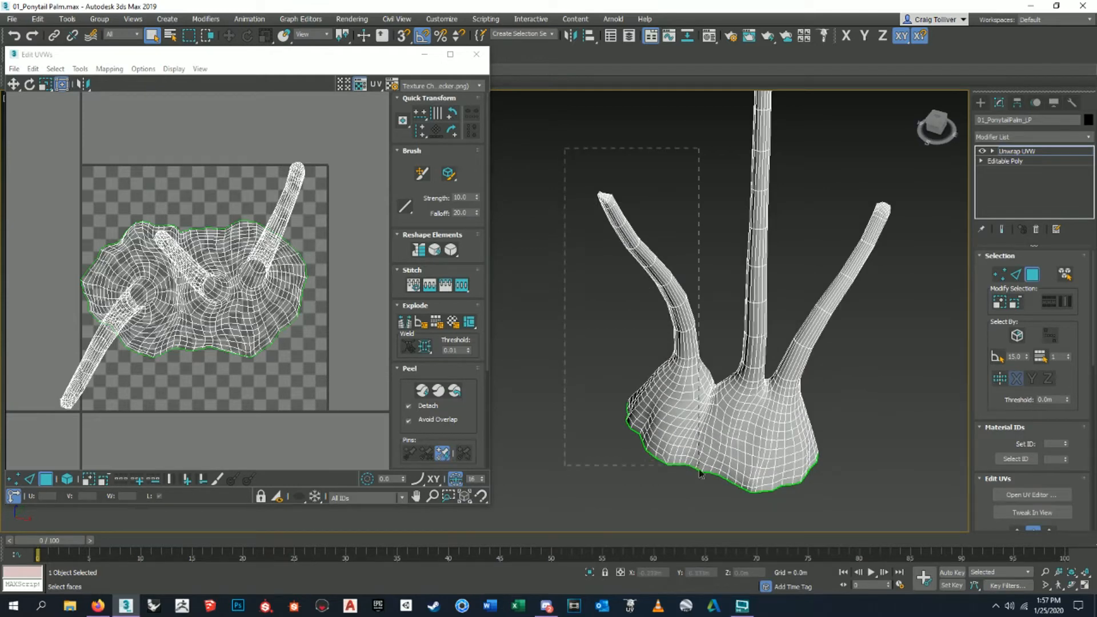
left_click_drag(691, 480, 692, 481)
middle_click_drag(692, 481, 698, 387, "alt")
scroll(698, 386, "up", 10)
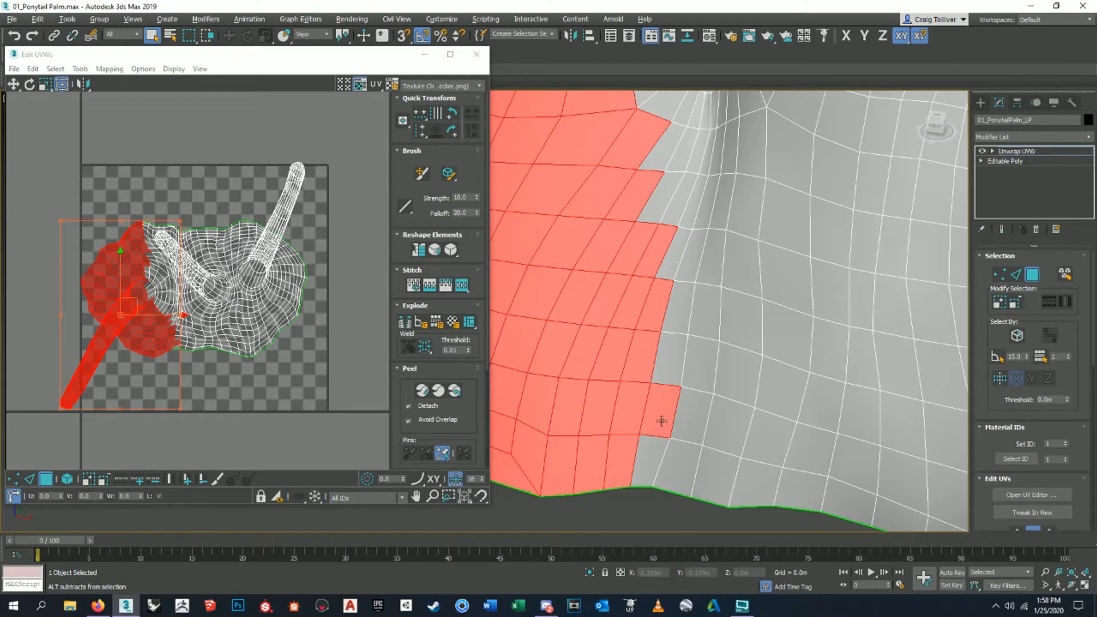
Add the faces along the jagged front edge of the left trunk's base to the selection, up to the crease between the trunks.
scroll(656, 289, "down", 5)
scroll(666, 311, "up", 5)
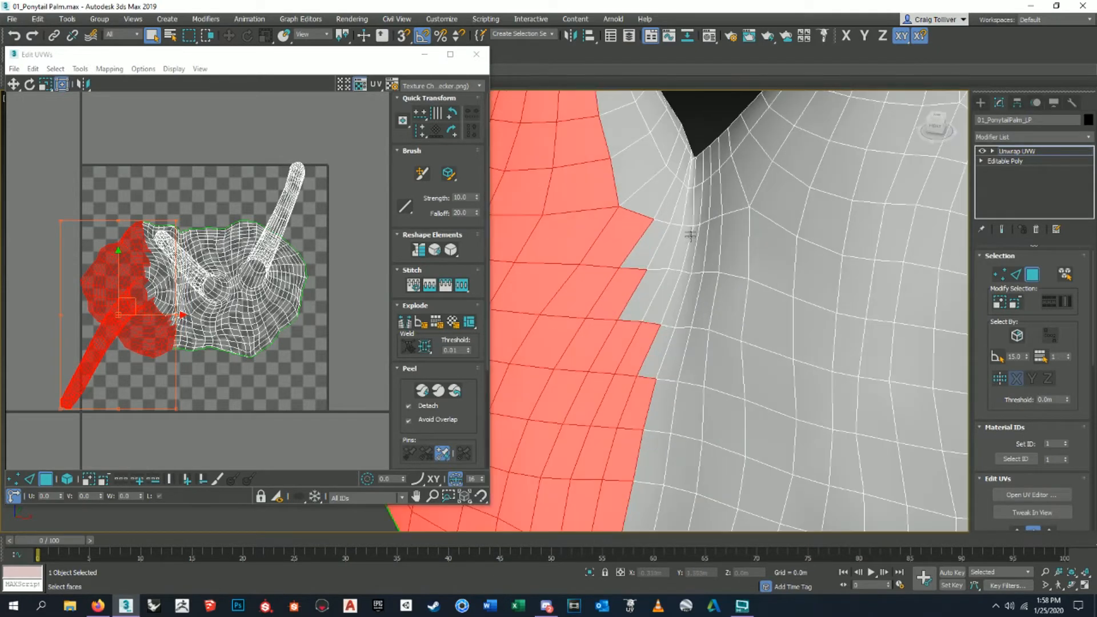
scroll(690, 240, "up", 2)
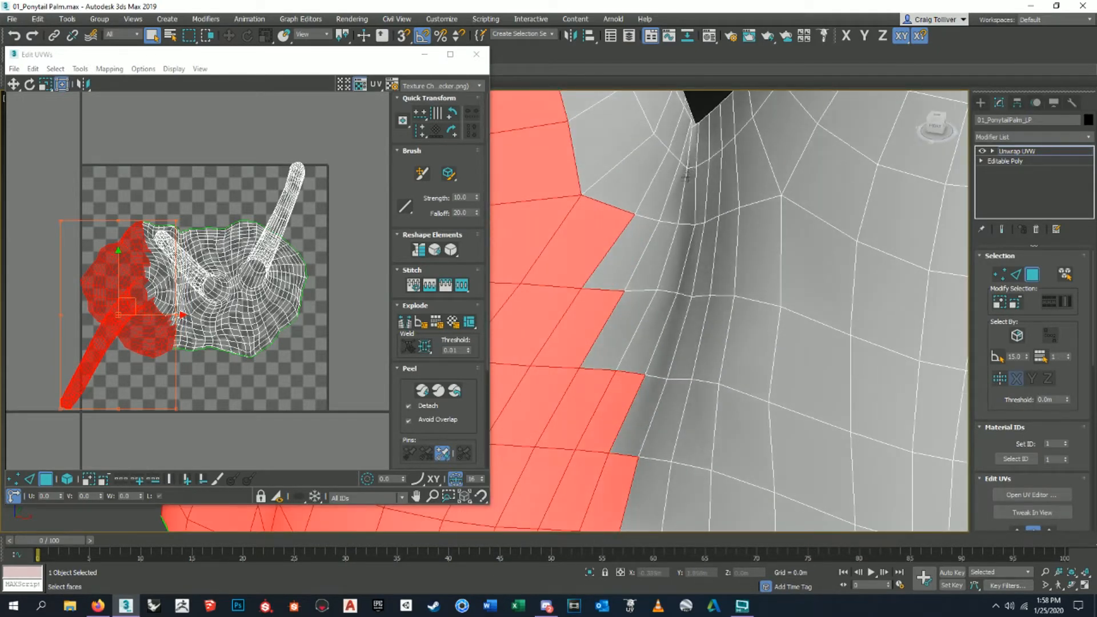
middle_click_drag(628, 353, 698, 263)
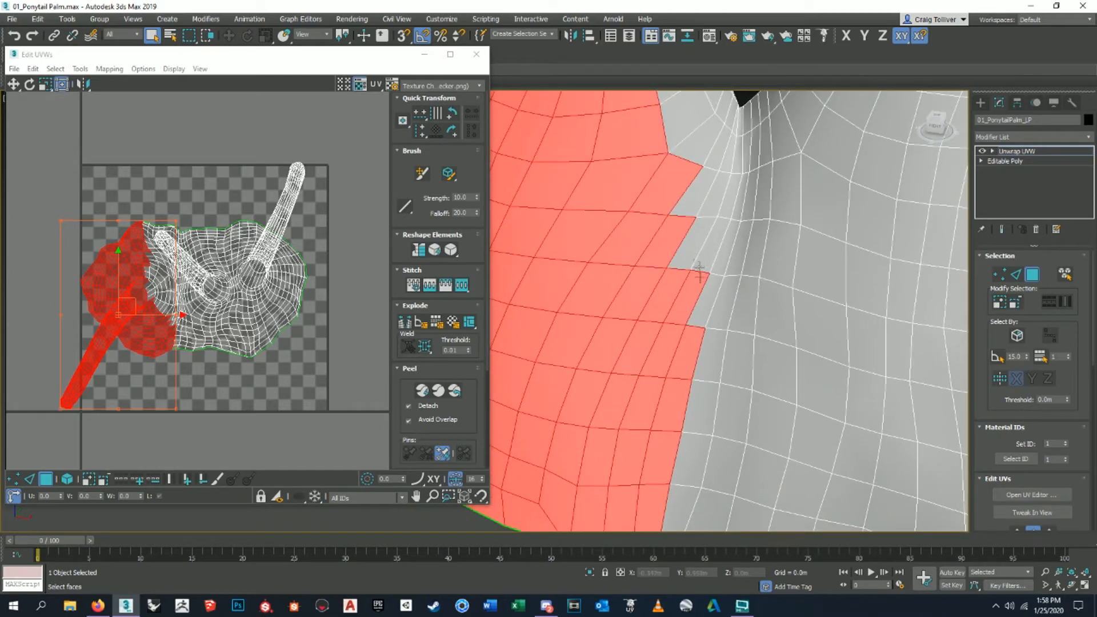
scroll(699, 297, "down", 4)
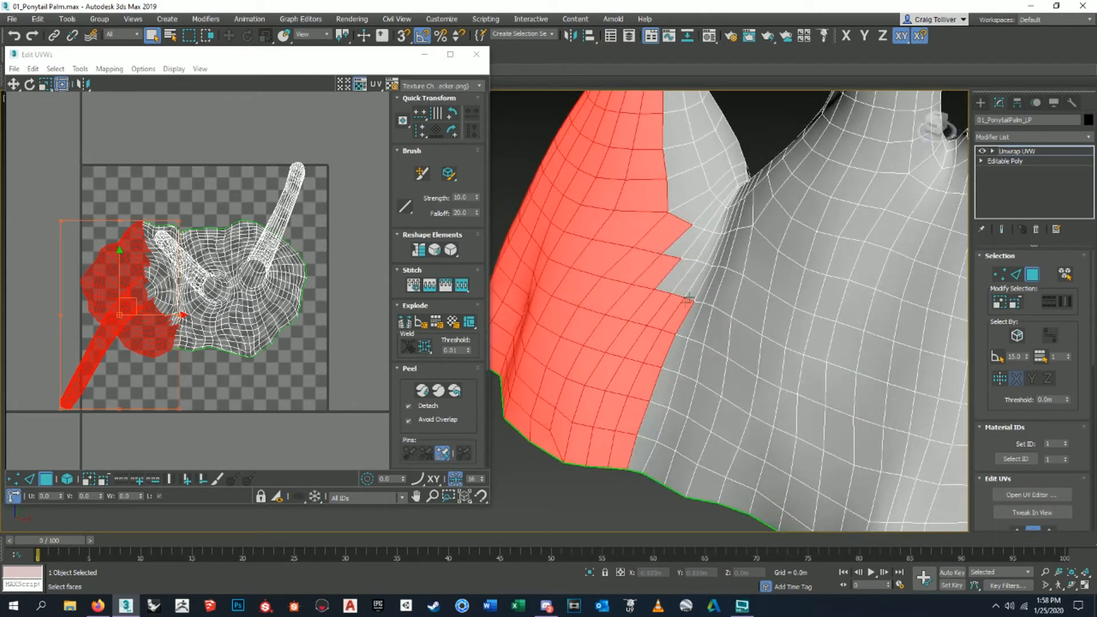
scroll(704, 271, "up", 5)
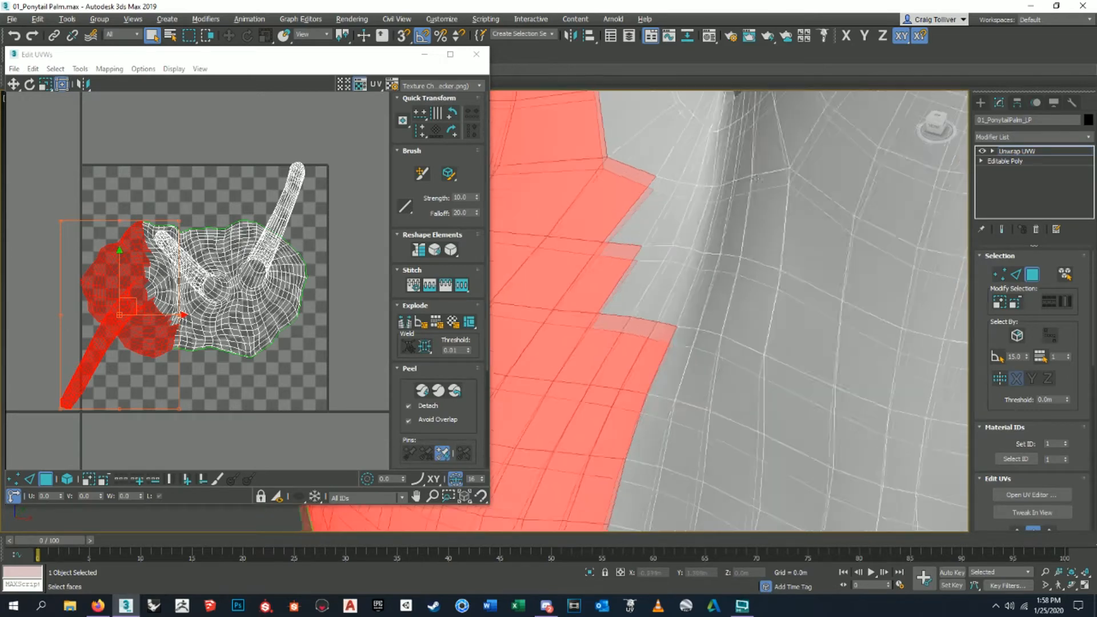
scroll(710, 246, "down", 3)
mouse_move(710, 245)
middle_mouse_down("alt")
mouse_move(710, 163)
mouse_move(700, 252)
middle_mouse_up("alt")
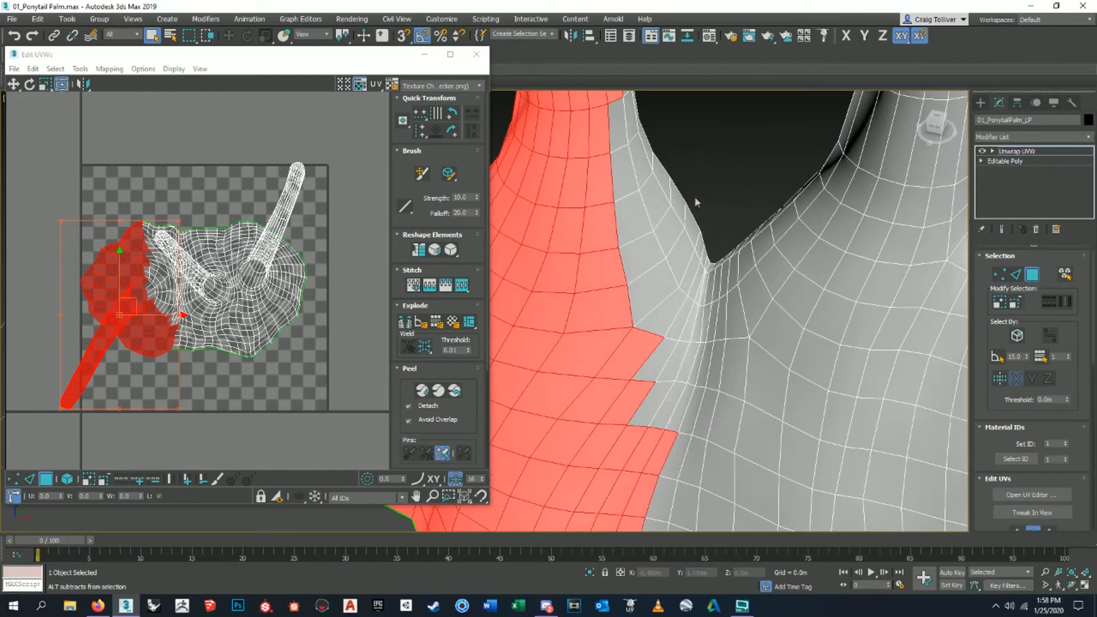
middle_click_drag(701, 292, 705, 246)
left_click(685, 369, "ctrl")
left_click(678, 355, "ctrl")
left_click(663, 350, "ctrl")
left_click(663, 321, "ctrl")
left_click(680, 314, "ctrl")
left_click(698, 313, "ctrl")
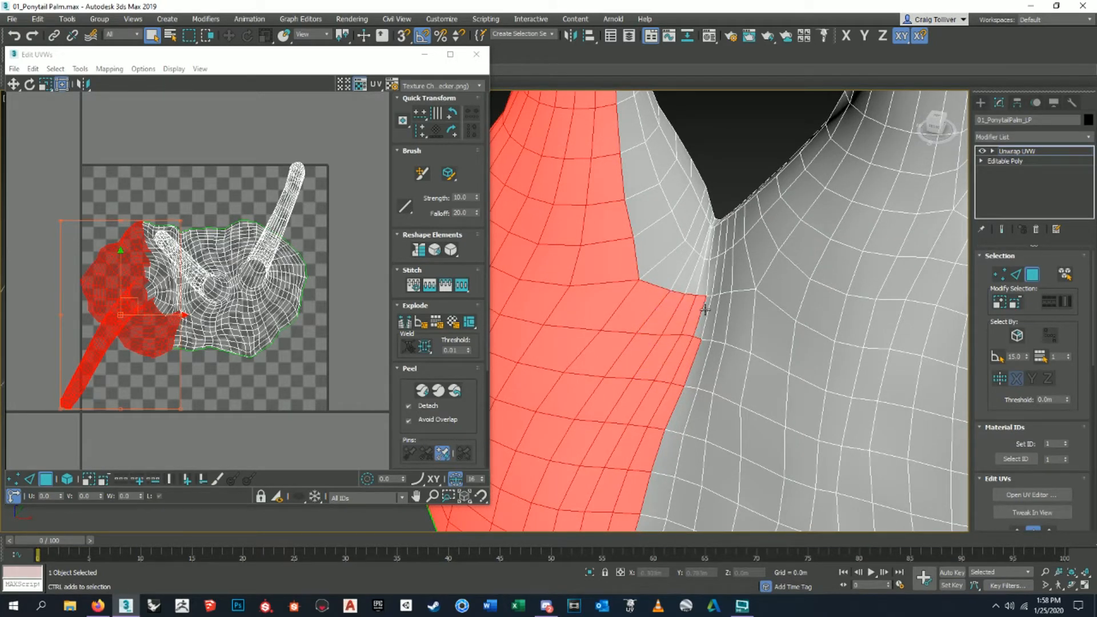
Add the front faces beside the upper crease to the left trunk's selection, up to the saddle between the trunks.
middle_click_drag(711, 289, 722, 273, "alt")
left_click(693, 243, "ctrl")
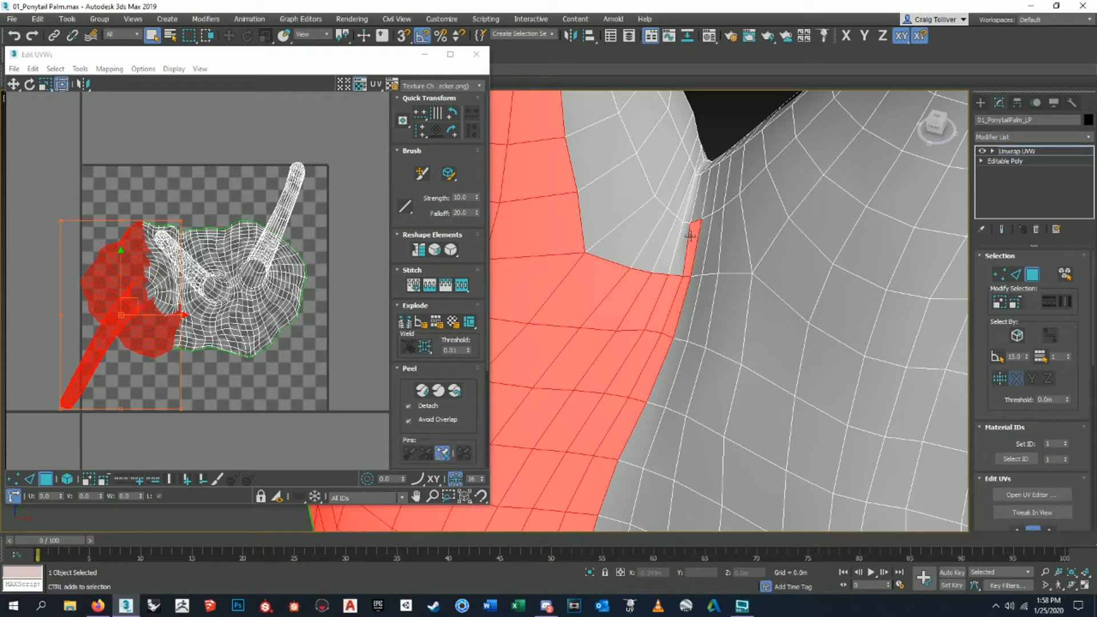
left_click(668, 240, "ctrl")
left_click(642, 220, "ctrl")
left_click(674, 174, "ctrl")
left_click(688, 202, "ctrl")
left_click(697, 197, "ctrl")
Extend the face selection over the saddle and down the upper part of the crease on the back of the trunk bases.
scroll(698, 197, "down", 5)
middle_click_drag(697, 197, 588, 233, "alt")
scroll(587, 234, "up", 5)
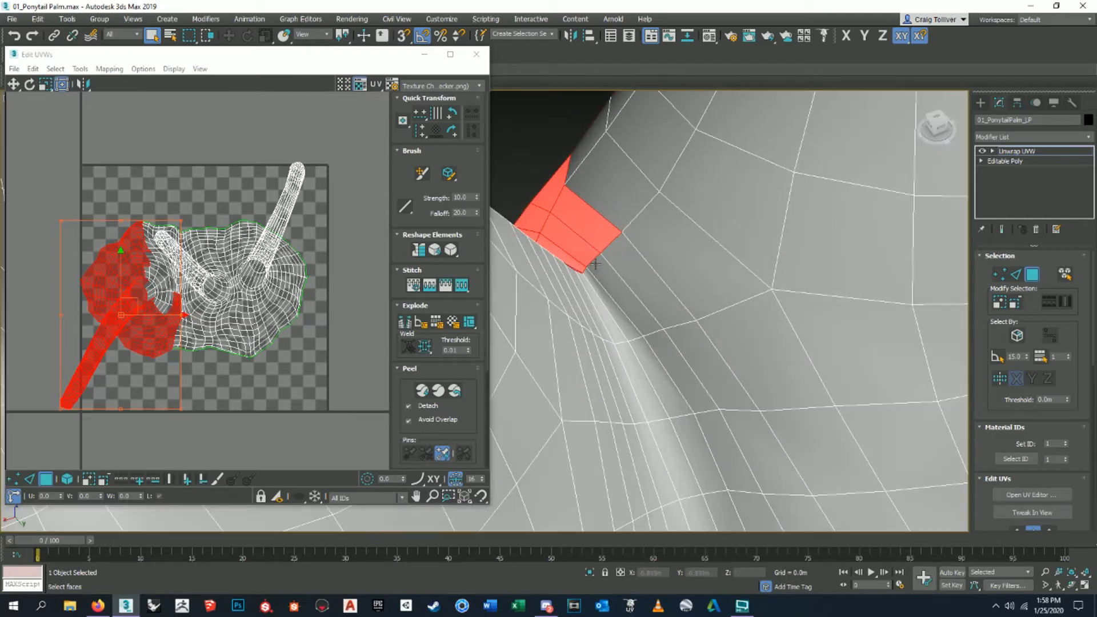
left_click(610, 298, "ctrl")
scroll(646, 343, "down", 2)
middle_click_drag(654, 325, 627, 230)
left_click(643, 255, "ctrl")
left_click(675, 329, "ctrl")
Continue the selected strip of faces down the rear crease to the bottom rim of the trunk base.
middle_click_drag(717, 366, 684, 259)
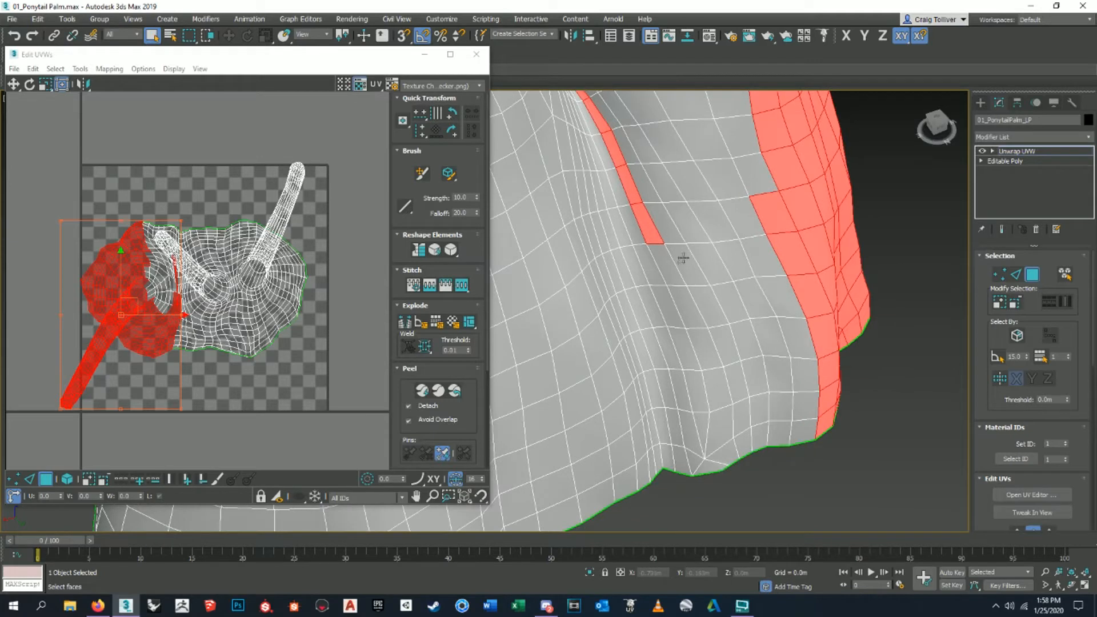
left_click(667, 267, "ctrl")
left_click(685, 309, "ctrl")
left_click(703, 345, "ctrl")
left_click(716, 385, "ctrl")
left_click(717, 434, "ctrl")
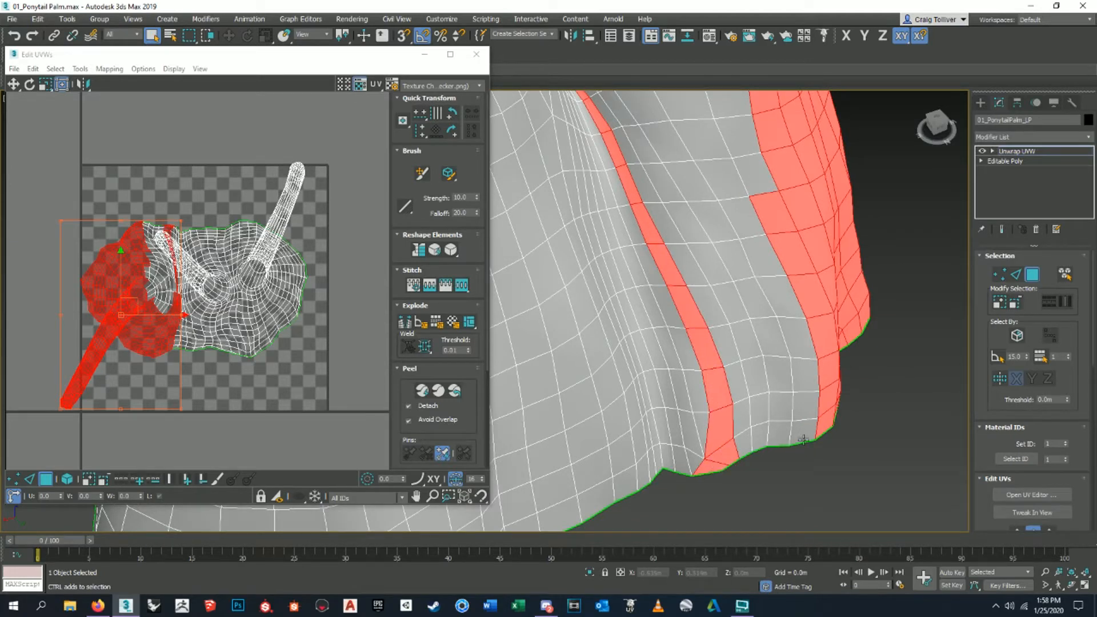
Add the unselected rear faces between the crease strip and the left trunk's selection using selection regions.
scroll(689, 308, "down", 3)
middle_click_drag(691, 329, 699, 271, "alt")
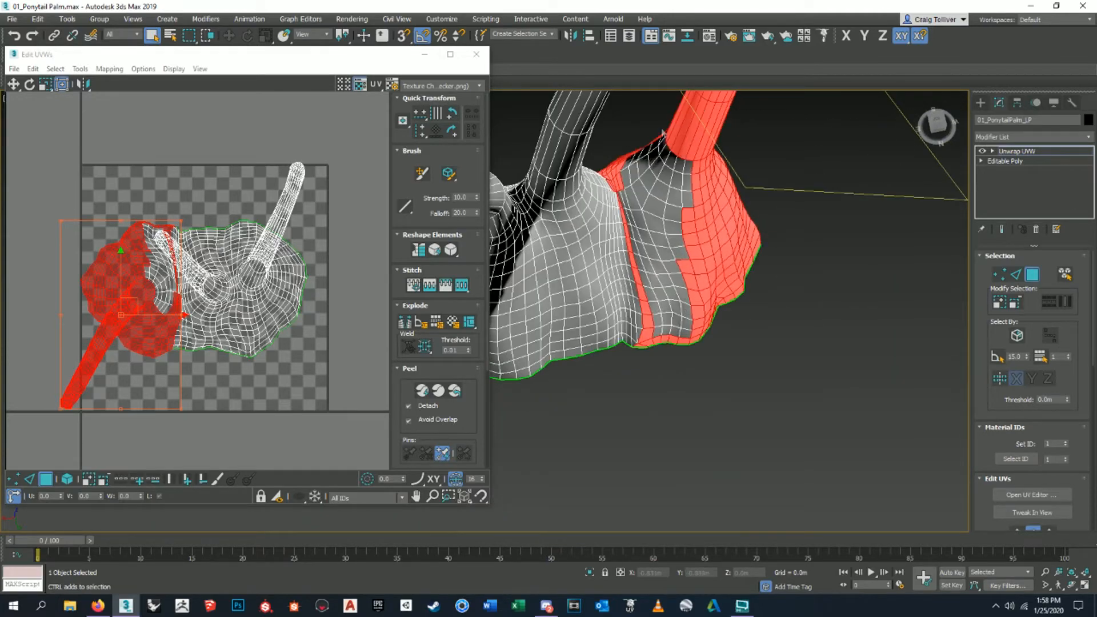
scroll(737, 365, "down", 4)
middle_click_drag(737, 366, 797, 314, "alt")
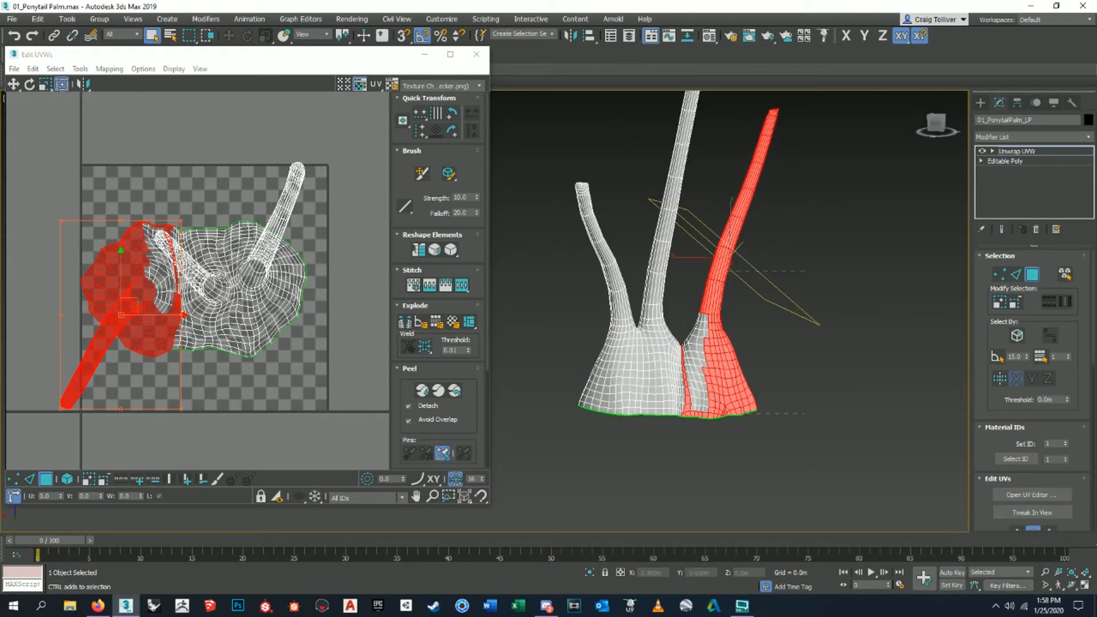
left_click_drag(698, 450, 698, 449, "ctrl")
scroll(696, 378, "up", 5)
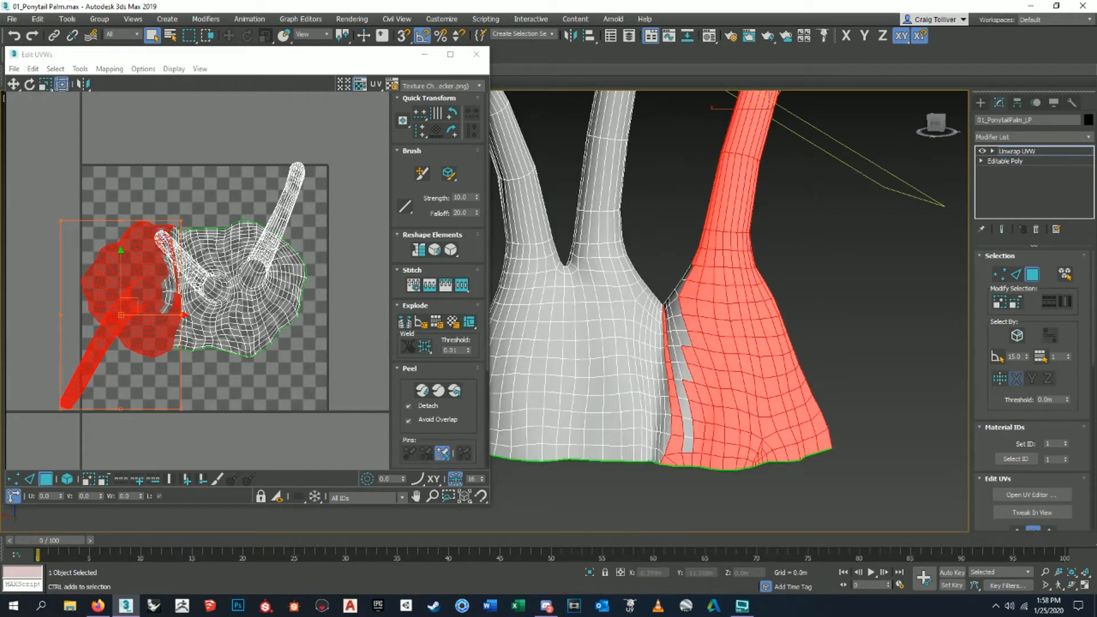
left_click_drag(676, 335, 676, 336, "ctrl")
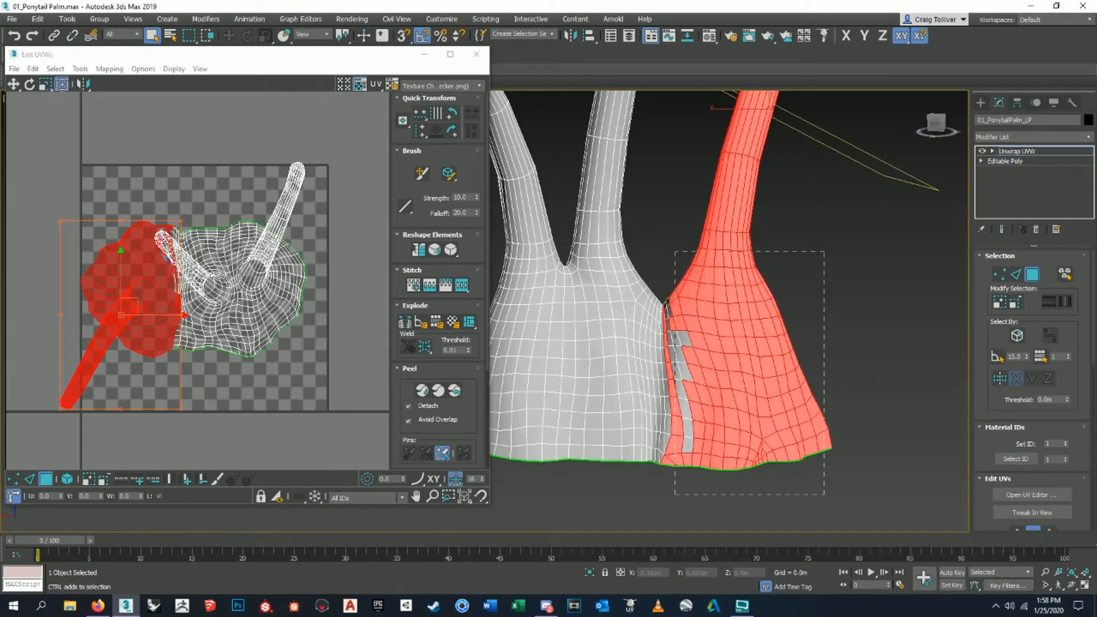
left_click_drag(675, 252, 675, 252, "ctrl")
Add the remaining narrow gap faces beside the rear crease just below the saddle to the selection.
scroll(677, 359, "up", 7)
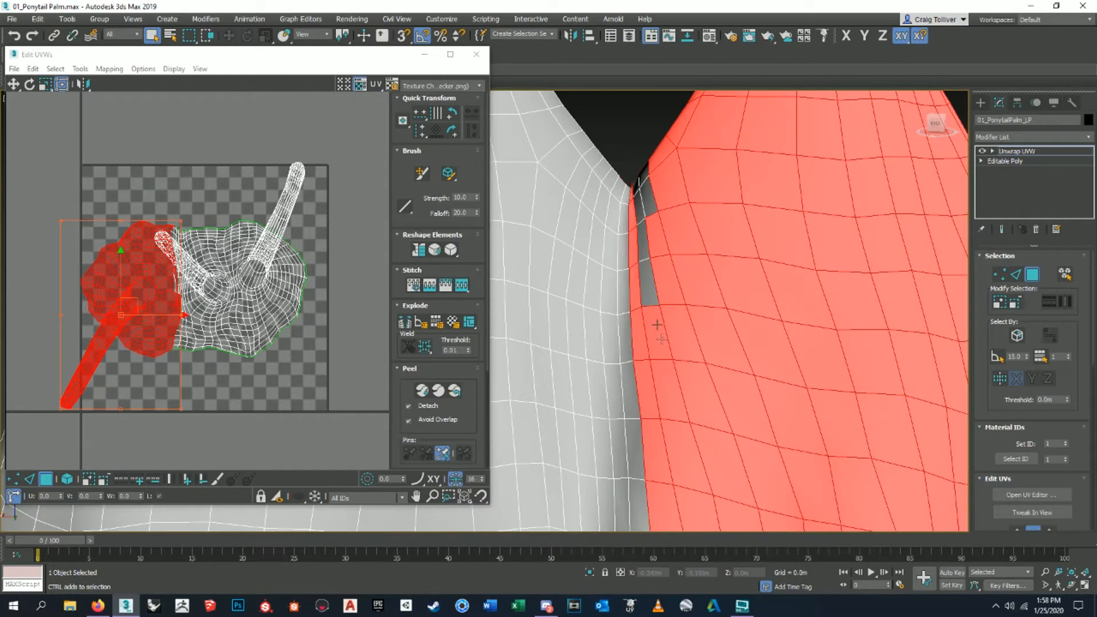
left_click(647, 278, "ctrl")
left_click(642, 242, "ctrl")
left_click(647, 200, "ctrl")
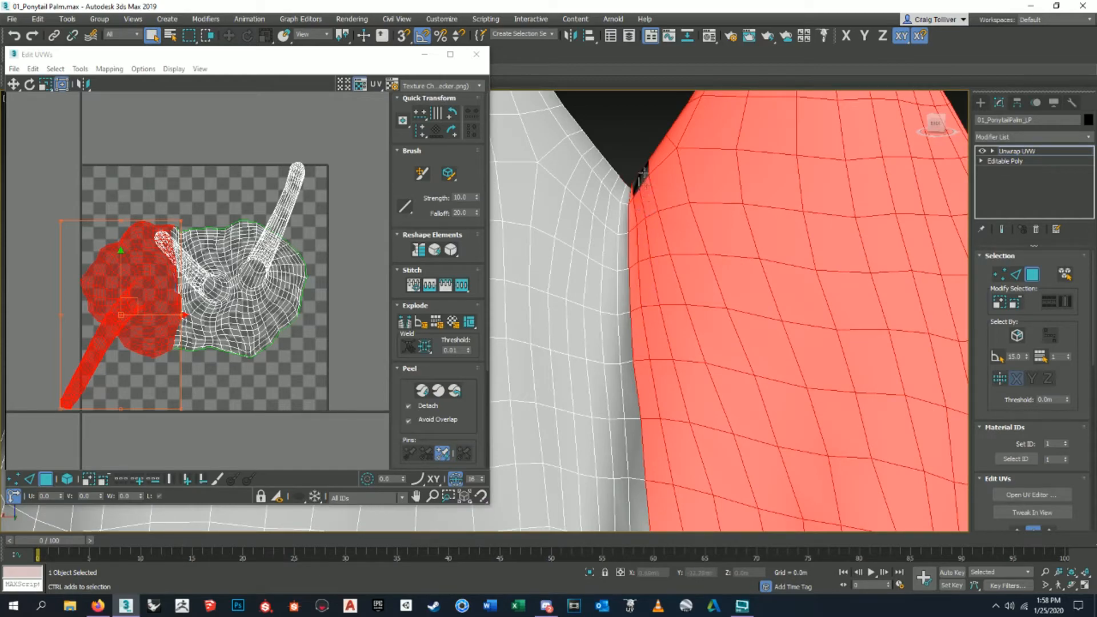
Add the missed faces in the valley below the saddle so the selection border follows the crease between the trunks.
scroll(634, 186, "down", 9)
middle_click_drag(634, 186, 756, 362, "alt")
scroll(696, 210, "up", 5)
scroll(740, 219, "down", 4)
scroll(688, 360, "up", 5)
scroll(714, 213, "up", 4)
scroll(771, 220, "up", 3)
middle_click_drag(771, 220, 737, 323)
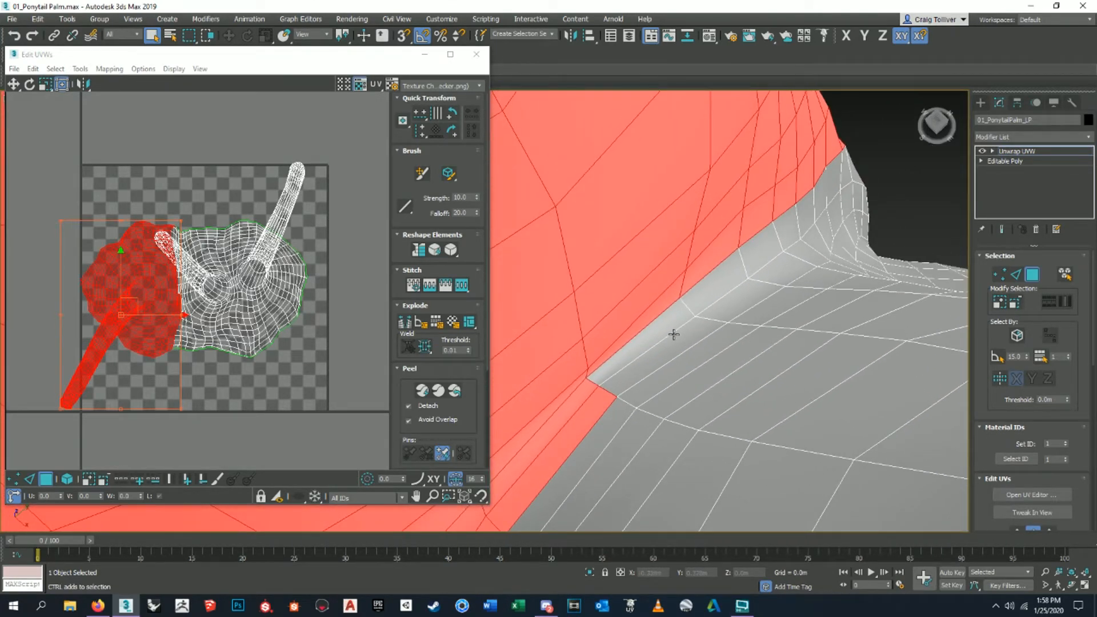
left_click(674, 329, "ctrl")
left_click(703, 293, "ctrl")
left_click(780, 266, "ctrl")
left_click(783, 234, "ctrl")
left_click(805, 246, "ctrl")
left_click(811, 240, "ctrl")
left_click(816, 212, "ctrl")
left_click(821, 212, "ctrl")
left_click(826, 240, "ctrl")
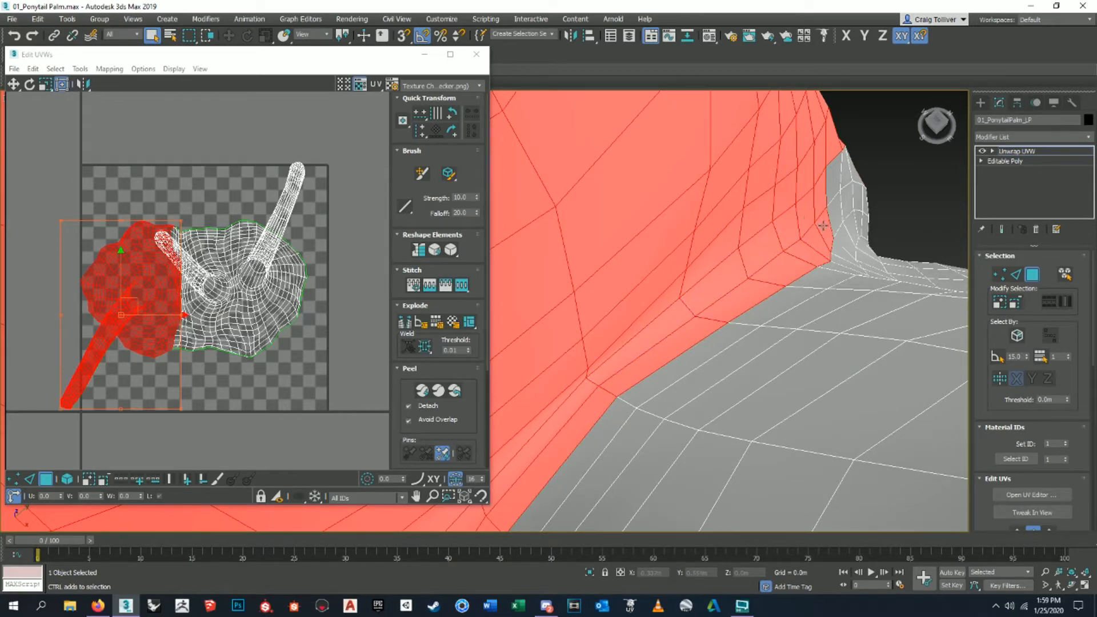
Add the remaining faces along the lower rear crease down to the bottom rim of the left trunk's base.
scroll(827, 240, "down", 5)
middle_click_drag(826, 240, 679, 228, "alt")
middle_click_drag(680, 229, 655, 131)
scroll(638, 363, "up", 4)
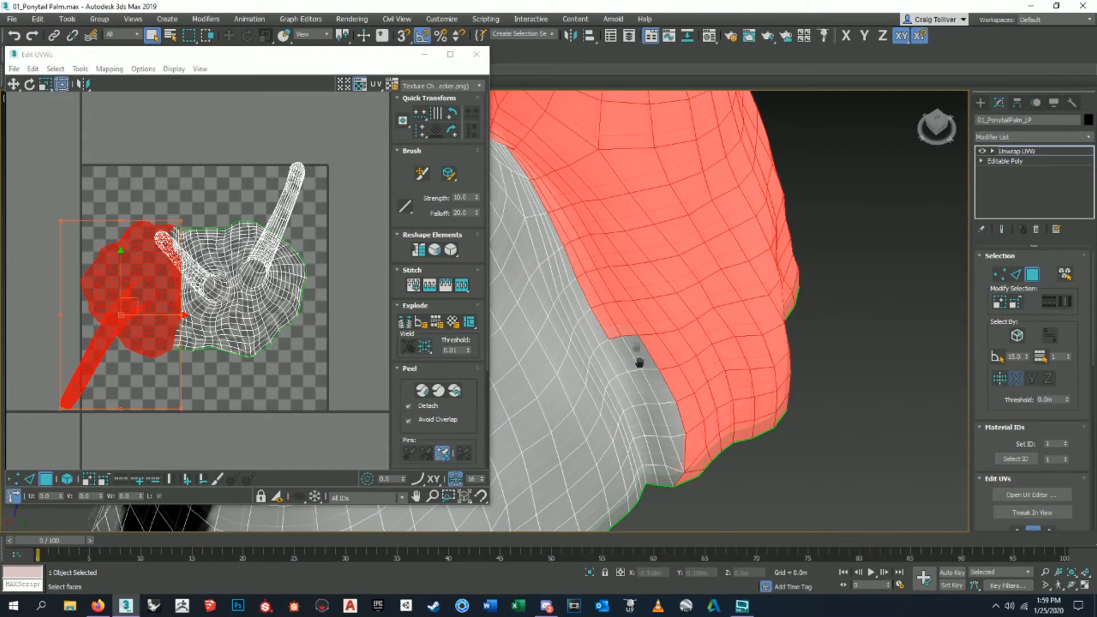
middle_click_drag(638, 362, 629, 216)
left_click(614, 197, "ctrl")
left_click(632, 203, "ctrl")
left_click(641, 247, "ctrl")
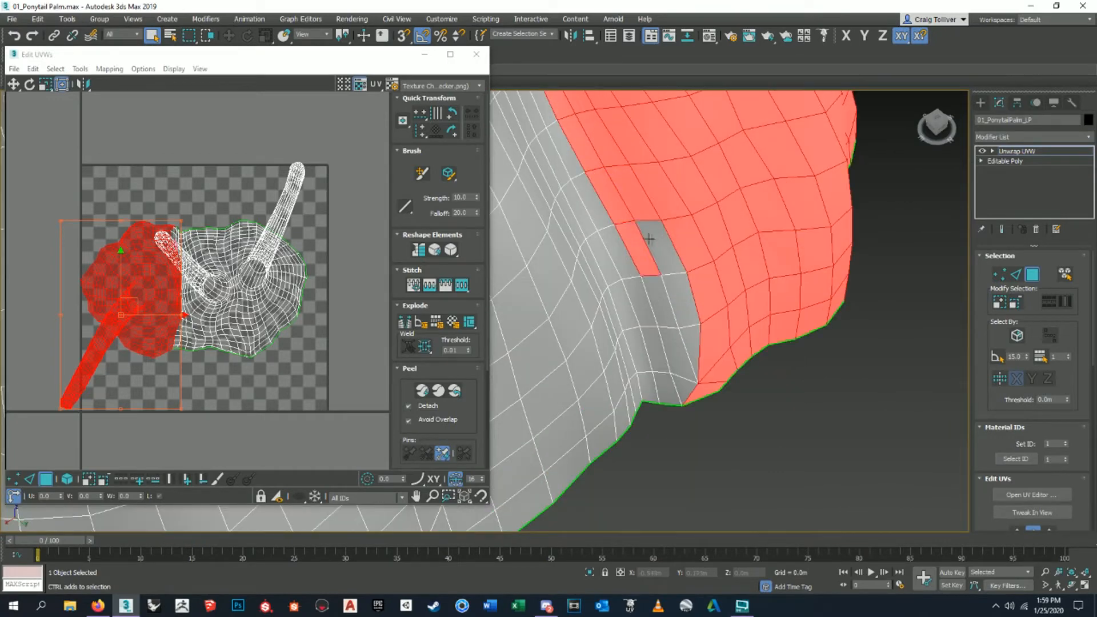
left_click(664, 294, "ctrl")
Examine the left trunk's face selection from several sides, checking its border with the other two trunks.
scroll(684, 343, "down", 8)
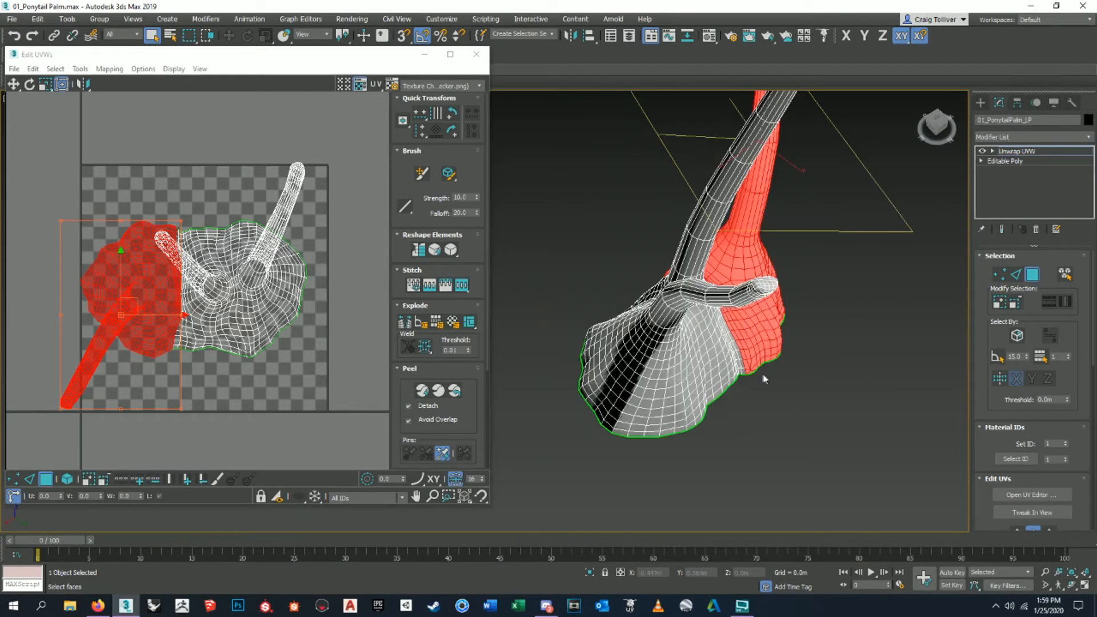
middle_click_drag(675, 360, 781, 387, "alt")
scroll(732, 323, "down", 6)
middle_click_drag(731, 323, 721, 293, "alt")
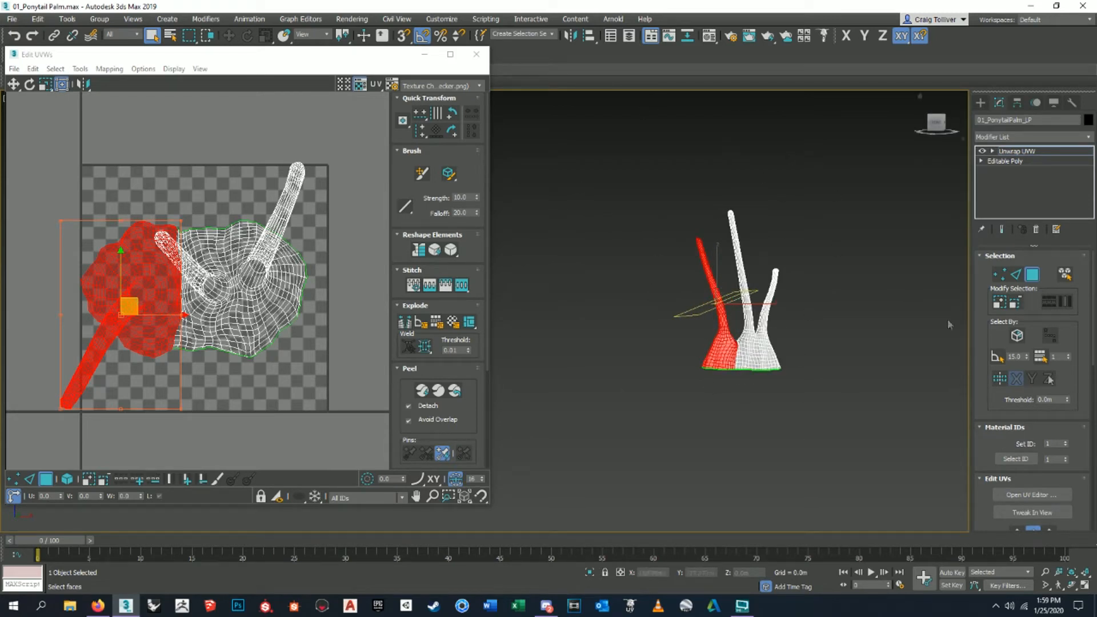
scroll(765, 331, "up", 6)
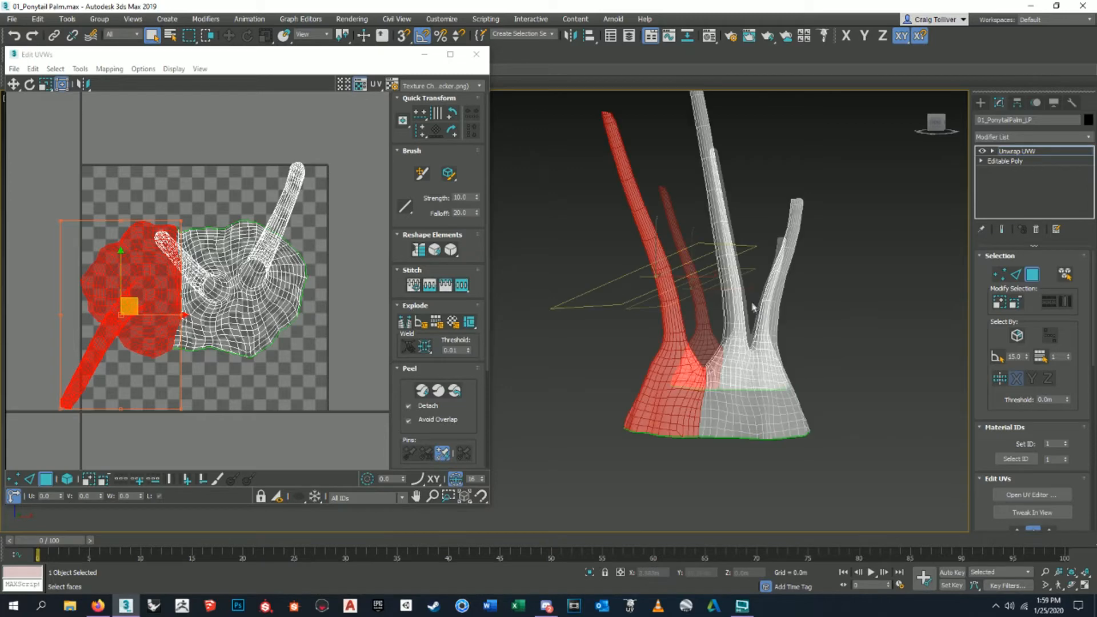
middle_click_drag(696, 359, 743, 303)
scroll(710, 317, "down", 4)
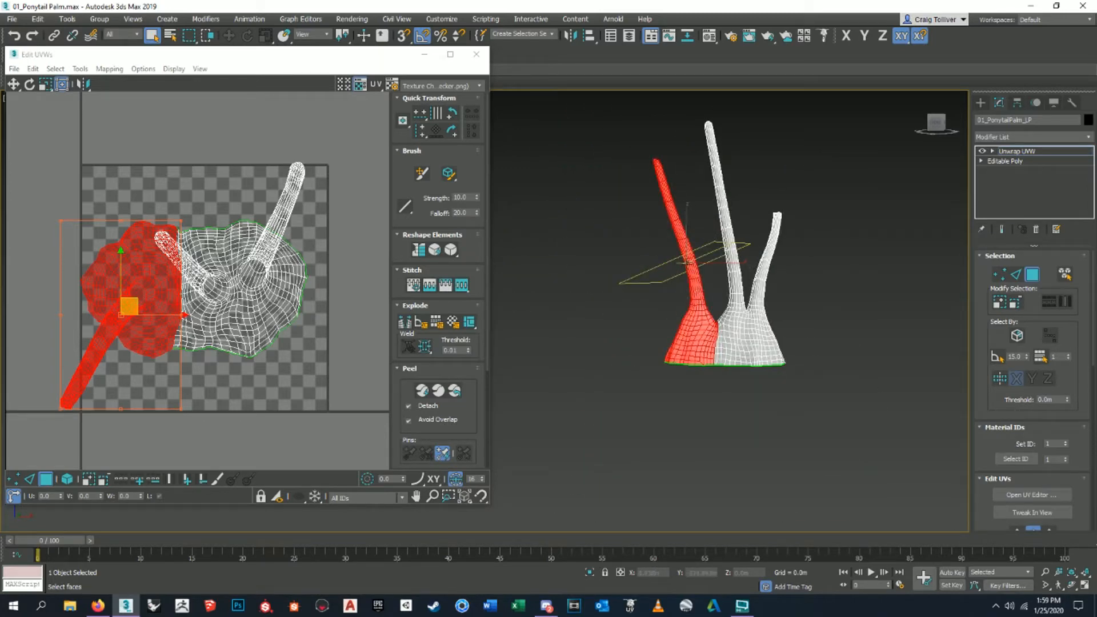
scroll(709, 268, "up", 5)
middle_click_drag(708, 266, 703, 329, "alt")
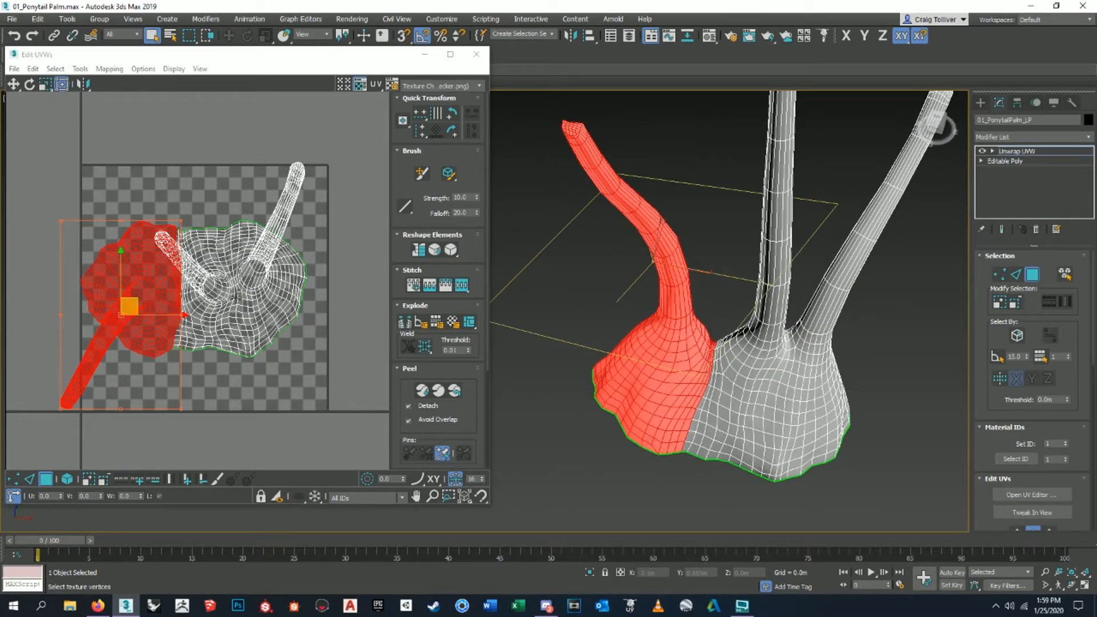
Break the selected left trunk faces into their own UV shell and move it well left of the checkered UV tile.
middle_click_drag(150, 268, 271, 265)
right_click(242, 236)
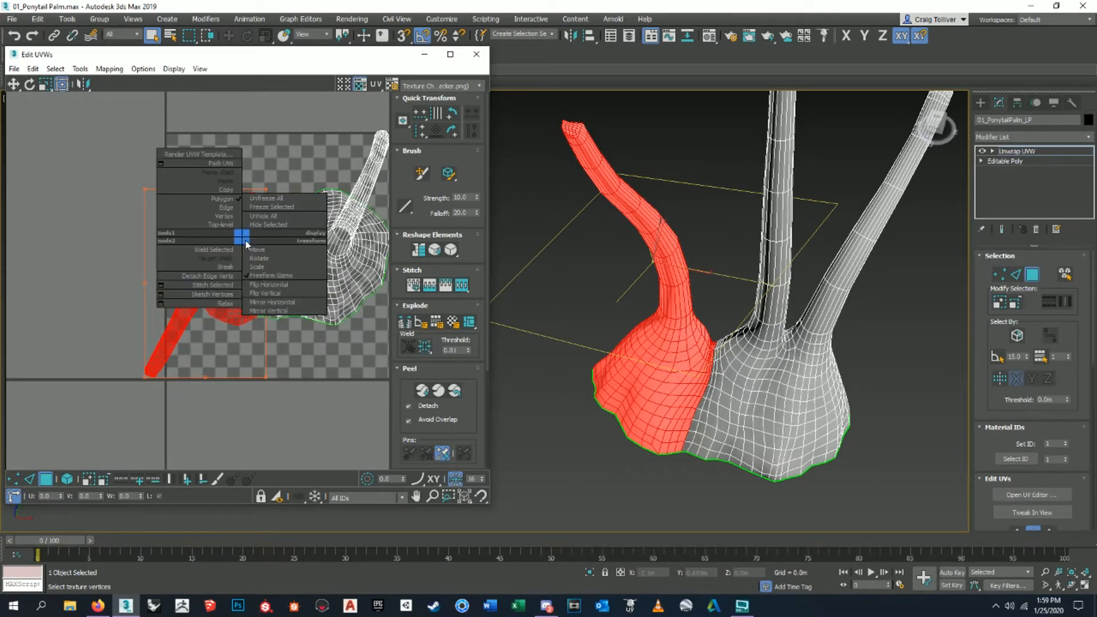
left_click(235, 267)
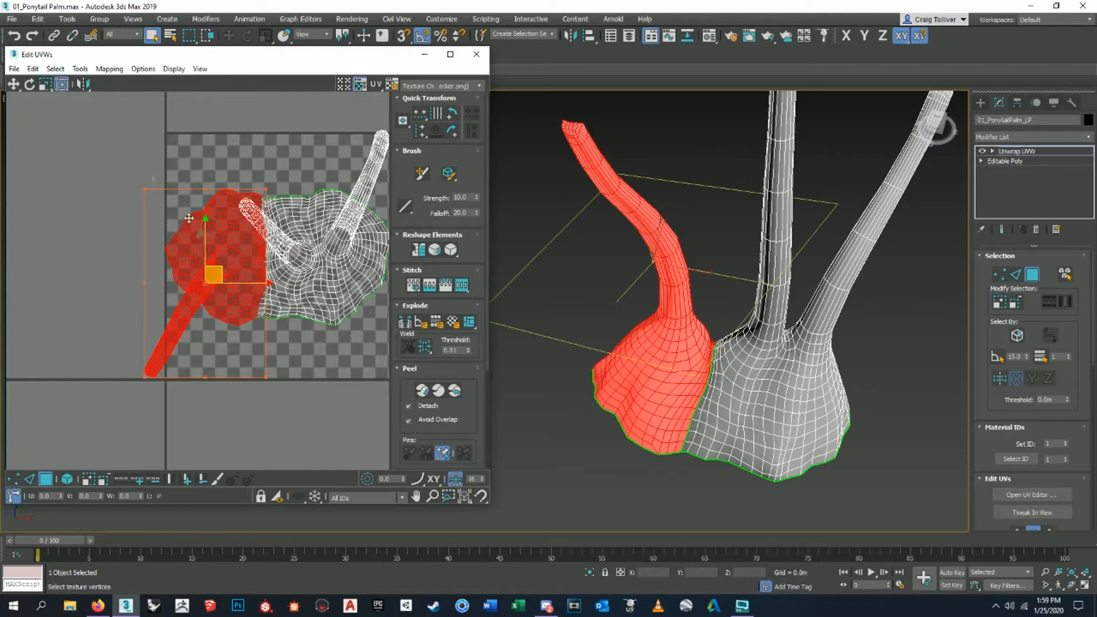
scroll(220, 240, "down", 4)
left_click_drag(222, 239, 43, 240)
middle_click_drag(43, 261, 71, 260)
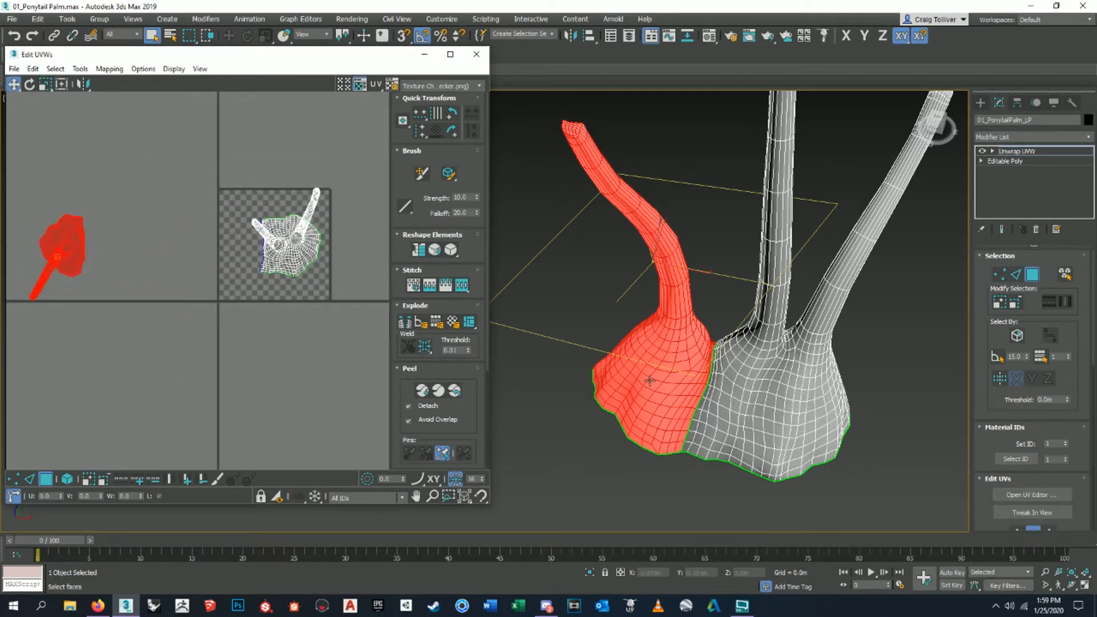
Turn on selection by UV element and move the shell of the other two trunks to the right of the UV tile.
scroll(650, 380, "up", 8)
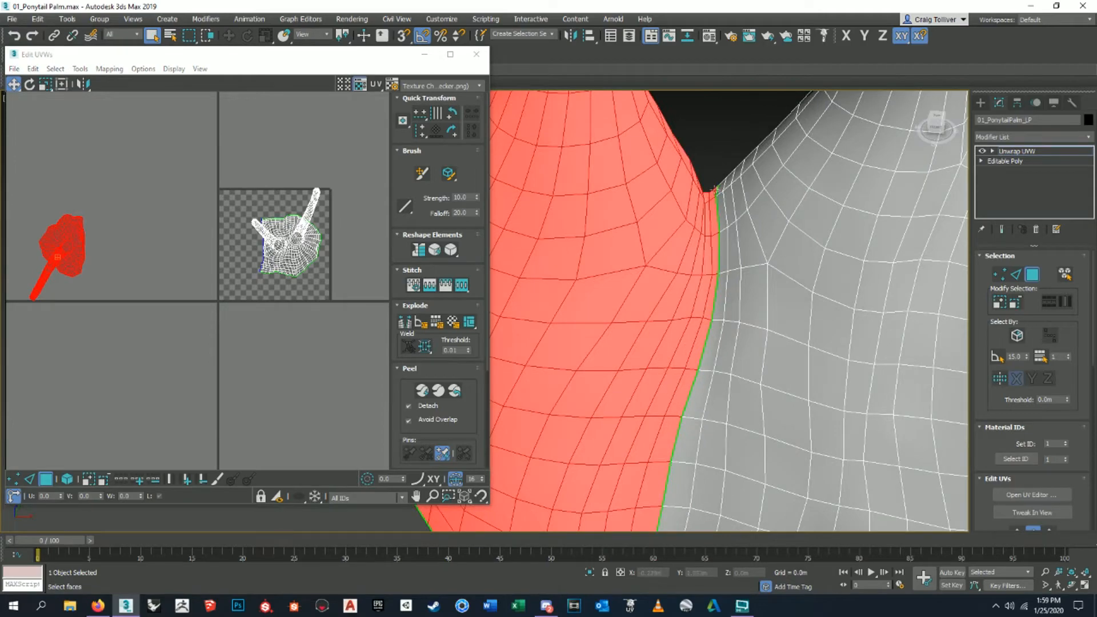
scroll(672, 441, "down", 3)
middle_click_drag(669, 394, 686, 246, "alt")
scroll(618, 312, "down", 3)
left_click(191, 294)
middle_click_drag(191, 294, 148, 314)
left_click(67, 479)
left_click(263, 251)
scroll(284, 244, "down", 3)
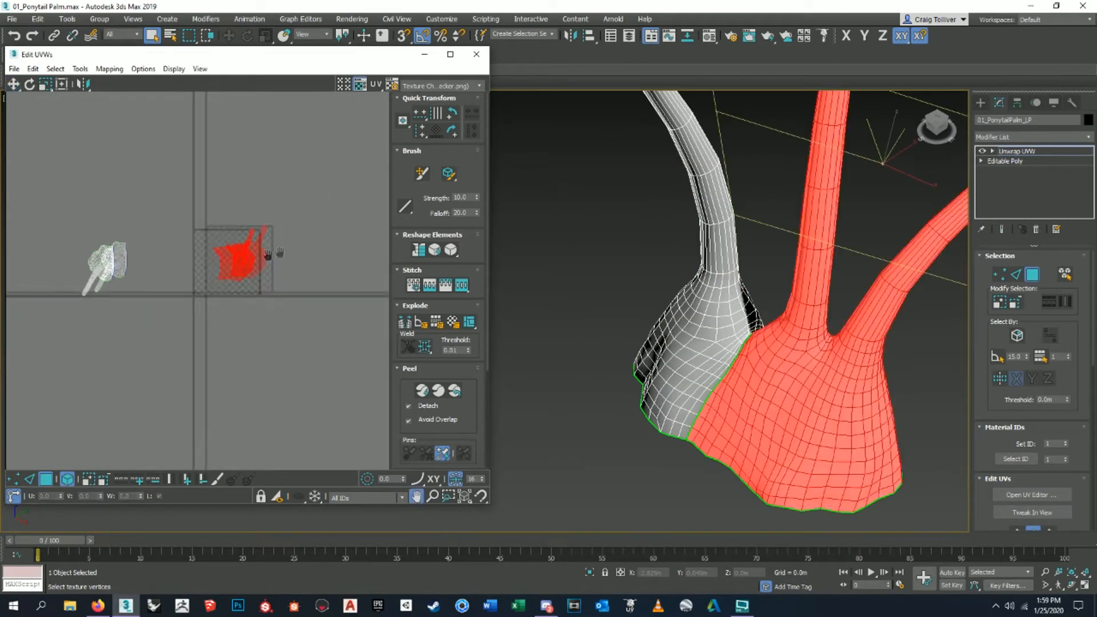
left_click_drag(227, 268, 378, 269)
left_click(206, 310)
Select the left trunk's UV shell and save the scene.
left_click(87, 268)
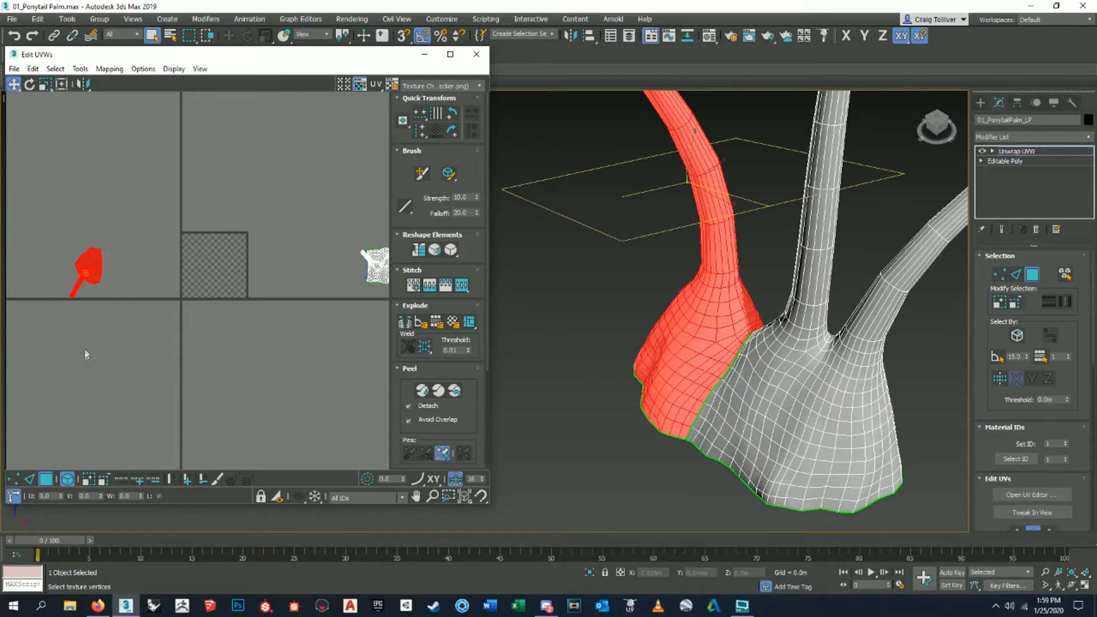
left_click(12, 19)
left_click(35, 112)
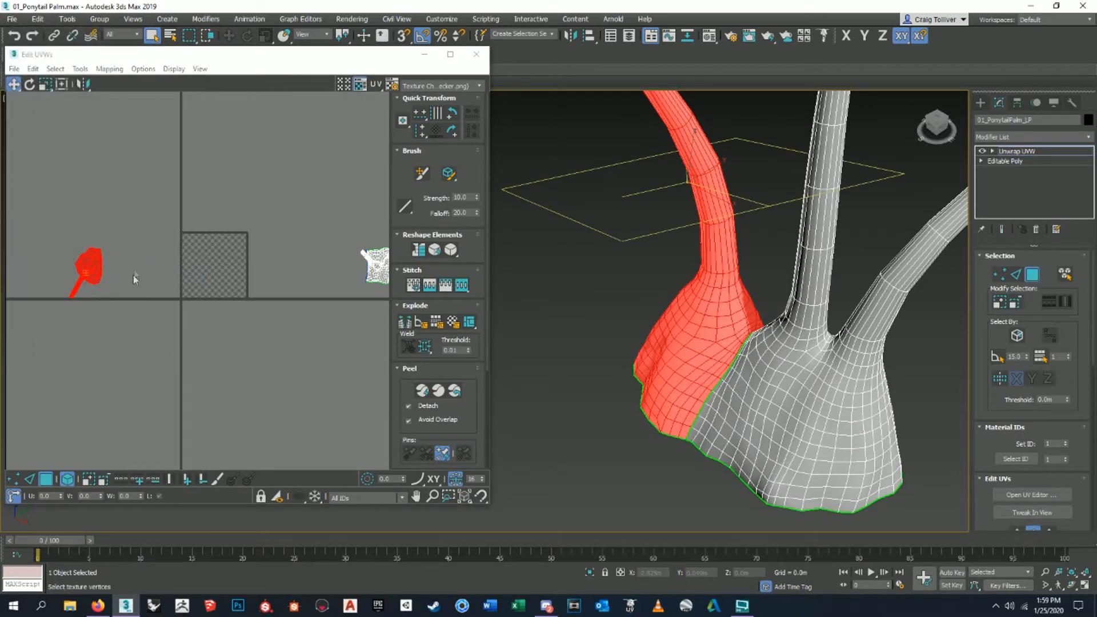
Try Flatten Mapping on the left trunk's UV shell with Normalize Clusters, Rotate Clusters and Fill Holes on.
mouse_move(700, 376)
middle_mouse_down("alt")
mouse_move(740, 387)
mouse_move(730, 385)
mouse_move(733, 403)
mouse_move(708, 379)
mouse_move(717, 370)
middle_mouse_up("alt")
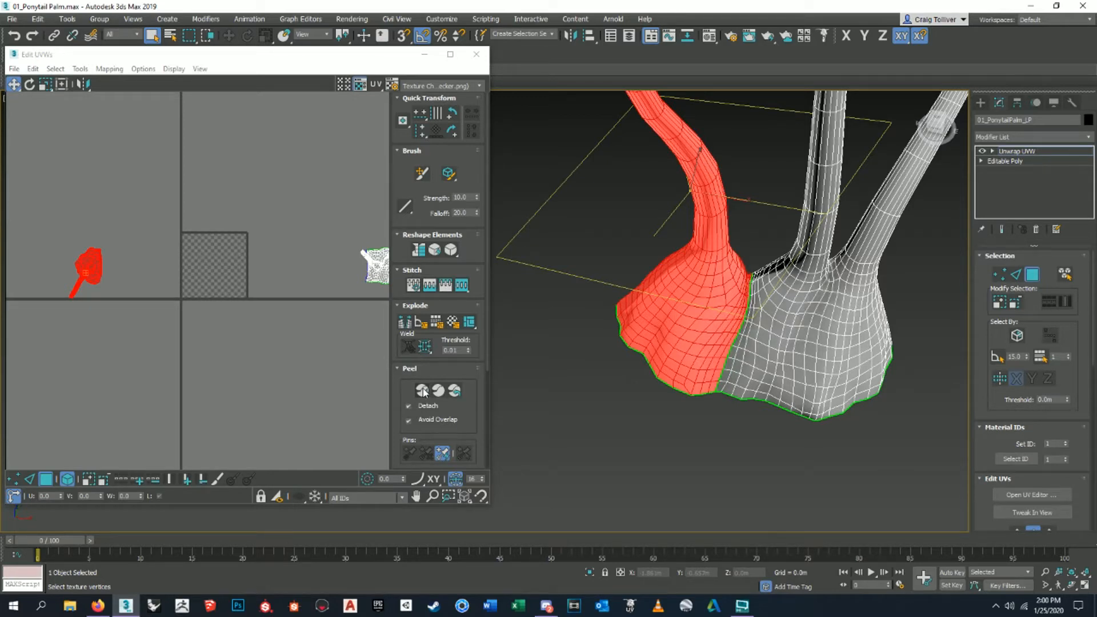
left_click(88, 69)
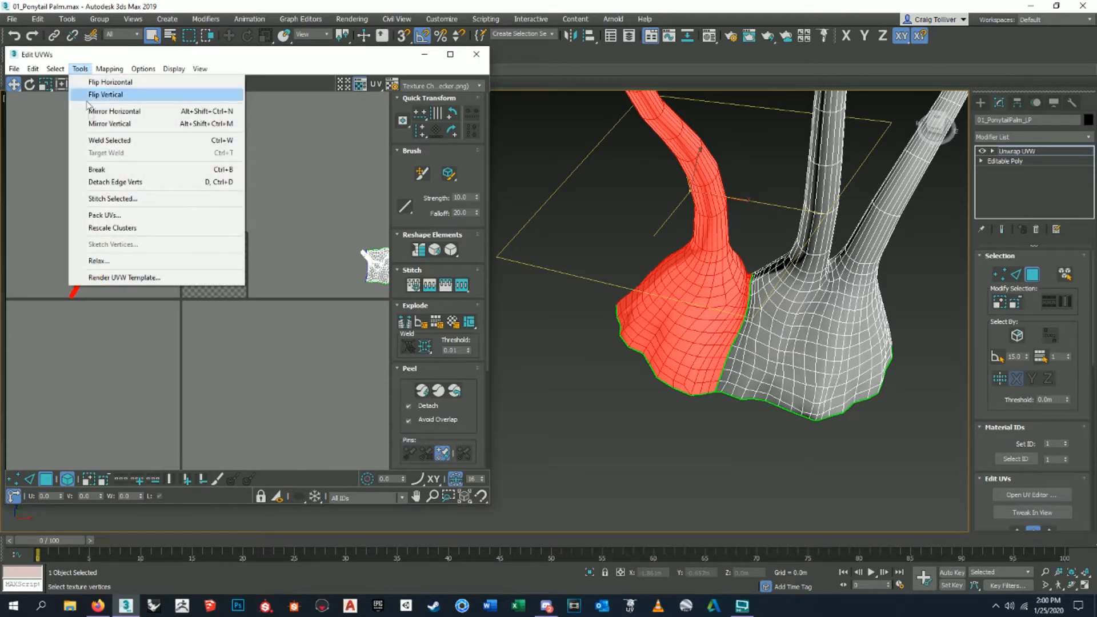
mouse_move(109, 69)
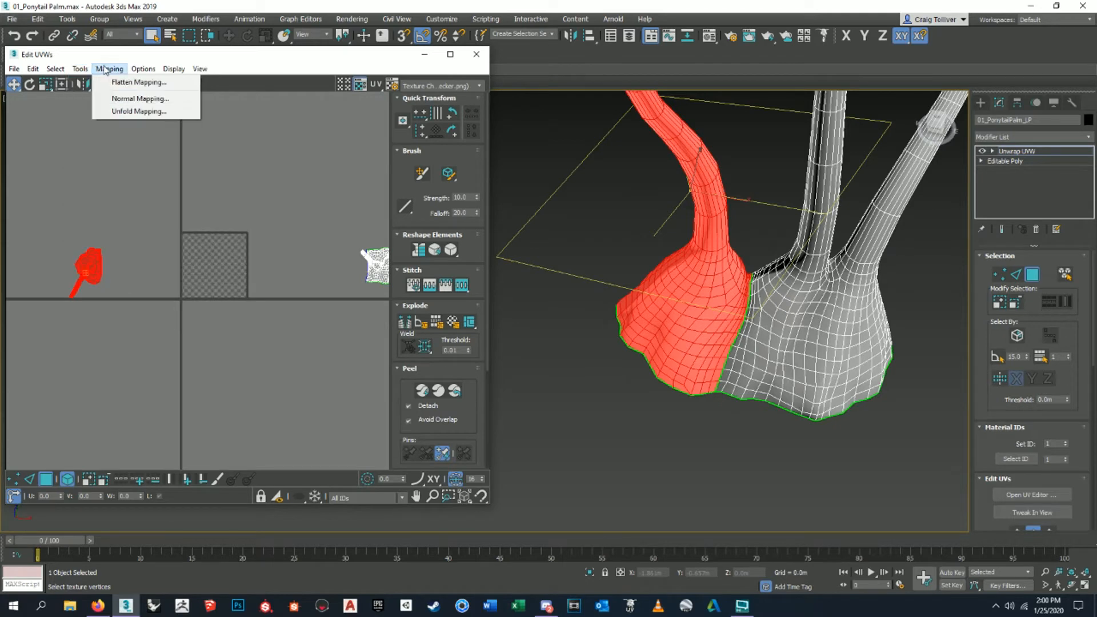
left_click(124, 84)
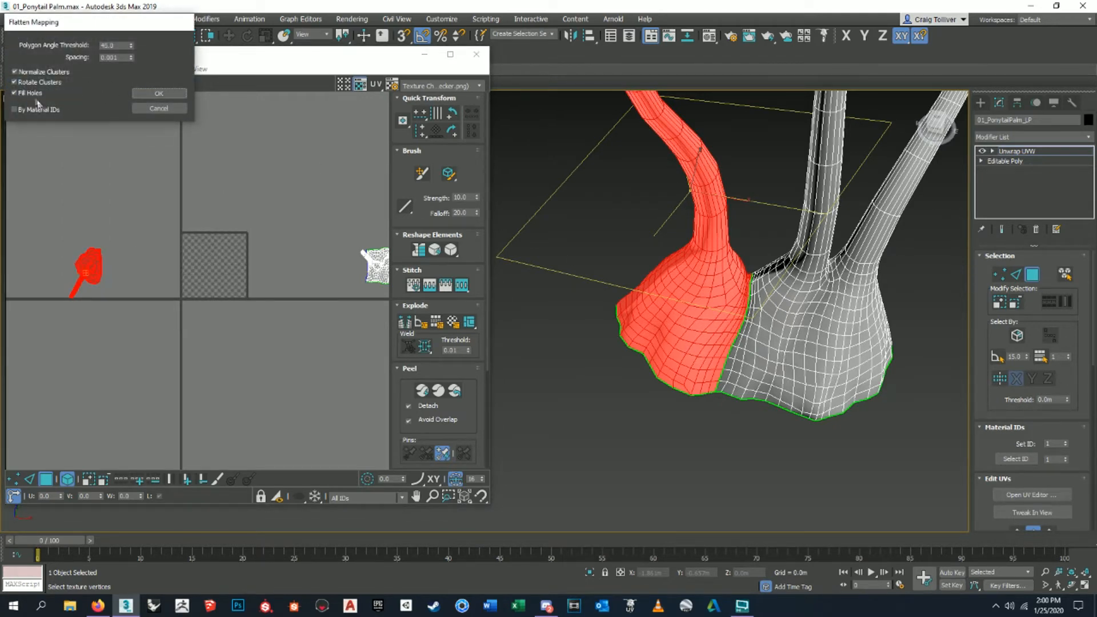
left_click(144, 94)
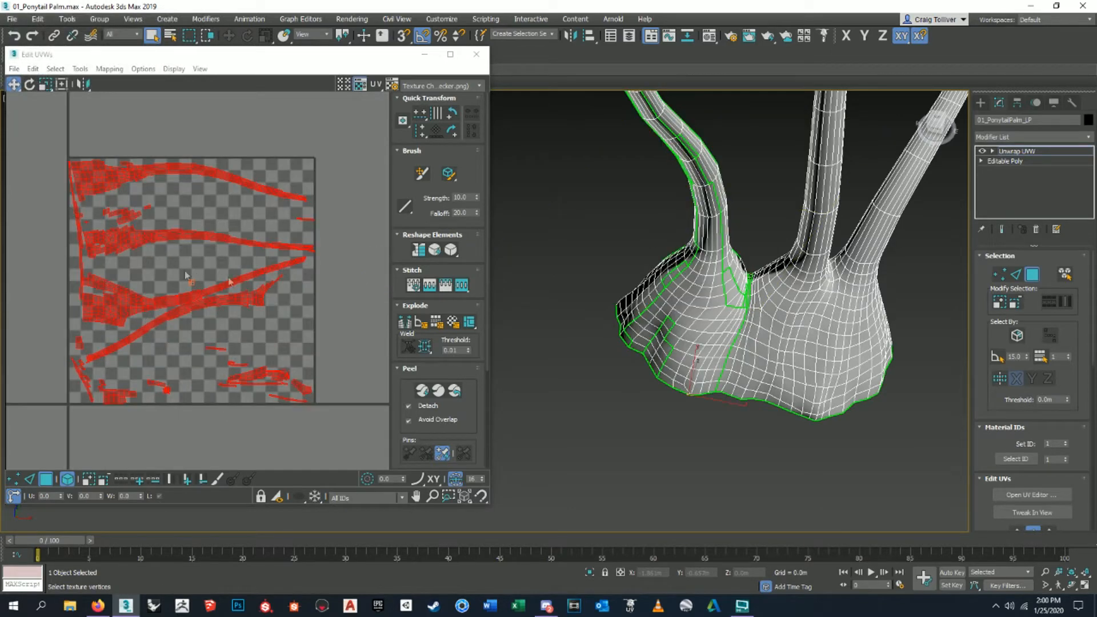
scroll(306, 278, "down", 2)
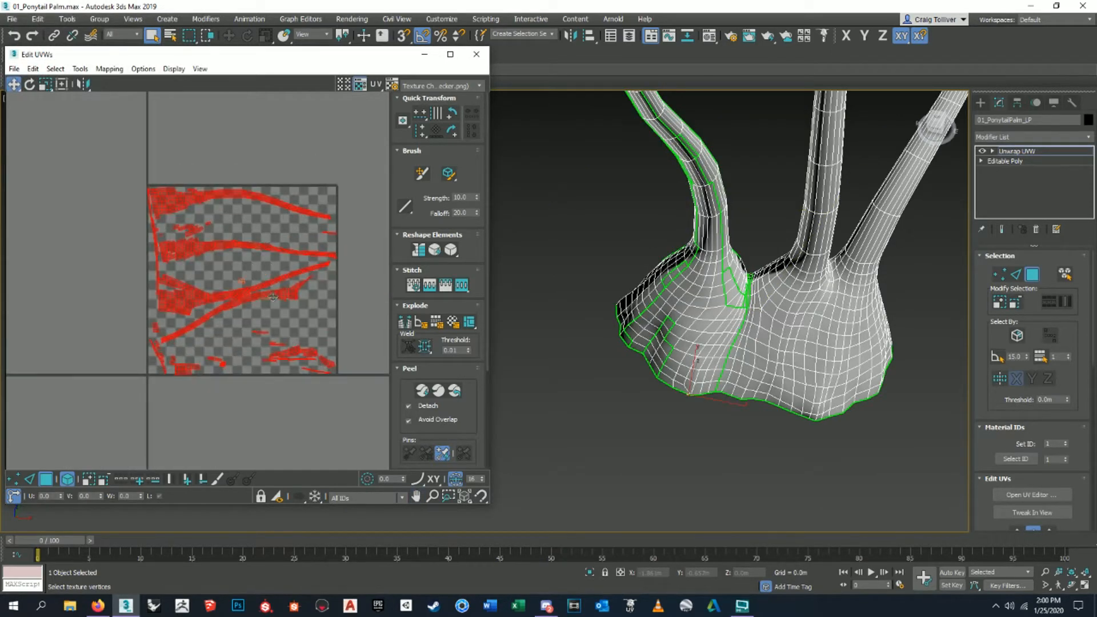
middle_click_drag(273, 297, 266, 276)
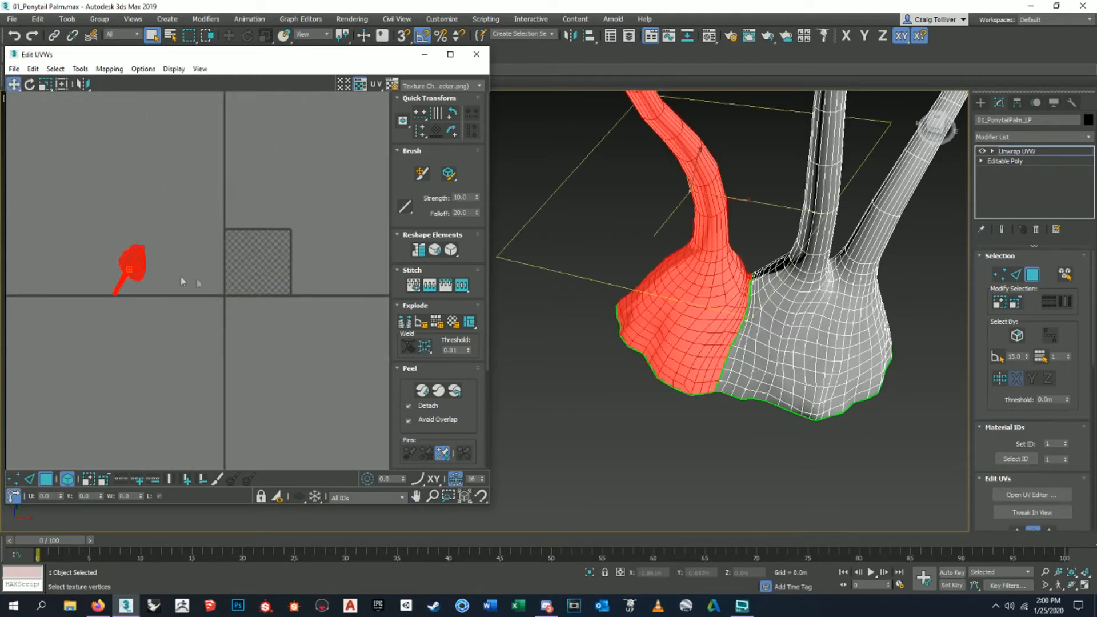
Try a Quick Peel on the left trunk's UV shell.
middle_click_drag(714, 364, 605, 301, "alt")
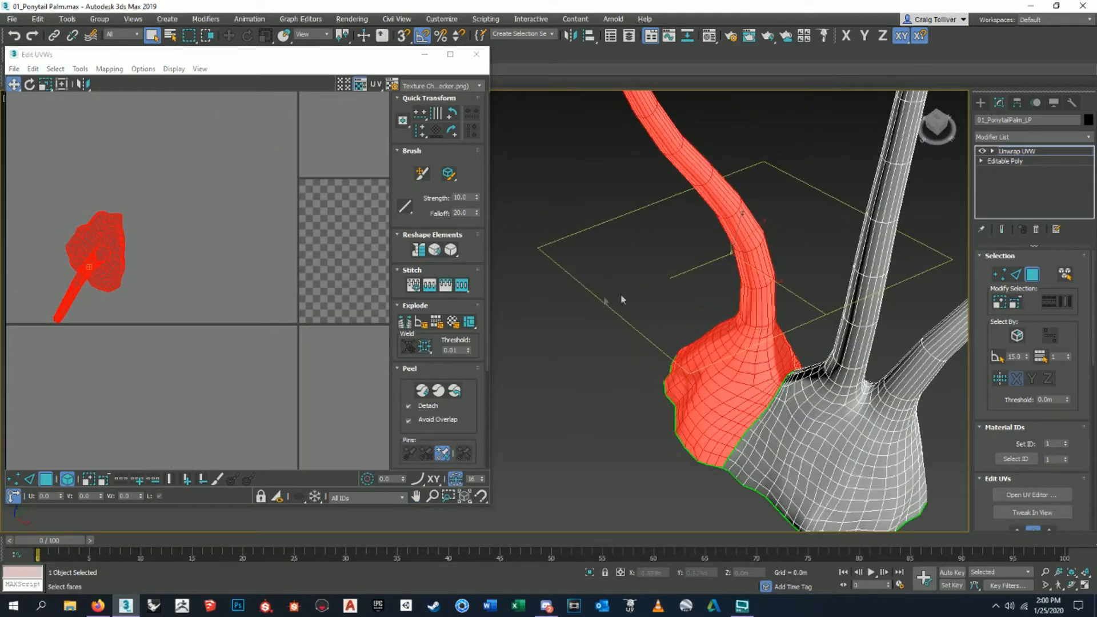
middle_click_drag(387, 349, 367, 337)
scroll(190, 235, "down", 2)
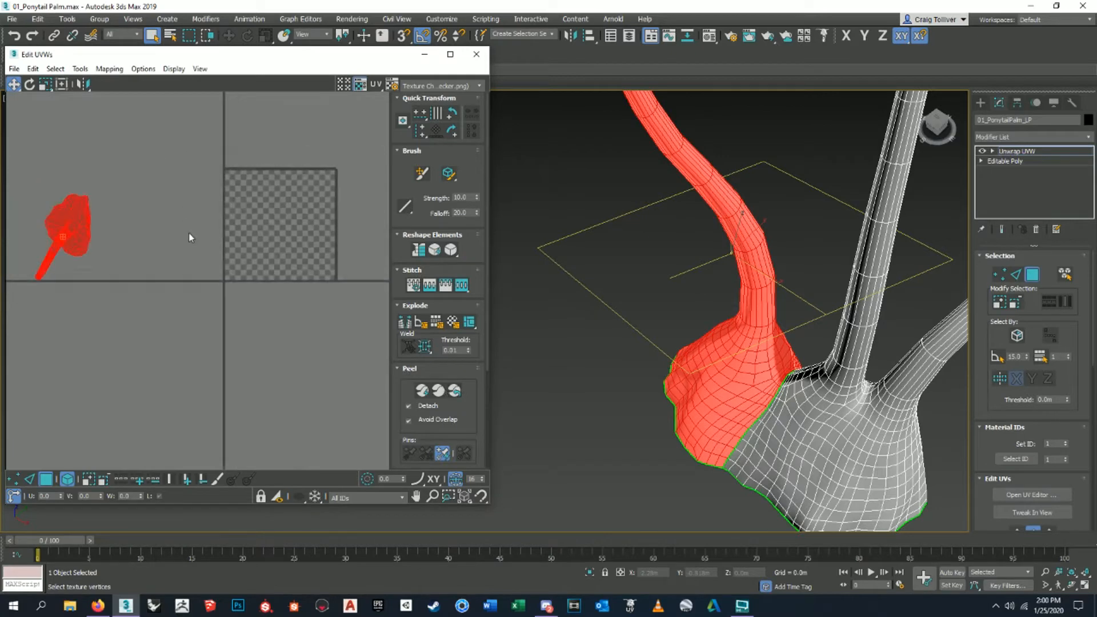
middle_click_drag(190, 235, 194, 265)
left_click(422, 390)
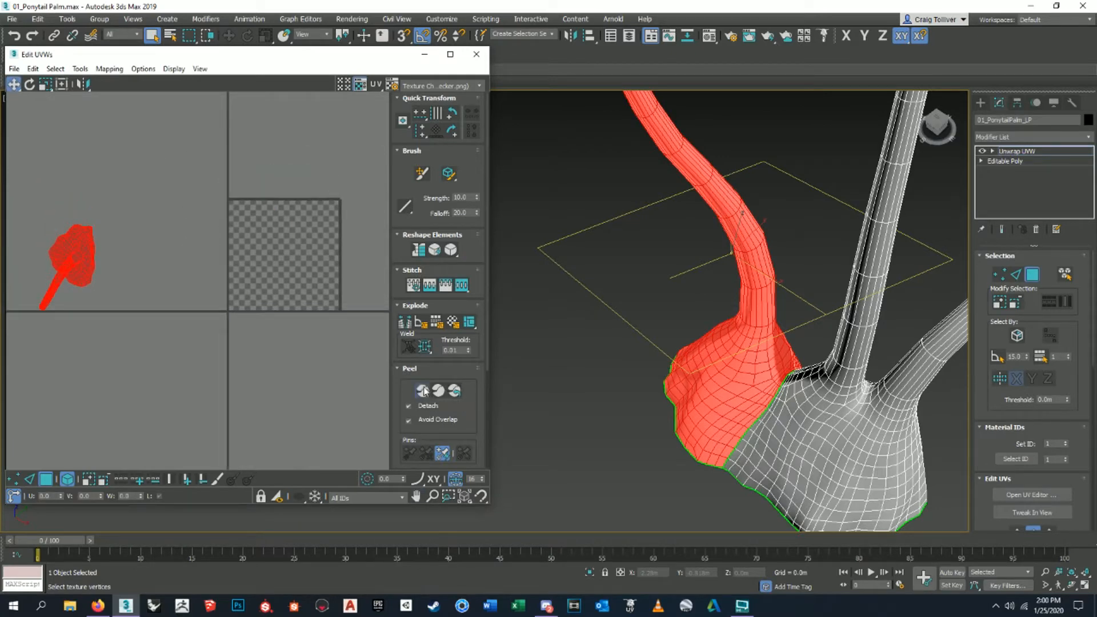
scroll(294, 249, "up", 5)
scroll(263, 247, "up", 2)
middle_click_drag(263, 247, 274, 254)
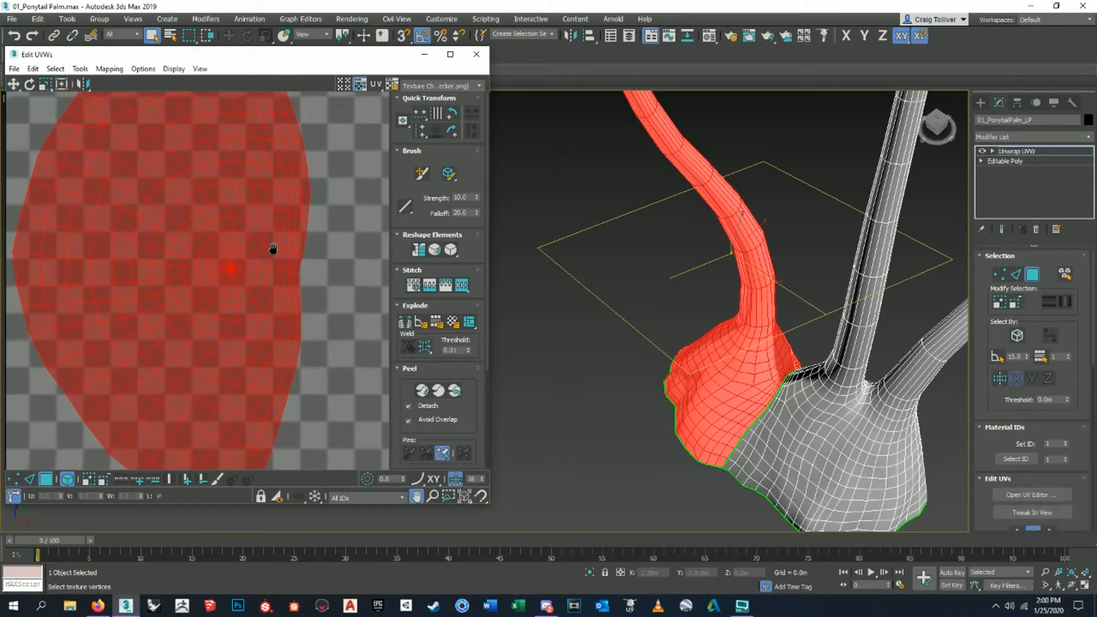
scroll(274, 255, "down", 2)
Switch the displayed texture to CheckerPattern (Checker) and compare the peeled shell with the left trunk in the model.
left_click(460, 86)
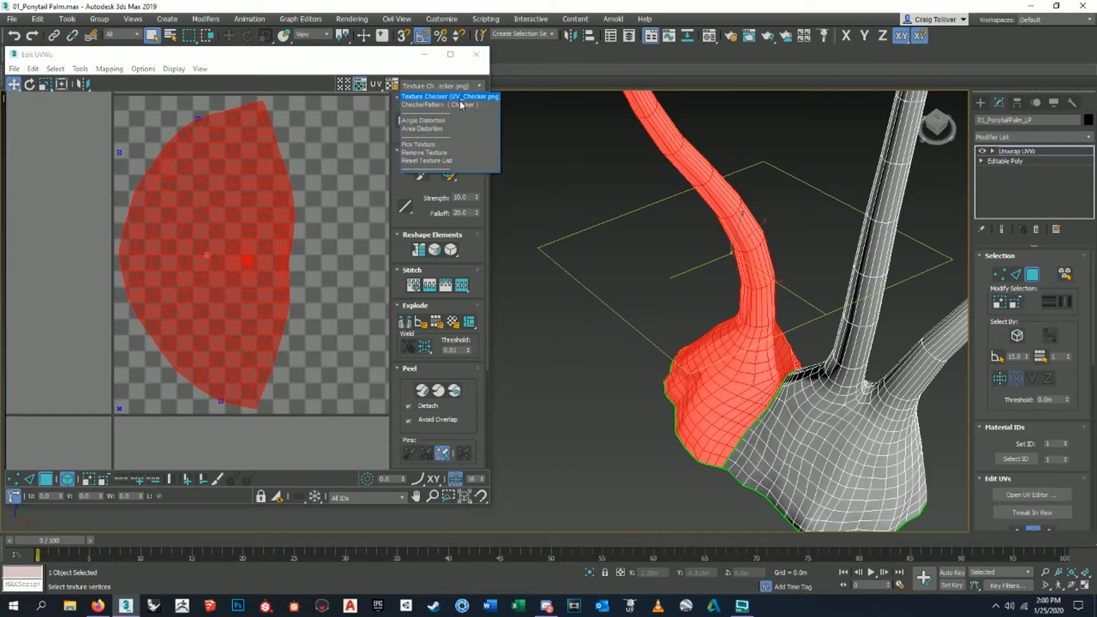
left_click(443, 96)
middle_click_drag(692, 292, 734, 398)
middle_click_drag(625, 166, 721, 452, "alt")
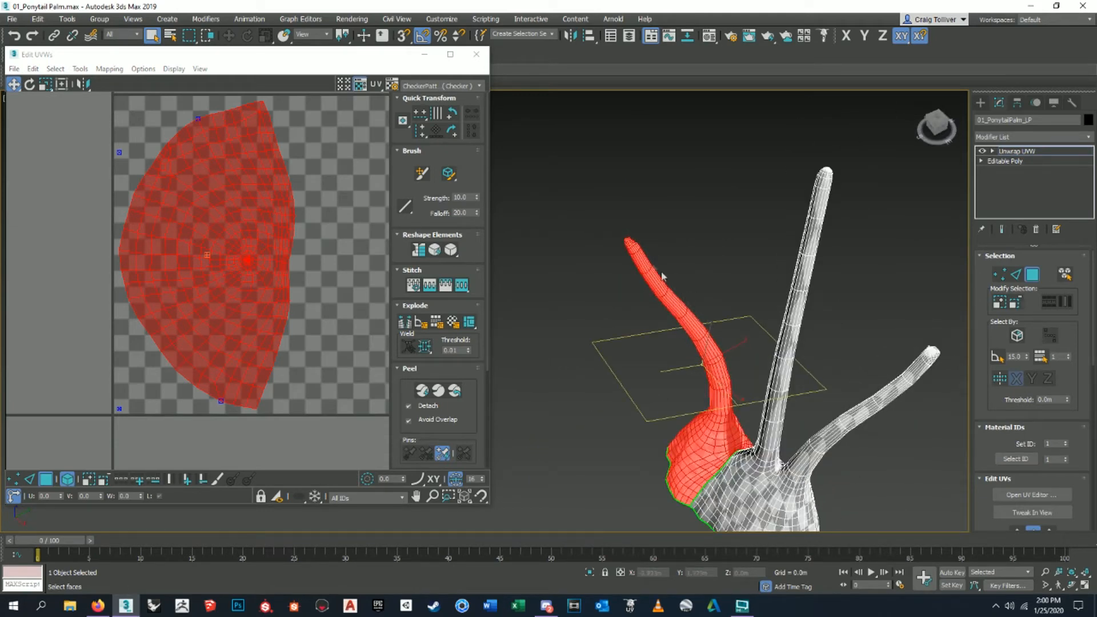
scroll(662, 277, "up", 6)
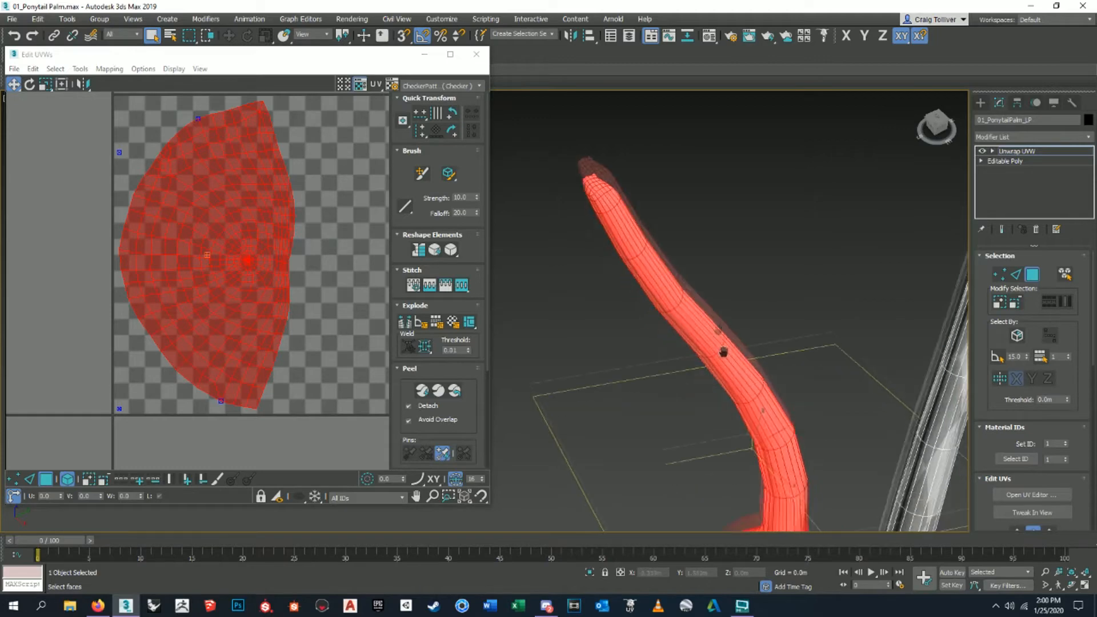
middle_click_drag(723, 352, 771, 482, "alt")
middle_click_drag(337, 241, 329, 235)
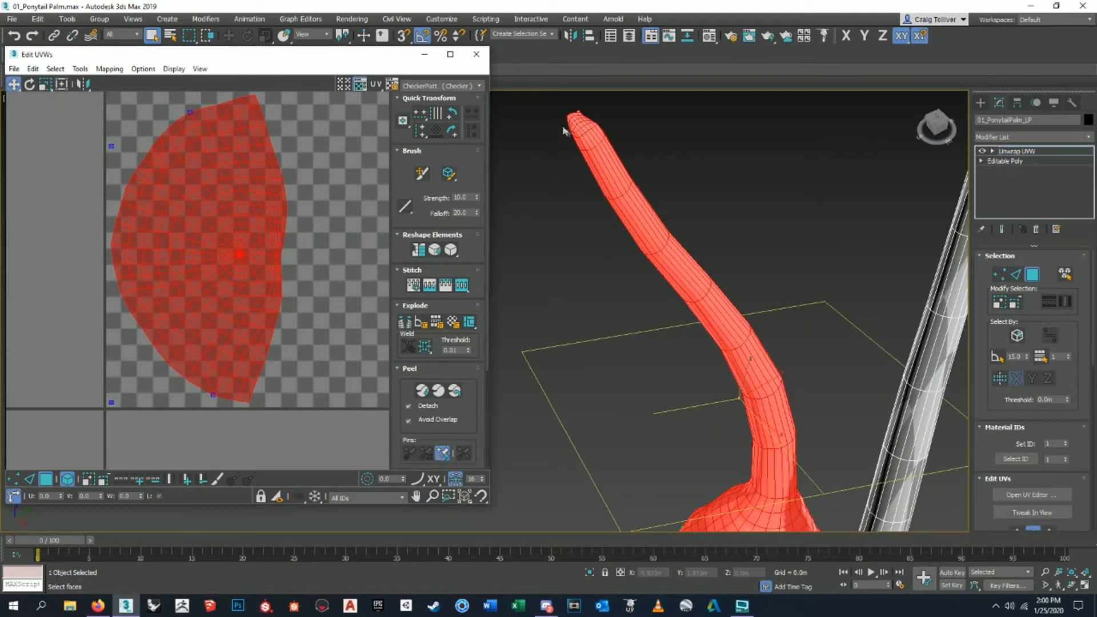
scroll(763, 376, "down", 3)
middle_click_drag(309, 282, 299, 279)
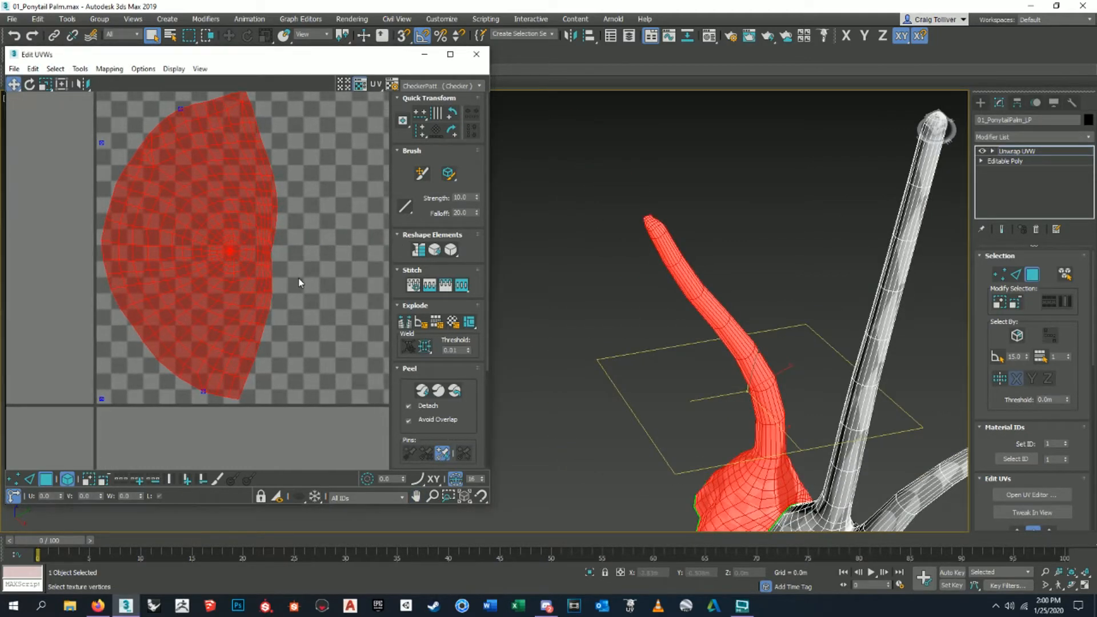
Undo the peel of the left trunk's shell and deselect its faces.
key("ctrl+z")
scroll(299, 278, "down", 5)
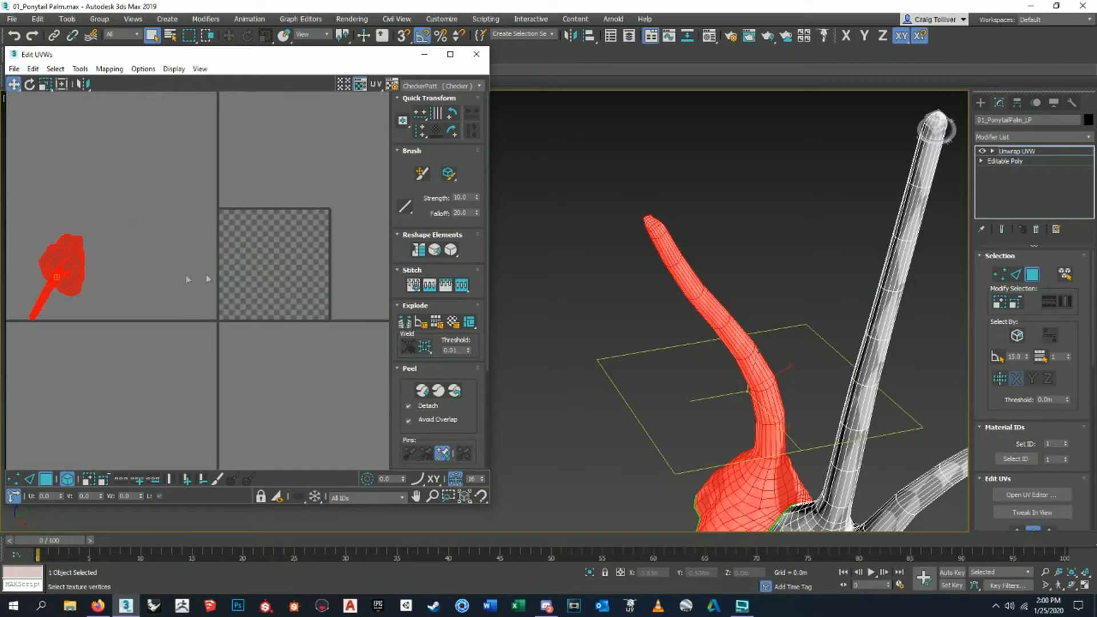
middle_click_drag(769, 313, 755, 231)
left_click(674, 311)
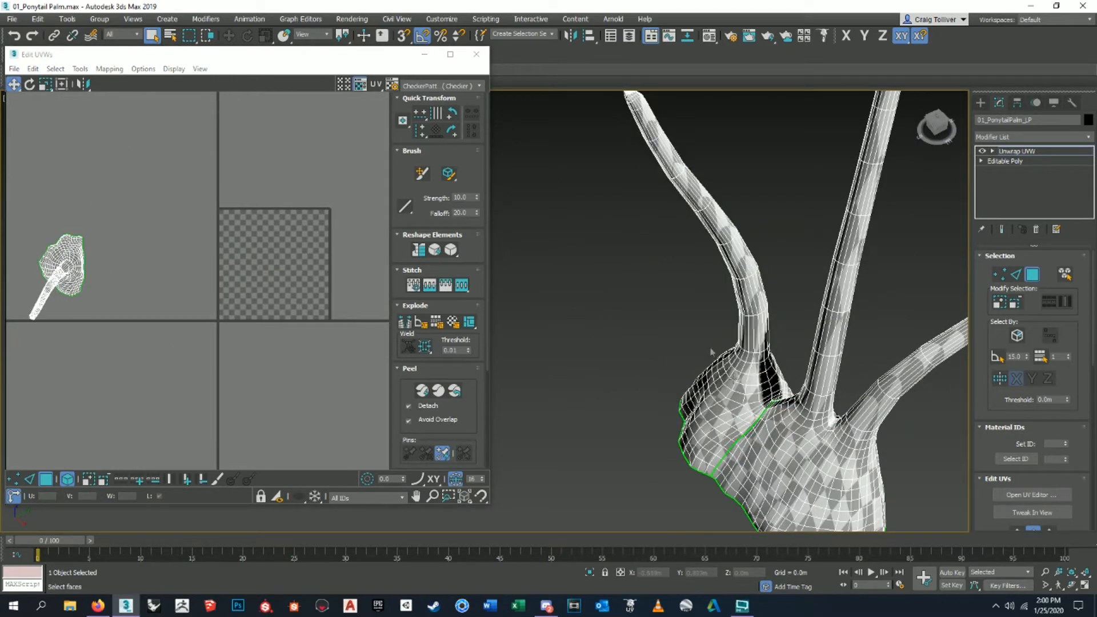
Switch to edge selection and select the first edges rising from the existing seam's inner corner up the left trunk's flared base.
scroll(762, 417, "up", 2)
scroll(771, 395, "up", 3)
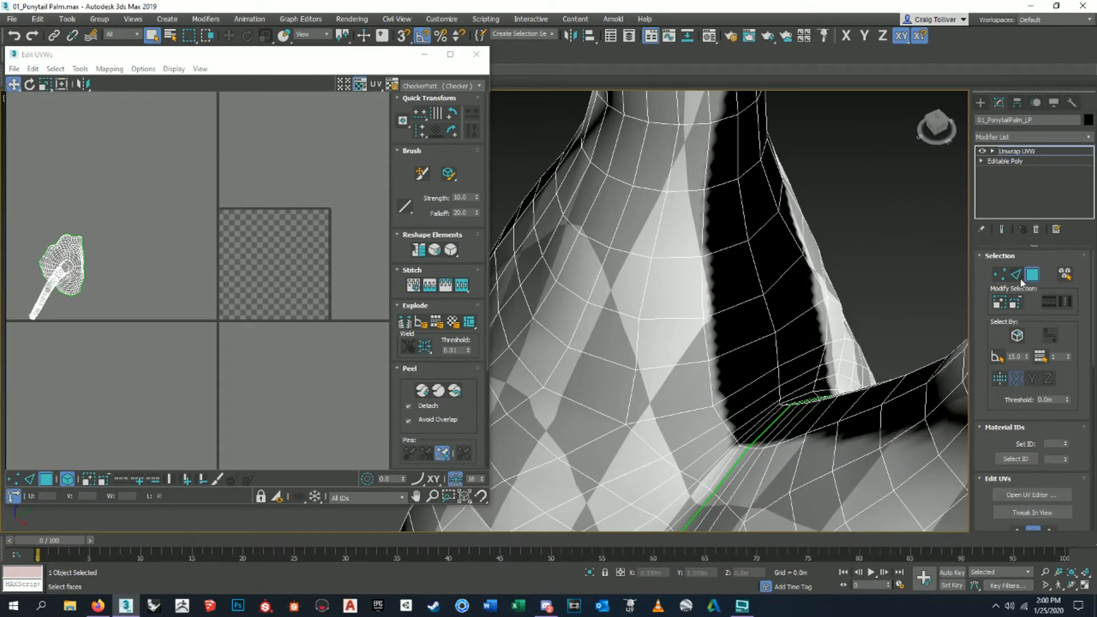
left_click(1017, 277)
scroll(783, 406, "up", 3)
left_click(795, 401)
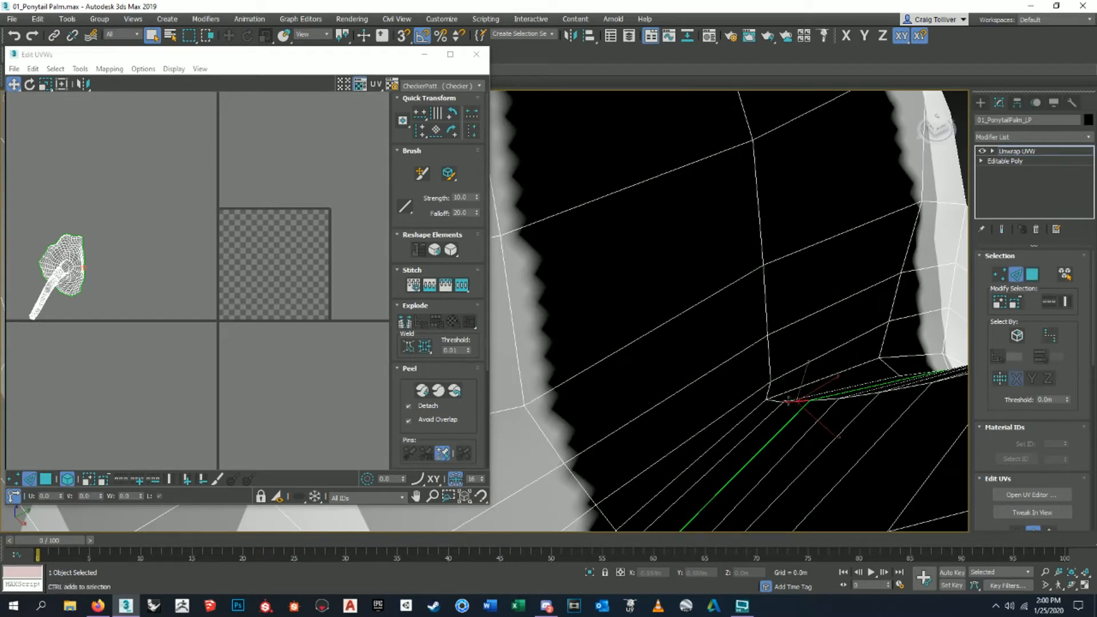
left_click(766, 354, "ctrl")
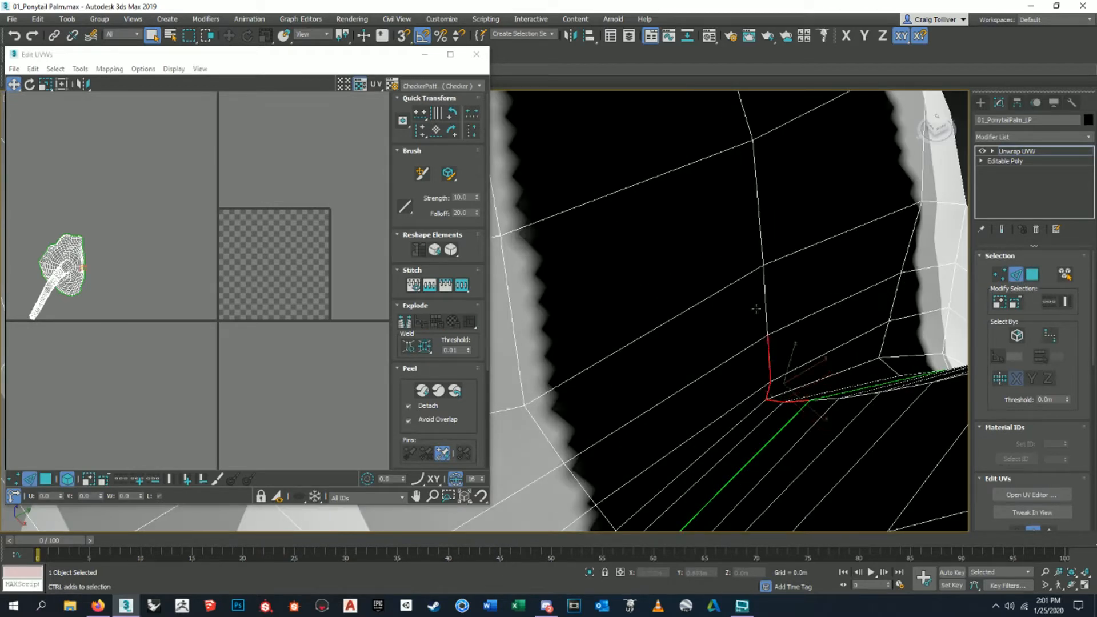
left_click(762, 279, "ctrl")
Extend the selected edge line up the left trunk's inner side, from the flared base onto its narrow neck.
scroll(755, 217, "down", 5)
left_click(735, 282, "ctrl")
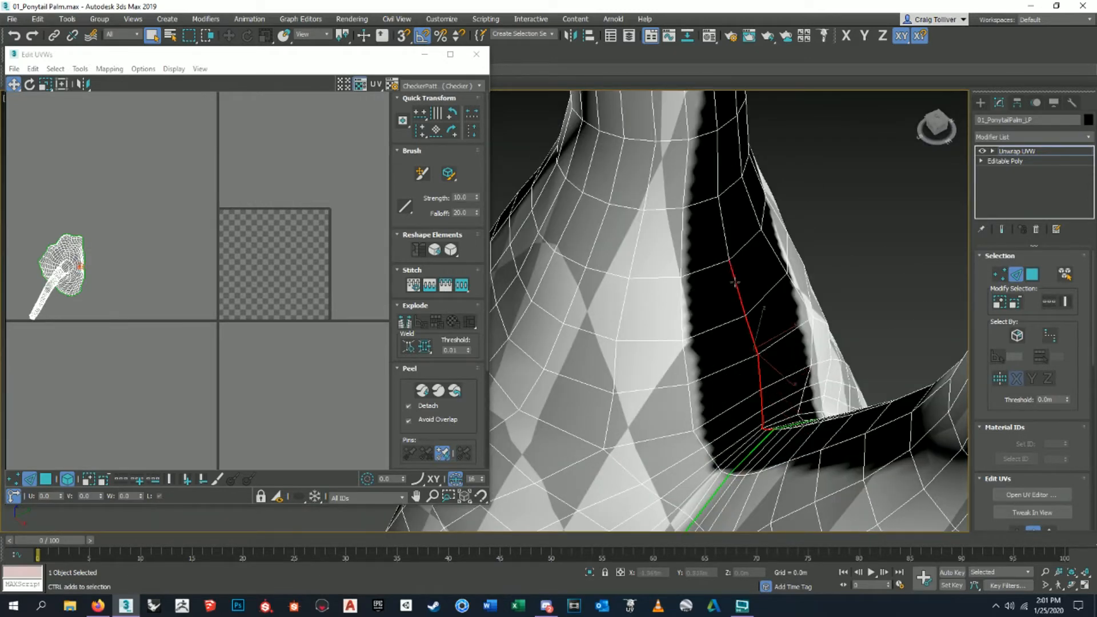
left_click(722, 223, "ctrl")
scroll(718, 168, "down", 5)
scroll(737, 400, "up", 5)
middle_click_drag(746, 452, 732, 360)
left_click(736, 341, "ctrl")
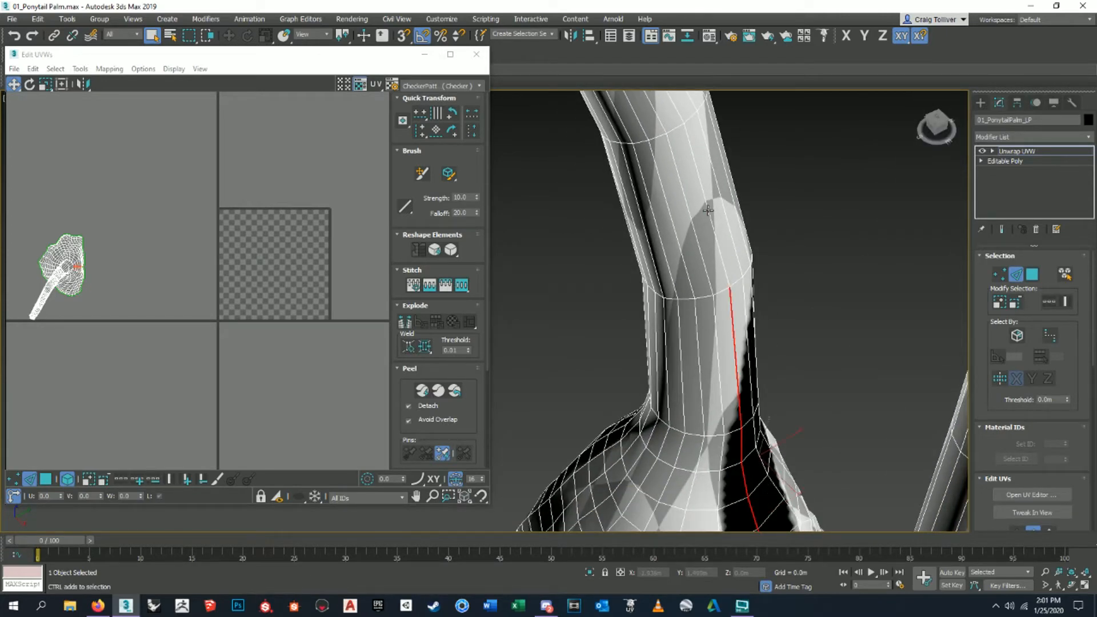
Continue the vertical edge line along the curved length of the left trunk towards its tip.
middle_click_drag(707, 210, 721, 306, "alt")
left_click(667, 233, "ctrl")
left_click(646, 190, "ctrl")
middle_click_drag(645, 190, 743, 358)
scroll(652, 264, "up", 3)
left_click(655, 258, "ctrl")
scroll(632, 239, "down", 5)
middle_click_drag(631, 239, 707, 366)
scroll(637, 277, "up", 3)
left_click(638, 275, "ctrl")
Carry the lengthwise seam selection up to the edge loop just below the left trunk's tip.
middle_click_drag(562, 193, 671, 356)
middle_click_drag(611, 239, 634, 287, "alt")
middle_click_drag(605, 240, 670, 319, "alt")
scroll(647, 292, "up", 3)
middle_click_drag(622, 269, 698, 245)
scroll(752, 339, "up", 3)
scroll(777, 355, "down", 6)
scroll(663, 213, "up", 4)
scroll(666, 222, "down", 1)
scroll(676, 257, "up", 2)
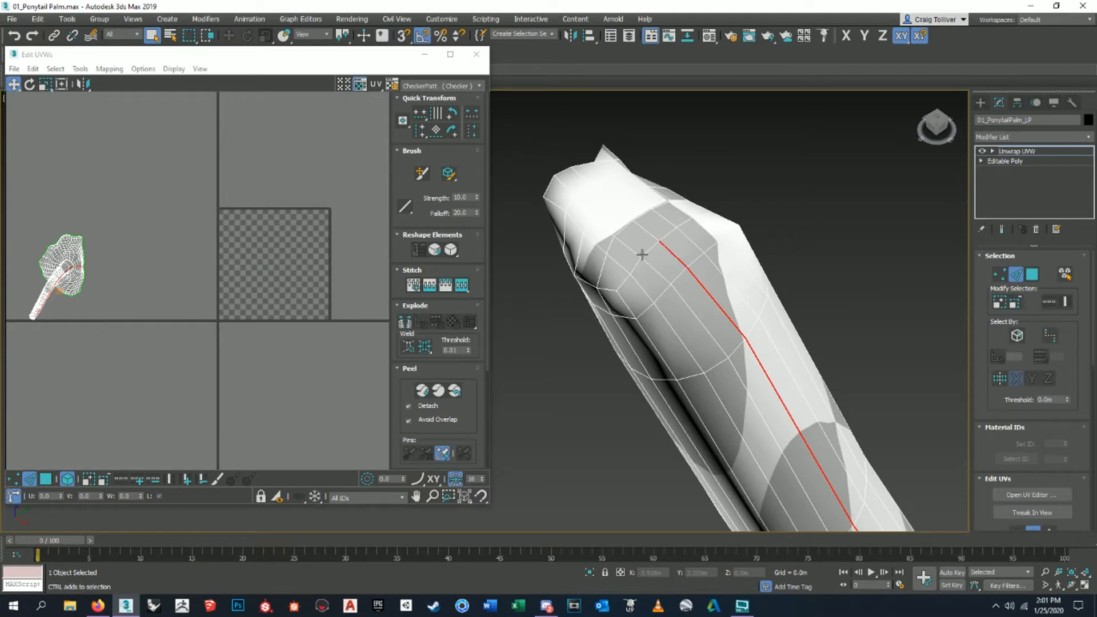
Add the cross edges just below the left trunk's tip, branching to both sides of the lengthwise seam.
middle_click_drag(621, 284, 661, 253, "alt")
scroll(662, 253, "up", 2)
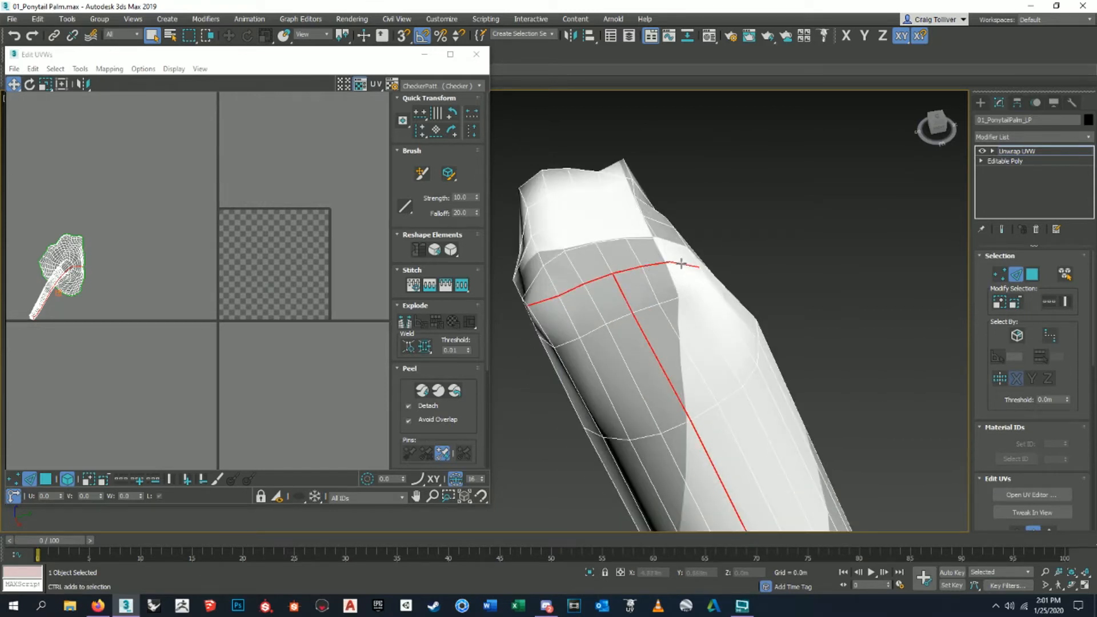
scroll(681, 264, "down", 3)
middle_click_drag(697, 280, 698, 244, "alt")
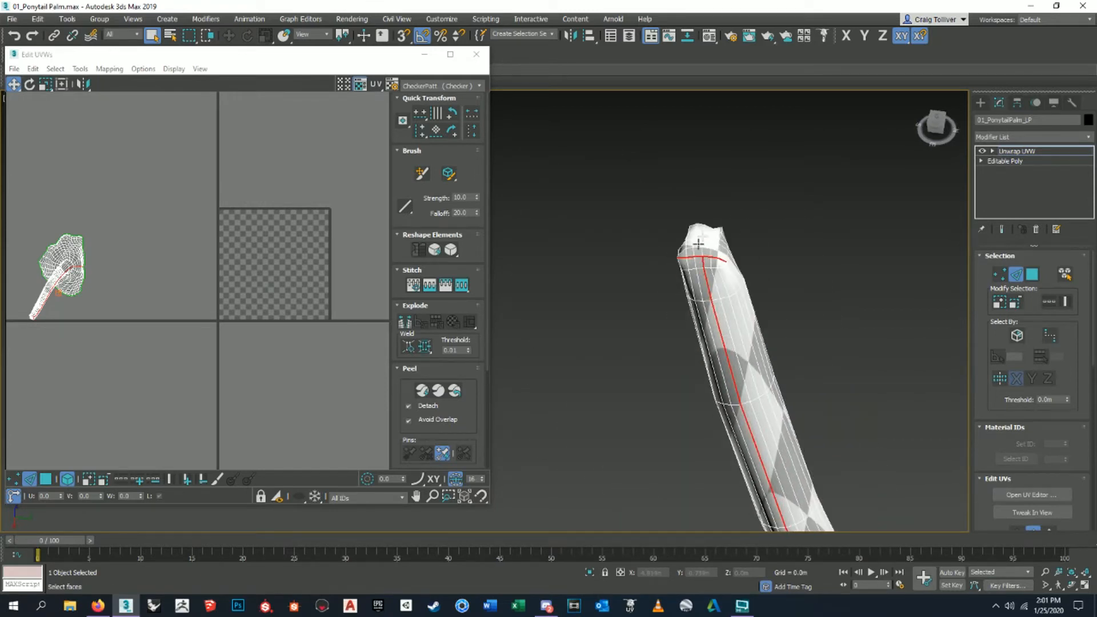
scroll(673, 268, "up", 3)
middle_click_drag(815, 280, 712, 293, "alt")
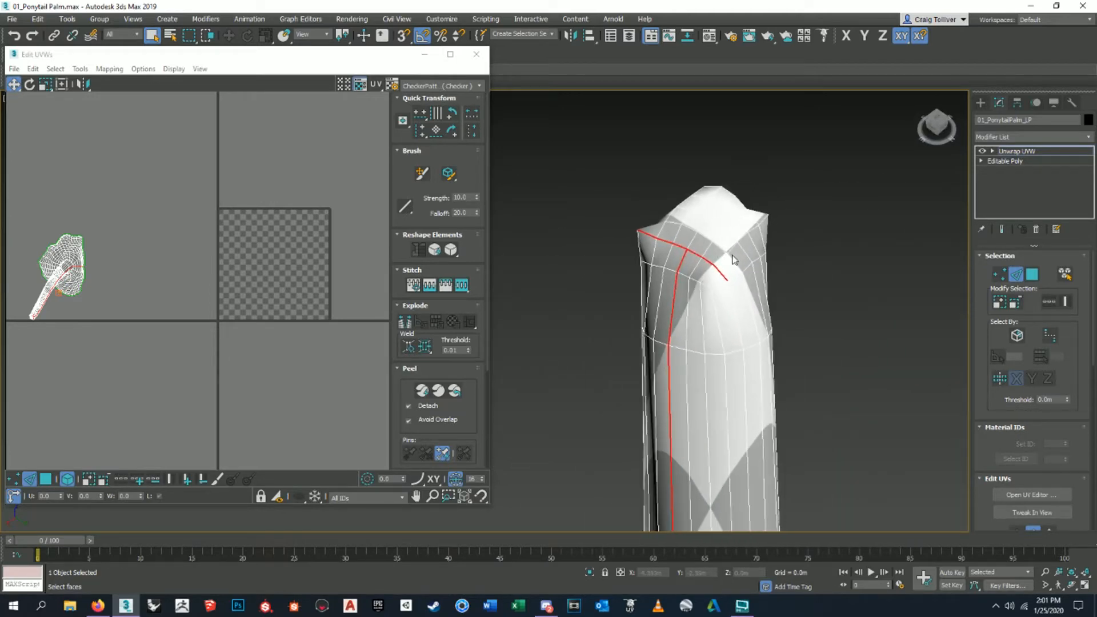
scroll(714, 293, "up", 3)
left_click(778, 272)
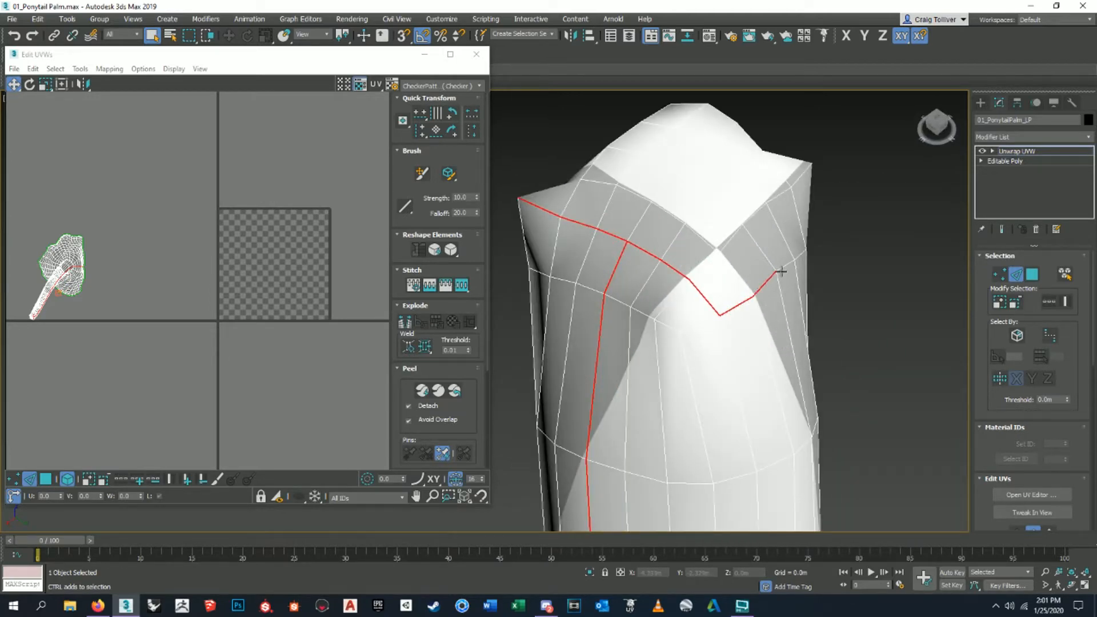
left_click(802, 253, "ctrl")
Continue selecting the edge ring below the tip around the far side of the left trunk.
scroll(771, 286, "down", 5)
middle_click_drag(771, 286, 625, 238, "alt")
scroll(660, 238, "up", 6)
scroll(660, 242, "down", 6)
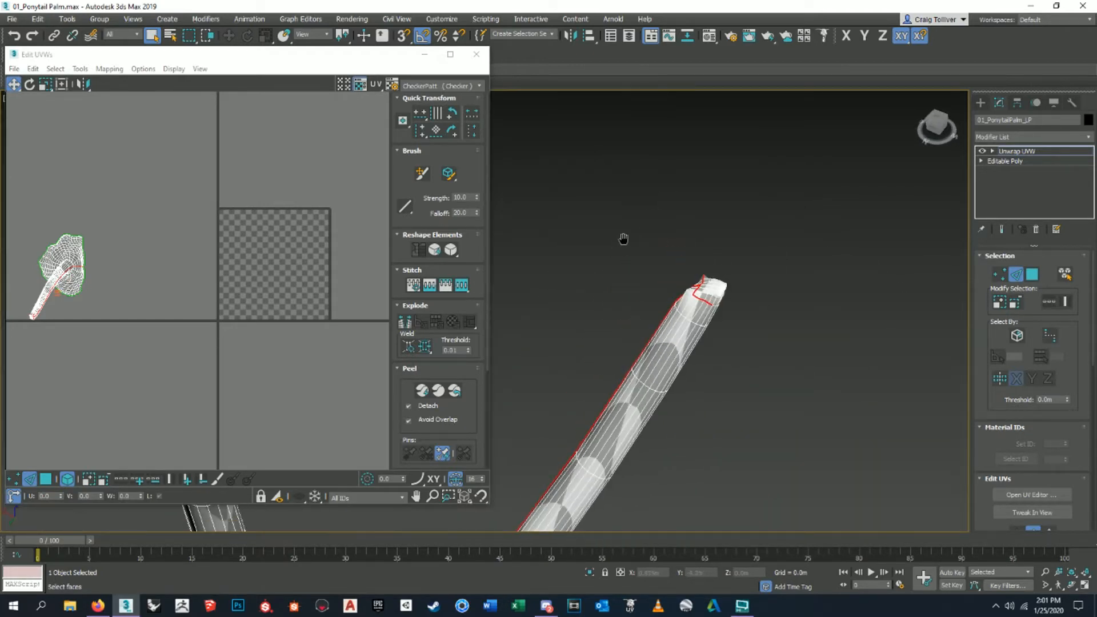
scroll(714, 293, "up", 4)
middle_click_drag(729, 309, 709, 277)
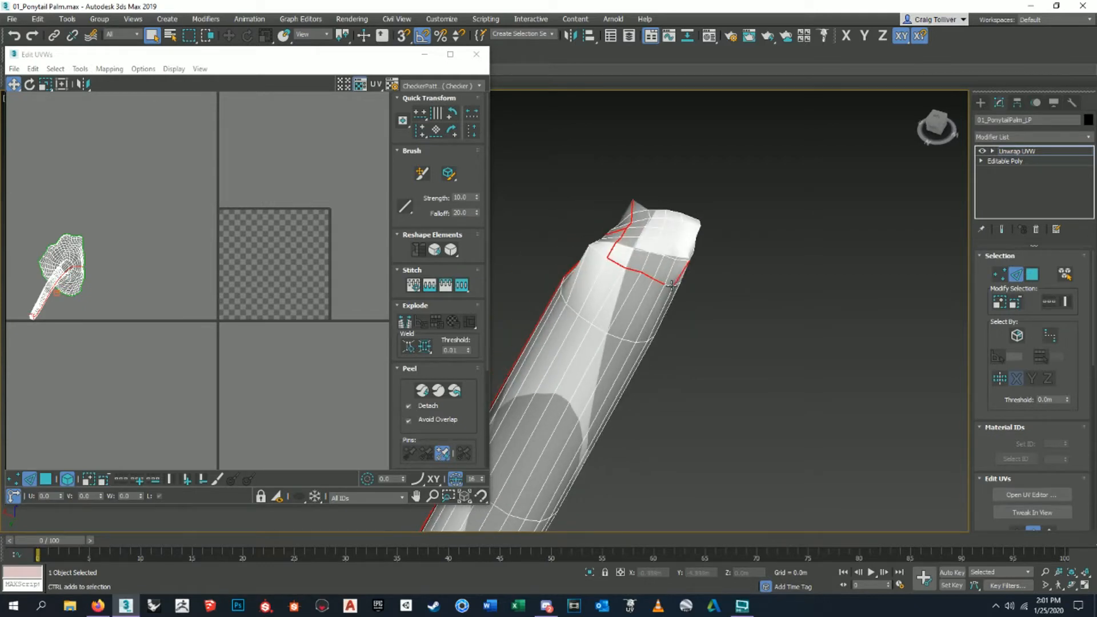
scroll(670, 283, "up", 2)
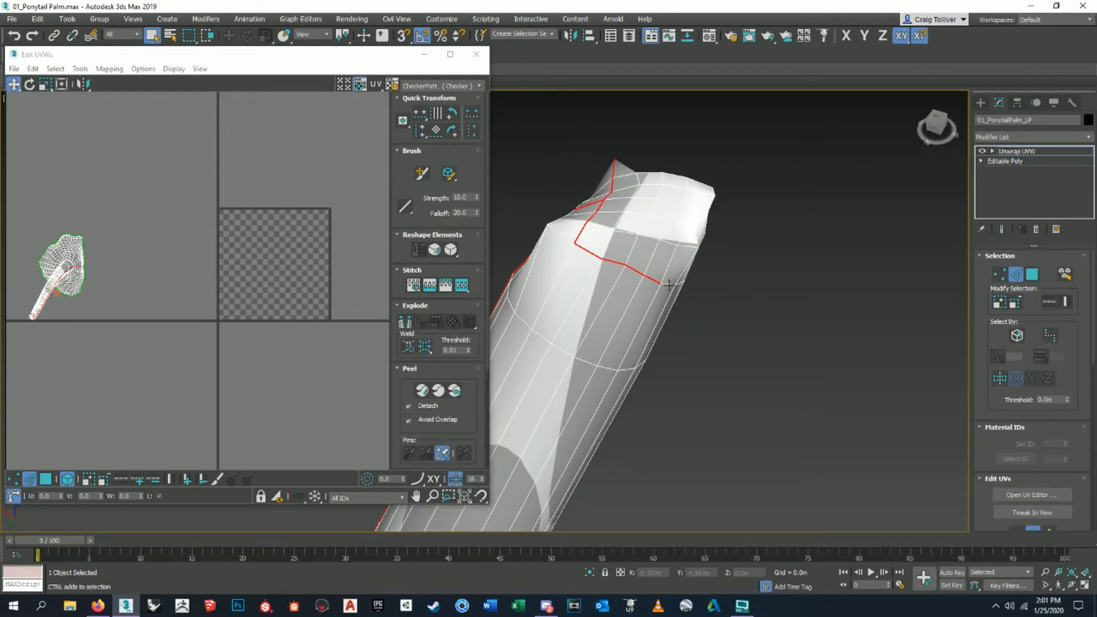
Add the remaining edges of the ring below the left trunk's tip and check the whole seam selection.
scroll(669, 284, "down", 5)
middle_click_drag(666, 311, 572, 286, "alt")
middle_click_drag(572, 285, 754, 267)
scroll(593, 326, "up", 5)
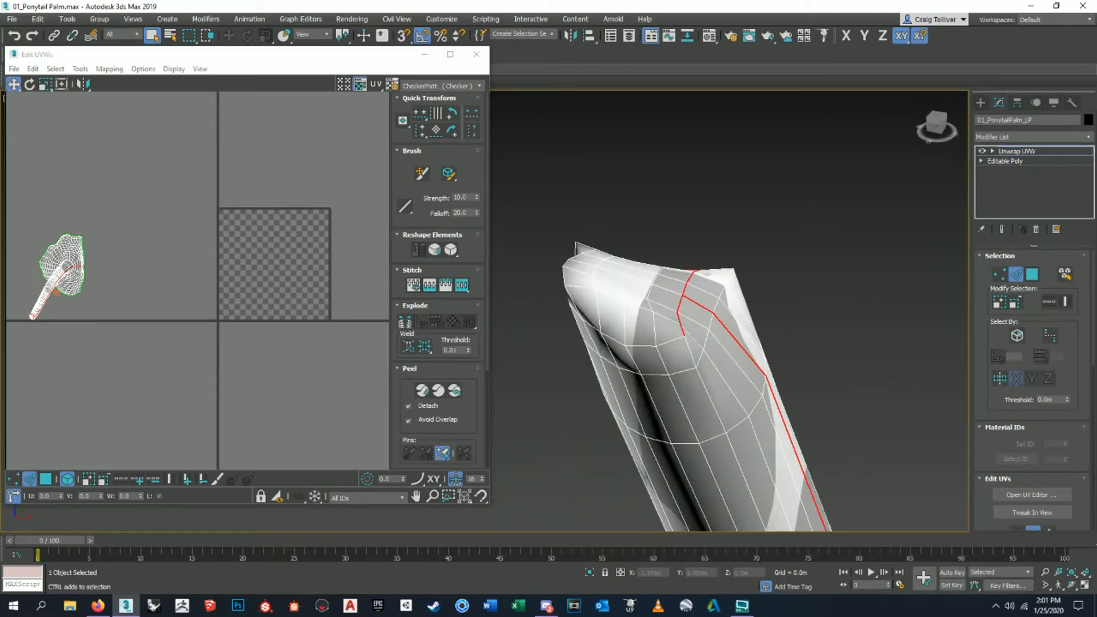
left_click(669, 339, "ctrl")
left_click(623, 342, "ctrl")
left_click(592, 325, "ctrl")
middle_click_drag(621, 320, 675, 236, "alt")
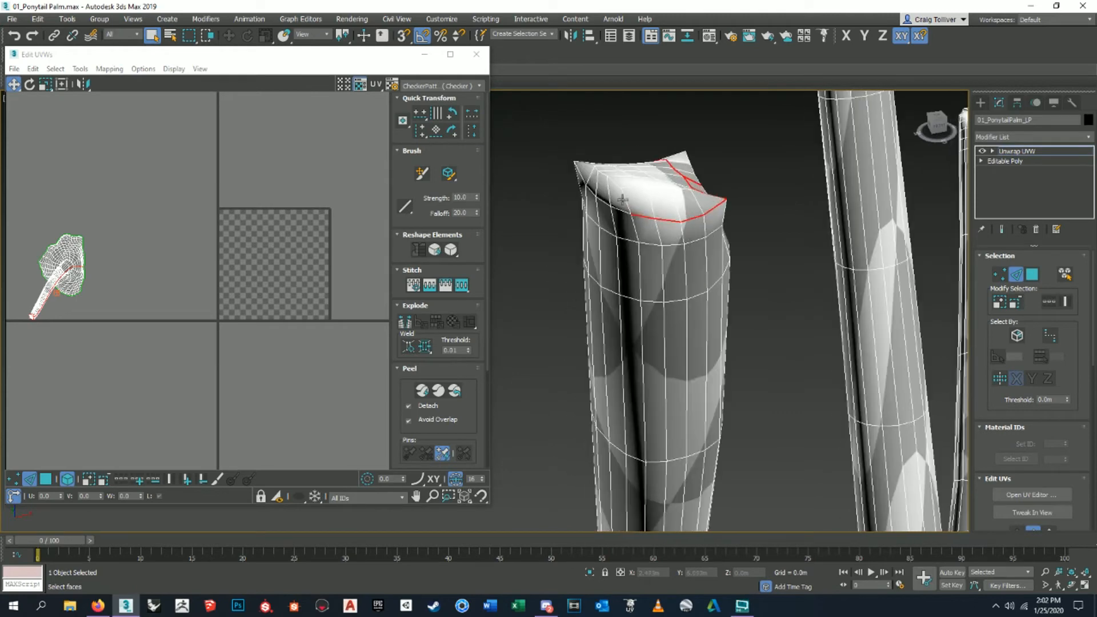
scroll(623, 217, "down", 5)
middle_click_drag(698, 282, 673, 368, "alt")
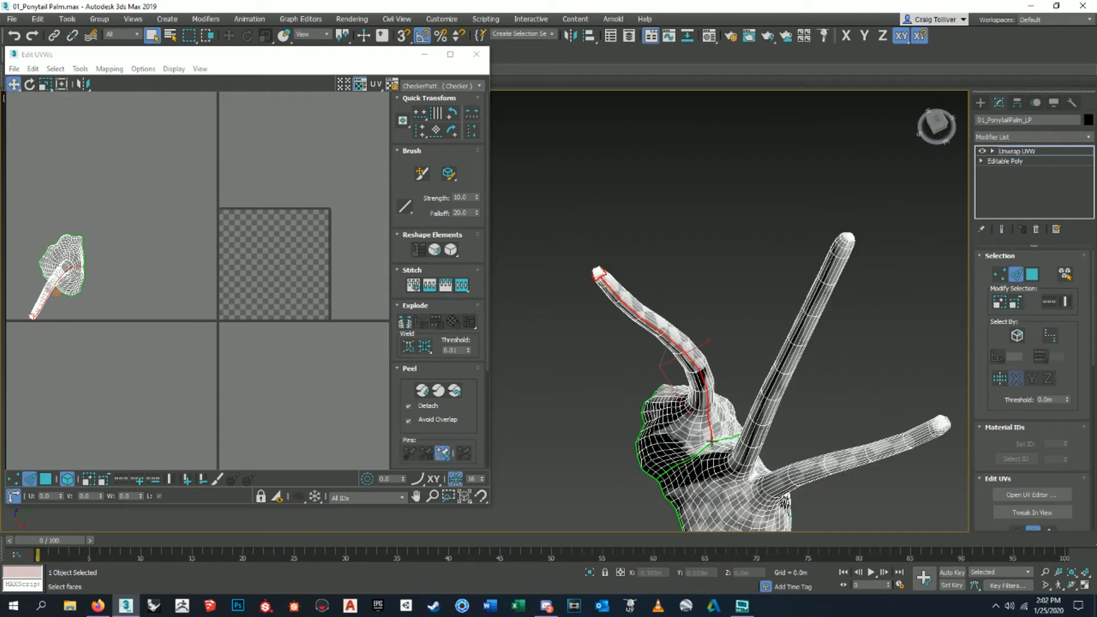
scroll(675, 346, "up", 3)
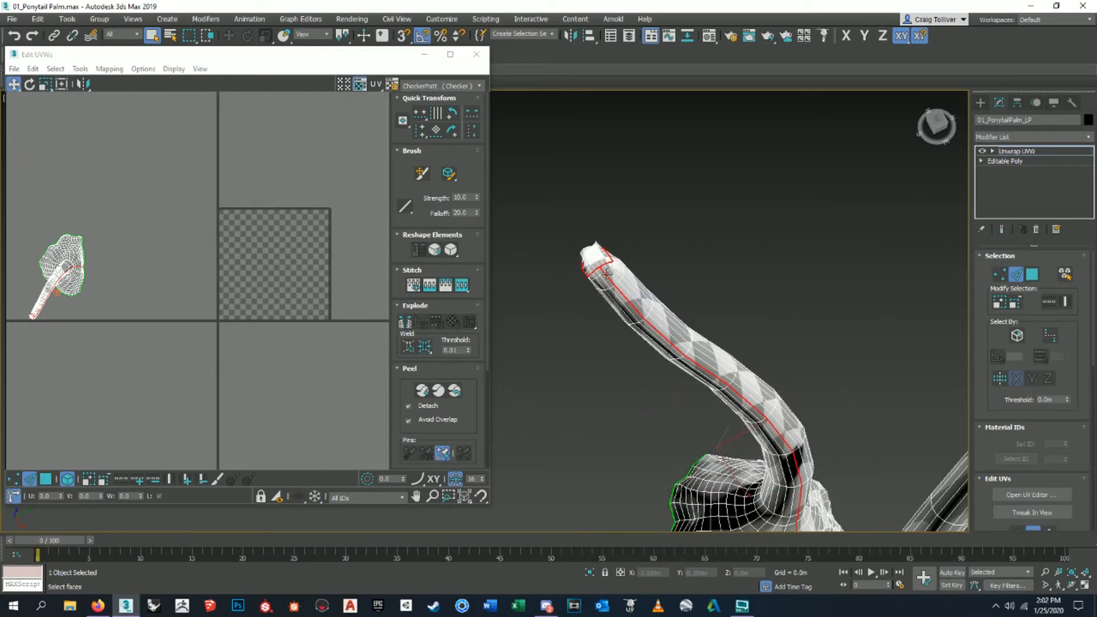
Break the left trunk's UV shell apart along the selected lengthwise and tip seam edges.
middle_click_drag(132, 275, 210, 261)
scroll(162, 304, "up", 3)
scroll(211, 236, "down", 4)
middle_click_drag(216, 220, 175, 249)
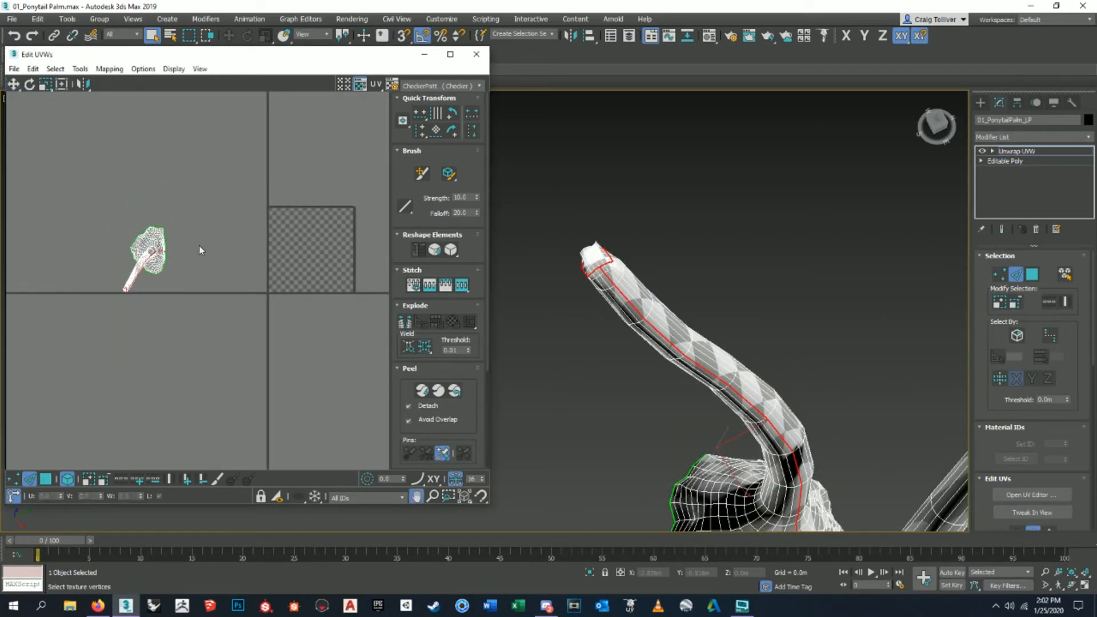
left_click(406, 327)
scroll(240, 285, "up", 2)
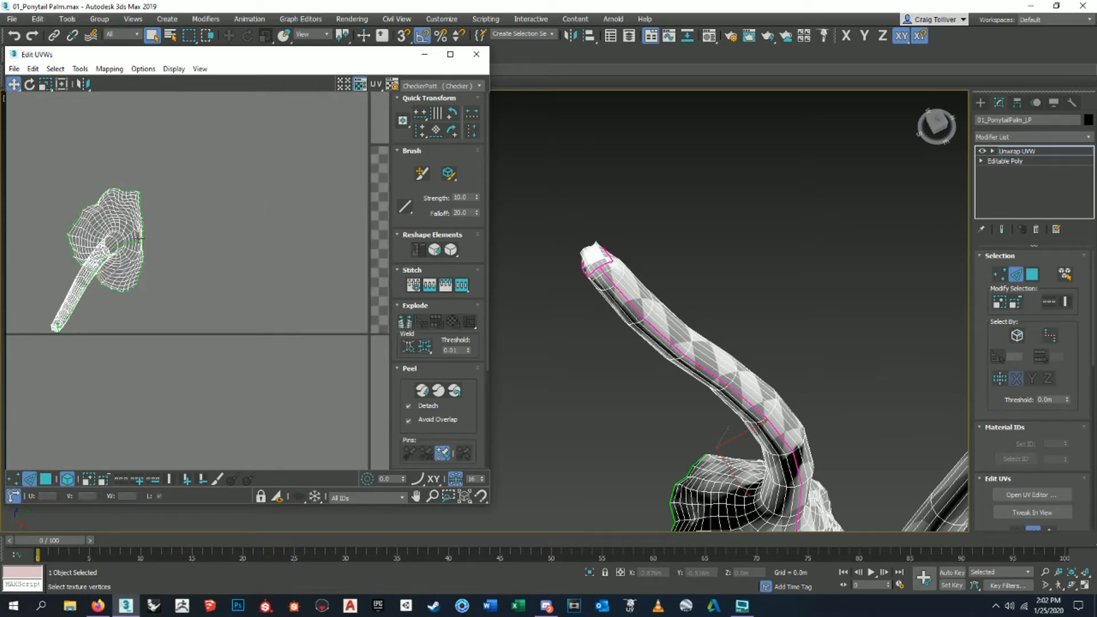
scroll(207, 226, "up", 4)
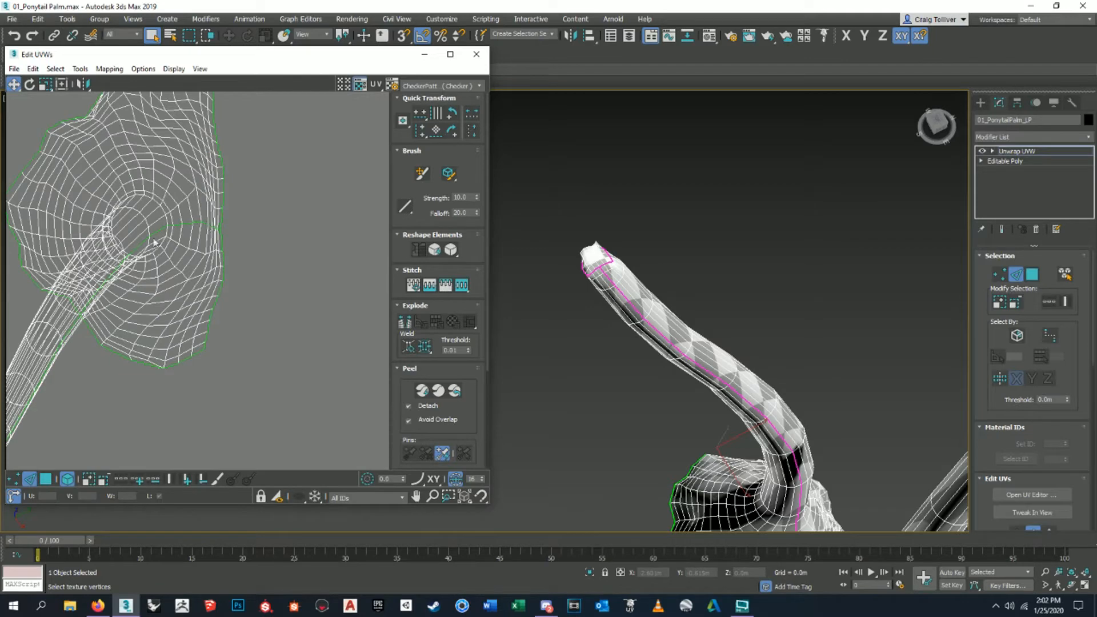
scroll(71, 358, "down", 6)
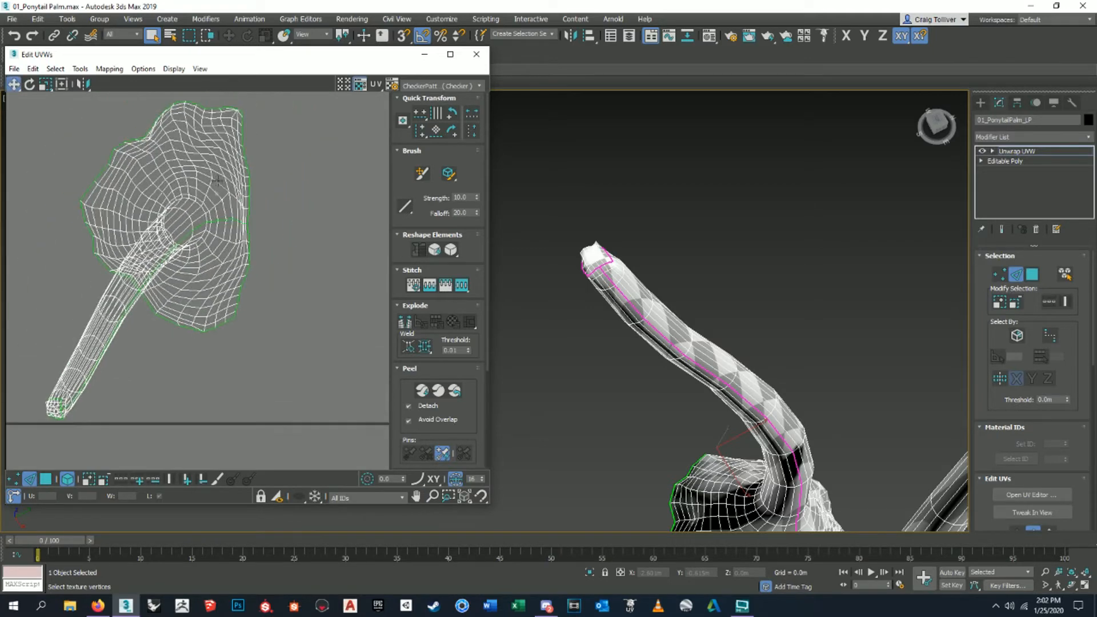
scroll(277, 256, "down", 3)
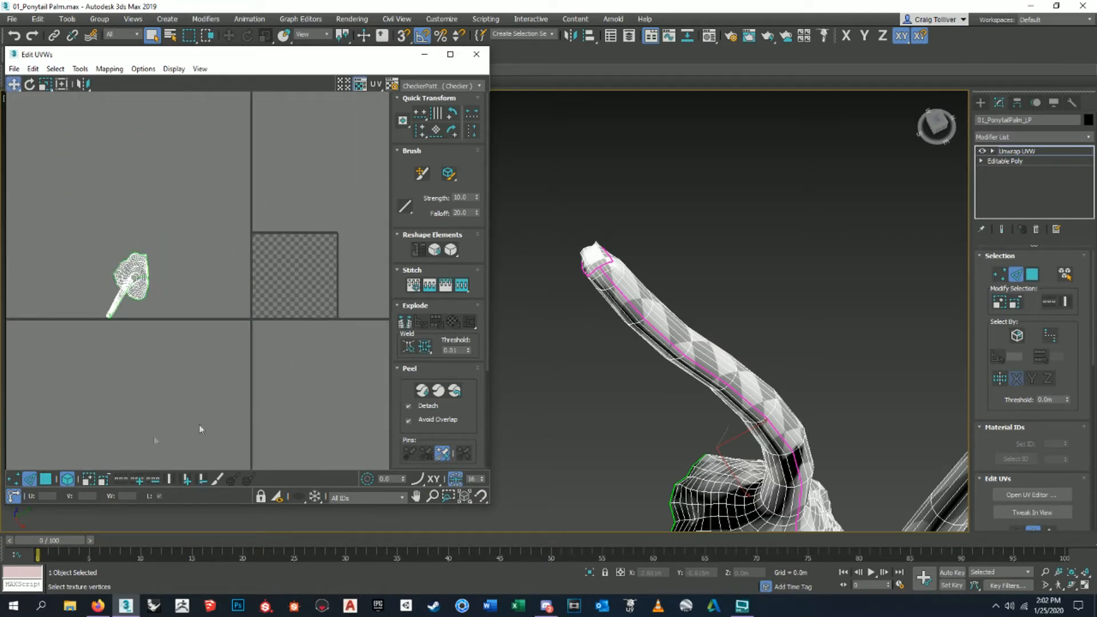
Select all faces of the left trunk's UV shell and flatten them with Quick Peel.
left_click(47, 483)
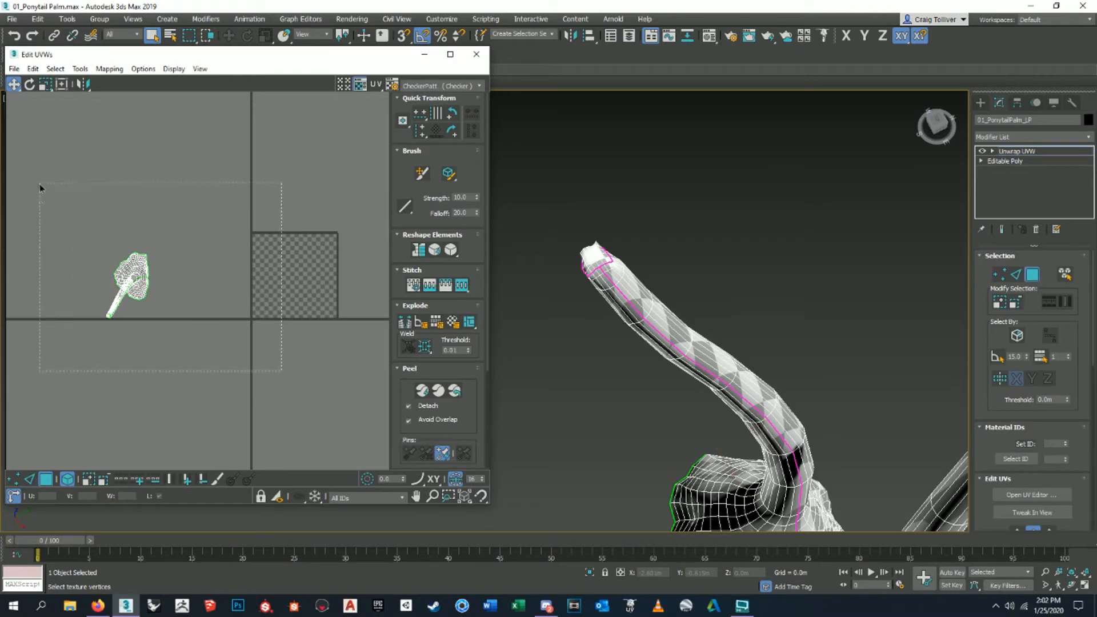
key("ctrl+a")
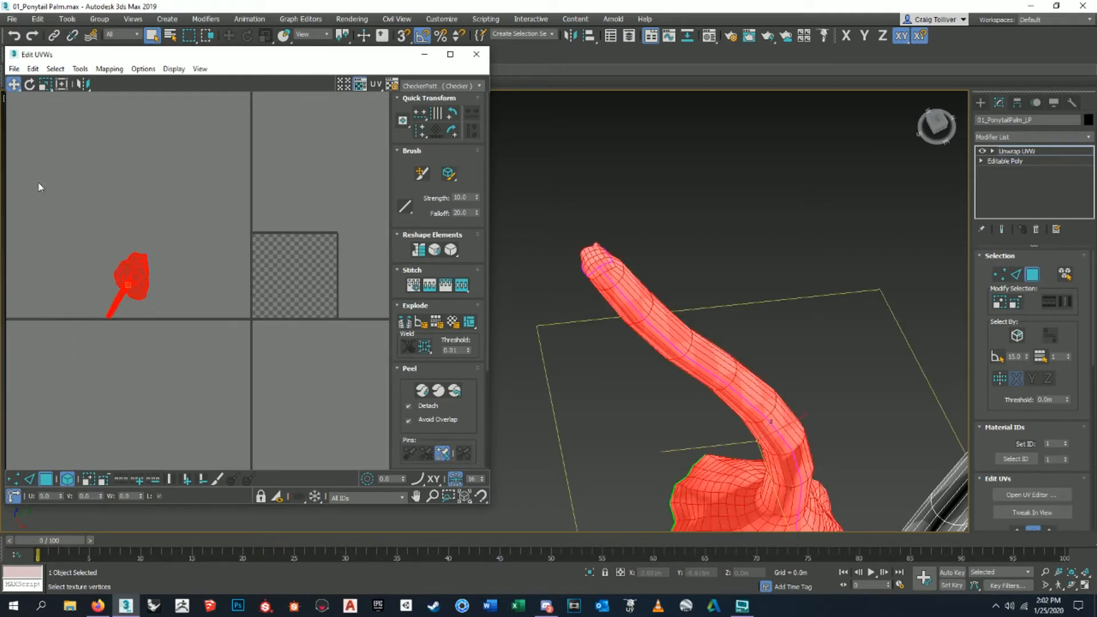
left_click(422, 390)
scroll(289, 274, "up", 6)
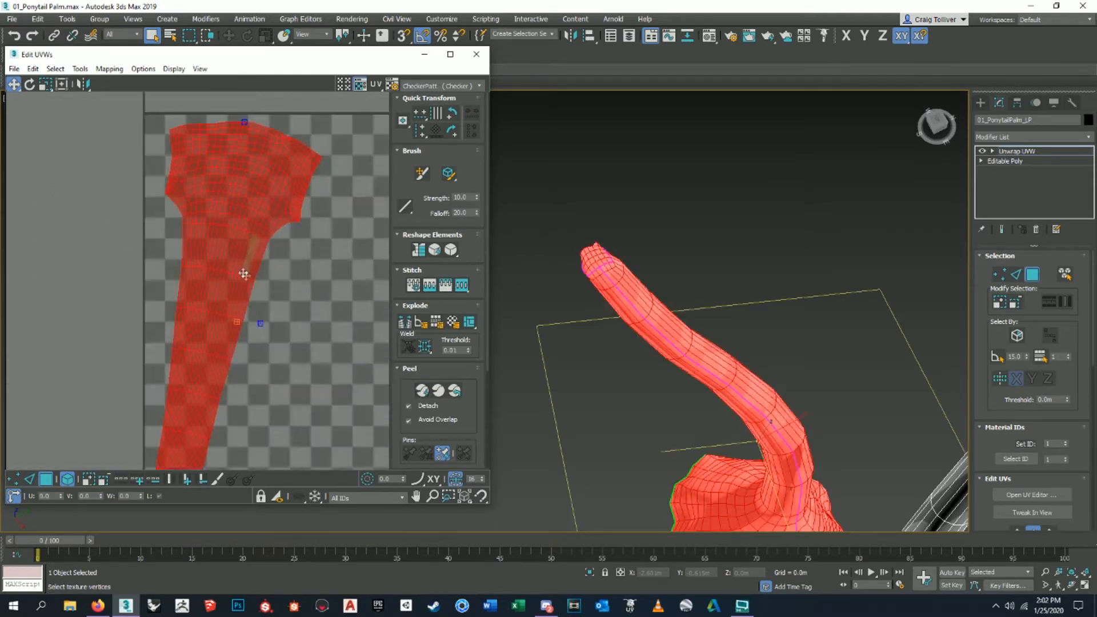
scroll(661, 307, "down", 2)
Examine the checker pattern on the left trunk and its flared base from several sides for stretching and uneven scale.
middle_click_drag(651, 343, 681, 295, "alt")
left_click(701, 384)
middle_click_drag(704, 388, 757, 412, "alt")
middle_click_drag(713, 248, 494, 236, "alt")
left_click(436, 86)
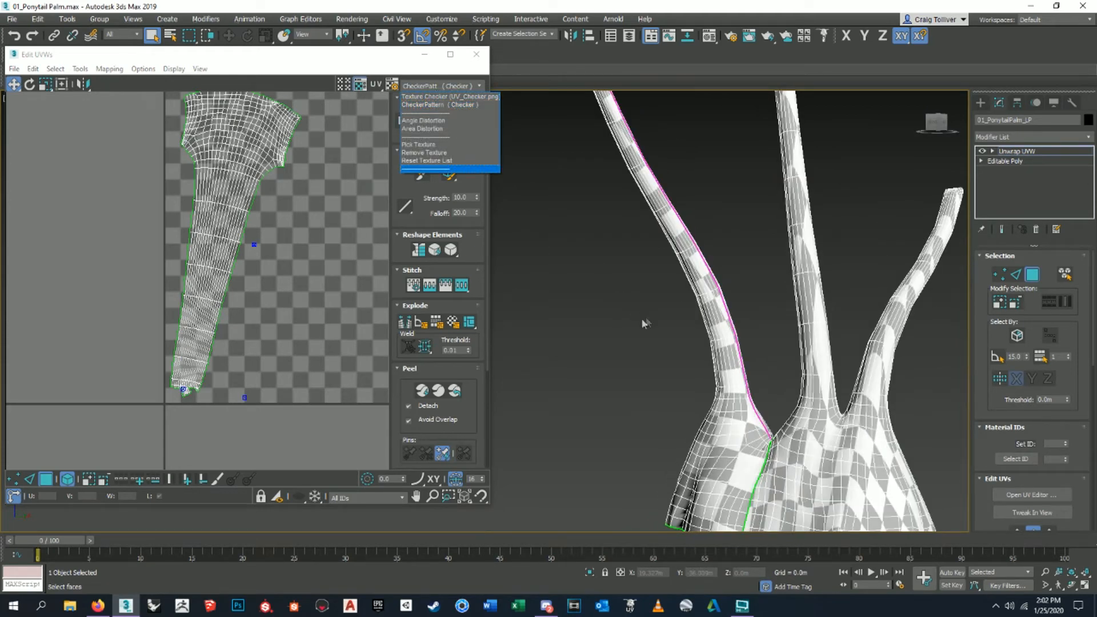
left_click(616, 320)
middle_click_drag(693, 375, 668, 316)
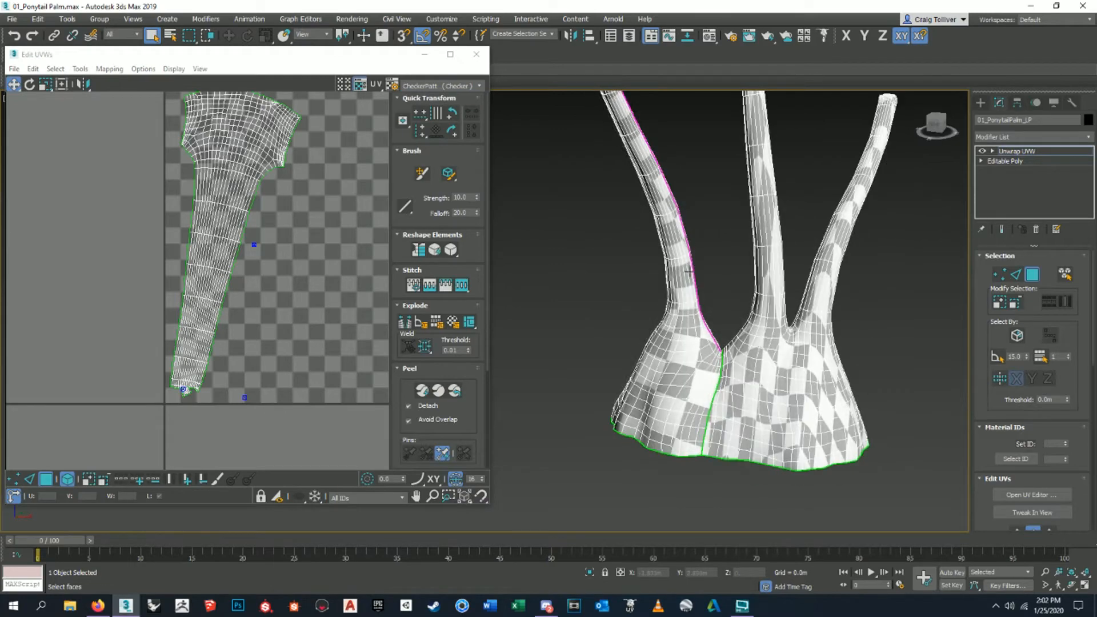
scroll(688, 271, "up", 10)
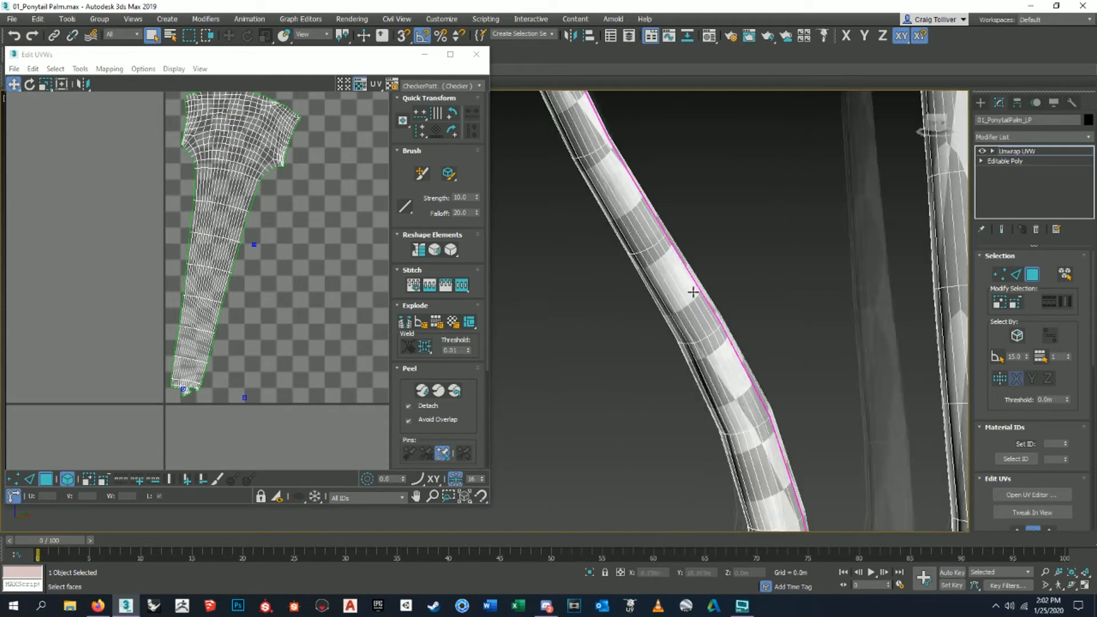
scroll(719, 386, "down", 3)
middle_click_drag(719, 386, 657, 213)
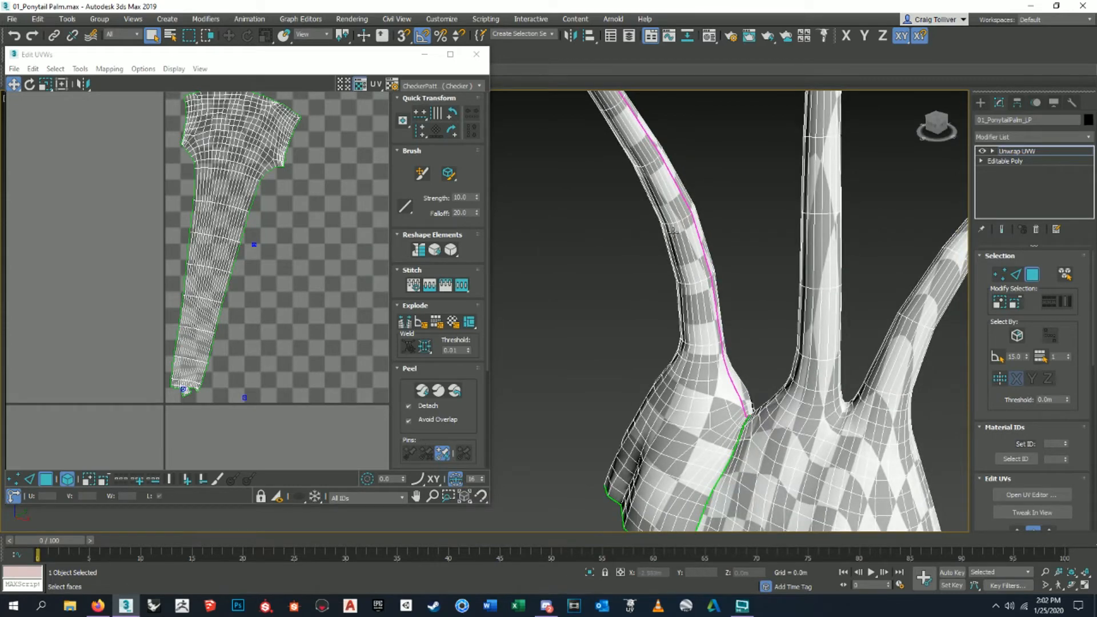
scroll(734, 289, "up", 5)
middle_click_drag(735, 289, 734, 262)
scroll(667, 245, "down", 5)
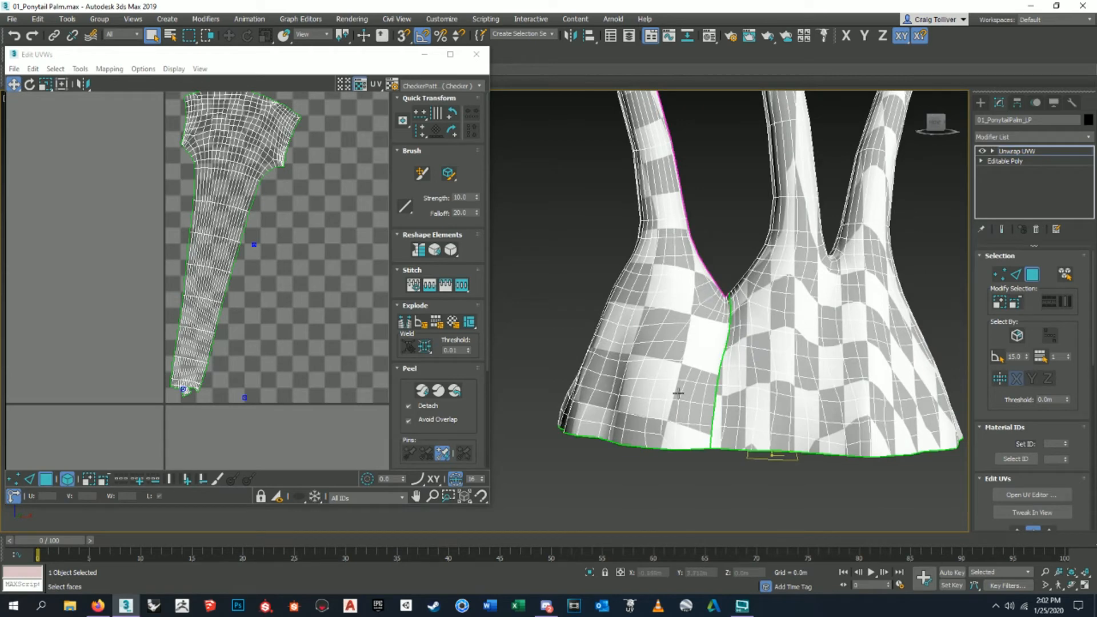
middle_click_drag(607, 382, 740, 414, "alt")
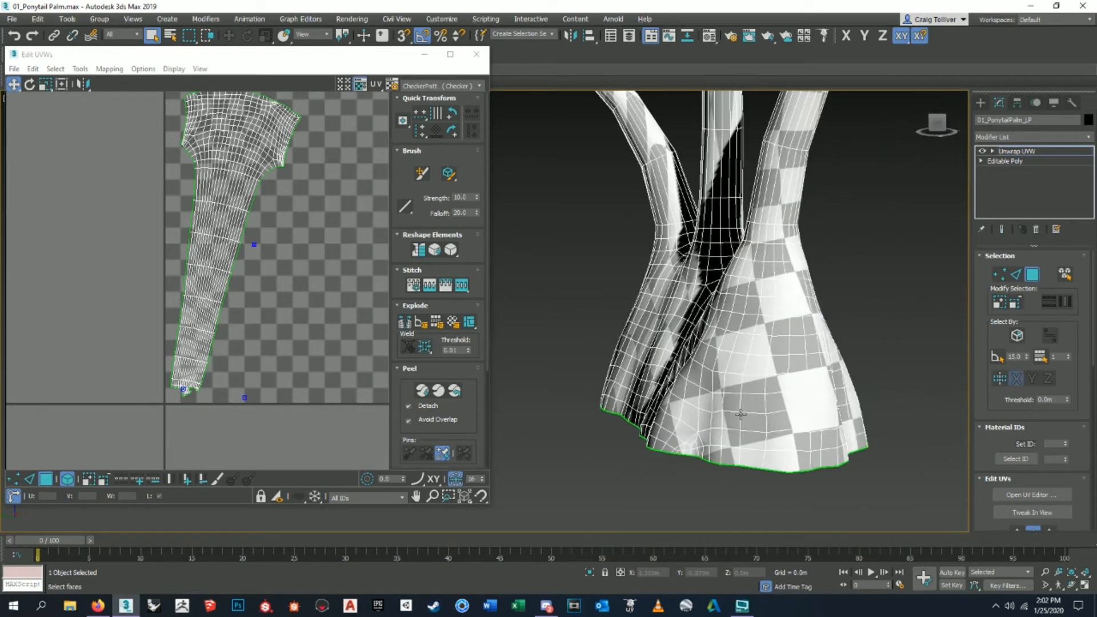
middle_click_drag(794, 351, 643, 407, "alt")
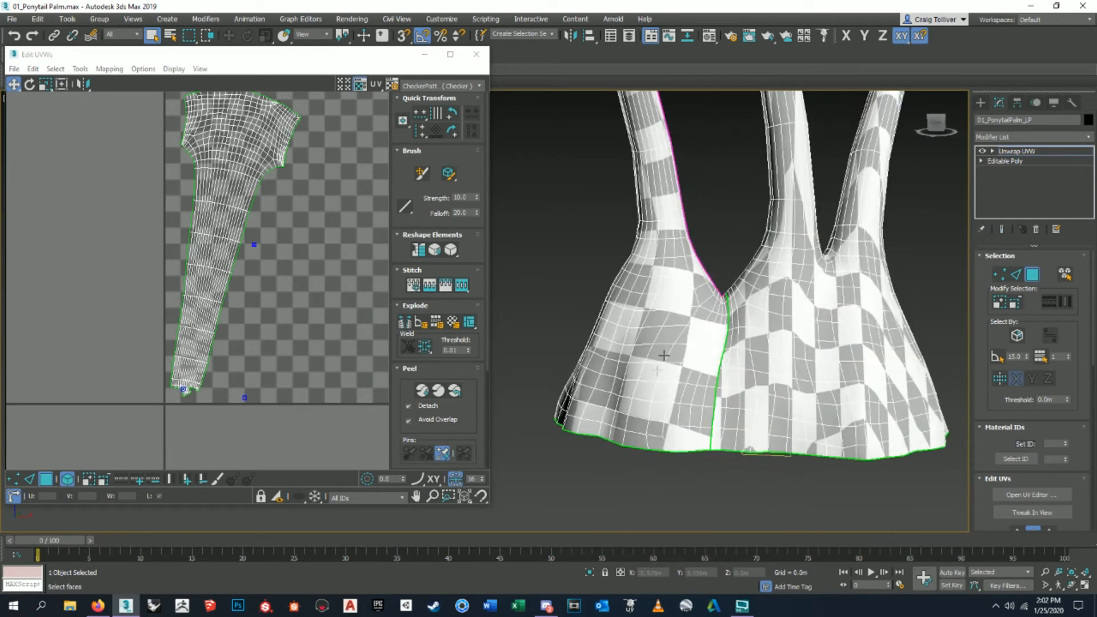
scroll(686, 406, "up", 5)
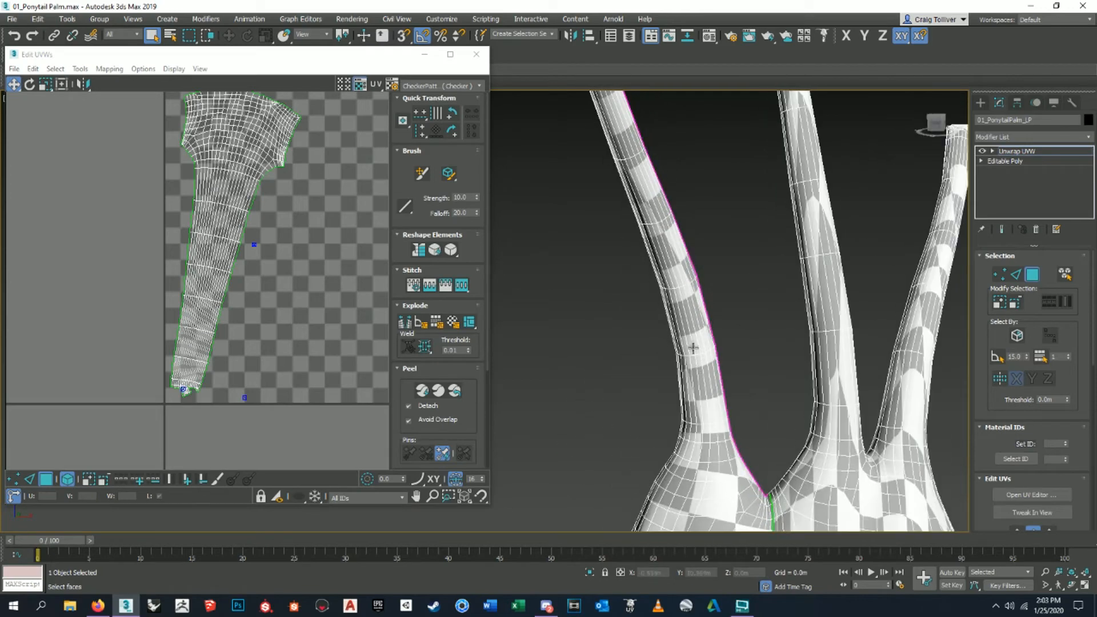
scroll(671, 374, "down", 5)
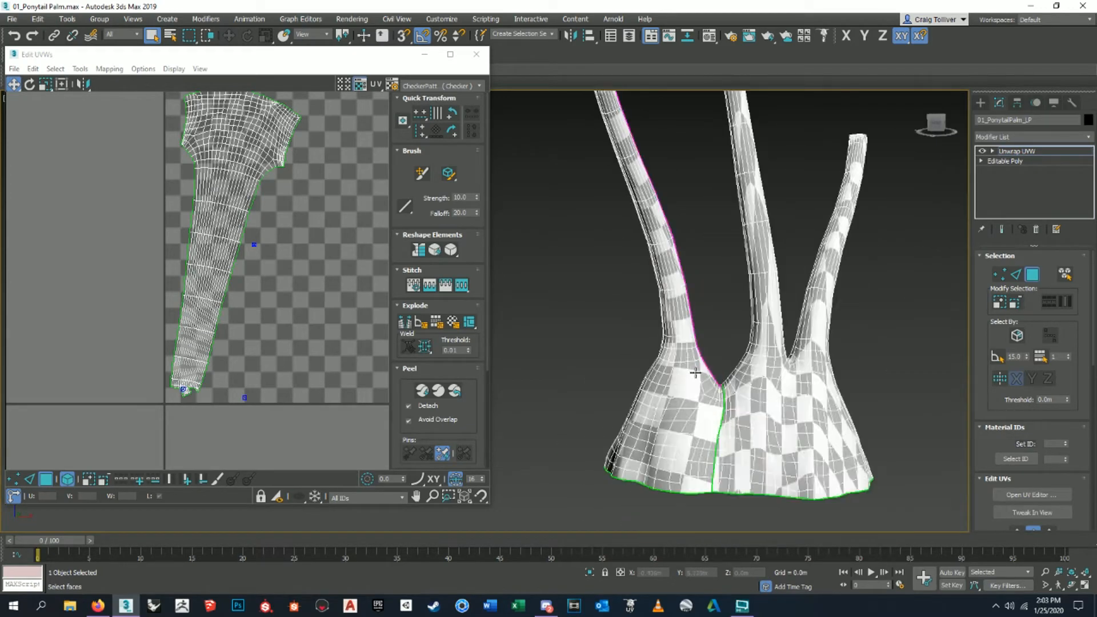
middle_click_drag(646, 314, 698, 331)
Select the whole peeled left trunk shell and open the custom Relax settings.
middle_click_drag(355, 258, 325, 290)
left_click_drag(77, 436, 304, 91)
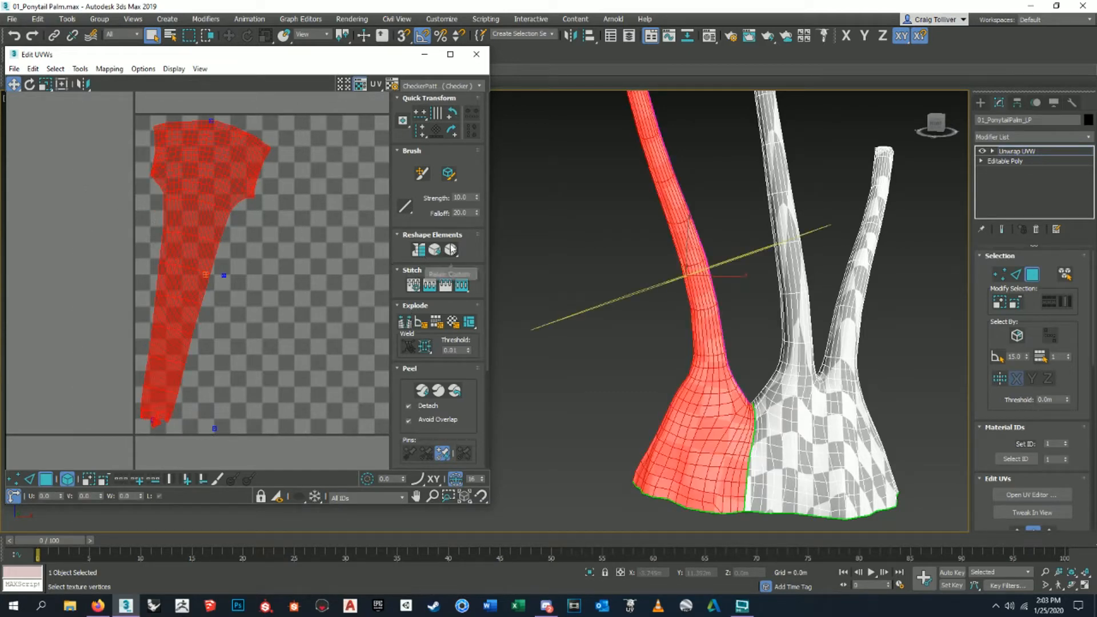
left_click_drag(451, 250, 454, 269)
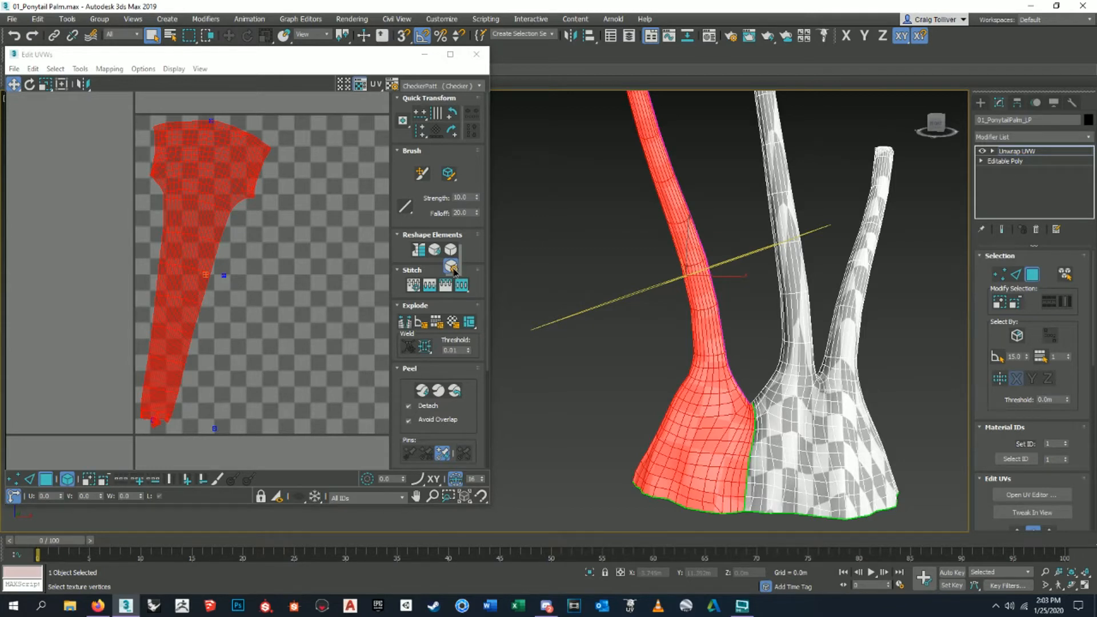
left_click_drag(454, 271, 450, 268)
Try relaxing the peeled trunk shell by polygon angles with an amount of 0.1 and a stretch of 0.0.
middle_click_drag(260, 216, 279, 219)
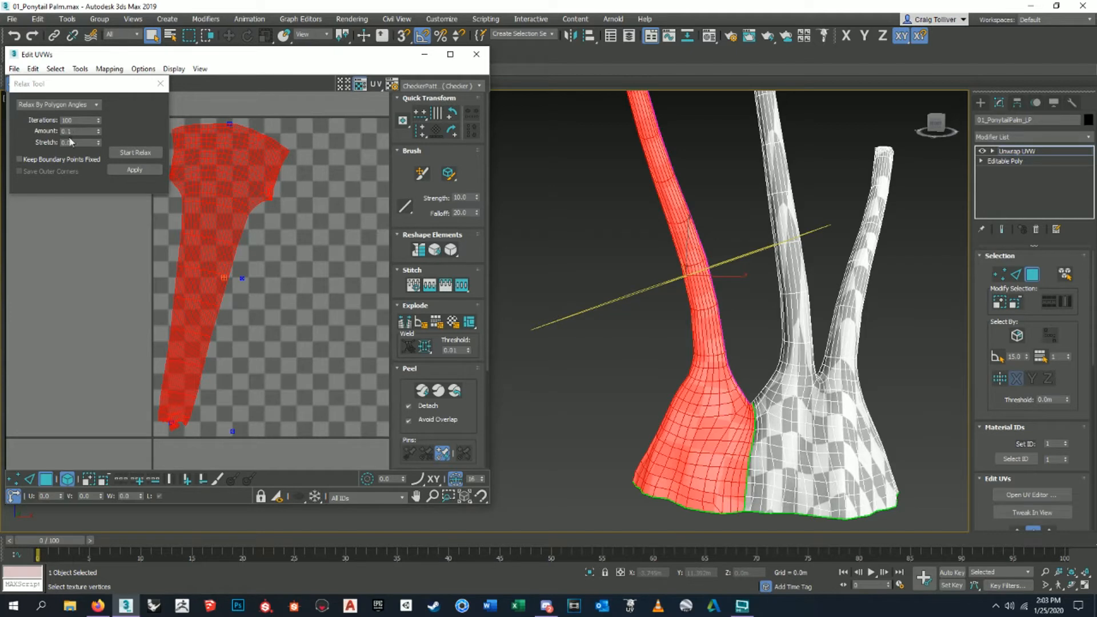
middle_click_drag(262, 237, 273, 237)
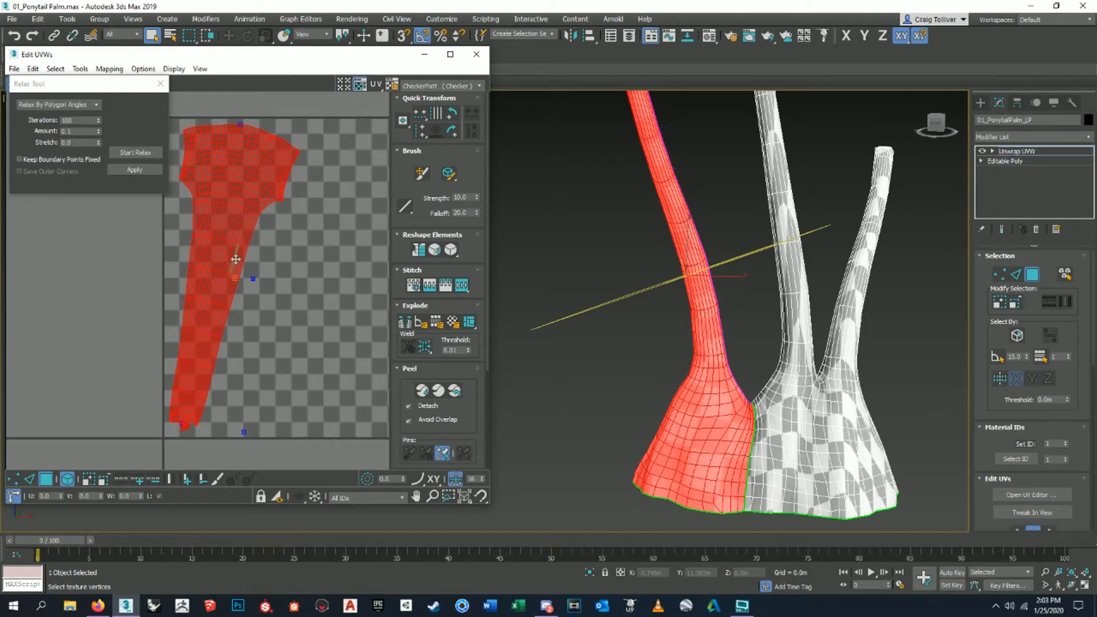
middle_click_drag(235, 251, 237, 260)
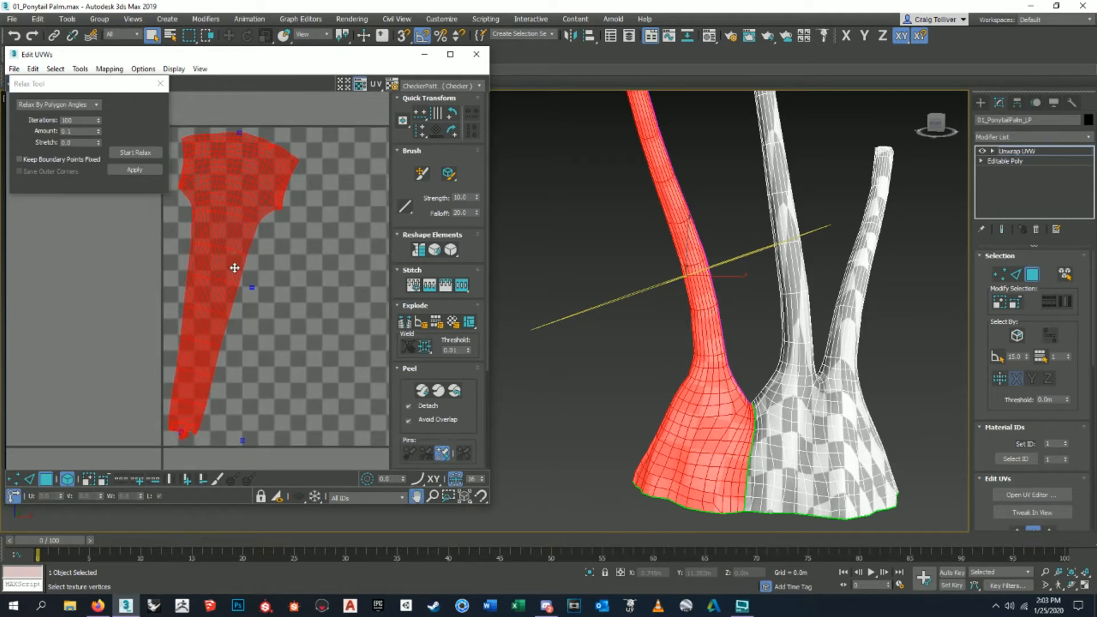
left_click(141, 153)
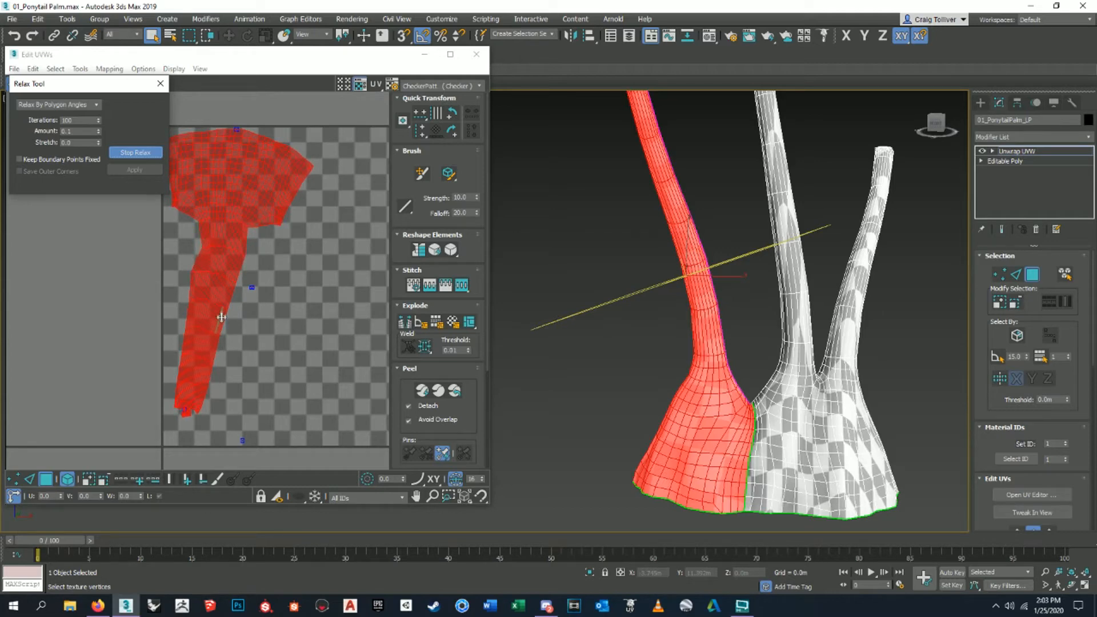
left_click(142, 153)
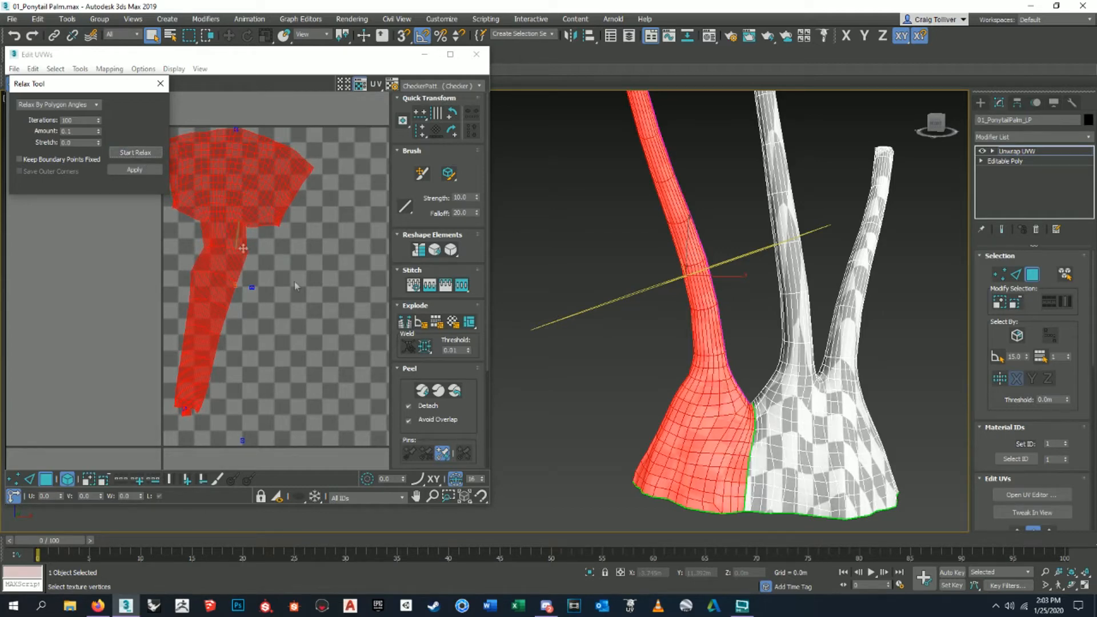
Deselect the relaxed shell and examine its outline and the checker squares along the trunk for distortion.
scroll(223, 247, "up", 6)
scroll(222, 248, "down", 3)
middle_click_drag(583, 378, 642, 347, "alt")
scroll(686, 334, "up", 6)
middle_click_drag(743, 263, 694, 286, "alt")
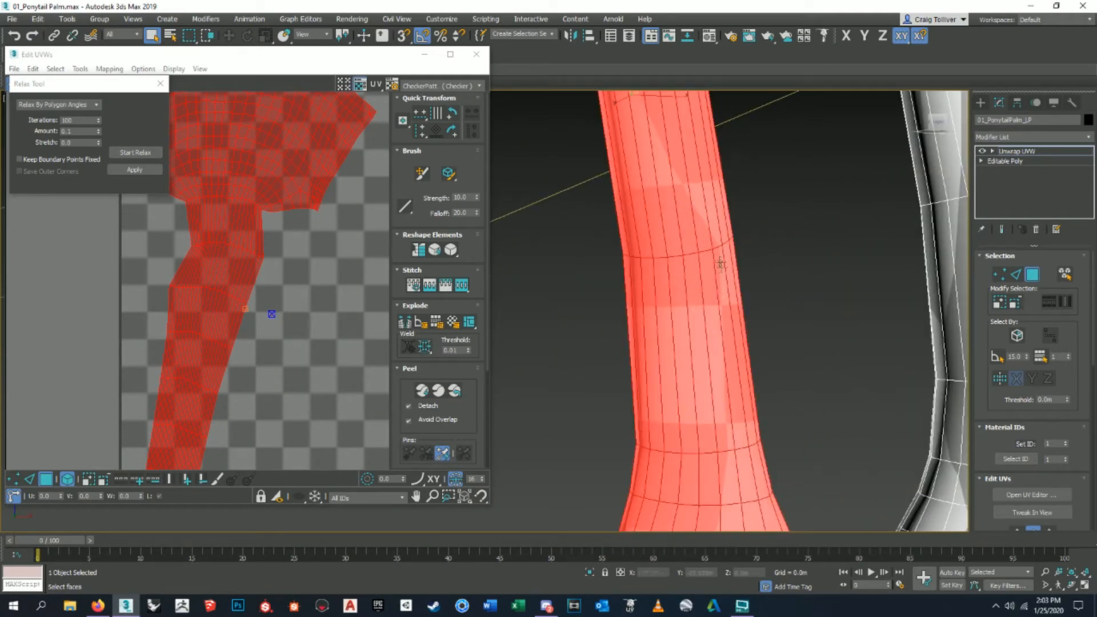
left_click(763, 256)
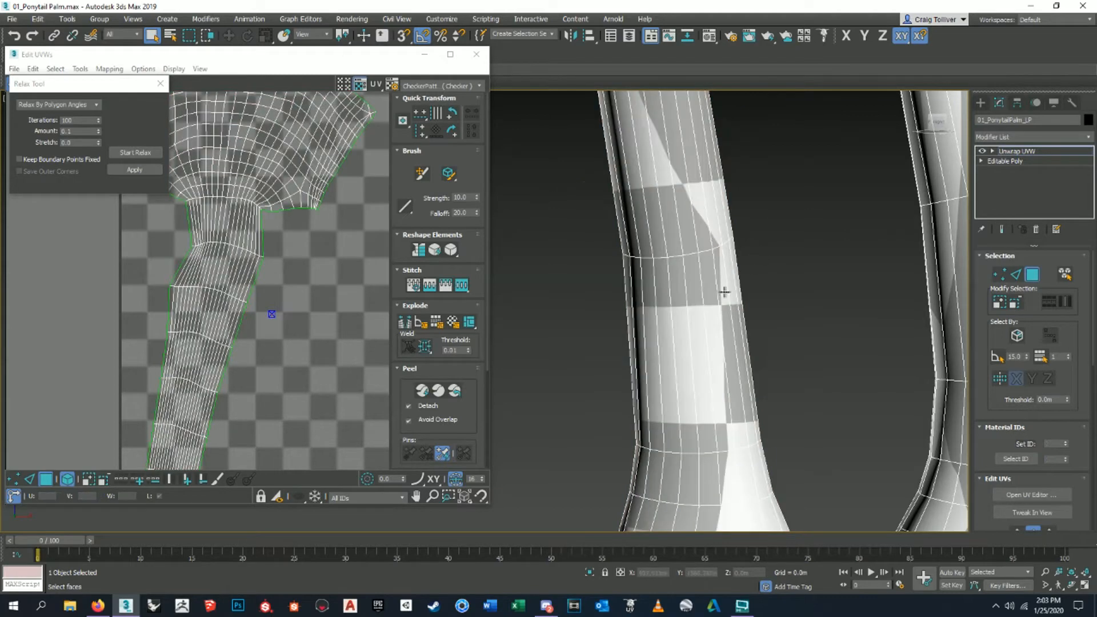
middle_click_drag(670, 171, 697, 260)
scroll(213, 271, "down", 3)
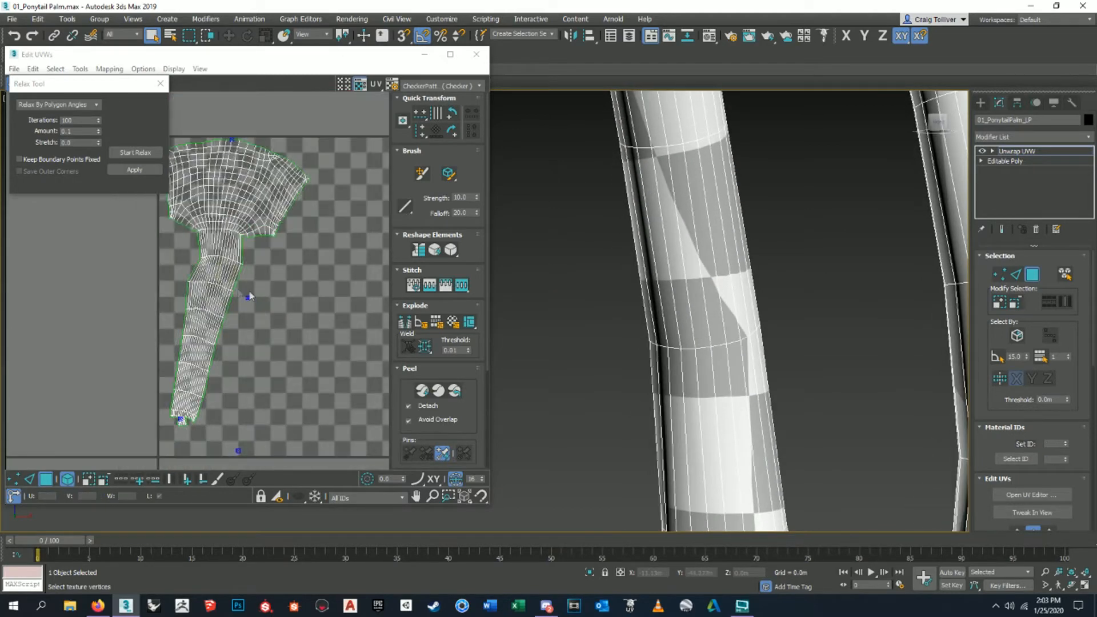
middle_click_drag(213, 270, 223, 257)
middle_click_drag(272, 284, 263, 271)
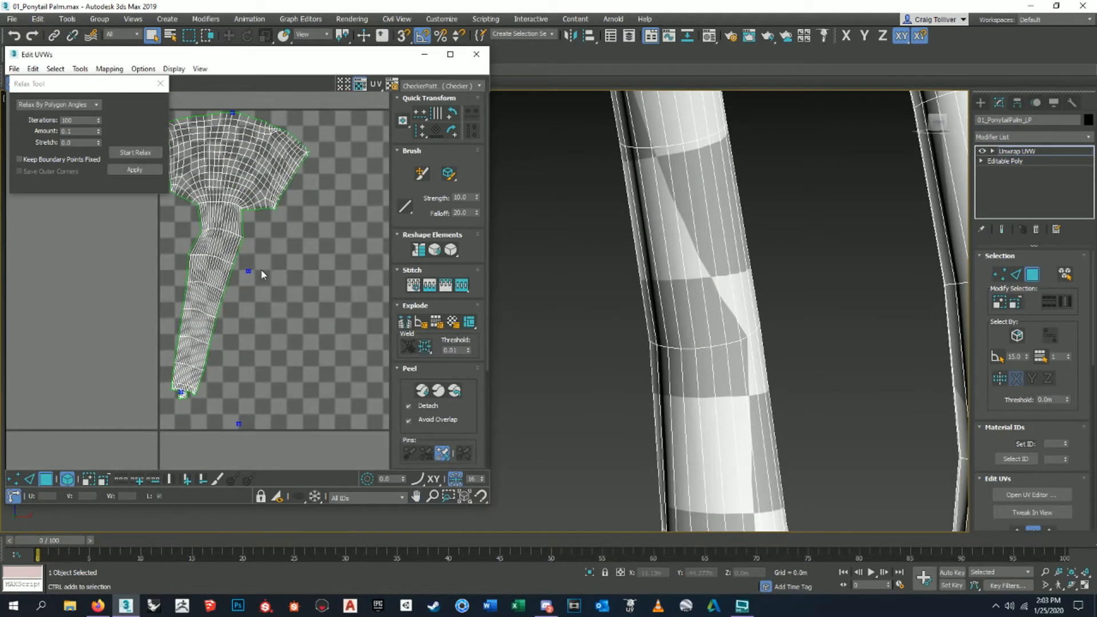
Undo the deselection and the relax, and set the Relax stretch to 0.1.
key("ctrl+z")
key("ctrl+z")
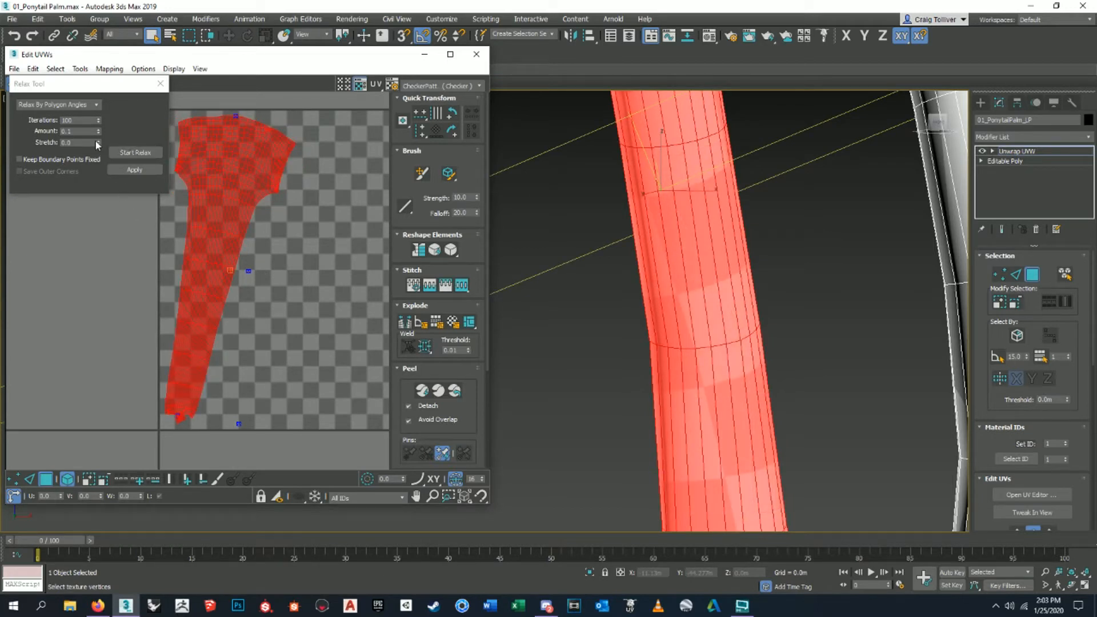
left_click(99, 140)
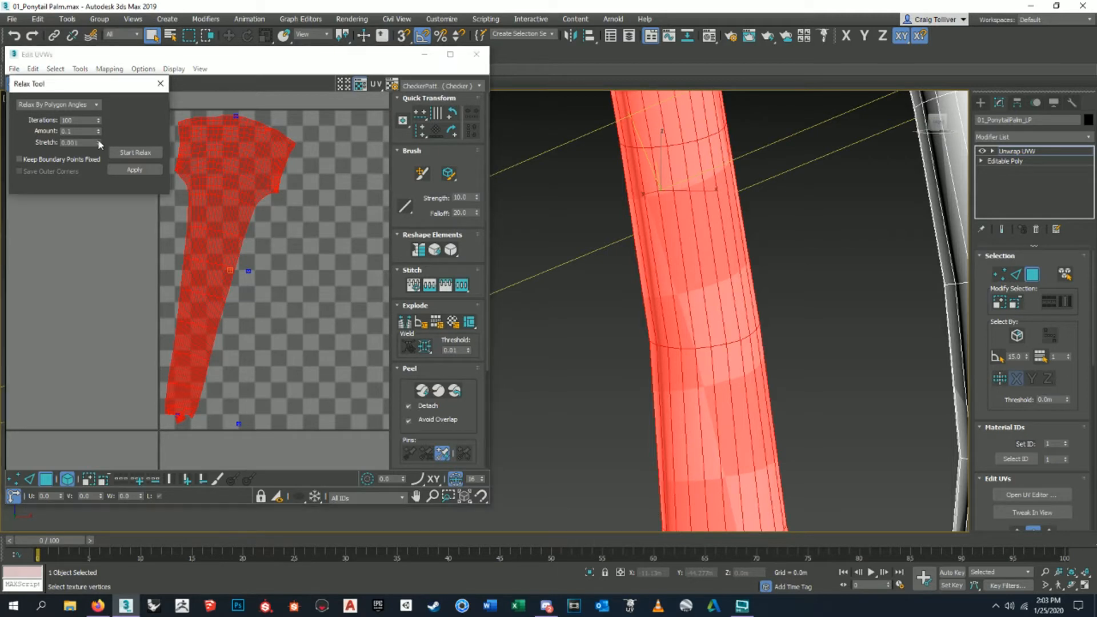
left_click_drag(94, 143, 50, 143)
middle_click_drag(225, 212, 248, 220)
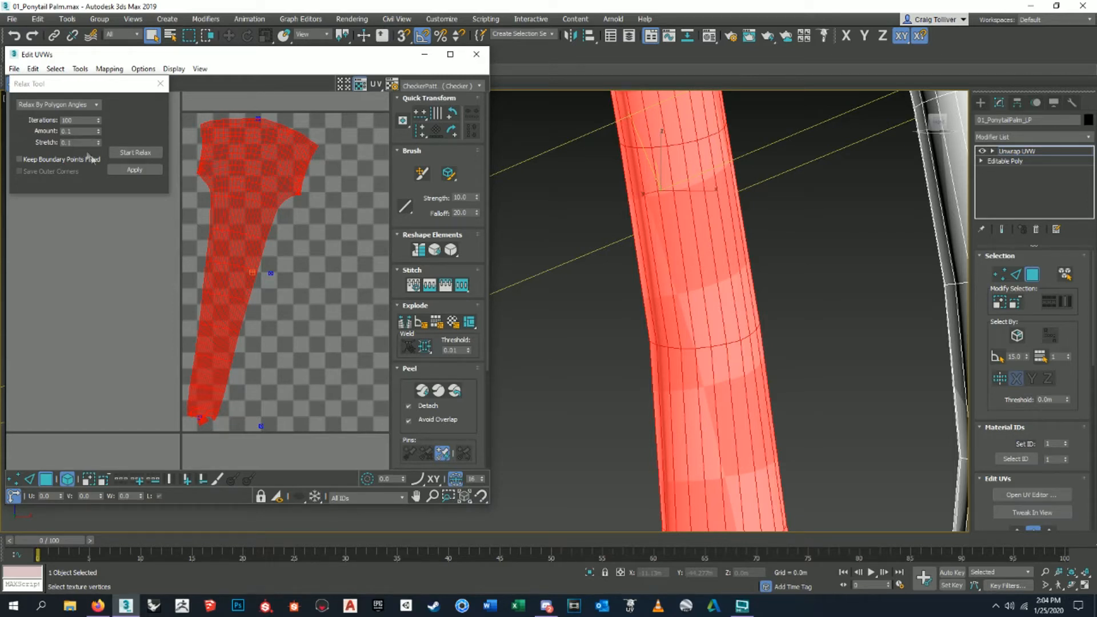
middle_click_drag(216, 215, 213, 232)
Try relaxing the trunk shell by polygon angles with 0.1 stretch, check the checker, and undo the relax.
left_click(142, 153)
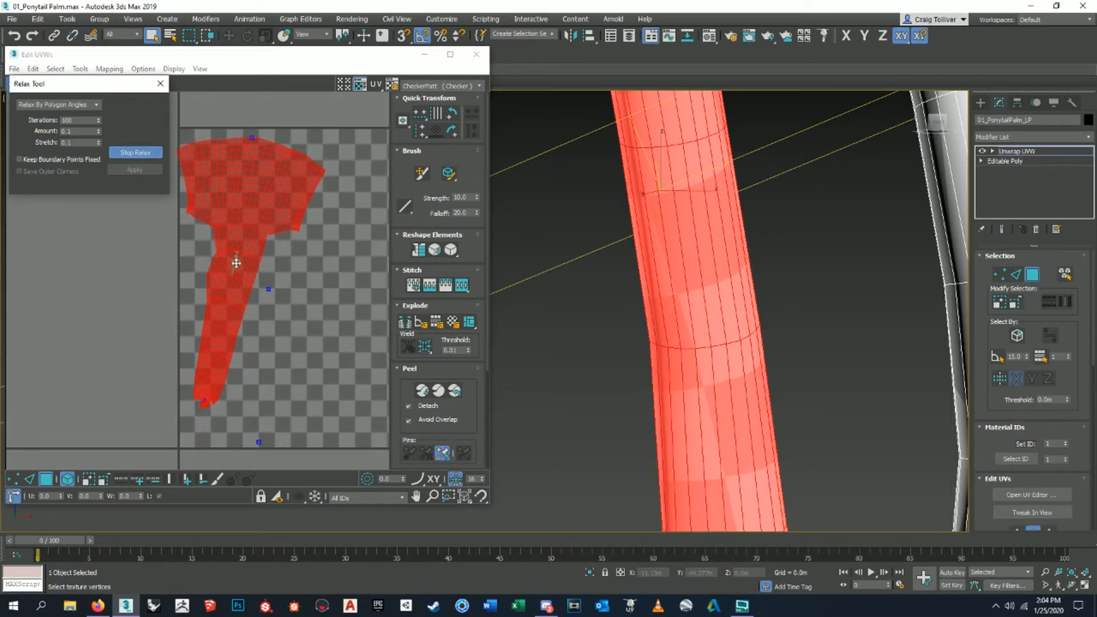
left_click(153, 153)
middle_click_drag(787, 300, 792, 284)
middle_click_drag(262, 281, 271, 270)
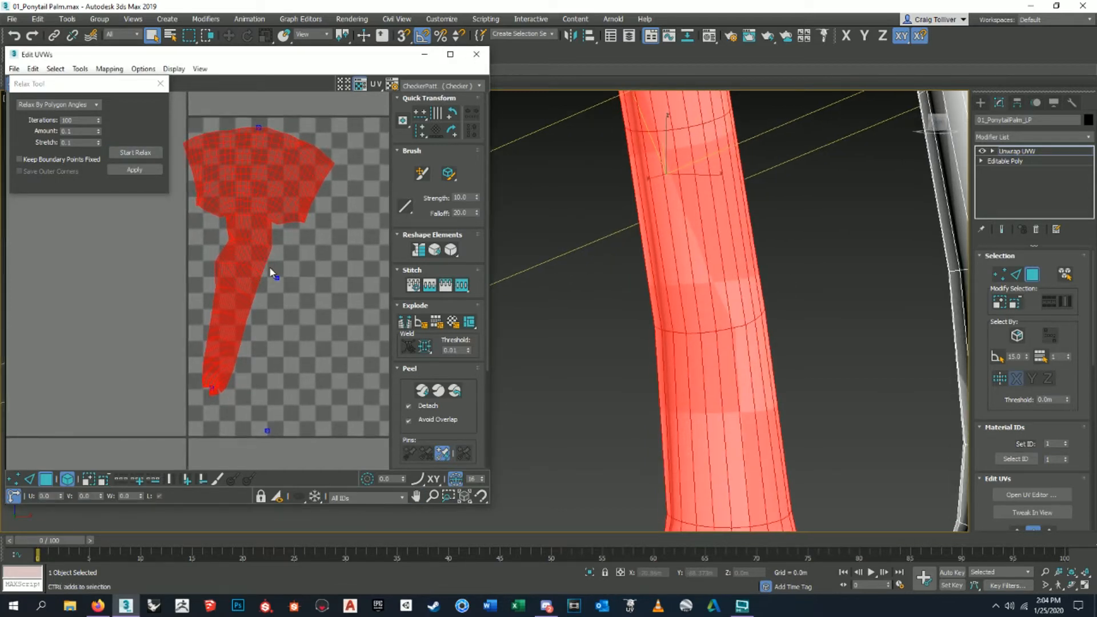
key("ctrl+z")
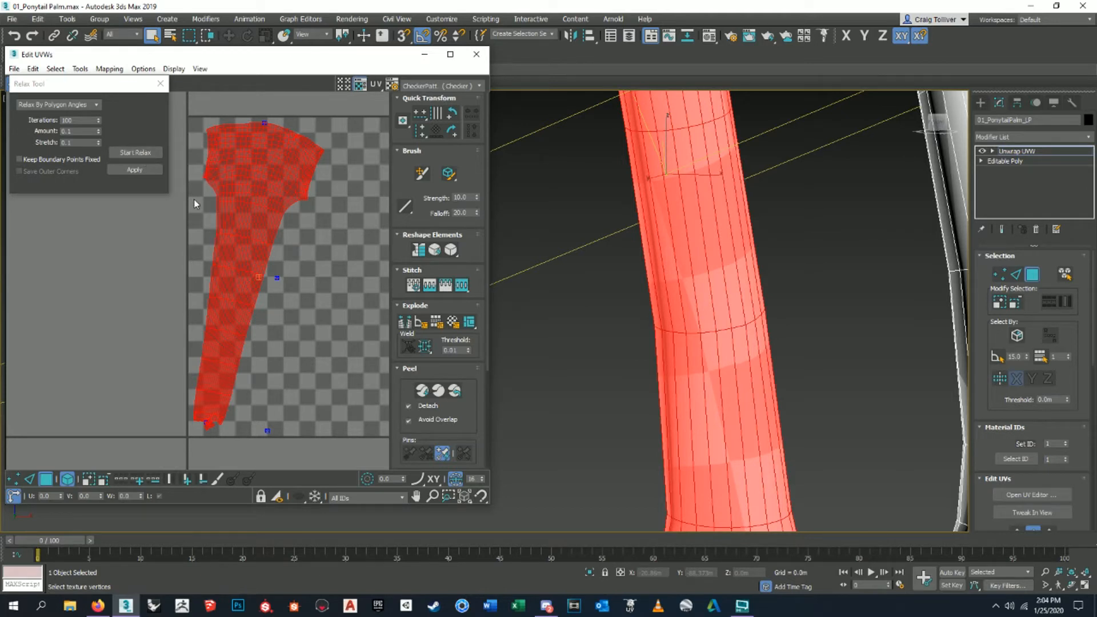
Try a longer relax by polygon angles on the peeled trunk shell, and undo it.
left_click(135, 152)
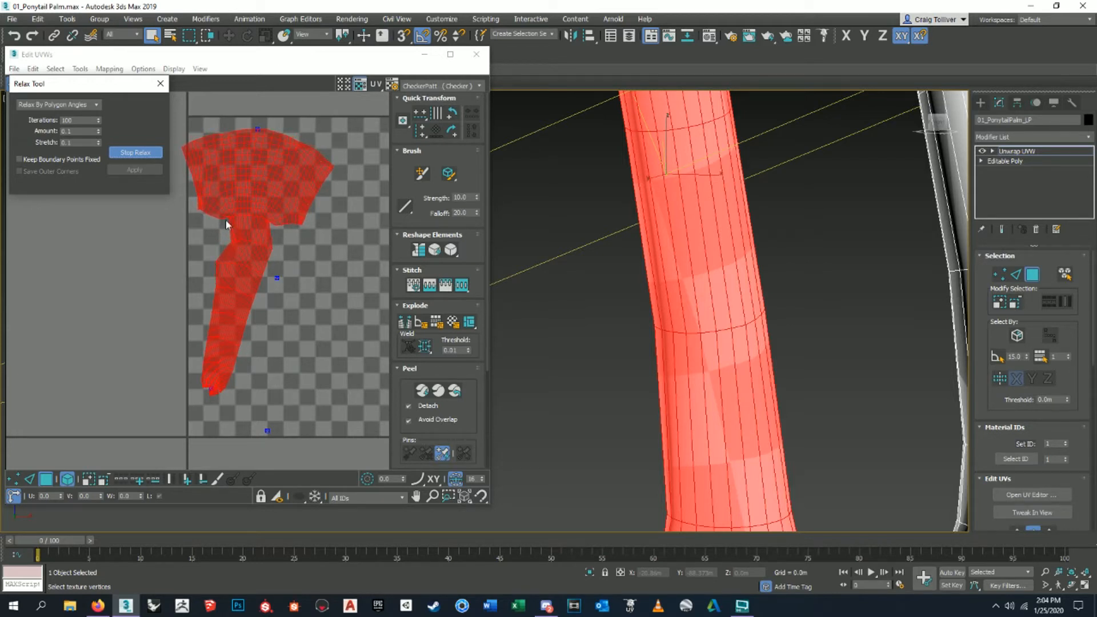
left_click(153, 154)
middle_click_drag(215, 235, 276, 216)
key("ctrl+z")
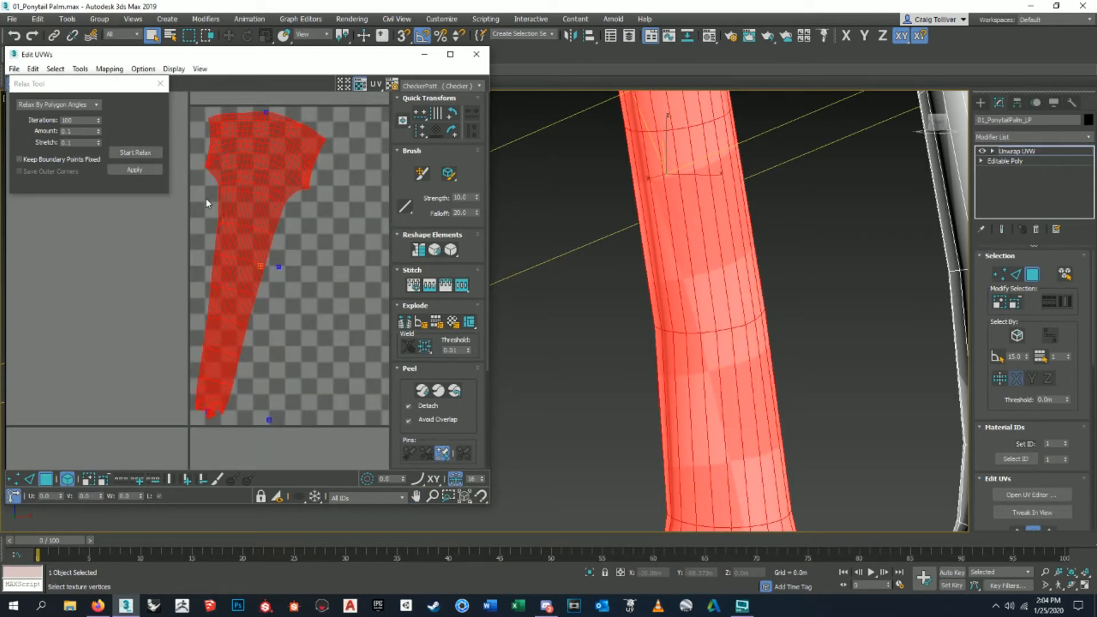
Briefly relax the trunk shell by polygon angles with 0.1 stretch, and deselect it to check the checker squares.
left_click(152, 152)
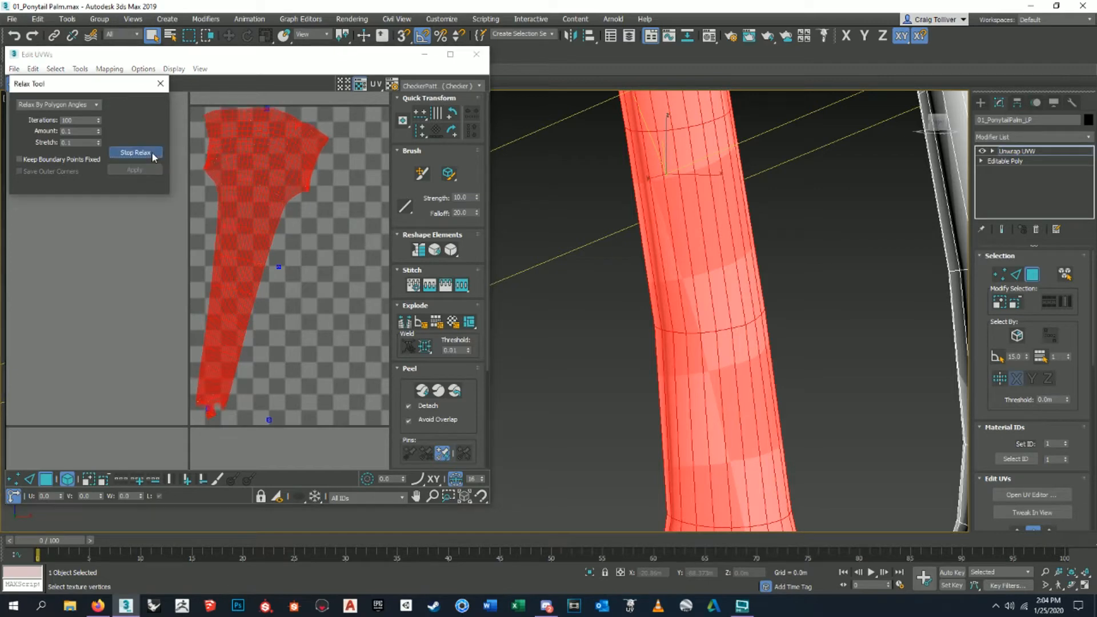
scroll(719, 269, "down", 4)
middle_click_drag(720, 269, 793, 354)
scroll(752, 317, "down", 2)
left_click(823, 363)
middle_click_drag(249, 268, 230, 249)
scroll(229, 247, "down", 1)
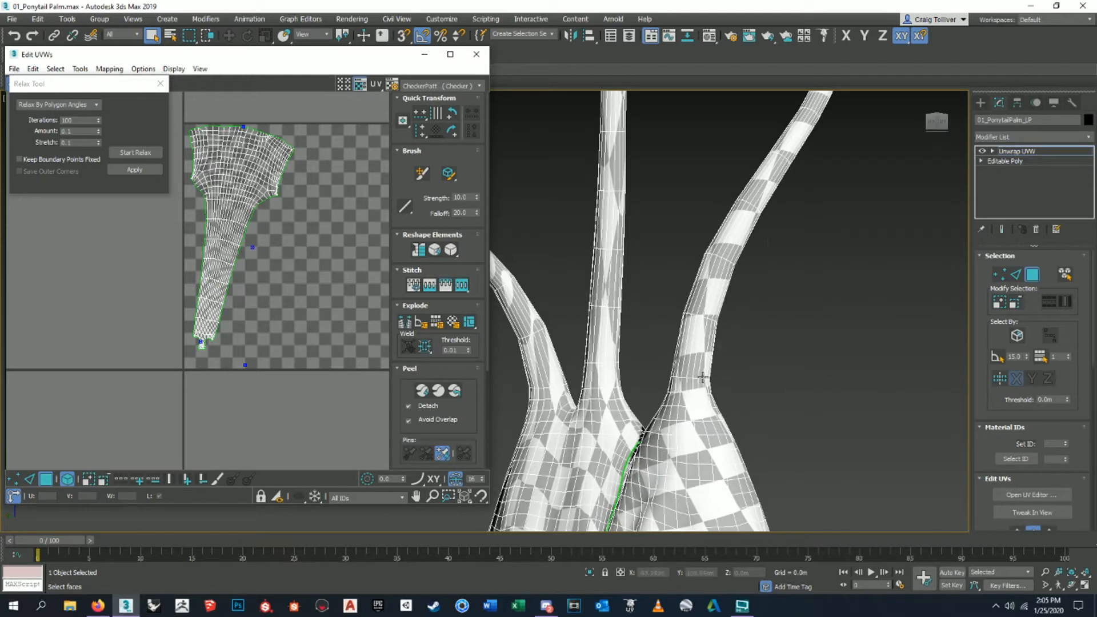
Close the Relax tool, and rotate the whole relaxed trunk shell upright so its wide base points down.
middle_click_drag(201, 252, 194, 235)
scroll(196, 238, "down", 2)
middle_click_drag(245, 287, 285, 341)
key("ctrl+a")
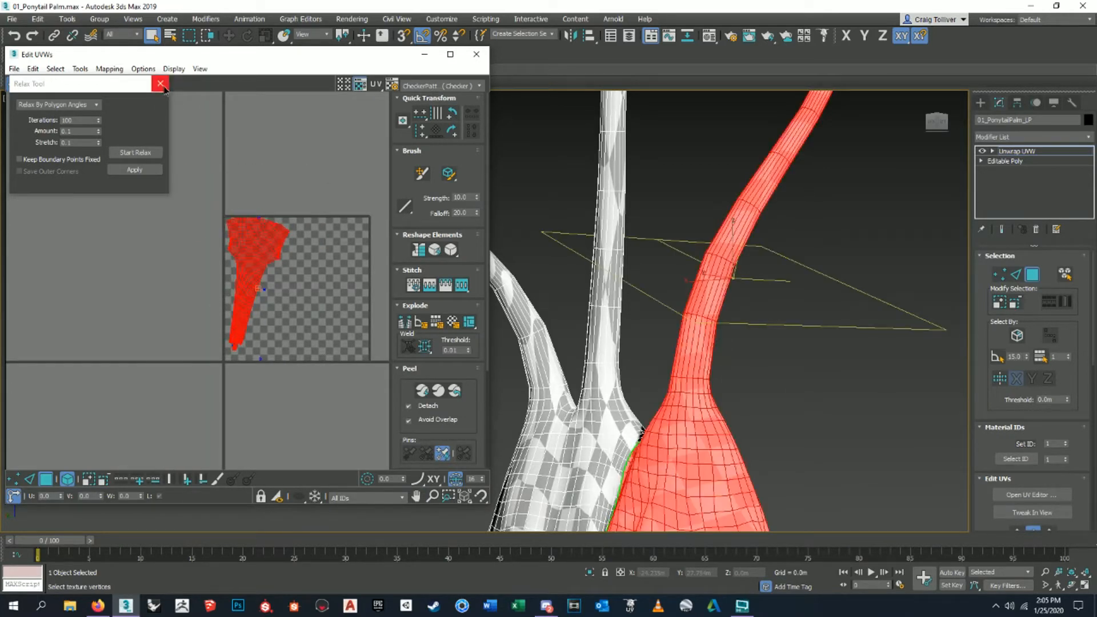
left_click(160, 83)
middle_click_drag(304, 276, 297, 272)
left_click(30, 84)
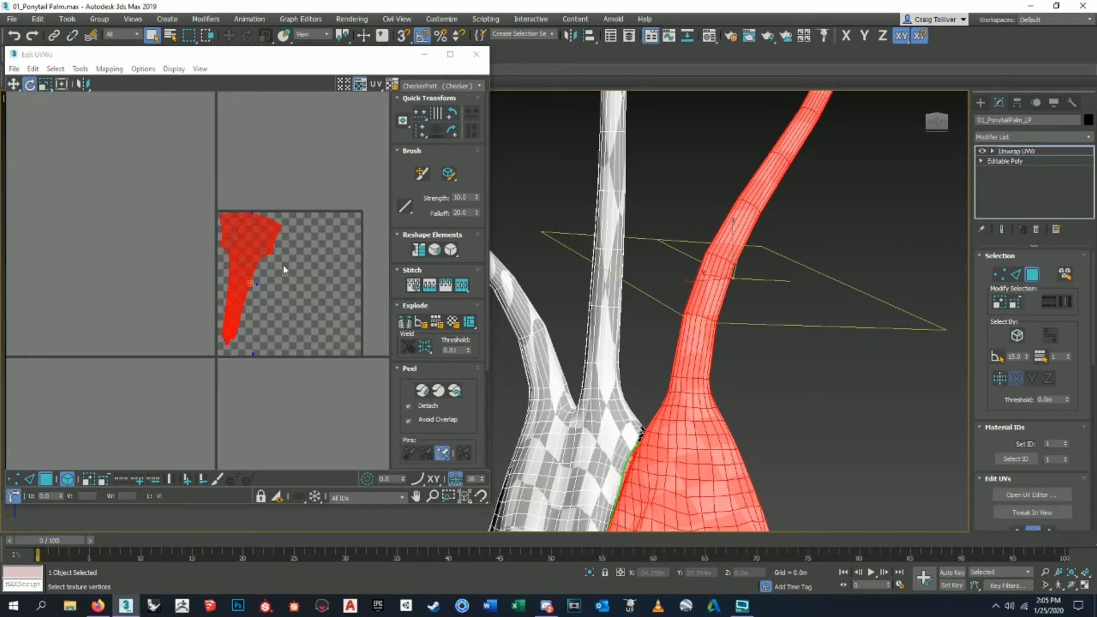
left_click_drag(286, 269, 257, 360)
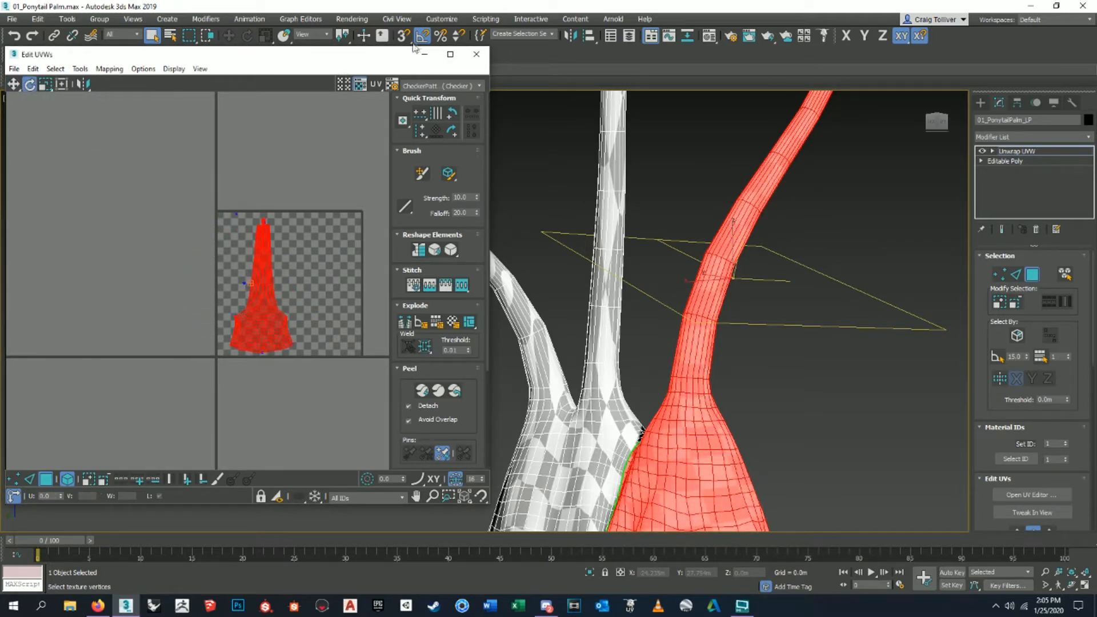
scroll(260, 298, "up", 5)
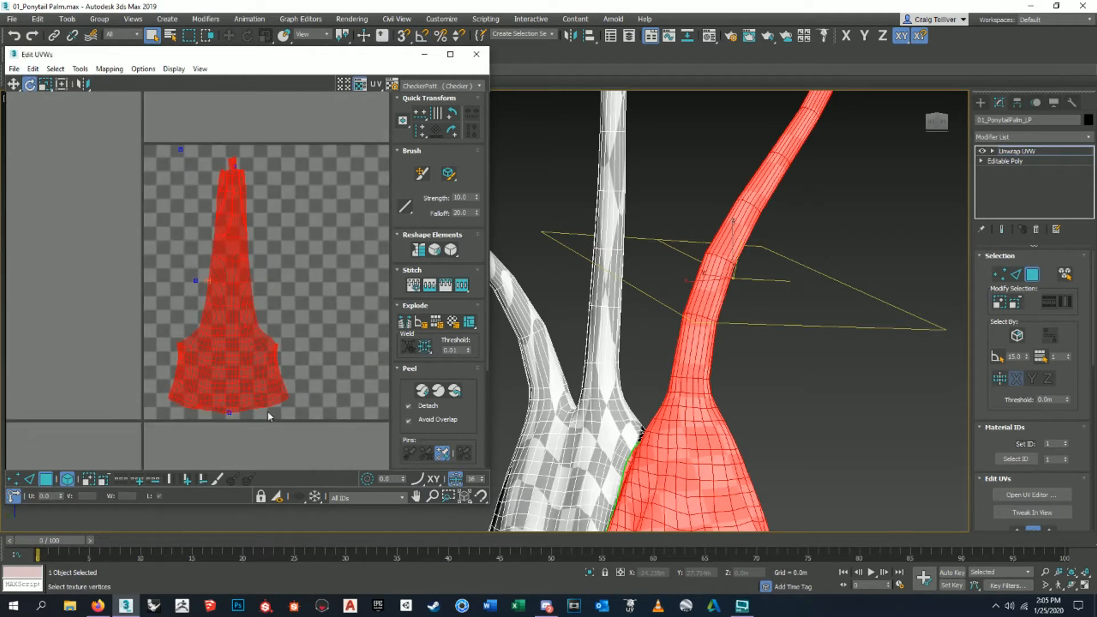
left_click_drag(264, 394, 273, 405)
Deselect the shell and examine the checker squares around the finished trunk and its base for distortion.
left_click(799, 343)
middle_click_drag(799, 343, 644, 326, "alt")
scroll(607, 322, "down", 3)
scroll(640, 394, "up", 5)
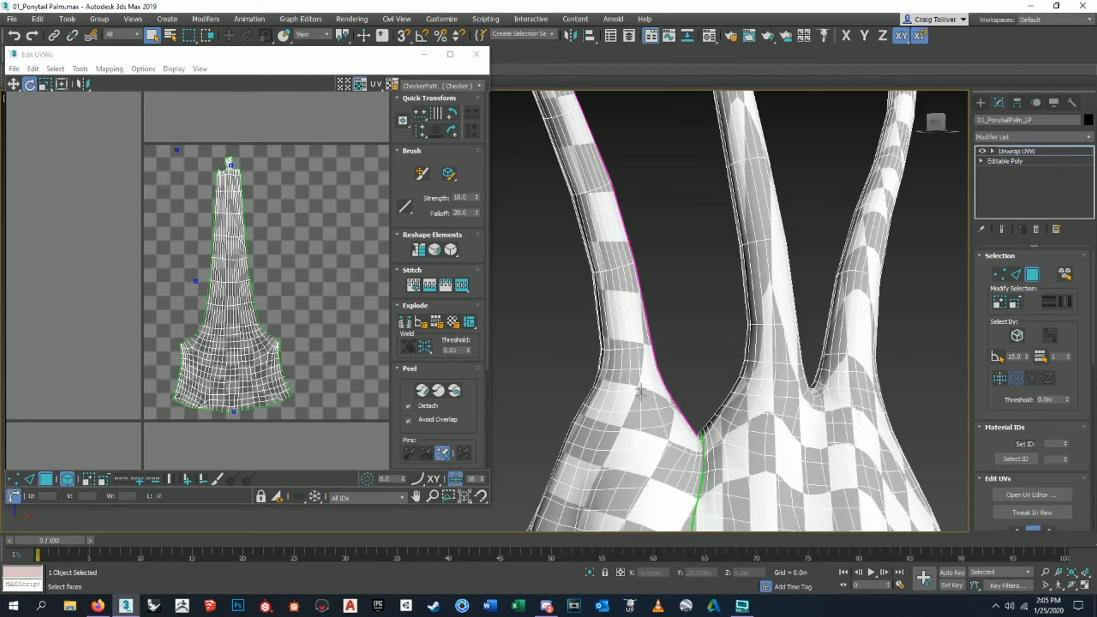
middle_click_drag(686, 348, 603, 293, "alt")
scroll(663, 349, "down", 3)
scroll(292, 335, "down", 3)
Select the finished trunk shell and move it out to the empty area beside the checker tile.
left_click_drag(76, 413, 366, 157)
key("w")
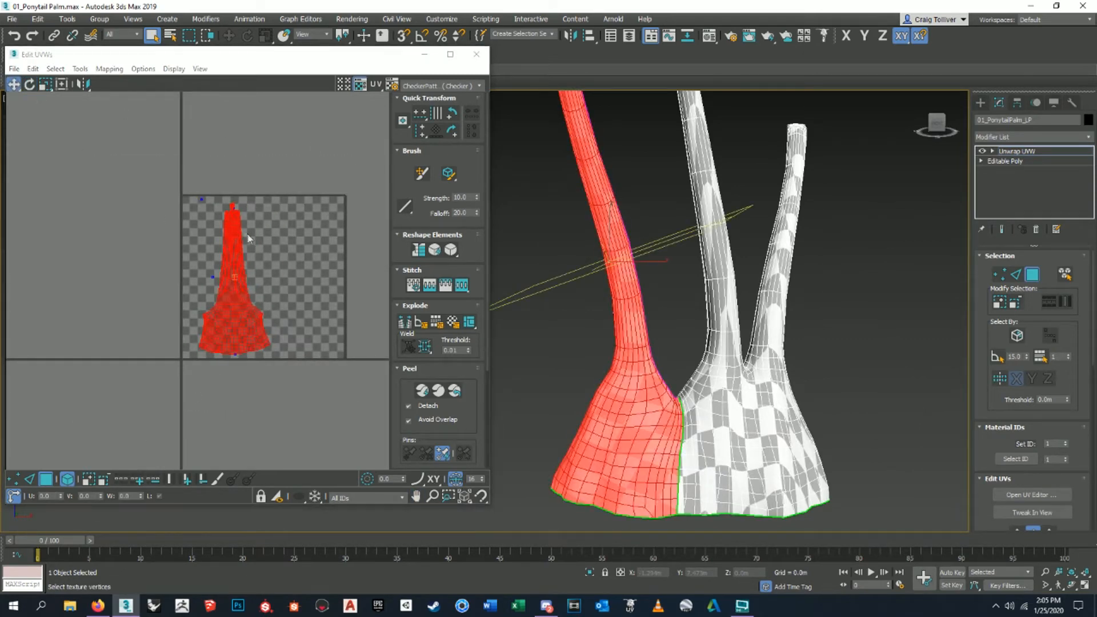
middle_click_drag(670, 345, 661, 347)
scroll(253, 308, "down", 2)
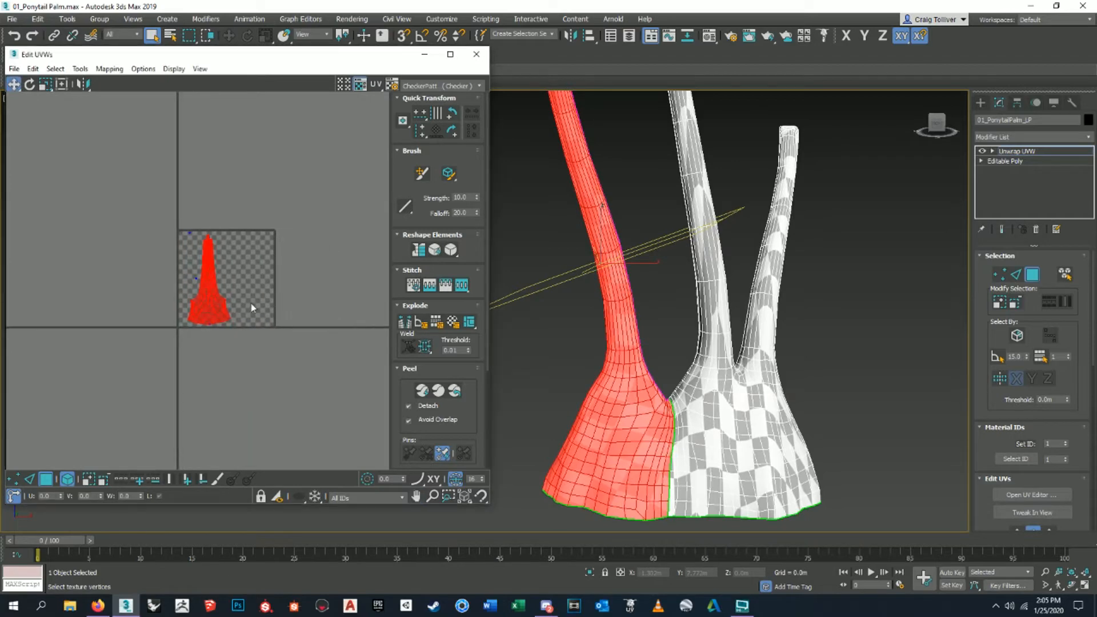
left_click_drag(210, 312, 56, 313)
left_click(632, 376)
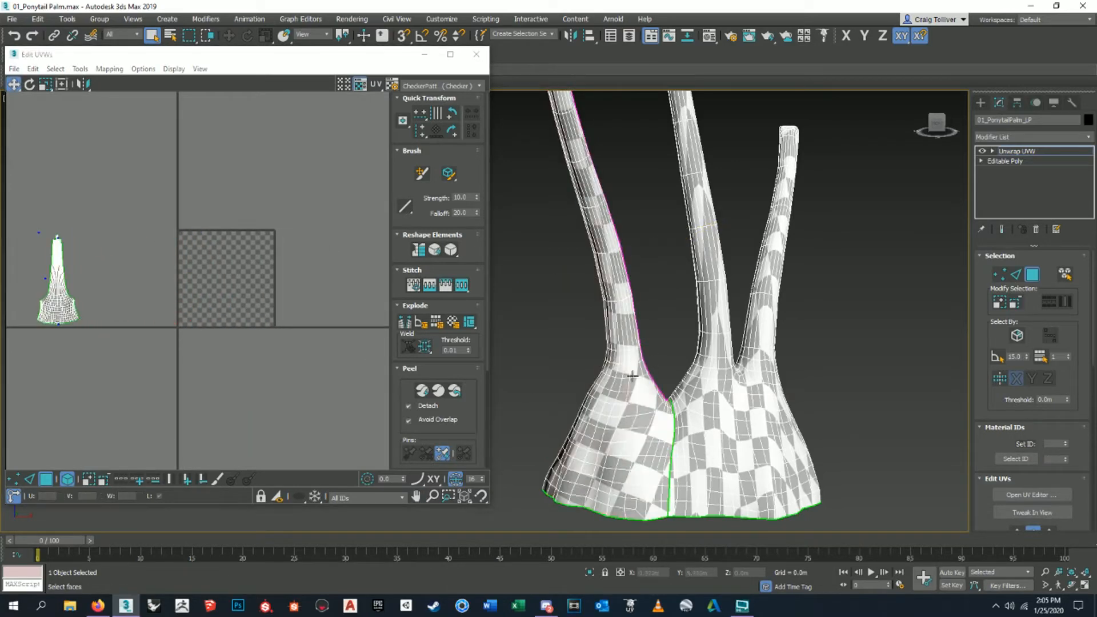
Examine the checker pattern on the two remaining trunks and the UV shell they still share.
middle_click_drag(645, 343, 633, 345, "alt")
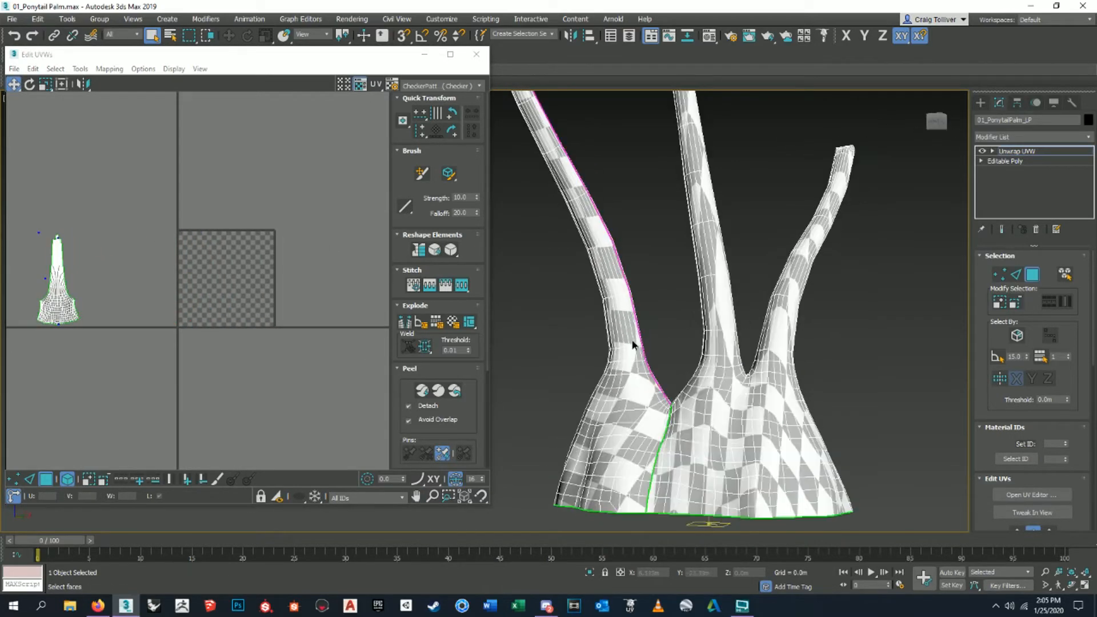
scroll(630, 339, "up", 3)
scroll(631, 349, "down", 2)
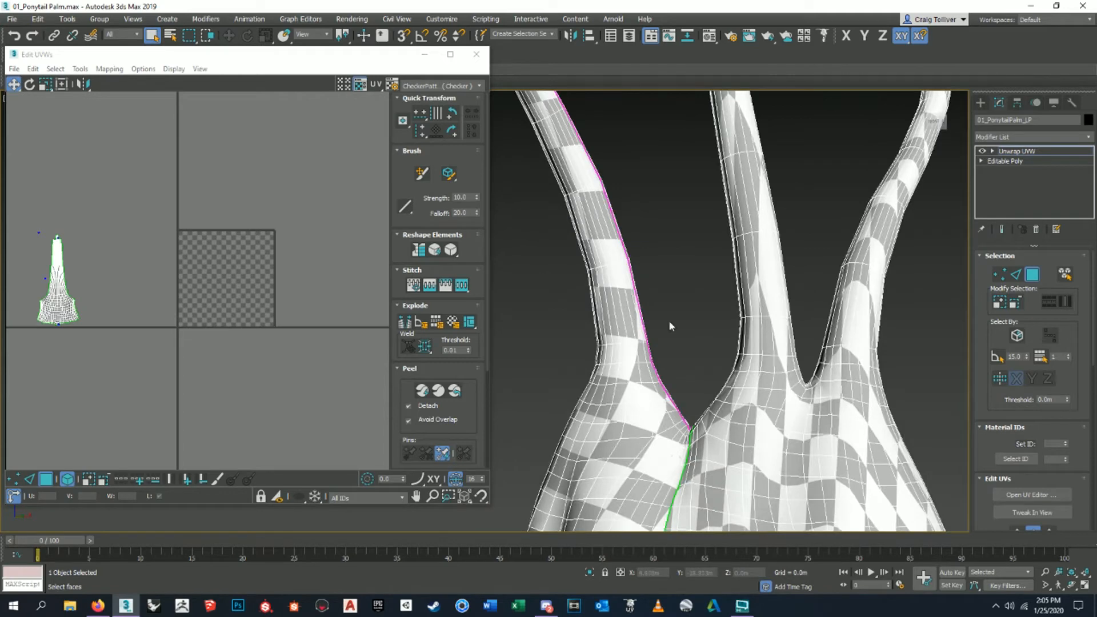
middle_click_drag(670, 326, 632, 309)
middle_click_drag(706, 187, 721, 341)
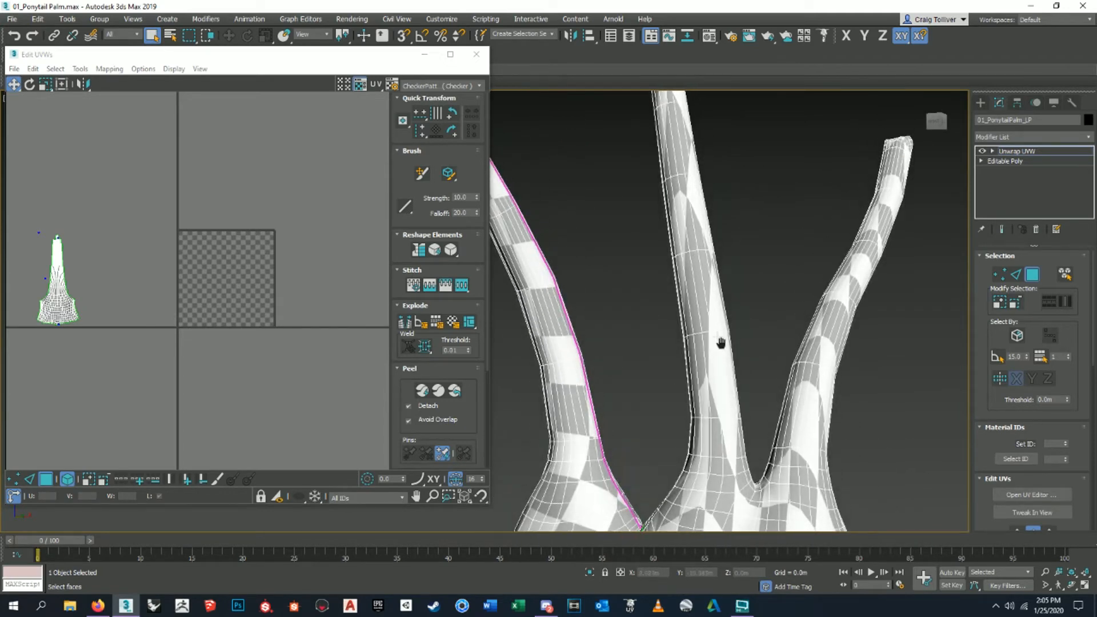
scroll(734, 336, "down", 5)
middle_click_drag(710, 282, 717, 303, "alt")
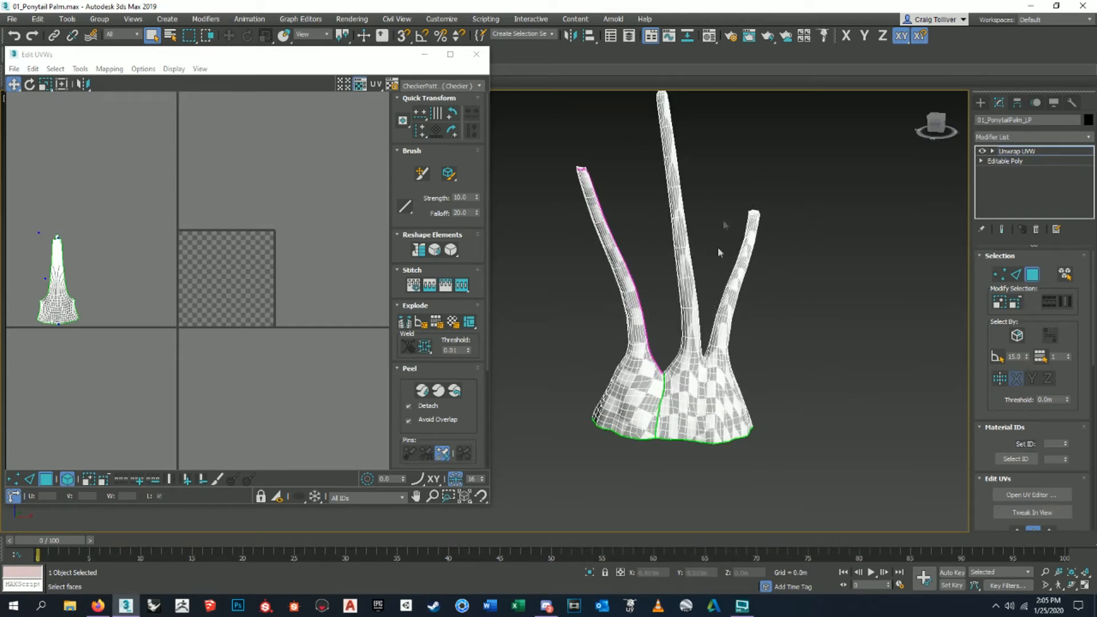
mouse_move(770, 387)
middle_mouse_down("alt")
mouse_move(754, 424)
mouse_move(769, 409)
middle_mouse_up("alt")
mouse_move(236, 311)
middle_mouse_down()
mouse_move(89, 304)
mouse_move(159, 304)
middle_mouse_up()
scroll(284, 219, "up", 4)
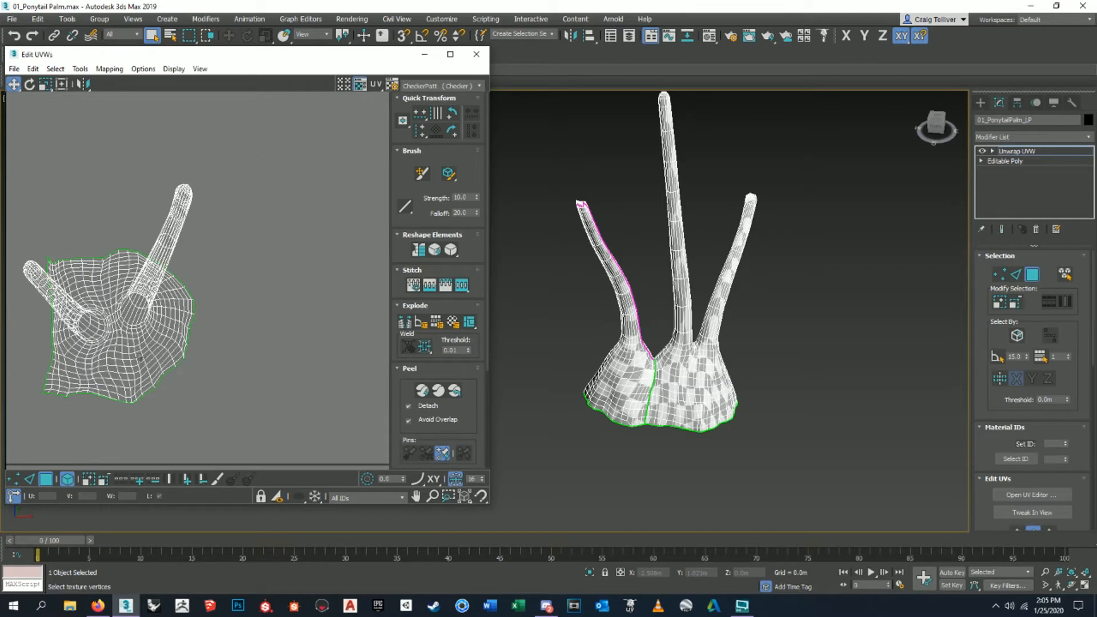
middle_click_drag(817, 341, 702, 347, "alt")
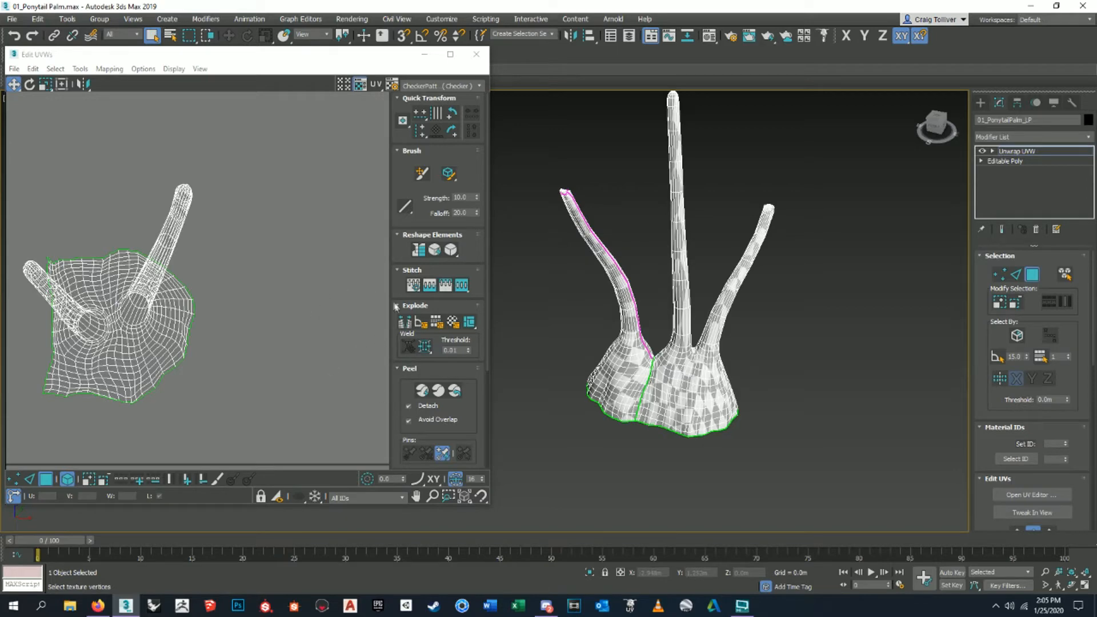
Select a strip of faces from the fork between the two remaining trunks down one side of the base.
scroll(729, 345, "up", 3)
scroll(729, 346, "down", 4)
scroll(674, 348, "up", 6)
middle_click_drag(644, 336, 653, 303)
left_click(641, 297)
middle_click_drag(645, 359, 646, 326, "alt")
left_click(636, 316, "ctrl")
left_click(625, 344, "ctrl")
left_click(613, 381, "ctrl")
middle_click_drag(631, 423, 657, 257)
left_click(643, 240, "ctrl")
left_click(639, 283, "ctrl")
left_click(636, 329, "ctrl")
left_click(640, 377, "ctrl")
left_click(642, 416, "ctrl")
middle_click_drag(653, 421, 666, 302)
left_click(661, 345, "ctrl")
left_click(656, 391, "ctrl")
left_click(654, 428, "ctrl")
Extend the face strip from the fork down the opposite side to the lower edge of the base.
scroll(677, 382, "down", 3)
middle_click_drag(677, 381, 634, 358)
scroll(621, 326, "up", 5)
scroll(623, 328, "down", 5)
scroll(634, 358, "up", 5)
scroll(634, 358, "up", 2)
left_click(625, 370, "ctrl")
left_click(620, 422, "ctrl")
scroll(619, 423, "down", 4)
middle_click_drag(619, 423, 659, 293)
left_click(661, 320, "ctrl")
left_click(657, 338, "ctrl")
left_click(651, 366, "ctrl")
left_click(645, 392, "ctrl")
left_click(640, 417, "ctrl")
left_click(634, 440, "ctrl")
left_click(631, 466, "ctrl")
left_click(618, 483, "ctrl")
left_click(618, 501, "ctrl")
left_click(615, 516, "ctrl")
middle_click_drag(618, 429, 654, 342)
scroll(653, 343, "down", 2)
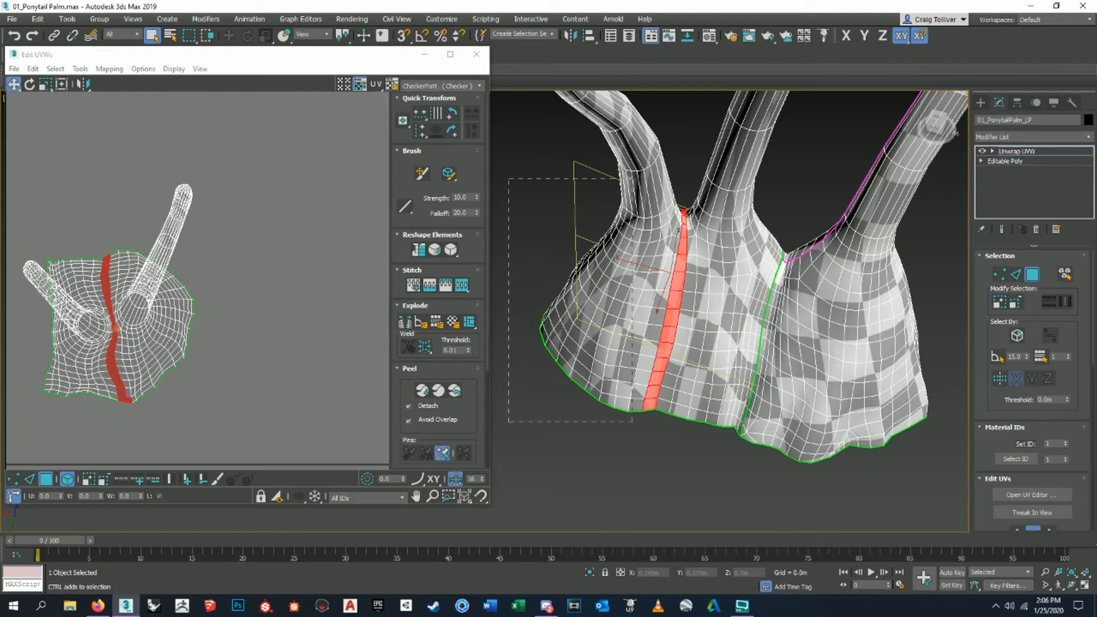
Add the outer trunk's lower stem and the base faces on its side of the strip to the selection.
left_click_drag(631, 422, 642, 391, "ctrl")
left_click_drag(673, 197, 673, 198, "ctrl")
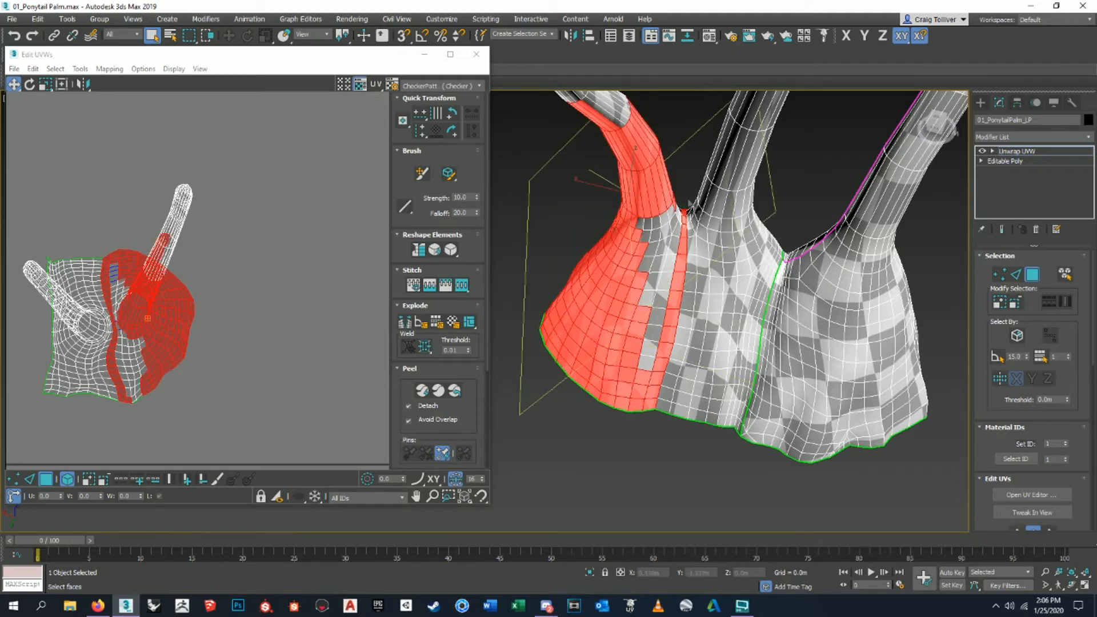
middle_click_drag(683, 212, 563, 274, "alt")
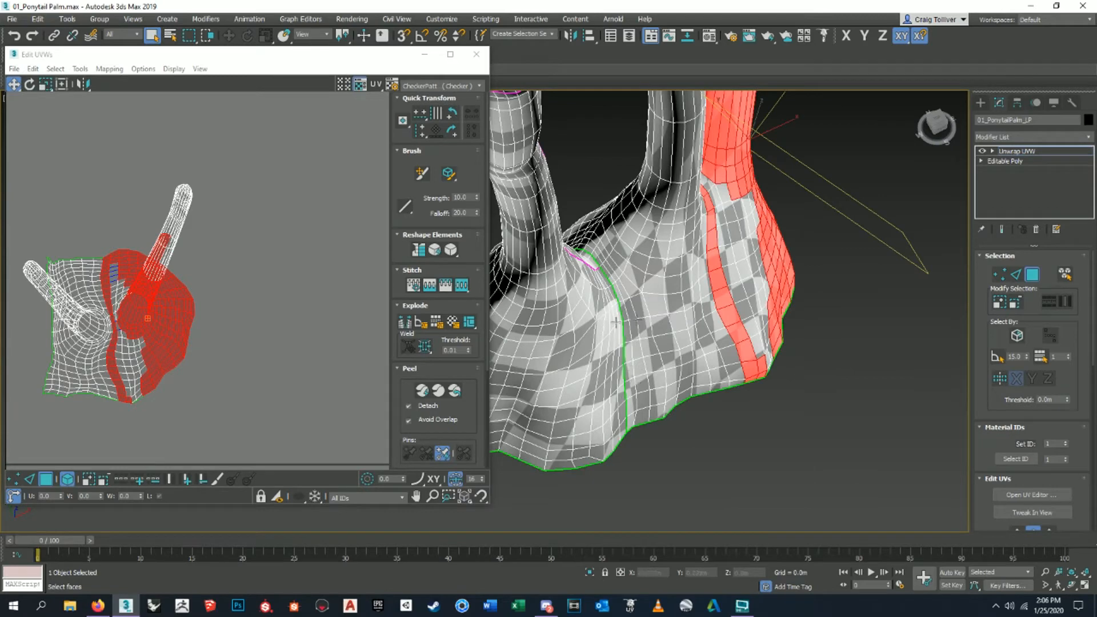
Add the unselected faces between the strip and the outer trunk's selection on one side of the base.
middle_click_drag(748, 337, 705, 329, "alt")
scroll(690, 386, "up", 5)
left_click(683, 407, "ctrl")
left_click(697, 396, "ctrl")
left_click(697, 374, "ctrl")
left_click(681, 380, "ctrl")
left_click(659, 333, "ctrl")
left_click(679, 326, "ctrl")
left_click(697, 283, "ctrl")
left_click(679, 268, "ctrl")
left_click(645, 277, "ctrl")
left_click(652, 227, "ctrl")
left_click(676, 225, "ctrl")
left_click(703, 215, "ctrl")
left_click(723, 209, "ctrl")
scroll(731, 202, "down", 4)
middle_click_drag(732, 208, 737, 357)
left_click_drag(690, 376, 690, 375, "ctrl")
Fill the remaining unselected faces below the outer trunk on the opposite side of the base.
middle_click_drag(760, 316, 579, 321, "alt")
middle_click_drag(726, 324, 594, 168, "alt")
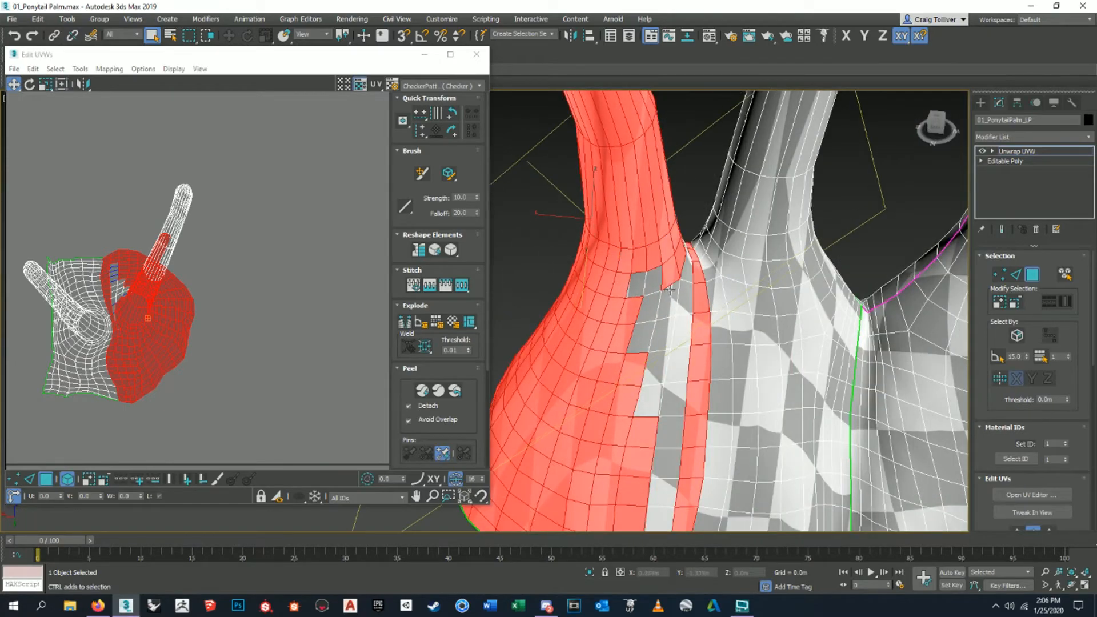
middle_click_drag(688, 259, 718, 265, "alt")
left_click(718, 268, "ctrl")
left_click(704, 310, "ctrl")
left_click(698, 341, "ctrl")
left_click(688, 377, "ctrl")
left_click(666, 464, "ctrl")
left_click(660, 487, "ctrl")
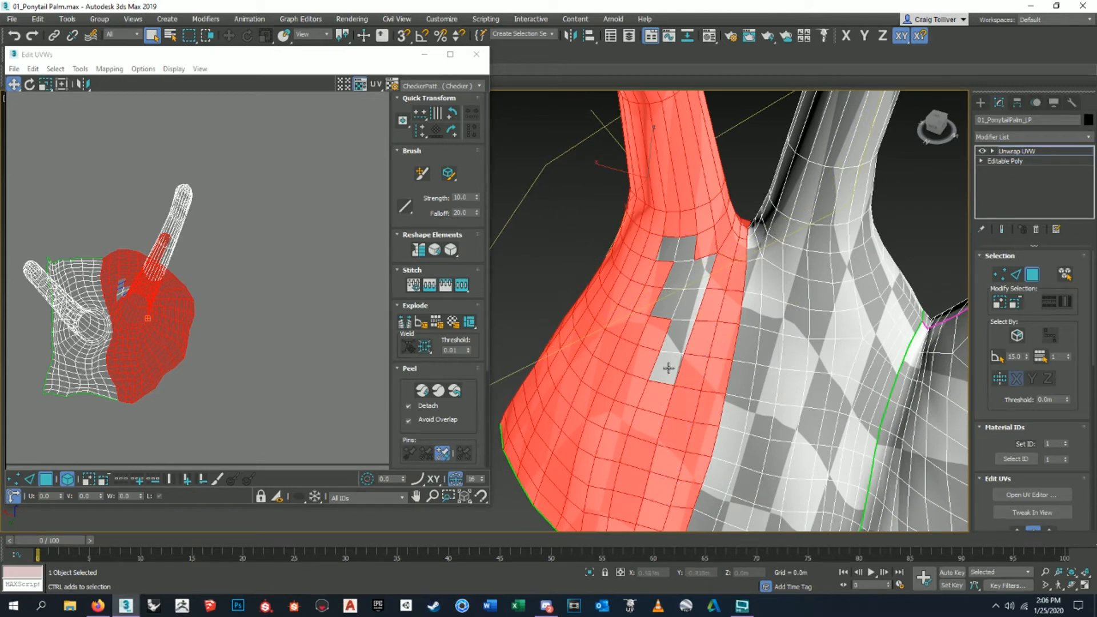
left_click(669, 368, "ctrl")
left_click(672, 340, "ctrl")
left_click(691, 306, "ctrl")
left_click(693, 276, "ctrl")
left_click(677, 280, "ctrl")
left_click(683, 246, "ctrl")
left_click(665, 247, "ctrl")
left_click(662, 300, "ctrl")
Add the outer trunk's upper stem and rounded tip to the face selection.
scroll(657, 309, "down", 5)
middle_click_drag(656, 313, 876, 307, "alt")
middle_click_drag(748, 226, 765, 440)
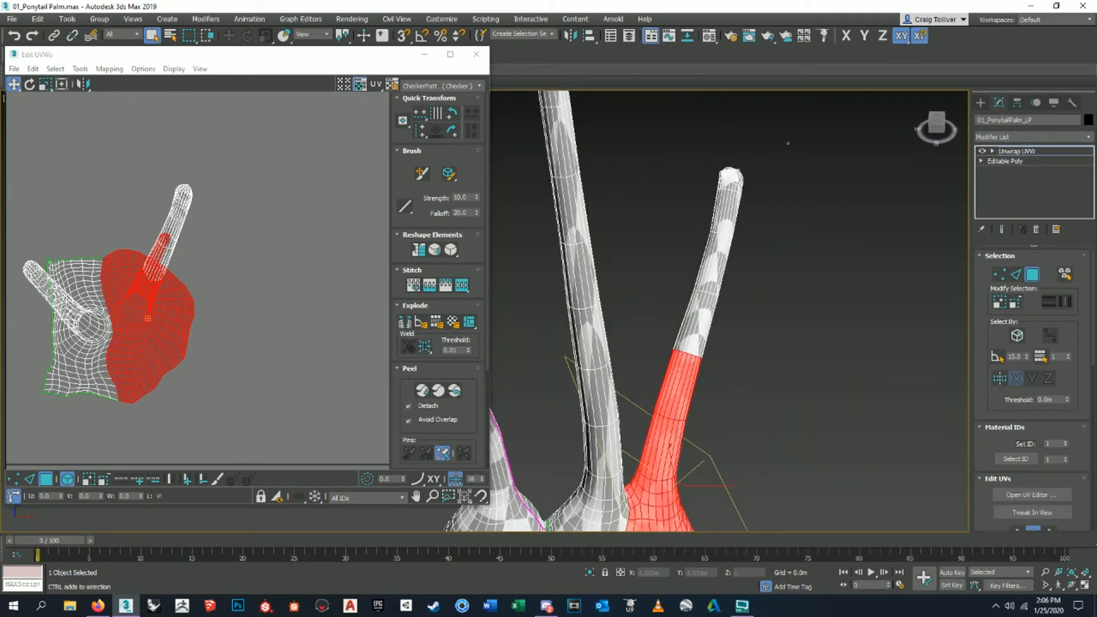
left_click_drag(789, 143, 623, 372, "ctrl")
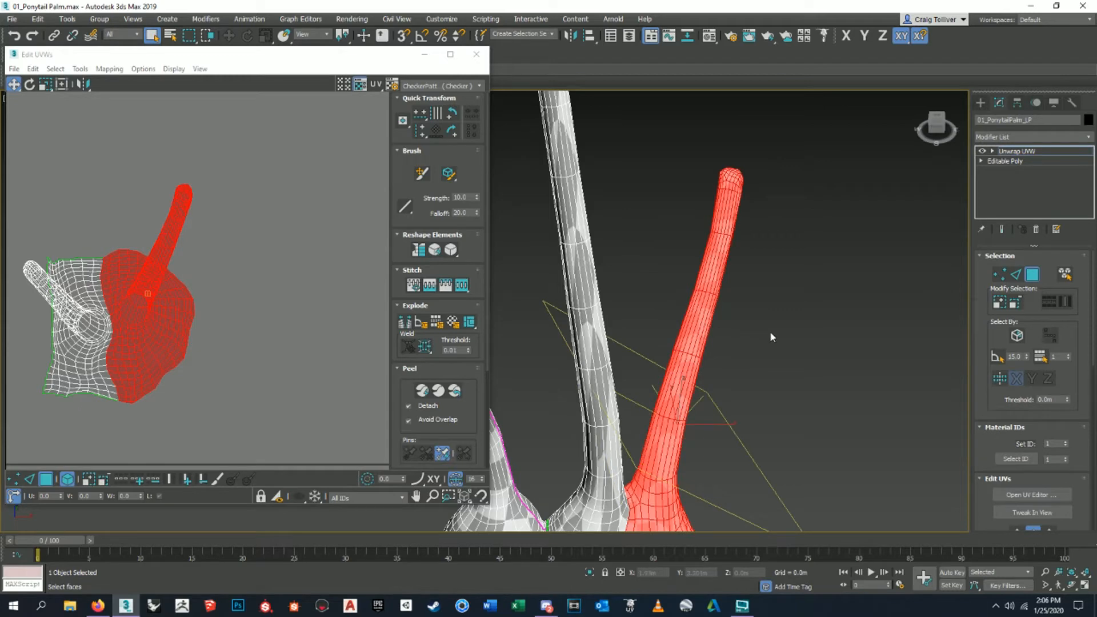
Break the selected outer trunk and base faces off the shared shell as a separate UV shell.
scroll(302, 267, "down", 8)
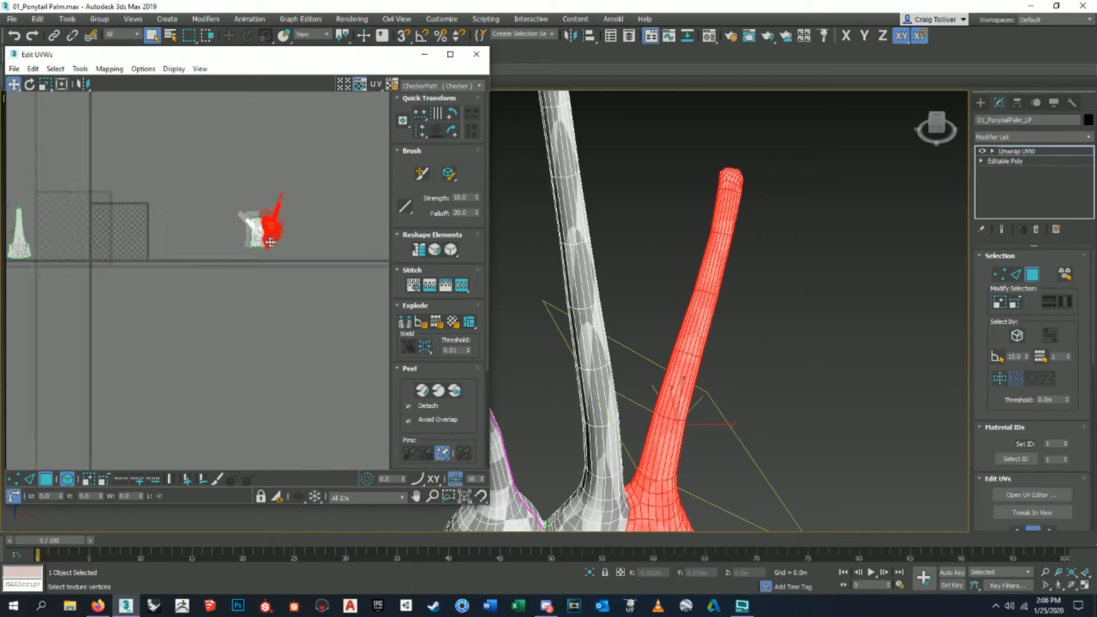
scroll(303, 259, "up", 4)
middle_click_drag(709, 349, 666, 366, "alt")
scroll(272, 219, "up", 3)
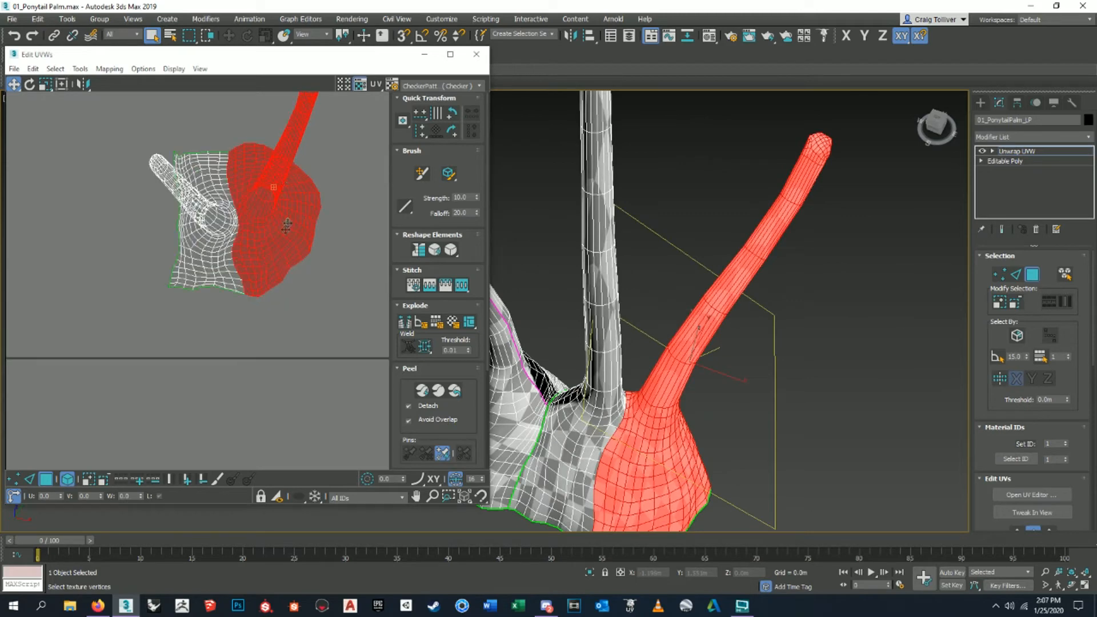
middle_click_drag(287, 224, 278, 264)
right_click(275, 233)
left_click(263, 254)
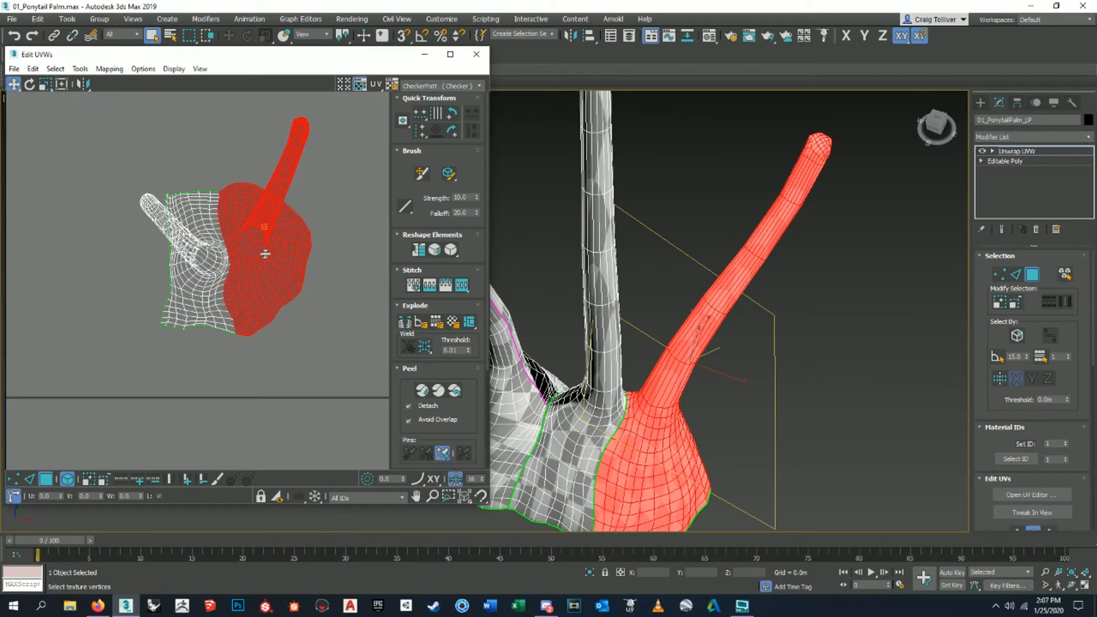
Move the detached outer trunk shell onto the checker tile and deselect it.
scroll(264, 255, "down", 5)
left_click_drag(263, 254, 114, 254)
left_click(165, 283)
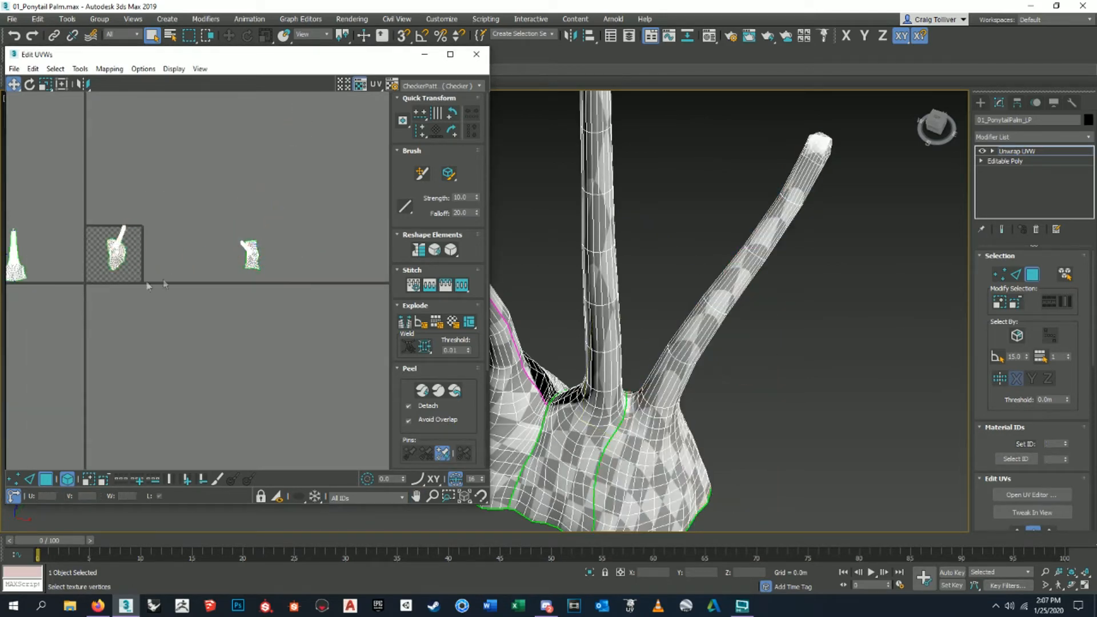
middle_click_drag(166, 283, 201, 284)
Switch to edge selection and select an edge path from the new seam at the fork toward the outer trunk.
scroll(655, 337, "up", 10)
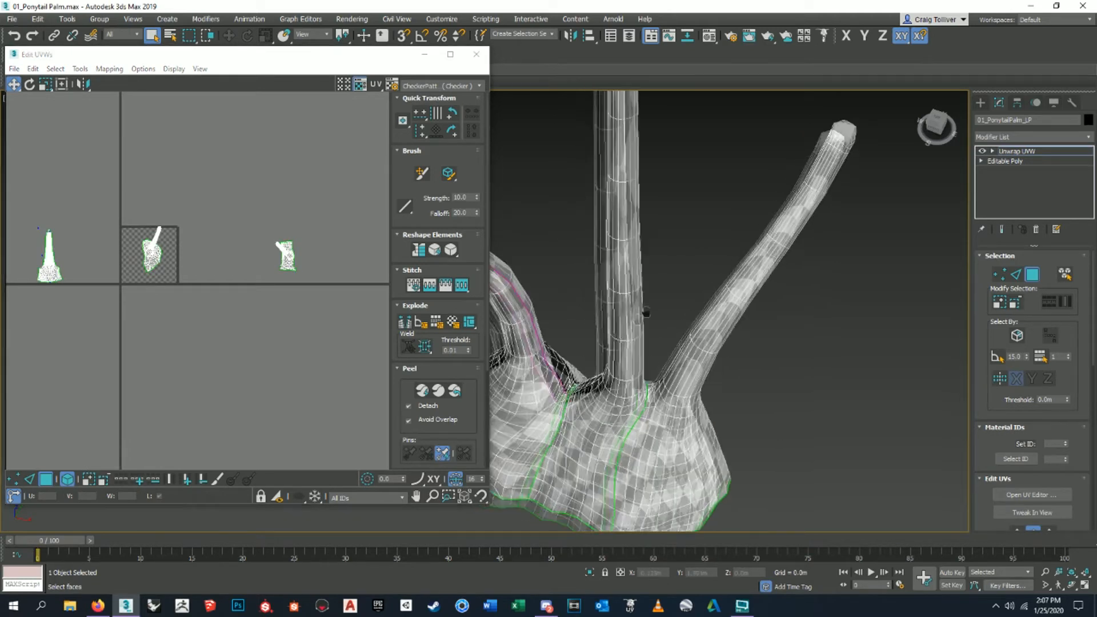
middle_click_drag(695, 365, 648, 397, "alt")
left_click(1016, 275)
scroll(673, 367, "up", 3)
left_click(639, 407)
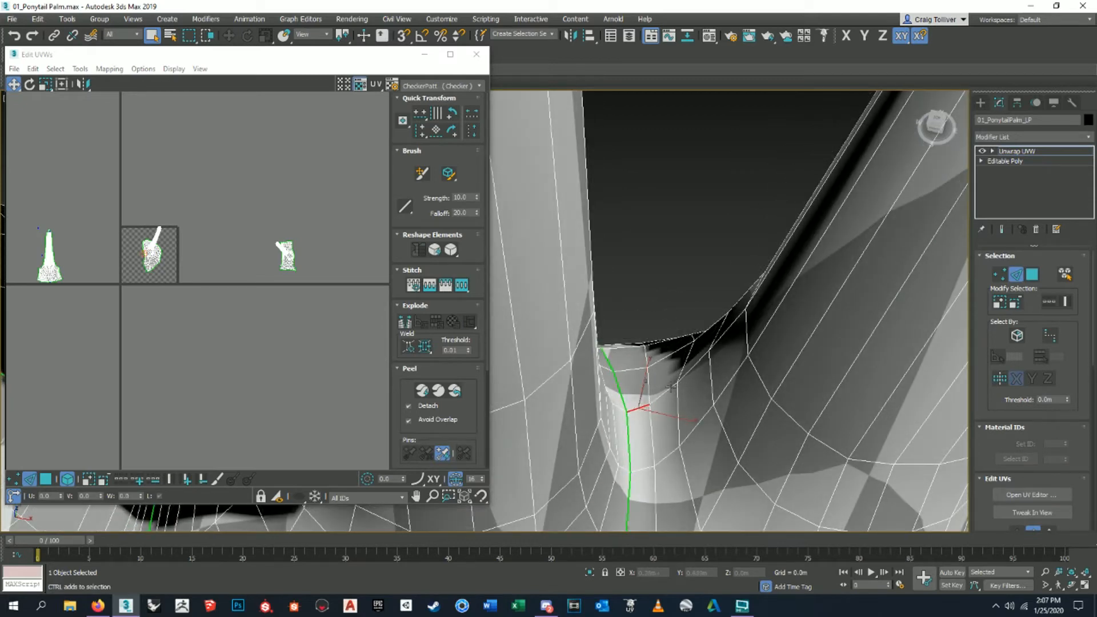
left_click(737, 318, "ctrl")
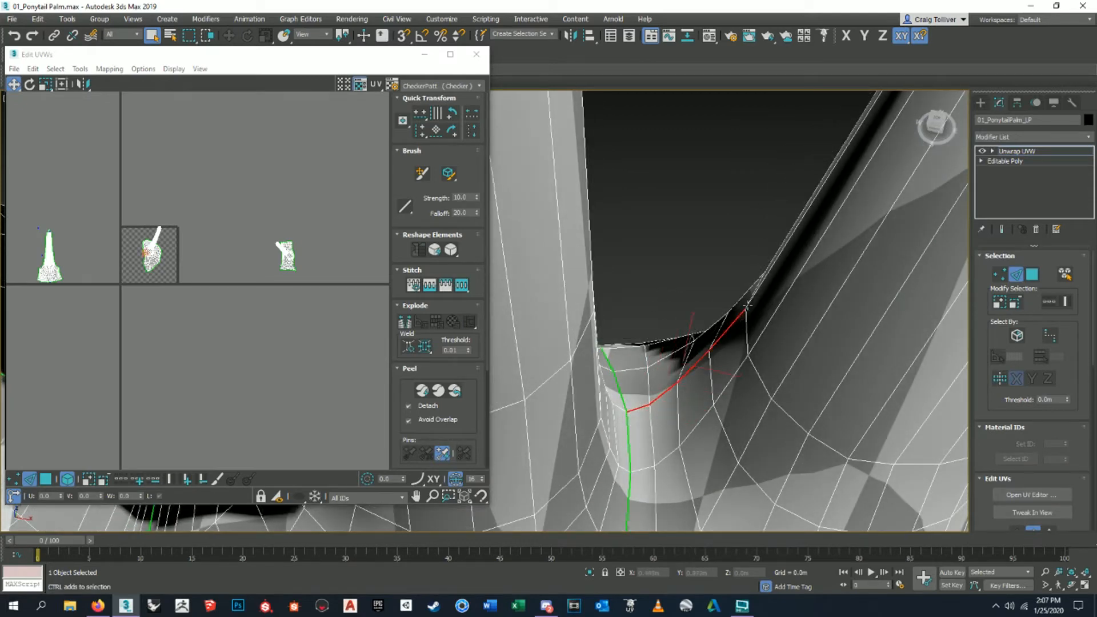
Extend the edge path from the fork up the outer trunk's stem and onto its rounded tip.
scroll(757, 283, "down", 5)
middle_click_drag(757, 282, 734, 262, "alt")
left_click(732, 261, "ctrl")
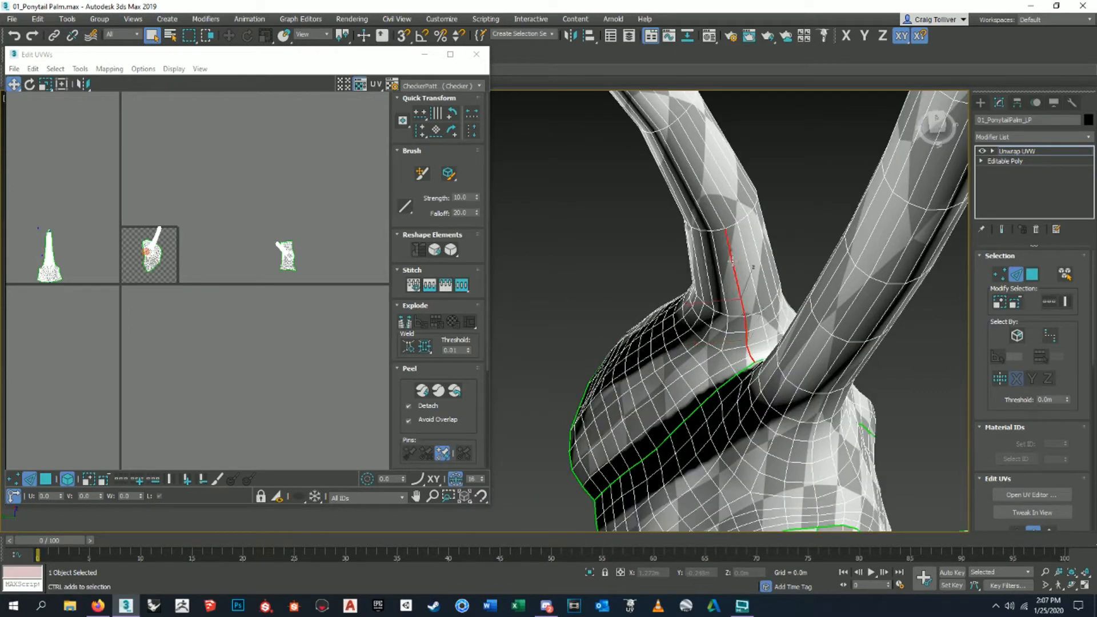
left_click(693, 179, "ctrl")
middle_click_drag(651, 105, 677, 248, "alt")
middle_click_drag(602, 150, 631, 142, "alt")
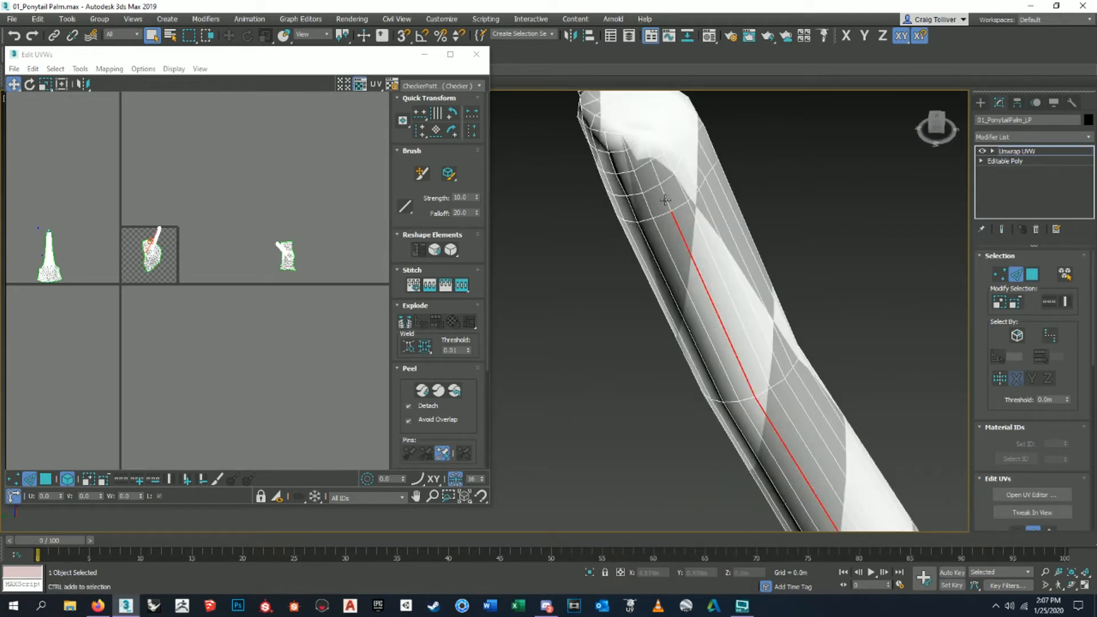
middle_click_drag(647, 146, 699, 409, "alt")
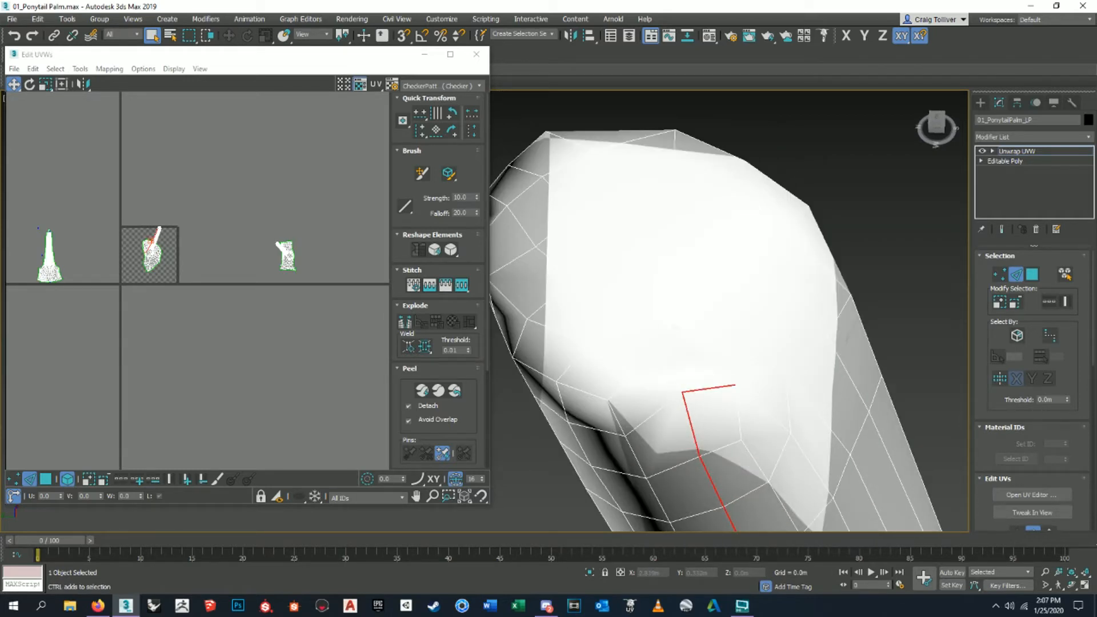
middle_click_drag(765, 369, 784, 323, "alt")
Reposition the outer trunk's UV shell on the checker tile, deselect it, and return to edge selection.
middle_click_drag(197, 276, 131, 288)
middle_click_drag(823, 217, 757, 299, "alt")
scroll(757, 299, "up", 4)
scroll(223, 343, "up", 2)
left_click(45, 479)
left_click_drag(112, 340, 30, 187)
left_click_drag(49, 248, 58, 265)
left_click(662, 371)
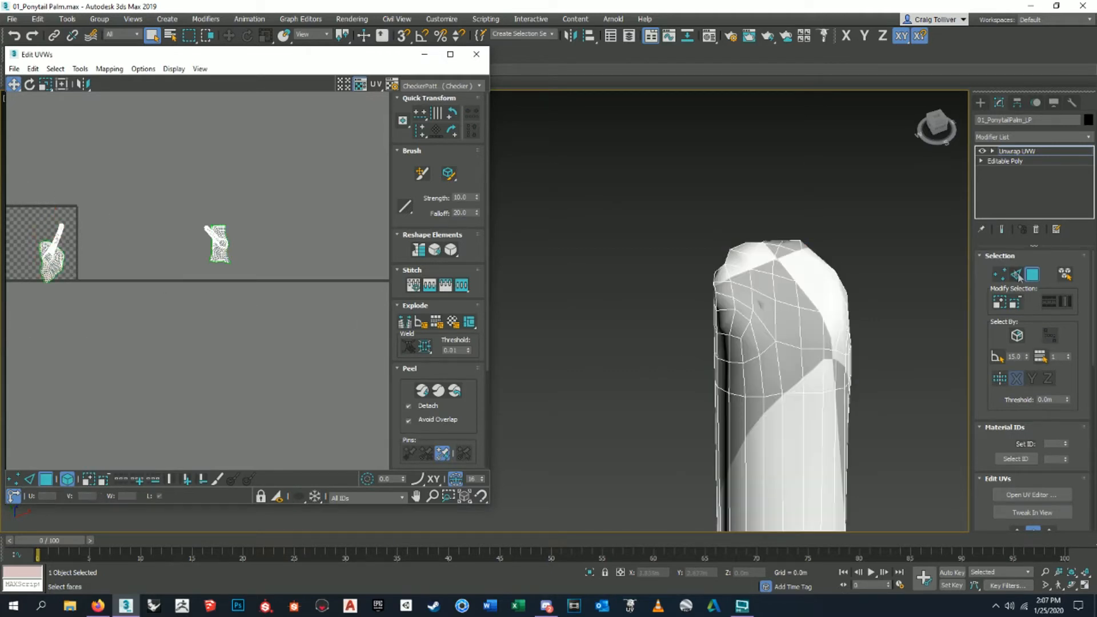
left_click(1016, 274)
Branch the edge path sideways from the top of the stem seam along the near edge of the tip's cap.
scroll(785, 329, "down", 3)
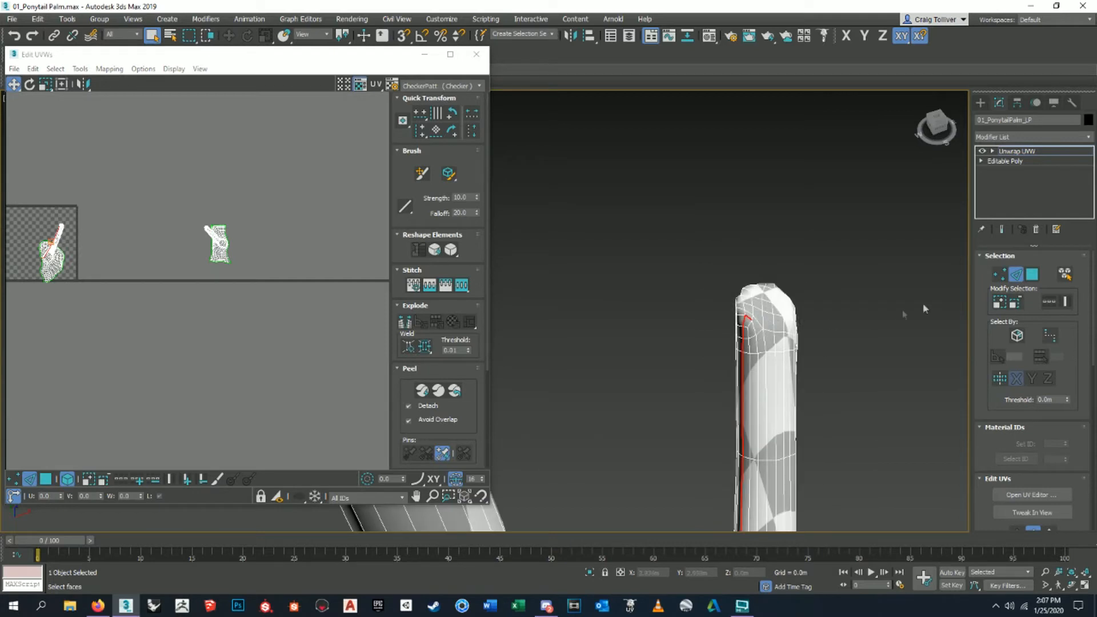
scroll(750, 314, "up", 5)
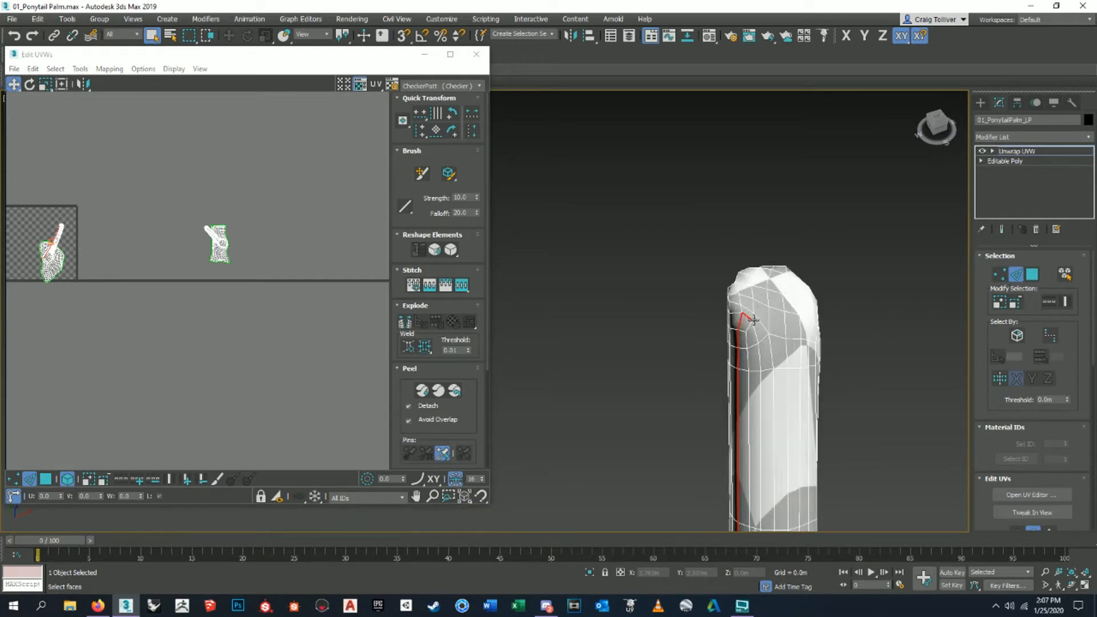
middle_click_drag(757, 324, 780, 341, "alt")
scroll(780, 340, "down", 4)
middle_click_drag(720, 368, 729, 340)
scroll(729, 341, "up", 5)
middle_click_drag(847, 274, 821, 264, "alt")
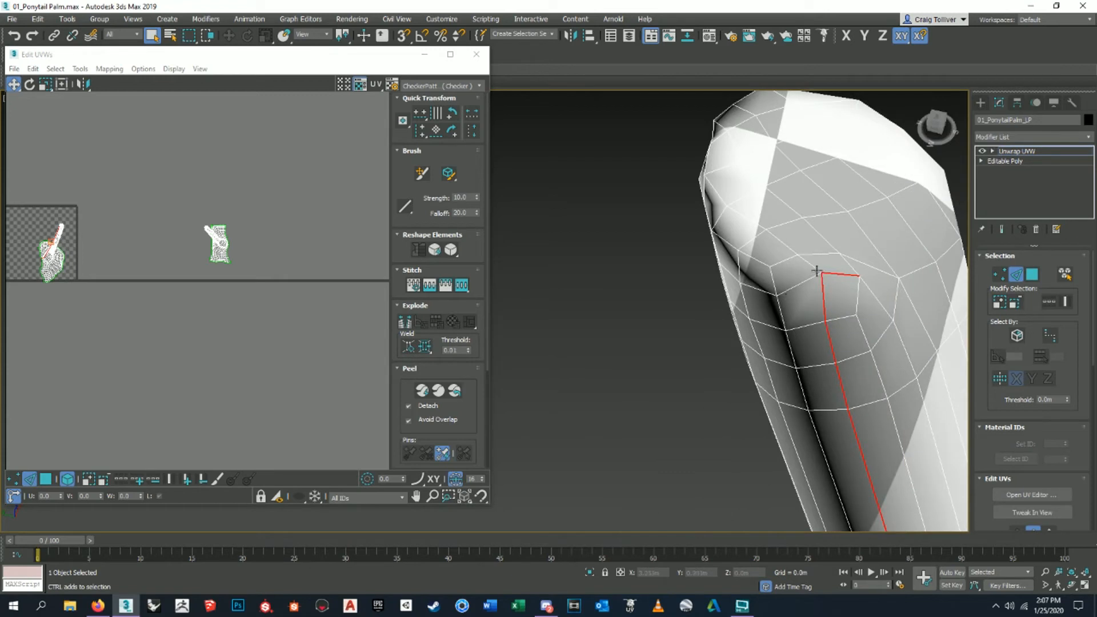
left_click(809, 264, "alt")
scroll(730, 277, "down", 5)
scroll(737, 274, "up", 5)
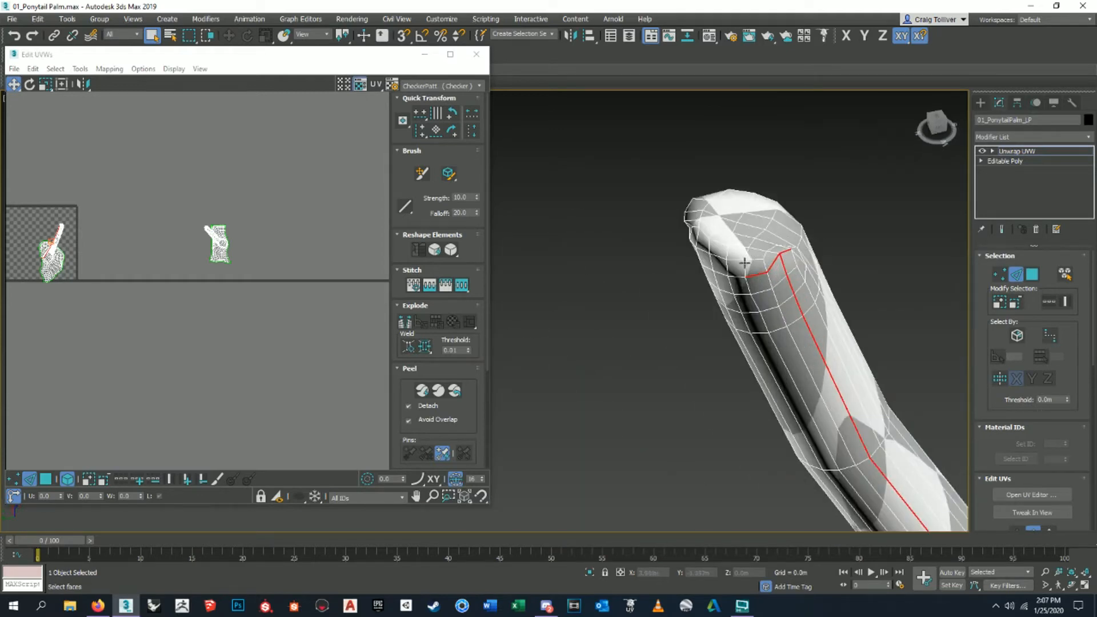
scroll(772, 252, "up", 2)
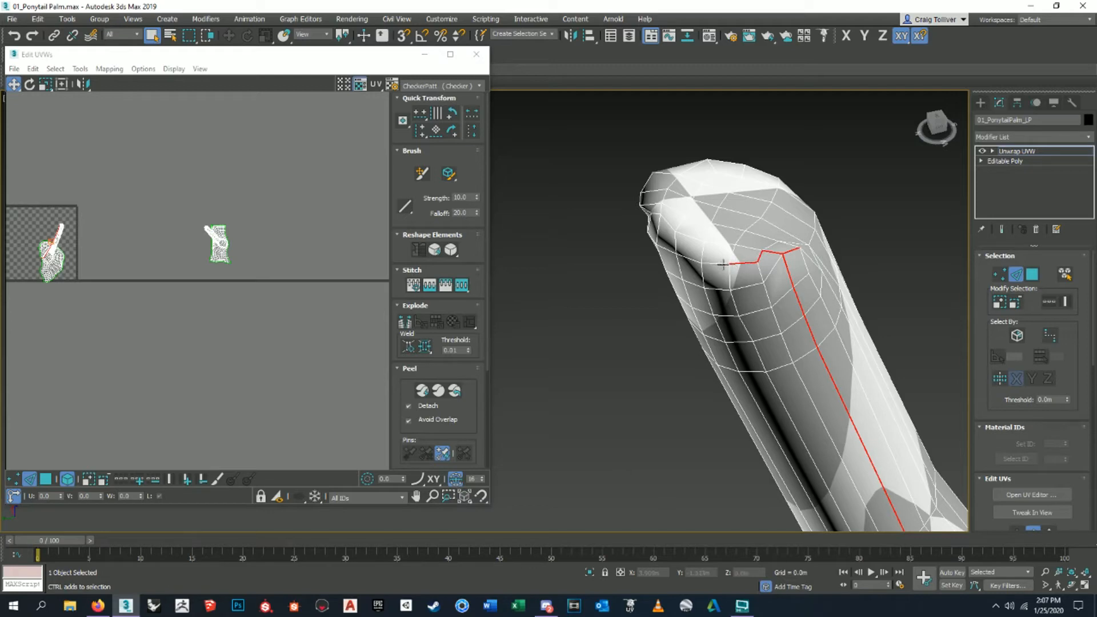
Extend the cap edge path in the opposite direction from the top of the stem seam.
scroll(666, 249, "down", 3)
middle_click_drag(665, 248, 713, 276, "alt")
scroll(748, 318, "up", 2)
scroll(658, 316, "up", 4)
scroll(658, 317, "up", 3)
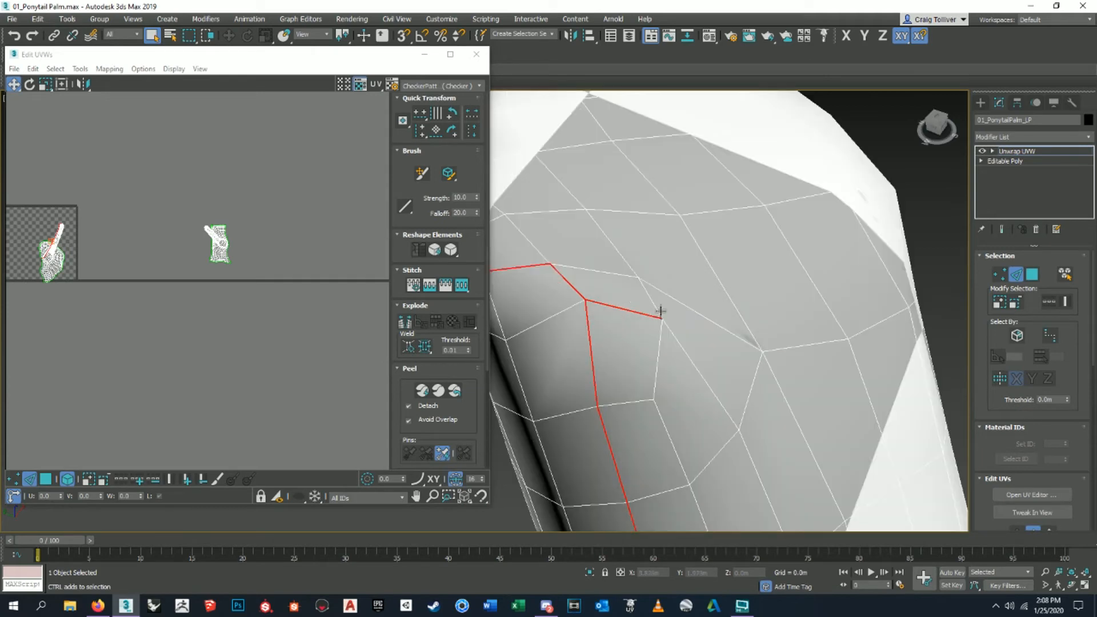
left_click(684, 307, "ctrl")
left_click(890, 319, "ctrl")
Continue the edge selection down and around the side of the outer trunk's rounded tip.
scroll(707, 333, "down", 6)
middle_click_drag(708, 333, 767, 334, "alt")
scroll(767, 334, "up", 2)
scroll(767, 335, "up", 1)
left_click(773, 372, "ctrl")
middle_click_drag(783, 370, 814, 341, "alt")
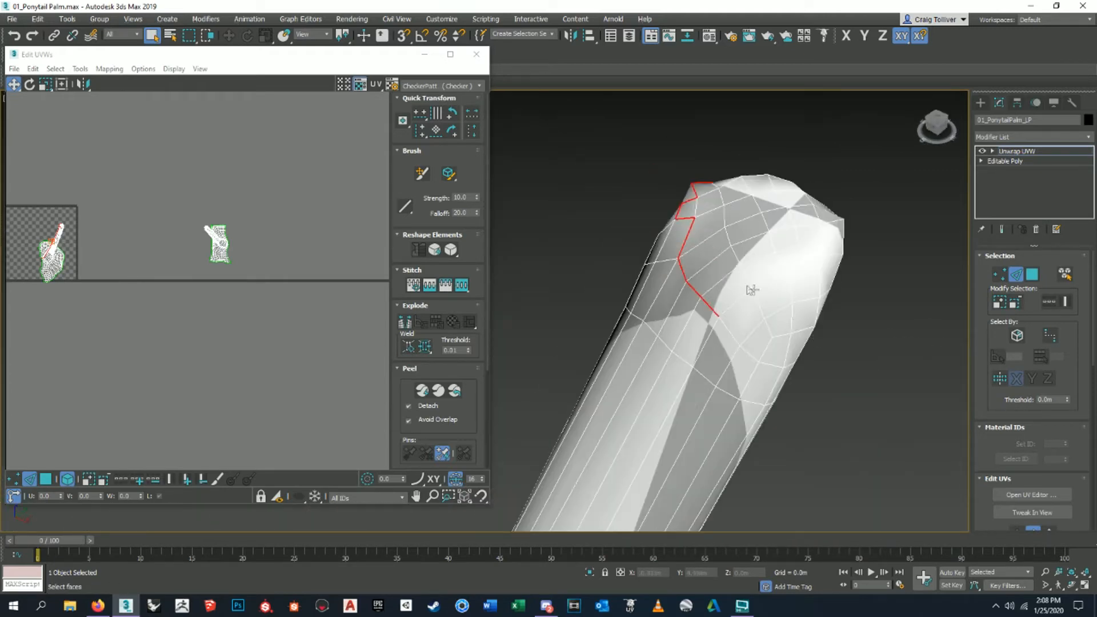
scroll(754, 292, "up", 2)
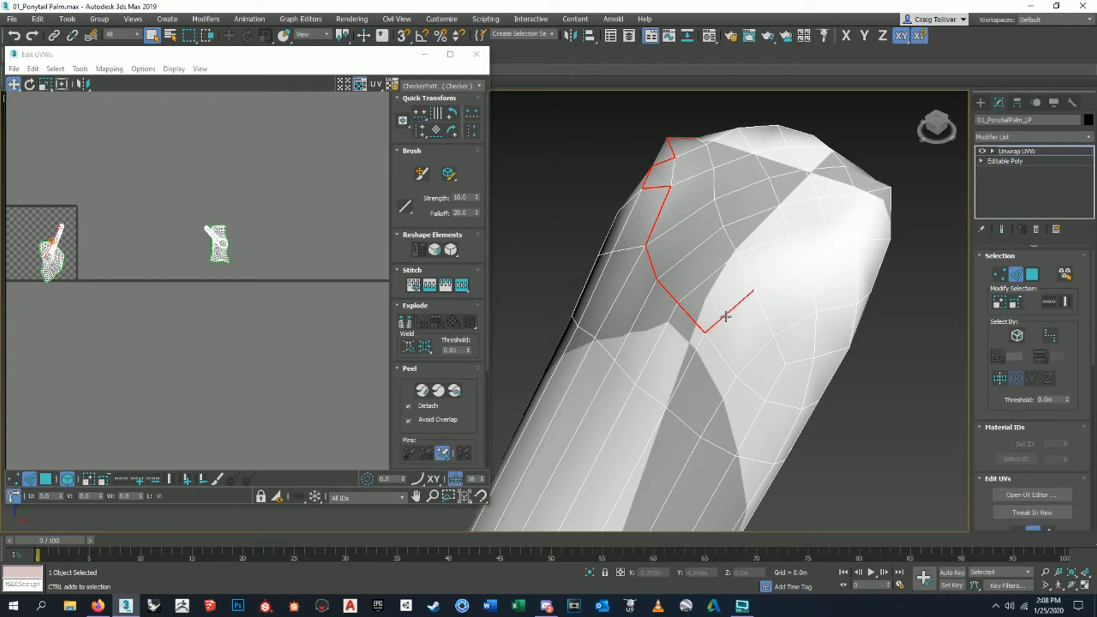
Carry the edge selection around the back of the outer trunk's tip to outline the cap.
scroll(752, 282, "down", 5)
middle_click_drag(752, 282, 714, 263, "alt")
scroll(729, 323, "up", 3)
middle_click_drag(736, 325, 787, 296, "alt")
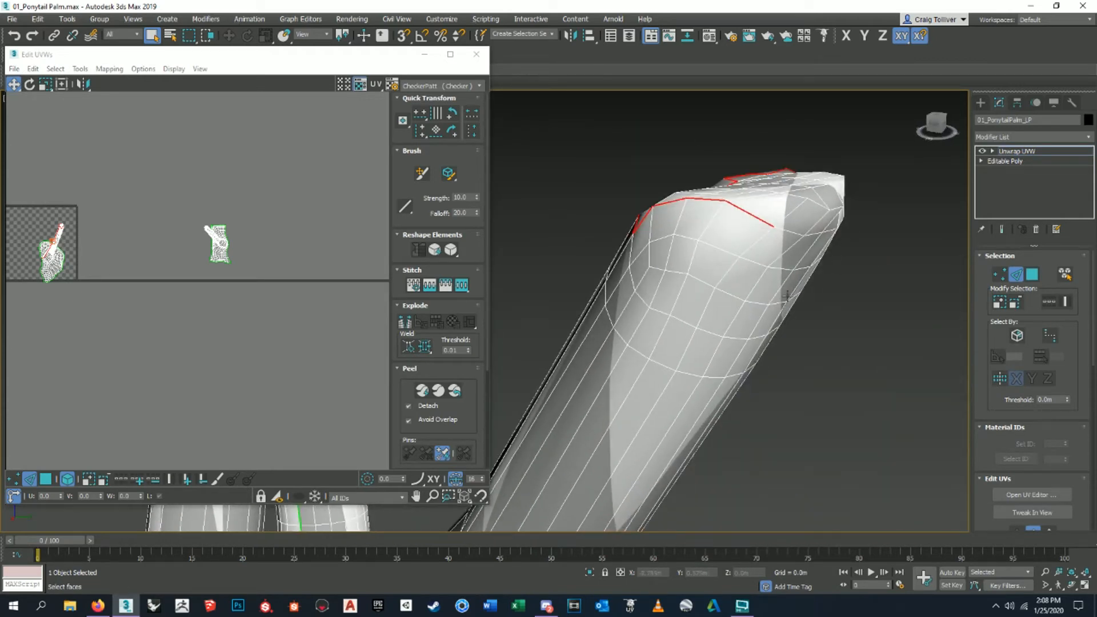
scroll(714, 199, "down", 3)
middle_click_drag(690, 230, 757, 247, "alt")
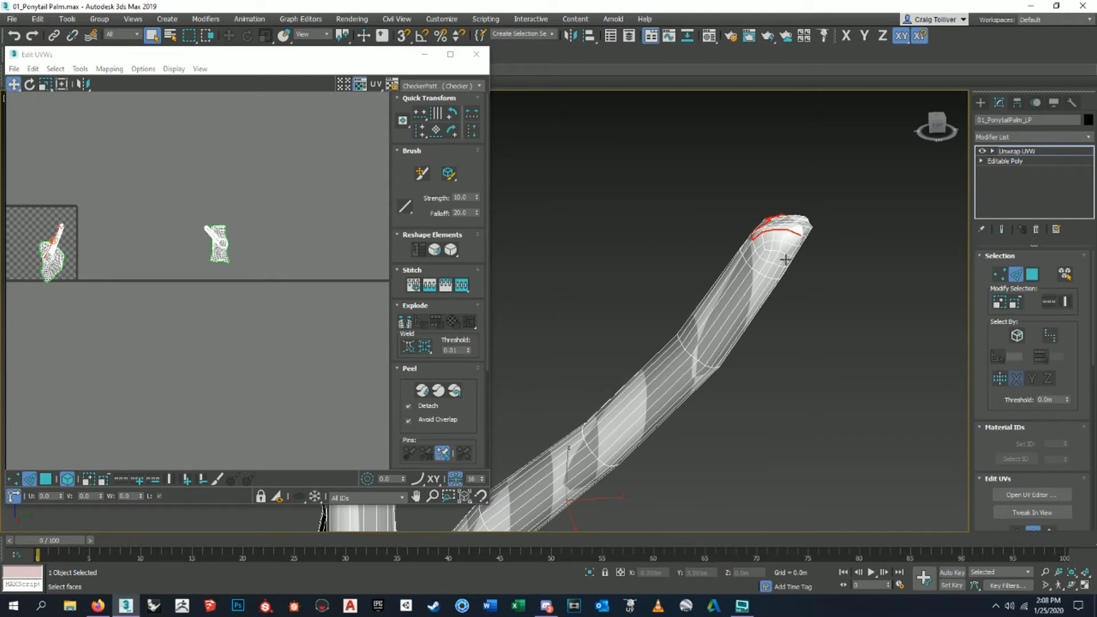
scroll(829, 275, "down", 5)
middle_click_drag(830, 275, 607, 272, "alt")
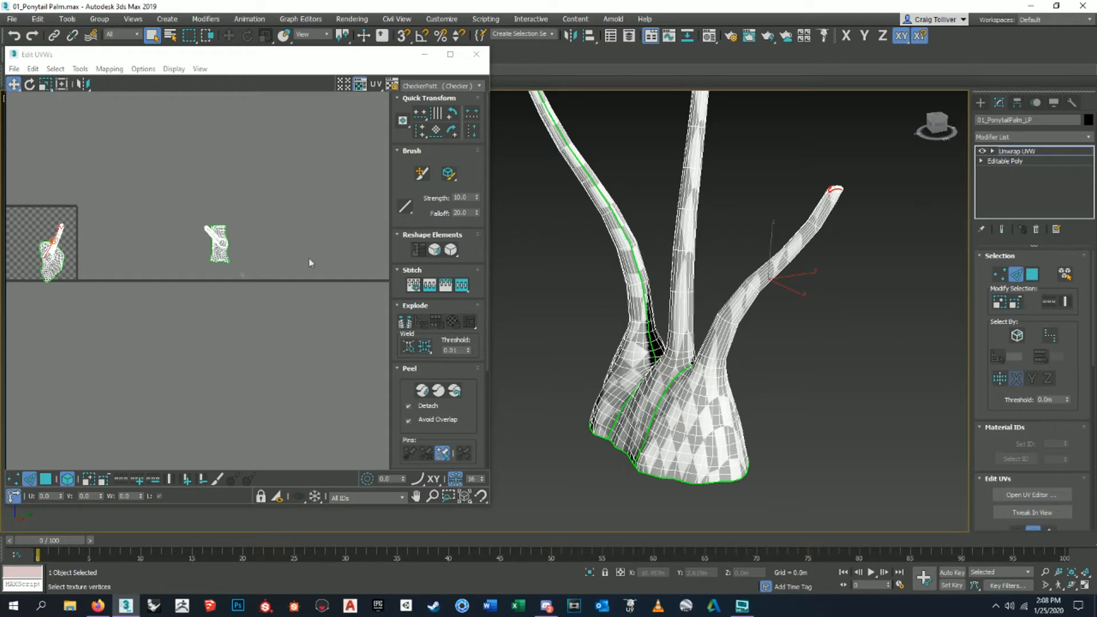
Break the UVs along the selected seam edges of the outer palm trunk.
middle_click_drag(125, 214, 177, 242)
scroll(162, 237, "up", 4)
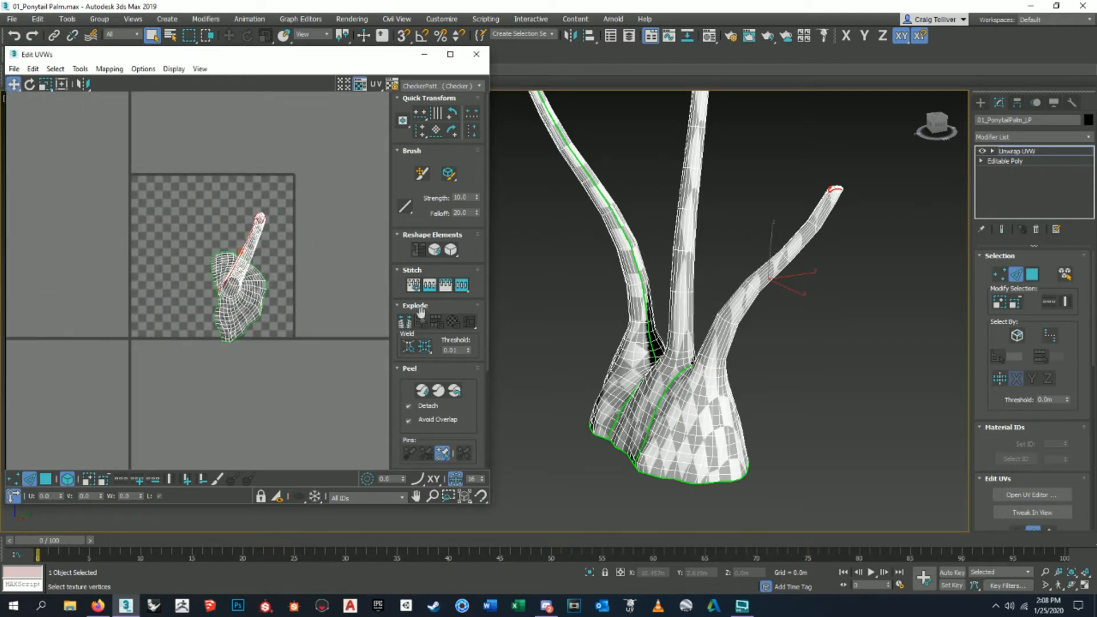
left_click(404, 323)
middle_click_drag(213, 369, 226, 371)
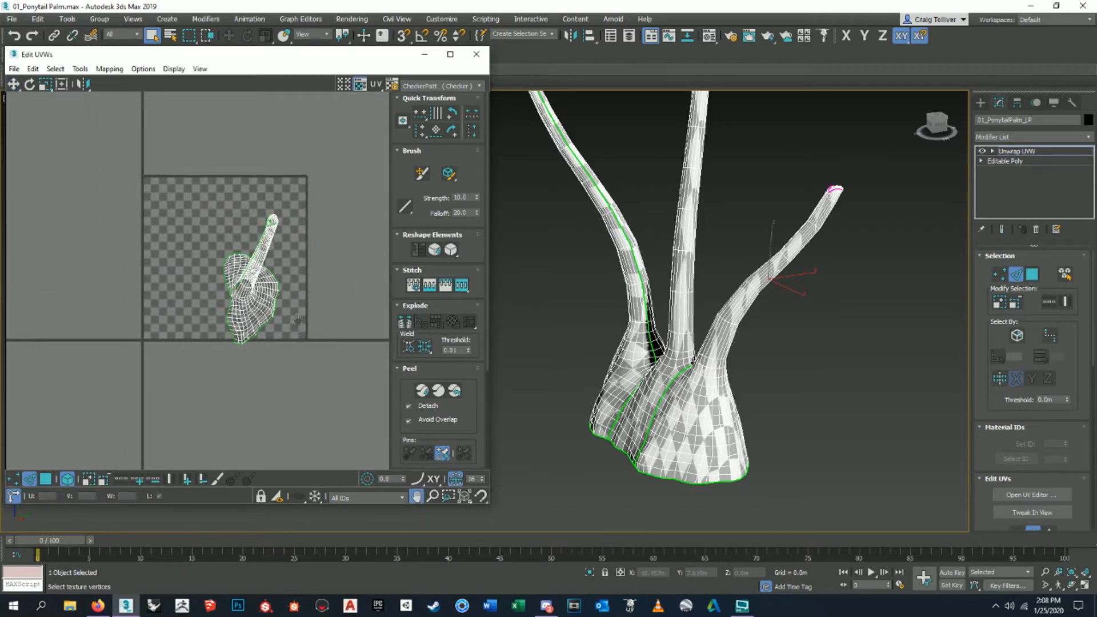
Select every face of the outer trunk's UV shell and unfold it with Quick Peel.
left_click(46, 479)
left_click_drag(86, 427, 355, 151)
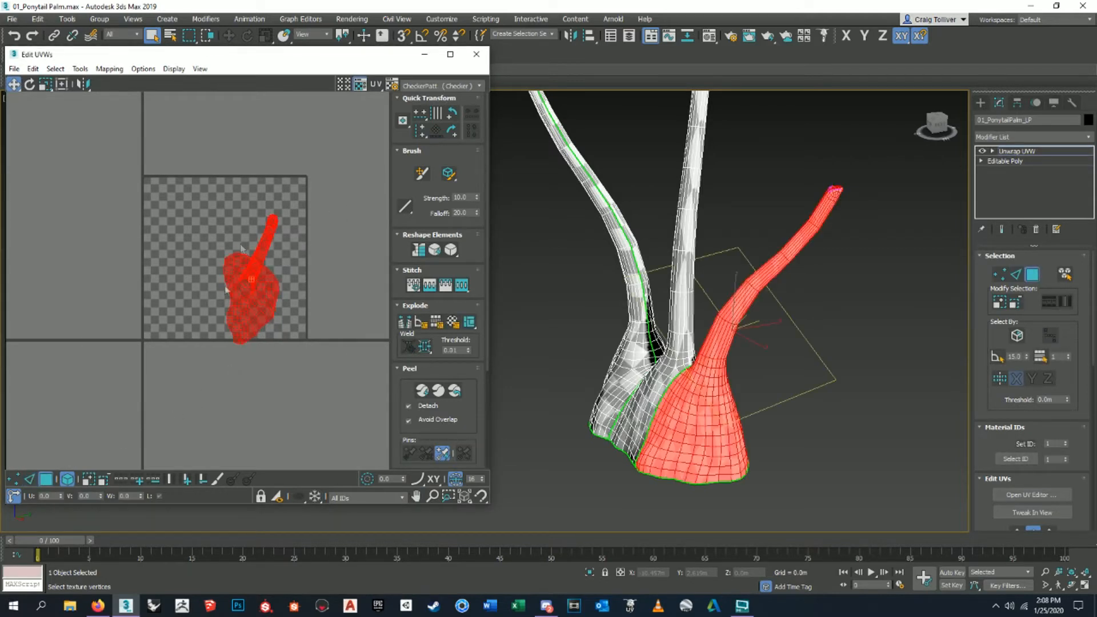
left_click(428, 389)
scroll(239, 212, "up", 4)
middle_click_drag(239, 212, 246, 328)
scroll(272, 252, "down", 2)
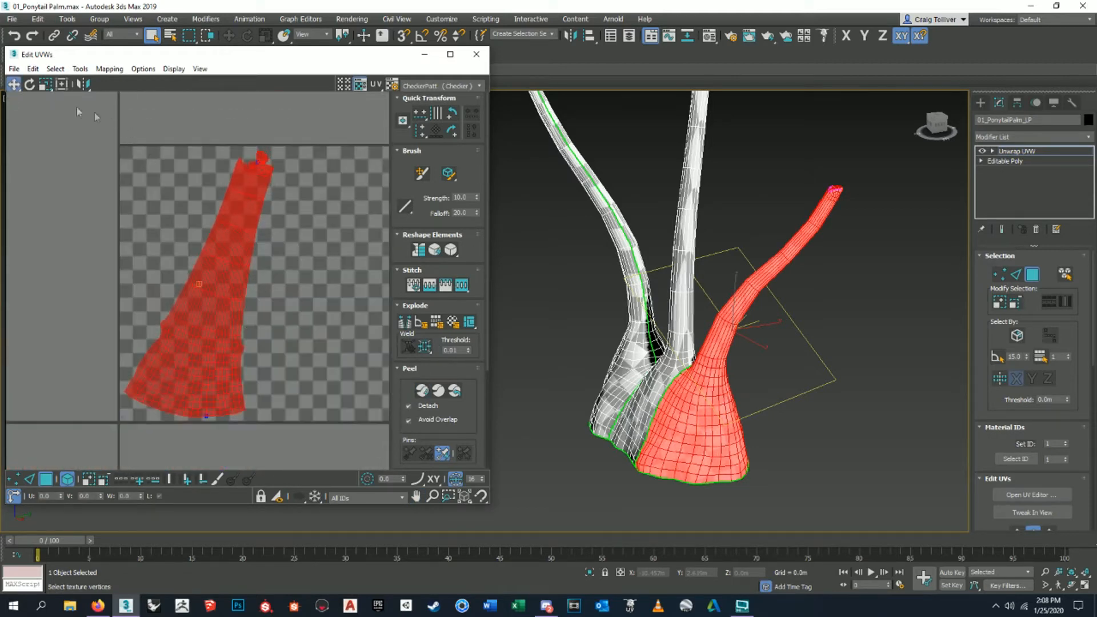
Rotate the peeled trunk shell by about 15 degrees so it stands upright in the UV tile.
left_click(30, 84)
left_click_drag(245, 407, 257, 433)
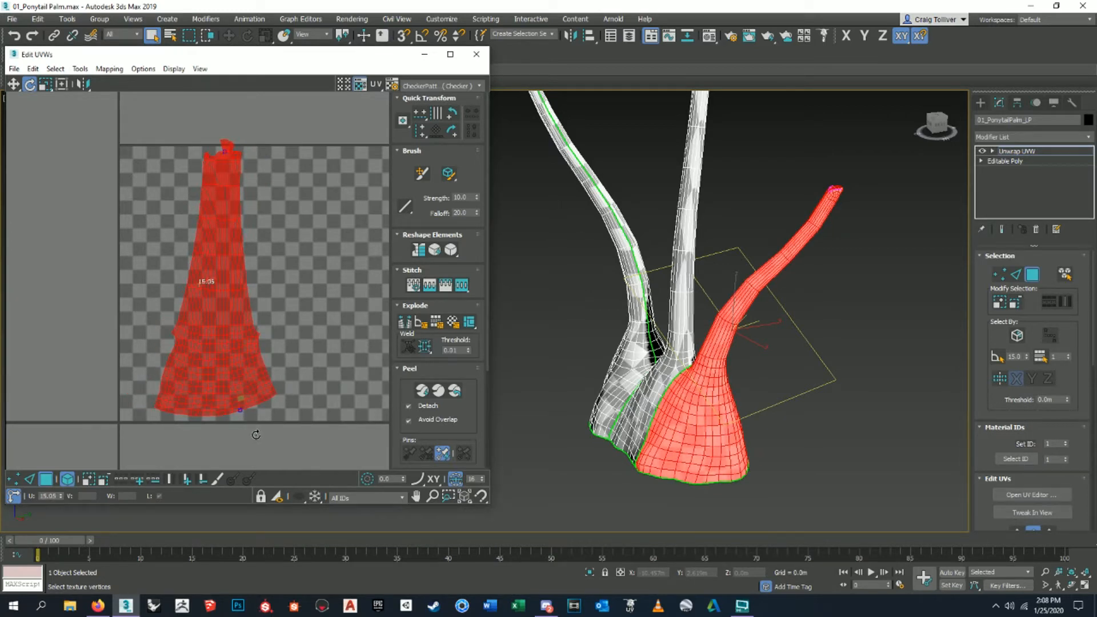
left_click(14, 85)
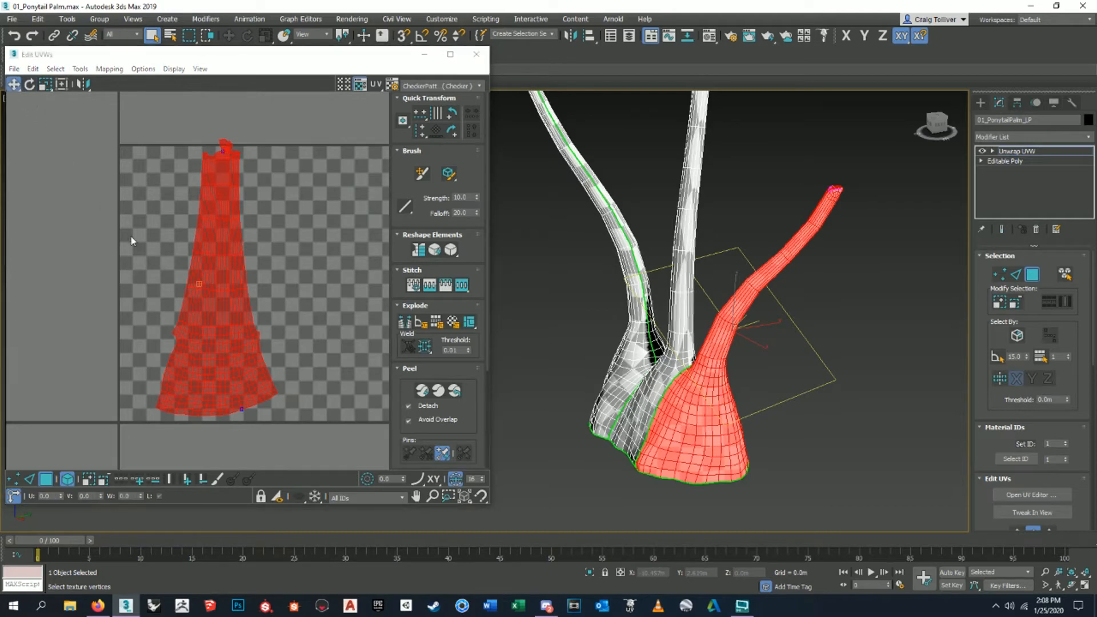
Examine the checker pattern on the peeled trunk from several sides for stretching.
middle_click_drag(172, 180, 151, 152)
middle_click_drag(732, 293, 858, 229, "alt")
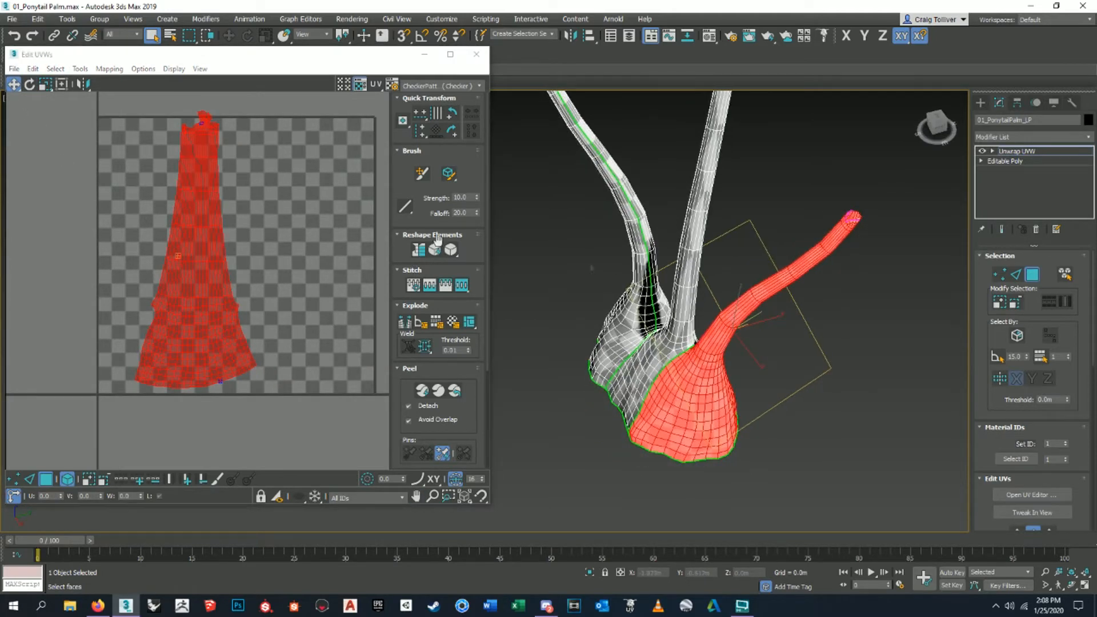
scroll(707, 366, "up", 4)
middle_click_drag(709, 367, 769, 335, "alt")
scroll(769, 336, "down", 2)
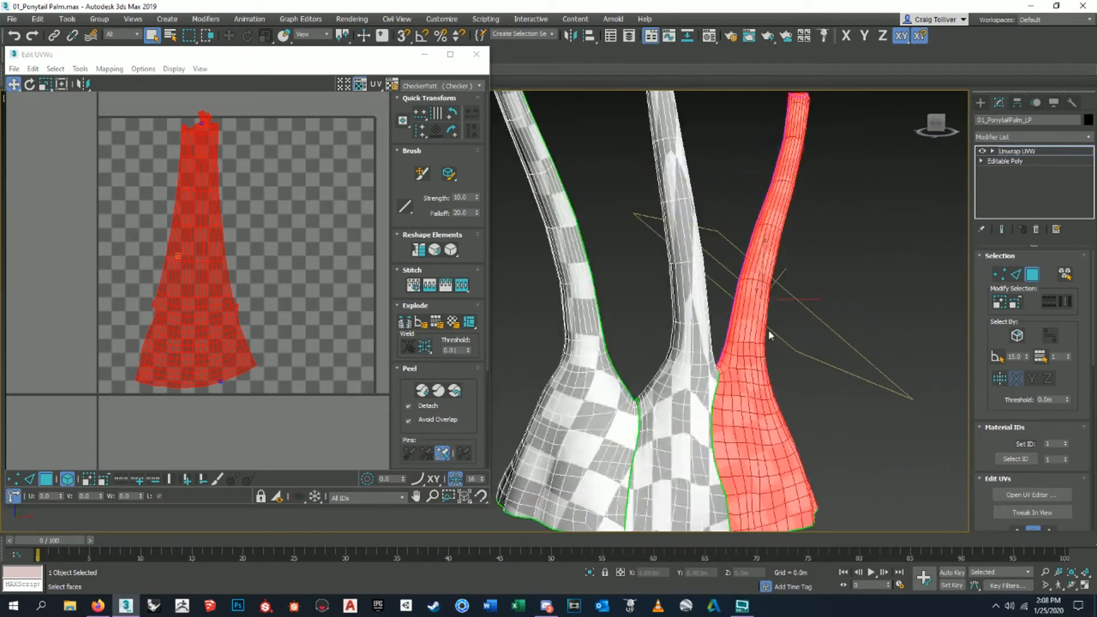
scroll(710, 359, "down", 2)
middle_click_drag(710, 360, 710, 384, "alt")
scroll(733, 353, "up", 5)
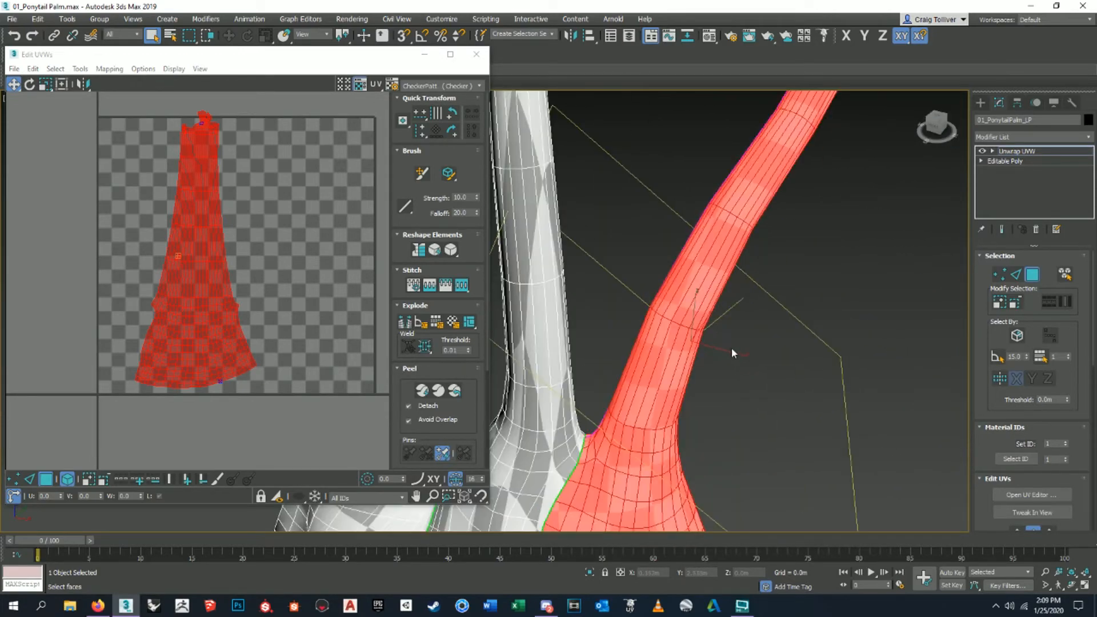
scroll(697, 308, "down", 2)
middle_click_drag(698, 309, 697, 298, "alt")
scroll(255, 260, "down", 2)
Open the Relax Tool settings for the selected trunk shell.
mouse_move(269, 300)
middle_mouse_down()
mouse_move(255, 260)
mouse_move(268, 305)
middle_mouse_up()
left_click_drag(451, 253, 453, 256)
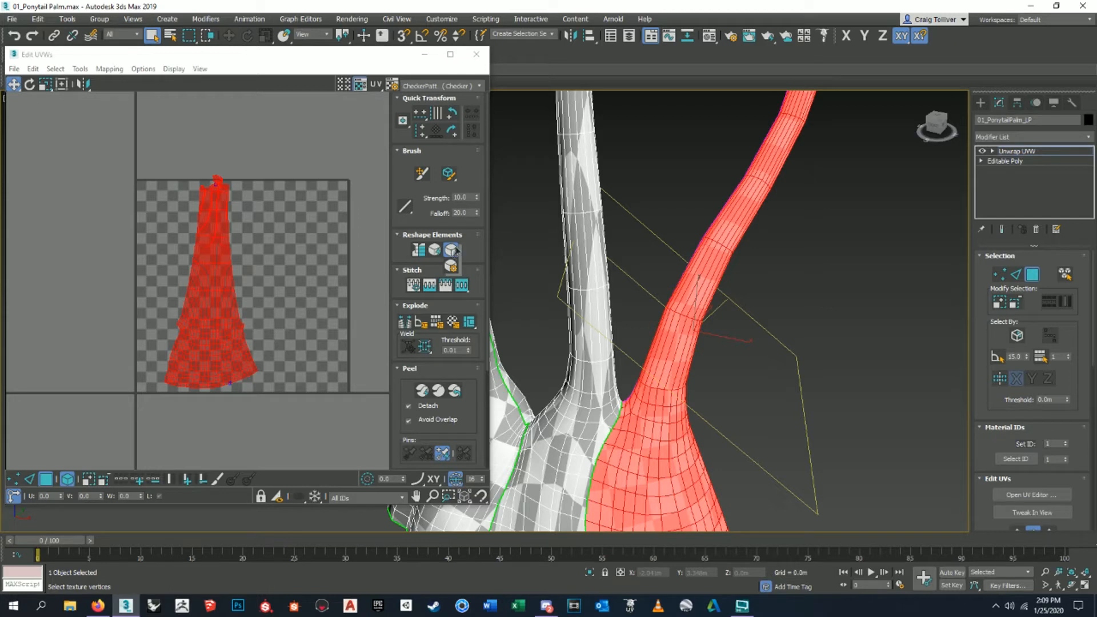
left_click_drag(452, 263, 452, 264)
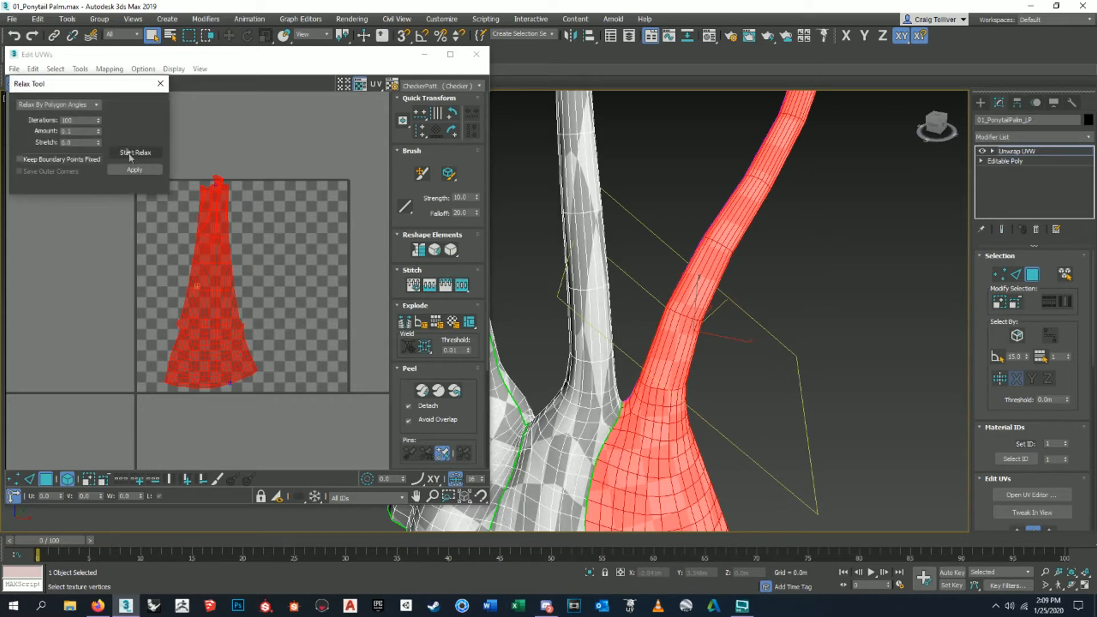
Try relaxing the trunk shell by polygon angles with 100 iterations, amount 0.1 and stretch 0.0.
left_click(134, 153)
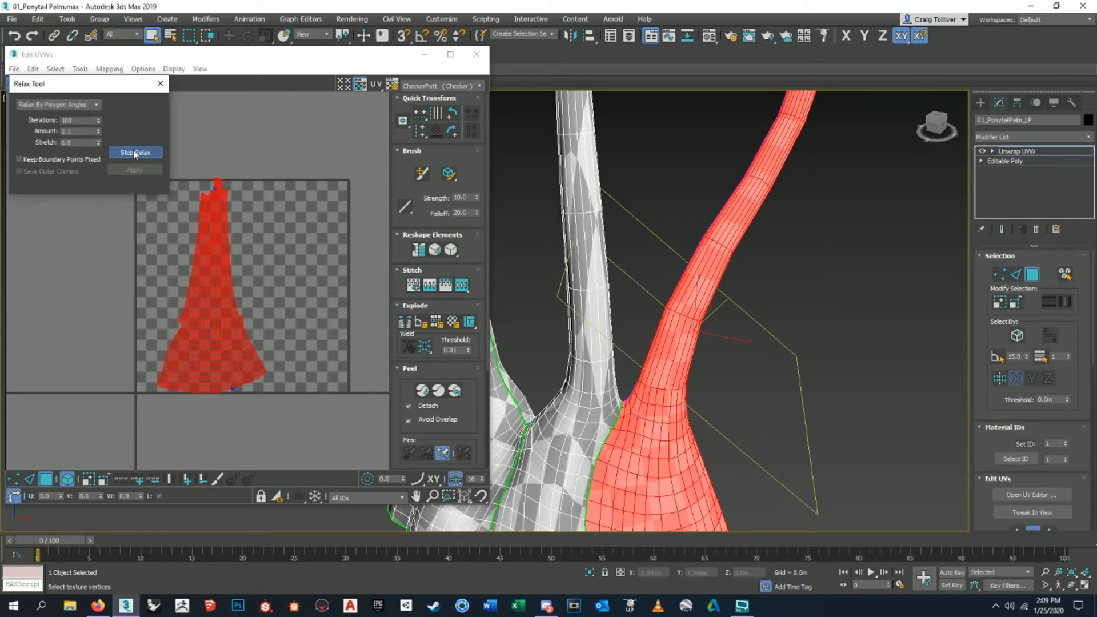
scroll(197, 300, "up", 2)
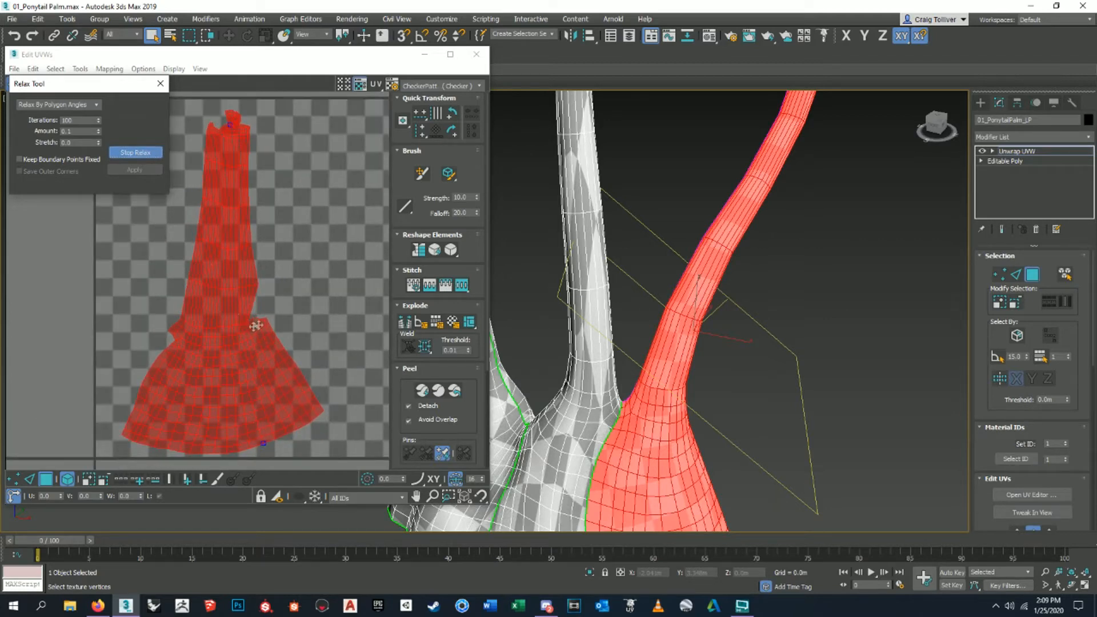
left_click(138, 155)
middle_click_drag(721, 402, 453, 392, "alt")
scroll(632, 404, "up", 5)
middle_click_drag(857, 380, 766, 375)
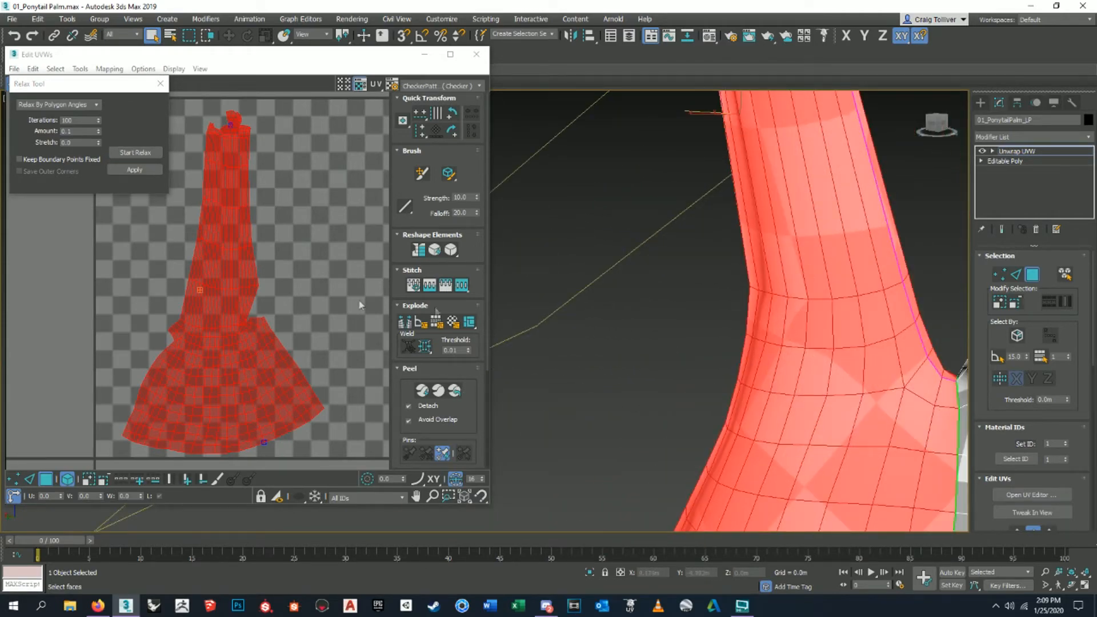
middle_click_drag(275, 298, 264, 290)
key("ctrl+z")
Try relaxing the trunk shell by polygon angles with the stretch set to 0.3.
left_click(153, 167)
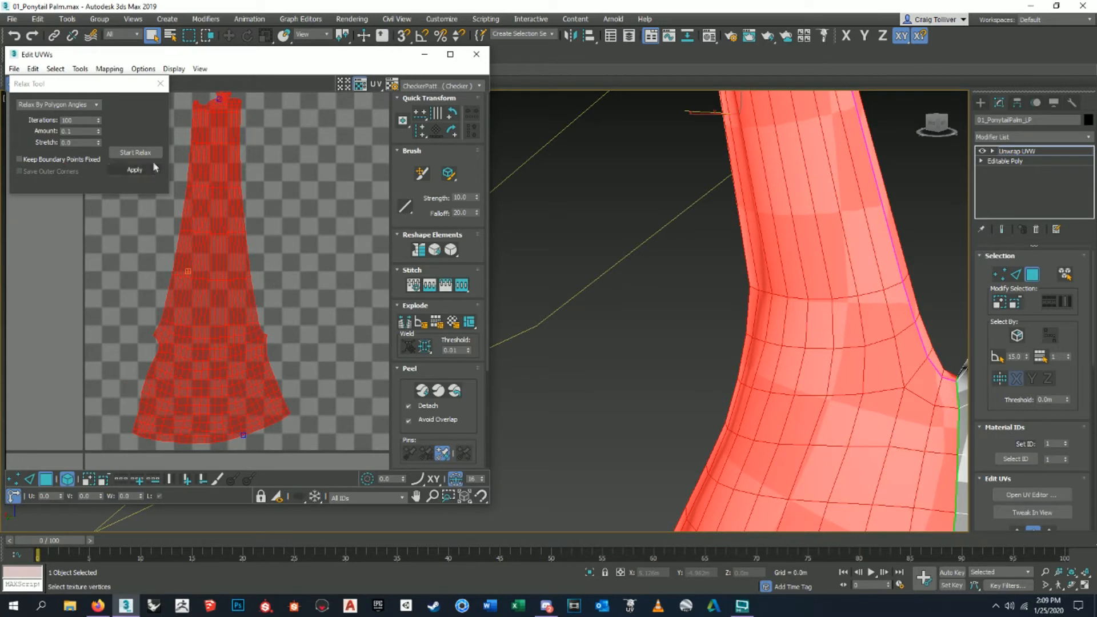
left_click(74, 142)
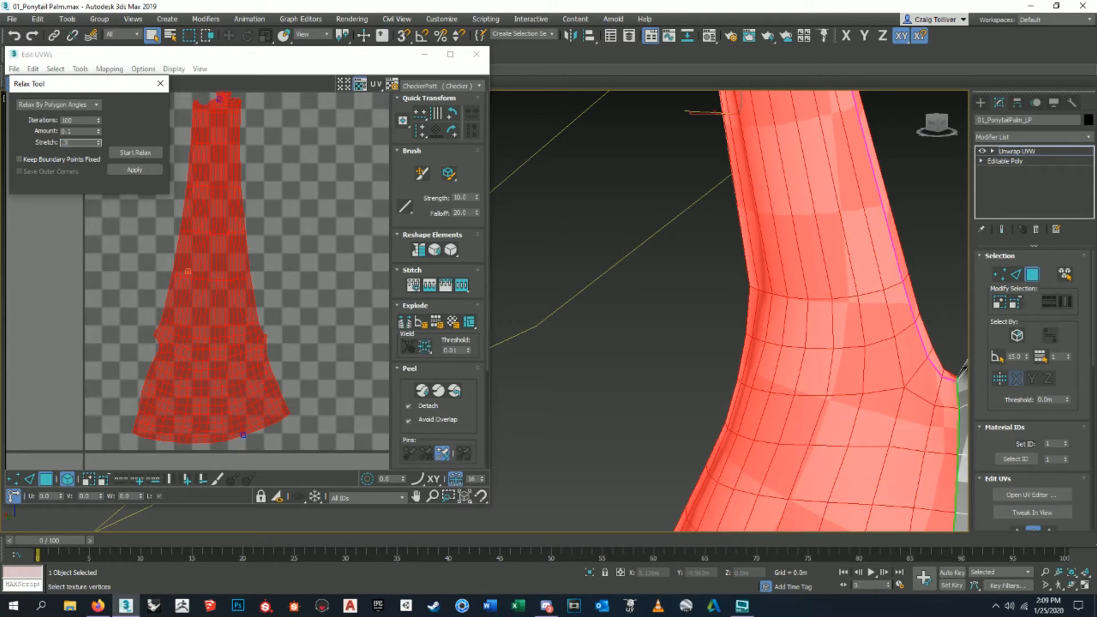
left_click(133, 151)
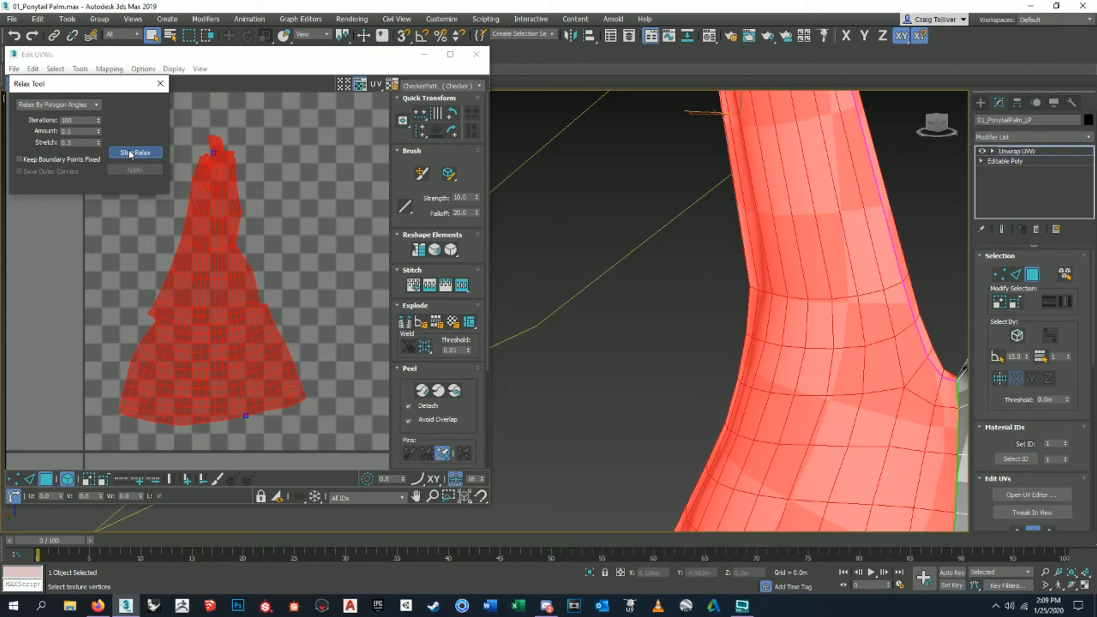
scroll(214, 153, "up", 5)
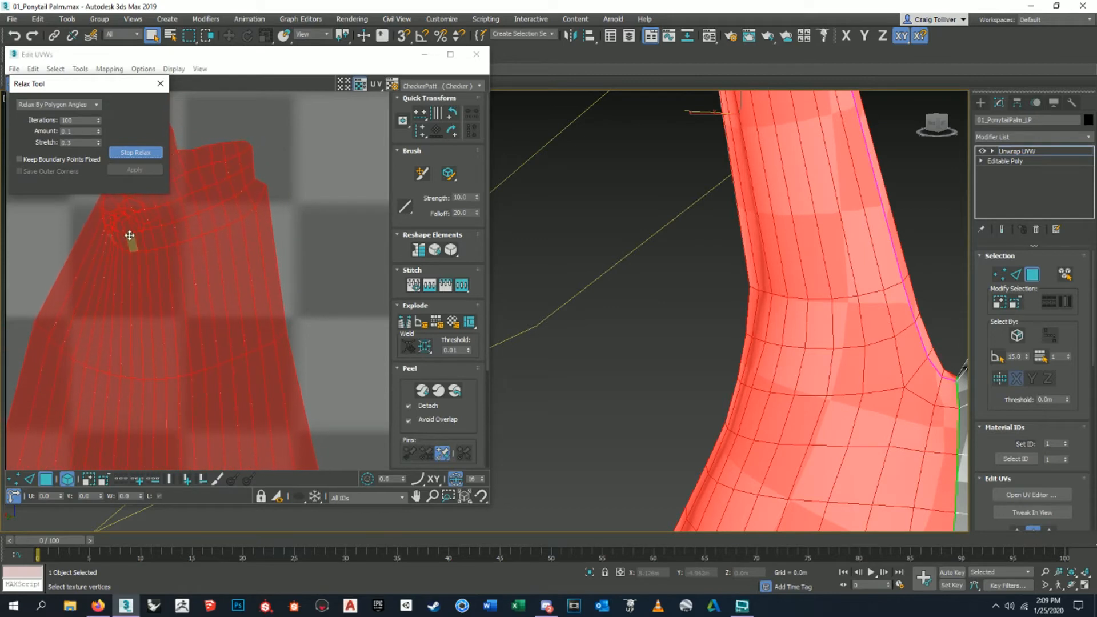
middle_click_drag(125, 238, 237, 266)
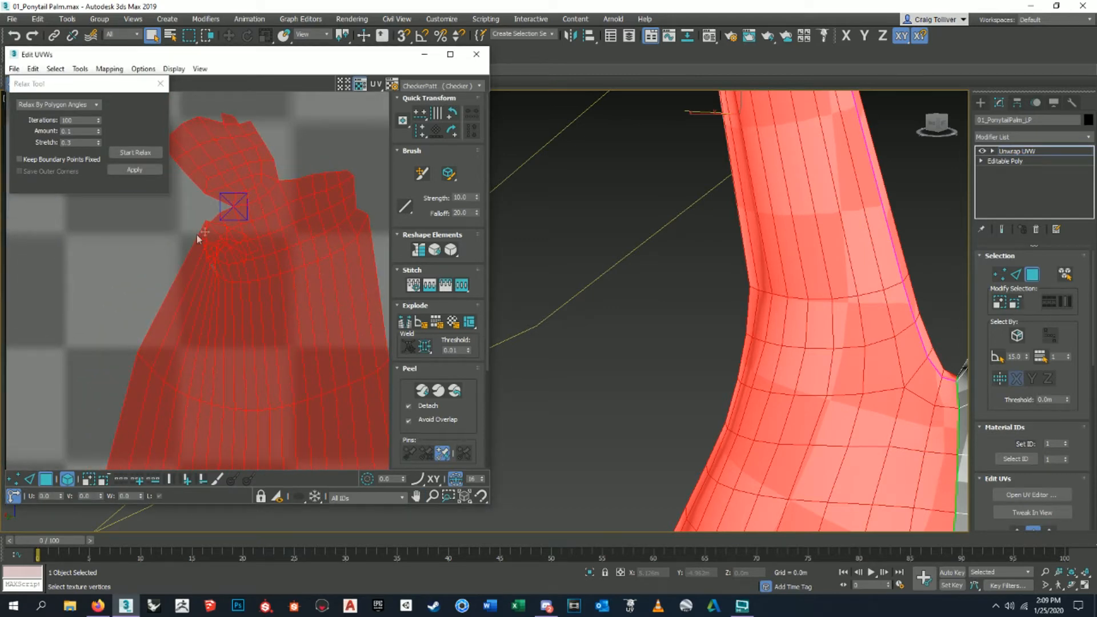
scroll(252, 248, "down", 5)
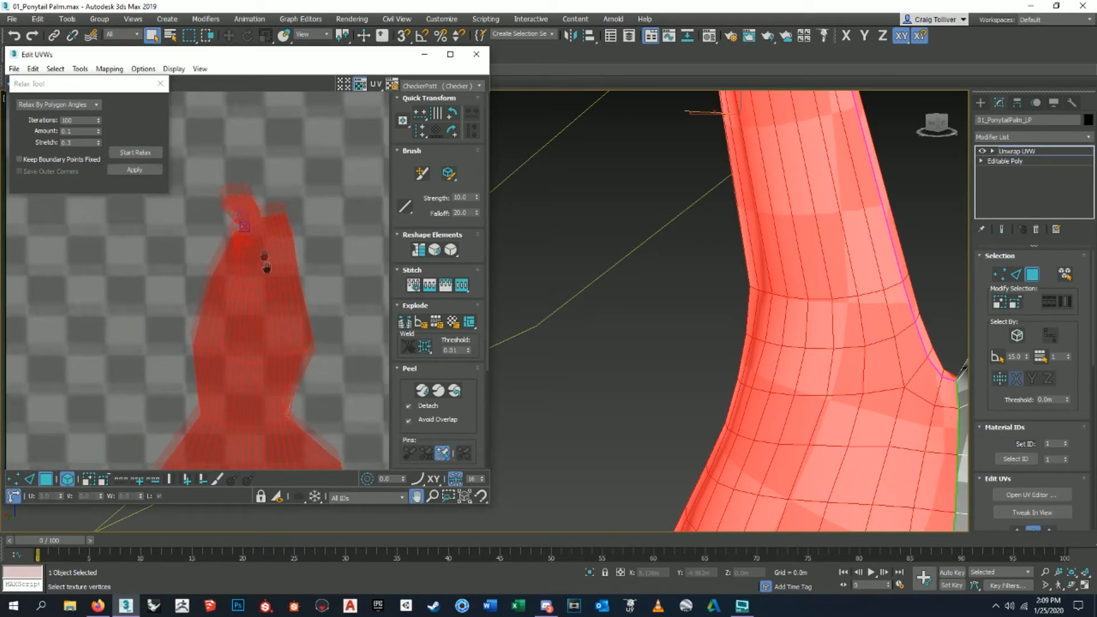
scroll(262, 243, "down", 2)
Set the relax stretch to 0.1 and try a first relax of the trunk shell, undoing its deformation.
left_click(76, 142)
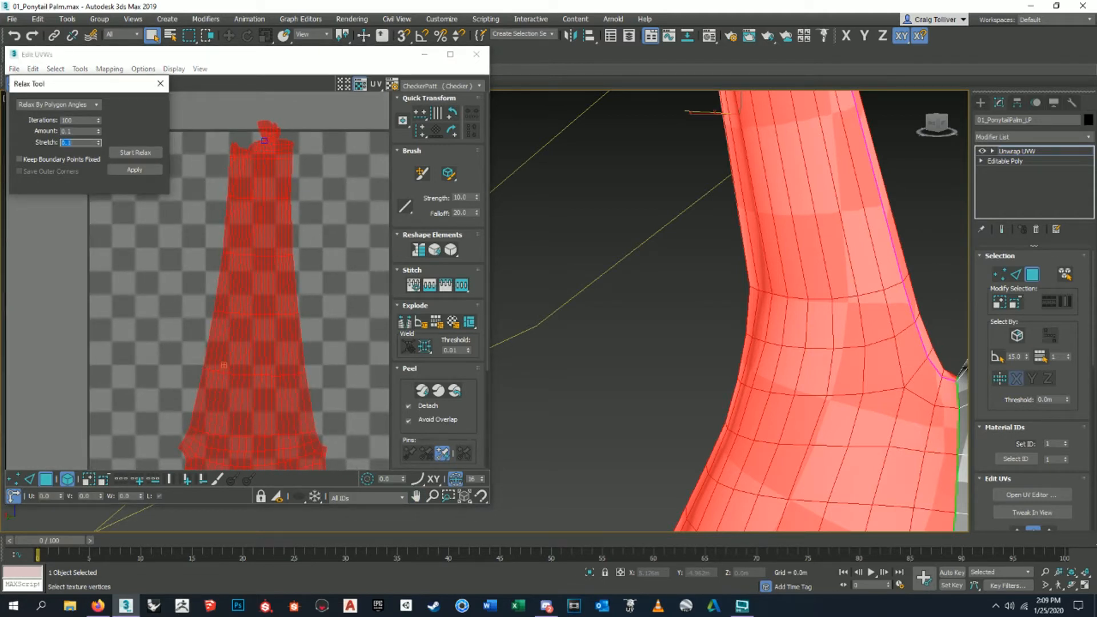
left_click(126, 153)
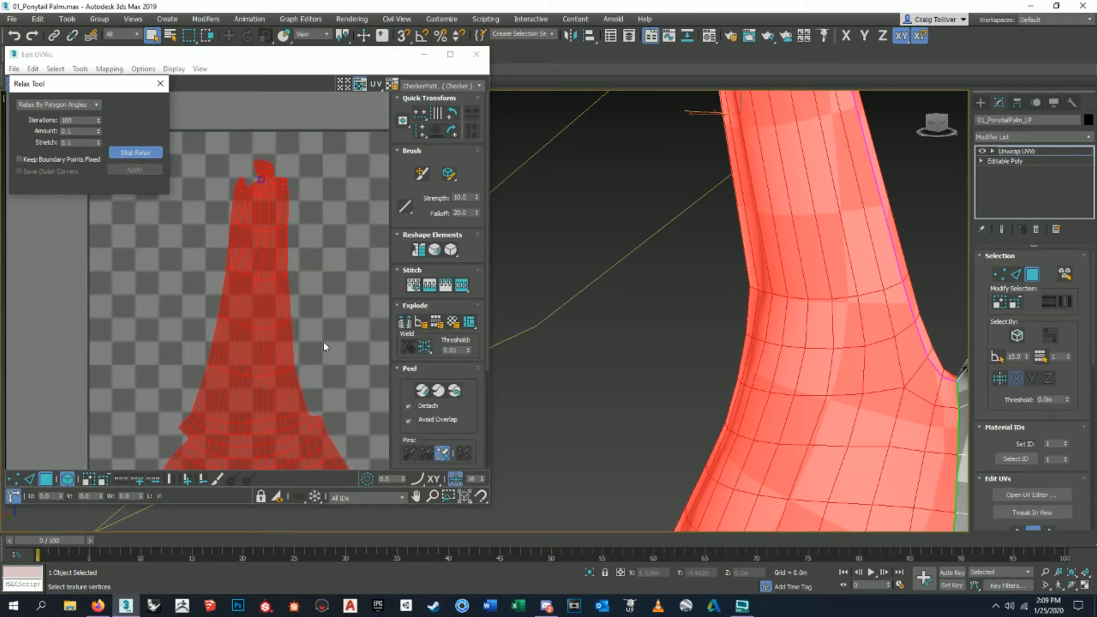
middle_click_drag(323, 345, 298, 266)
scroll(299, 245, "down", 2)
scroll(283, 268, "up", 3)
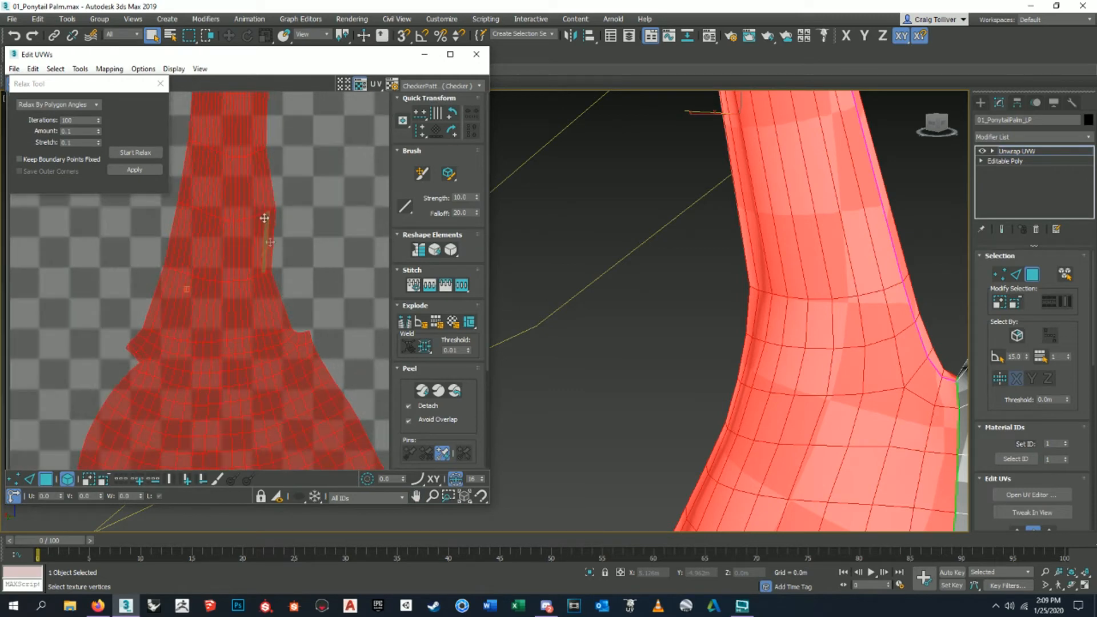
left_click(277, 245)
scroll(277, 248, "down", 1)
scroll(278, 247, "down", 3)
middle_click_drag(277, 248, 260, 276)
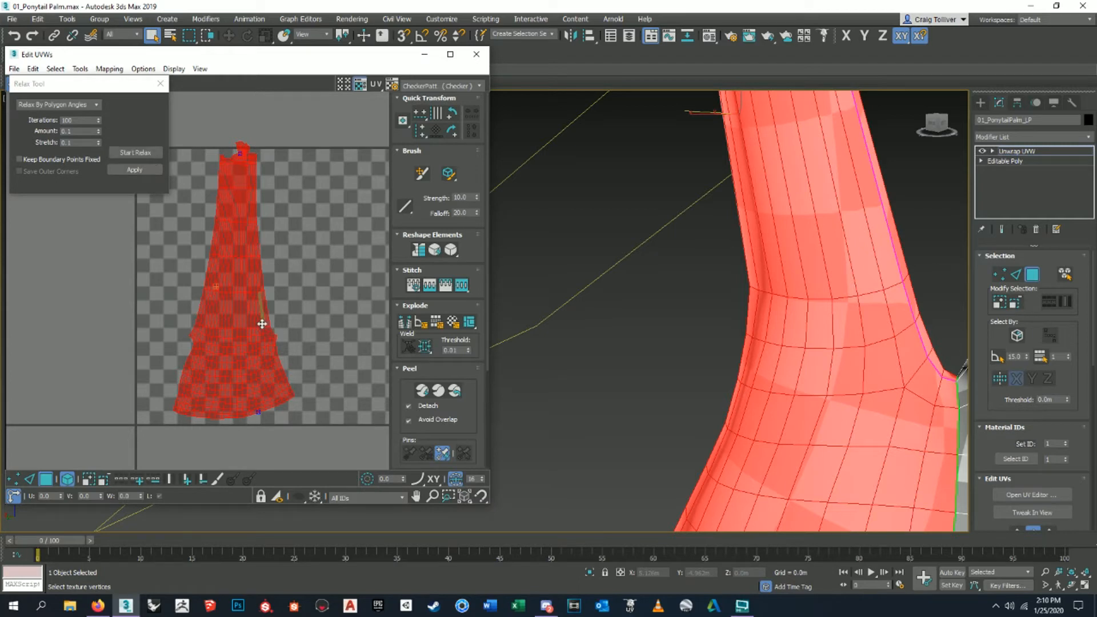
Relax the trunk shell again by polygon angles at stretch 0.1, stopping before its lower part flares too far.
scroll(267, 303, "up", 2)
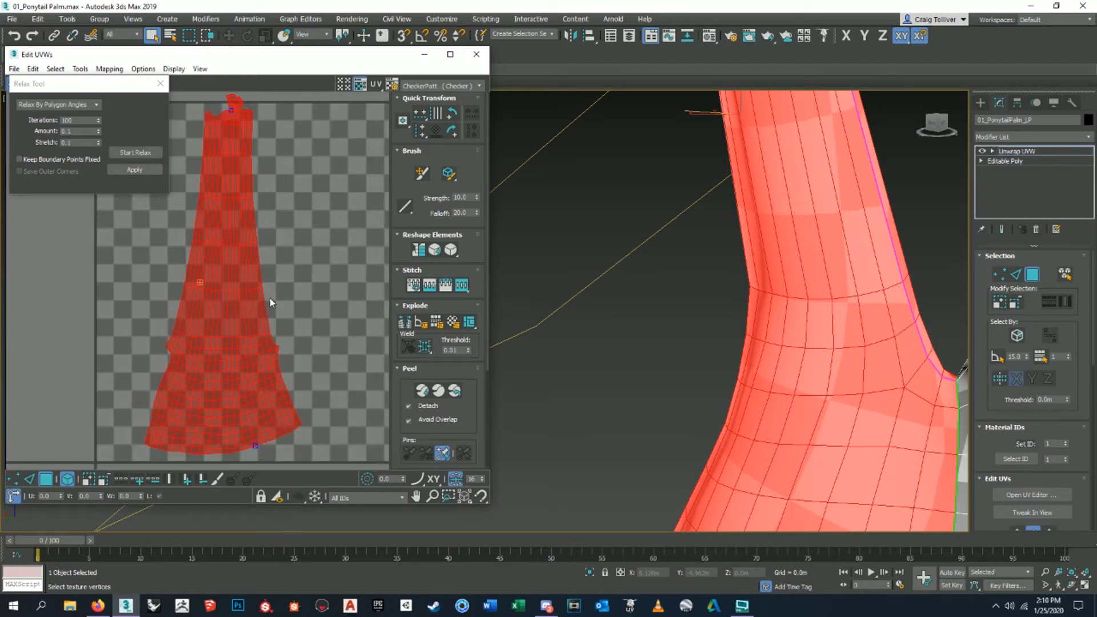
left_click(135, 152)
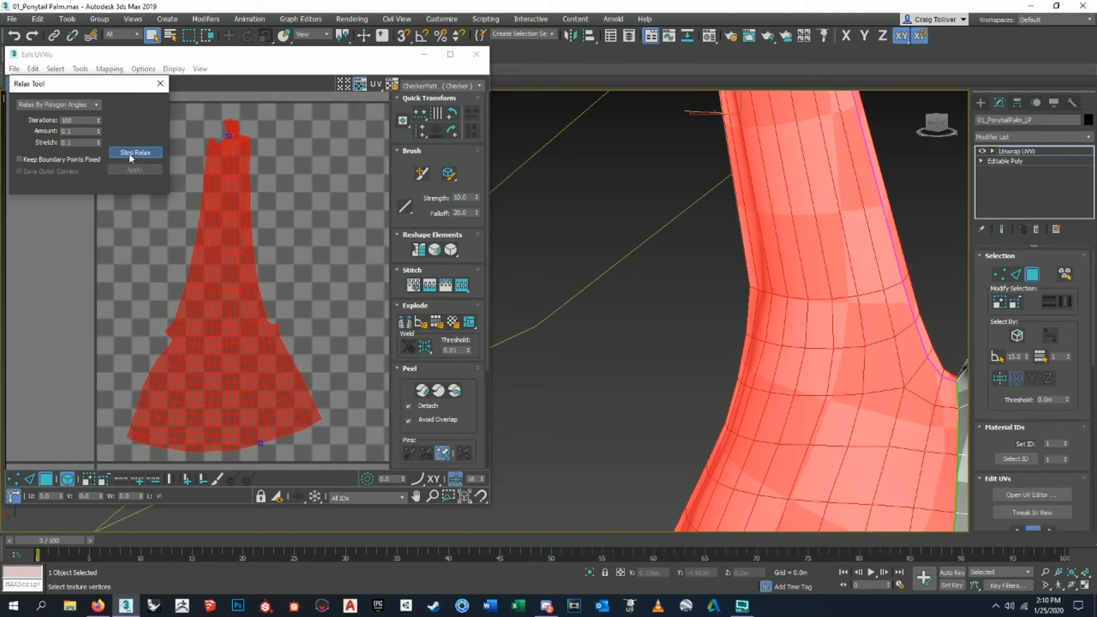
left_click(136, 153)
Clear the face selection and examine the checker pattern across all three trunks.
scroll(718, 360, "down", 4)
middle_click_drag(718, 360, 776, 407, "alt")
left_click(912, 319)
mouse_move(645, 256)
middle_mouse_down()
mouse_move(700, 367)
mouse_move(663, 263)
middle_mouse_up()
scroll(663, 264, "down", 3)
middle_click_drag(673, 315, 696, 345, "alt")
scroll(197, 237, "down", 1)
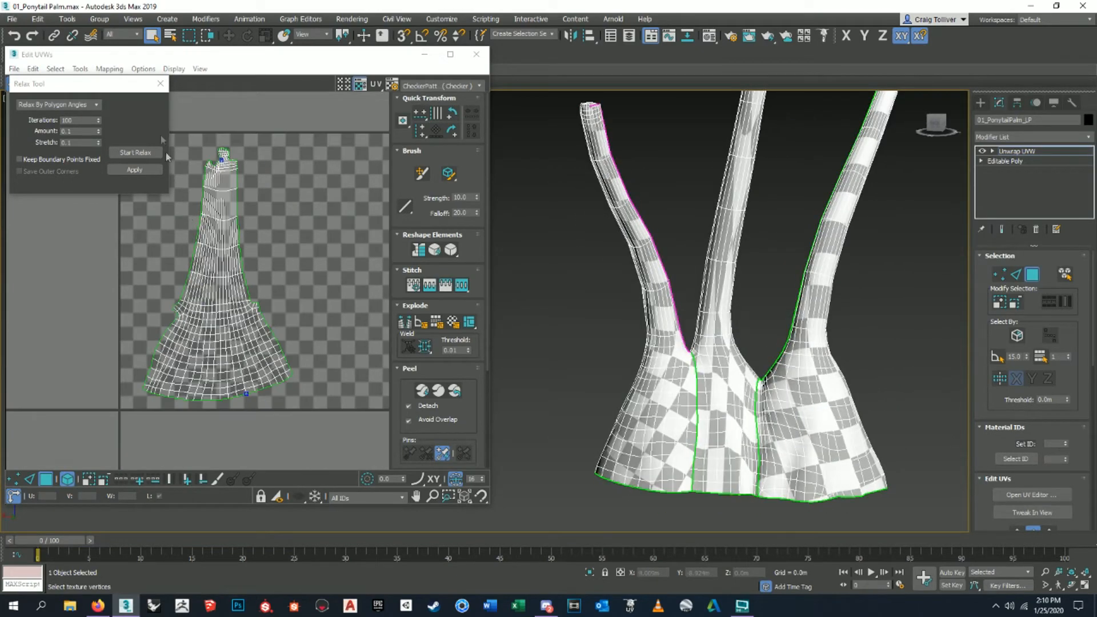
Close the Relax Tool, select the relaxed trunk shell and move it to the left in UV space.
left_click(160, 84)
scroll(188, 223, "down", 3)
left_click_drag(178, 213, 306, 363)
scroll(106, 286, "up", 2)
left_click_drag(287, 295, 170, 298)
Select all faces of the middle trunk's UV shell.
middle_click_drag(657, 365, 571, 425, "alt")
left_click(683, 401)
scroll(619, 398, "up", 3)
scroll(629, 400, "down", 8)
middle_click_drag(386, 280, 52, 278)
scroll(49, 277, "down", 1)
left_click_drag(120, 200, 336, 349)
scroll(211, 252, "up", 8)
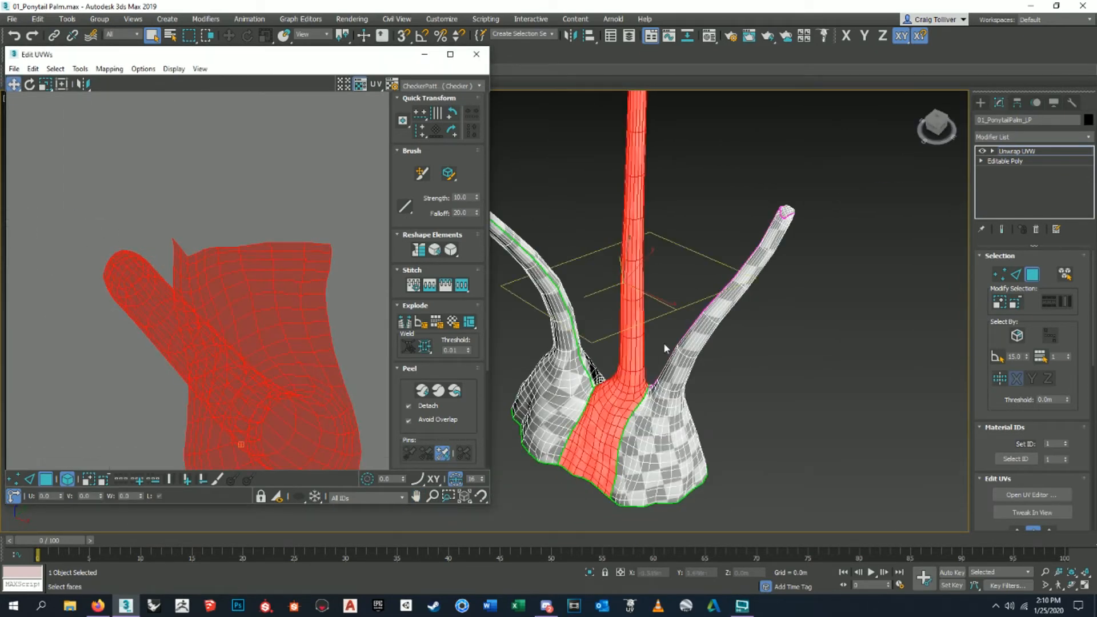
Switch to edge selection and select the first seam edge at the fork beside the middle trunk.
scroll(661, 371, "up", 6)
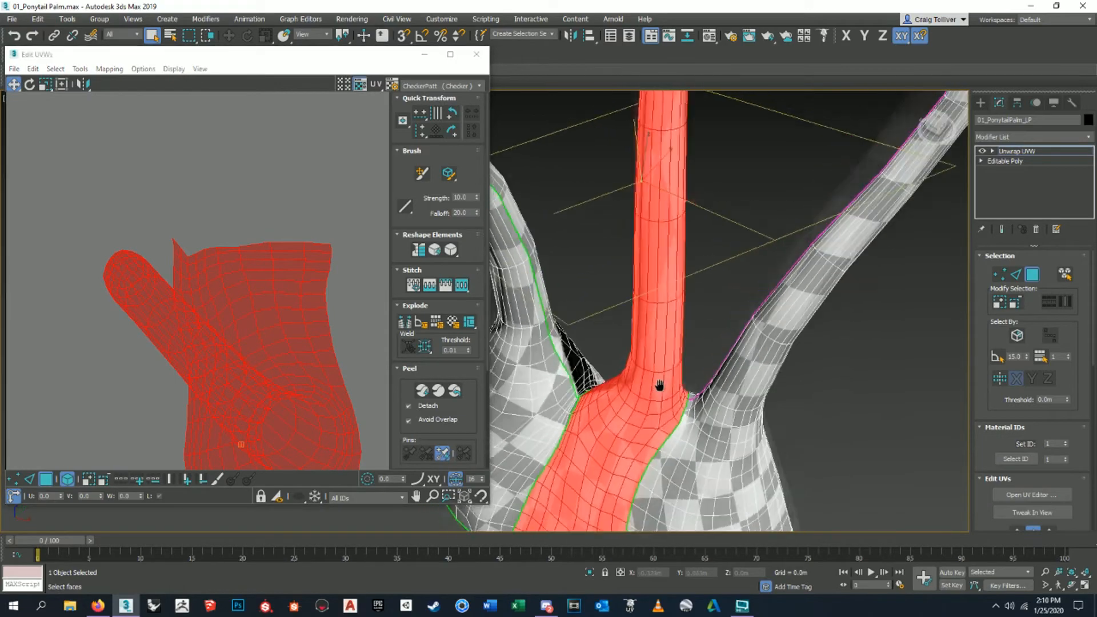
middle_click_drag(659, 386, 624, 385, "alt")
left_click(1017, 276)
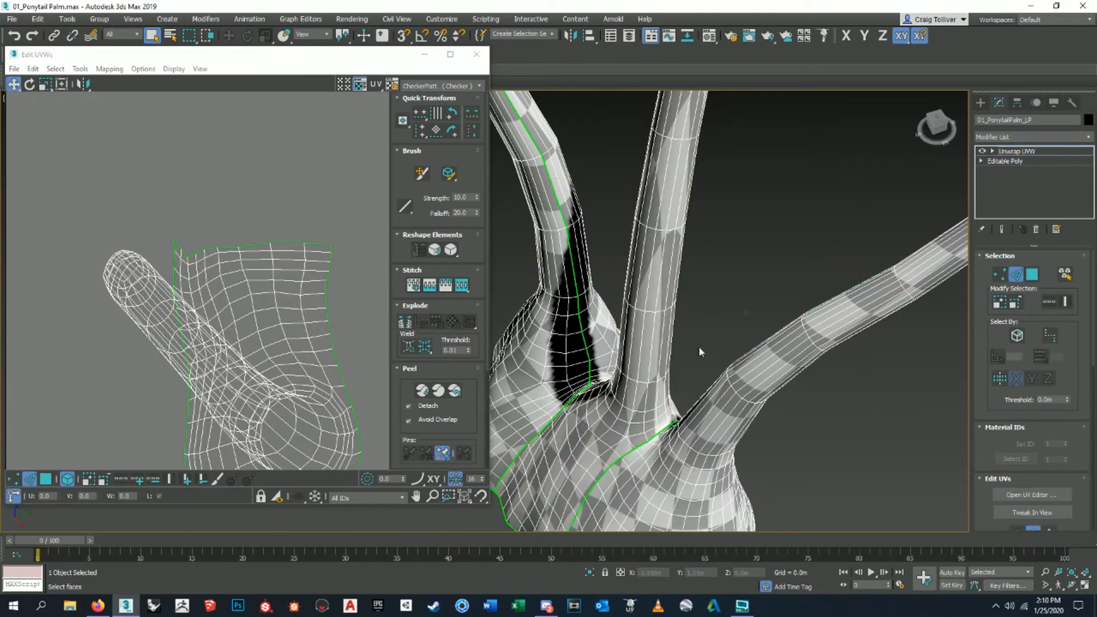
scroll(674, 419, "up", 4)
middle_click_drag(674, 420, 675, 456, "alt")
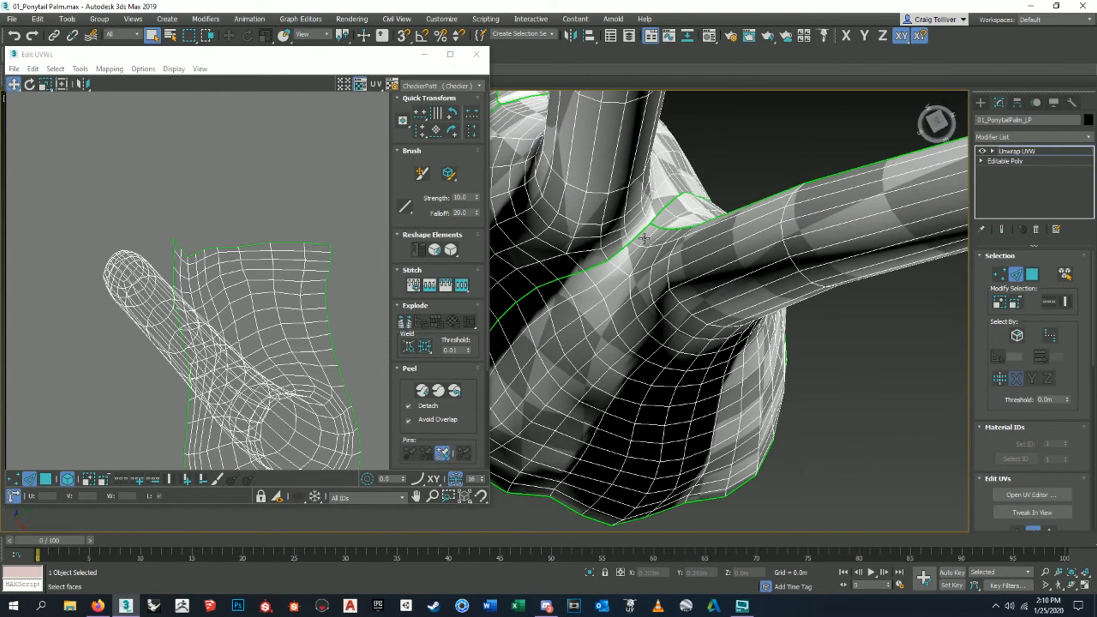
scroll(649, 203, "up", 4)
left_click(649, 201)
Extend the seam edge selection from the fork up along the lower part of the middle trunk.
scroll(652, 202, "down", 10)
middle_click_drag(657, 216, 632, 296, "alt")
scroll(630, 268, "up", 10)
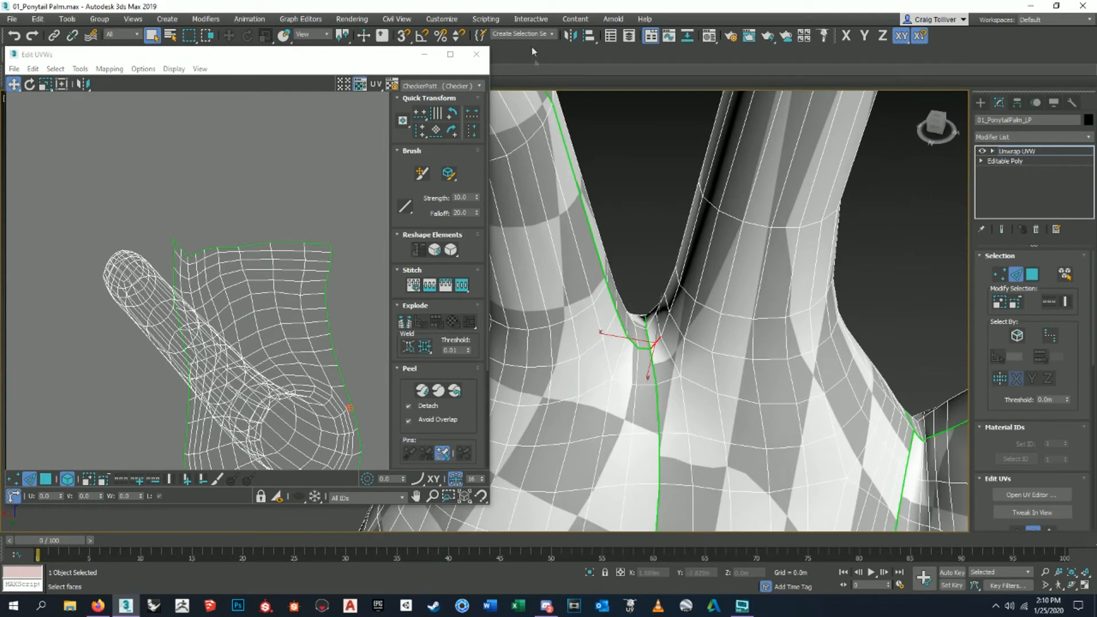
left_click(665, 322)
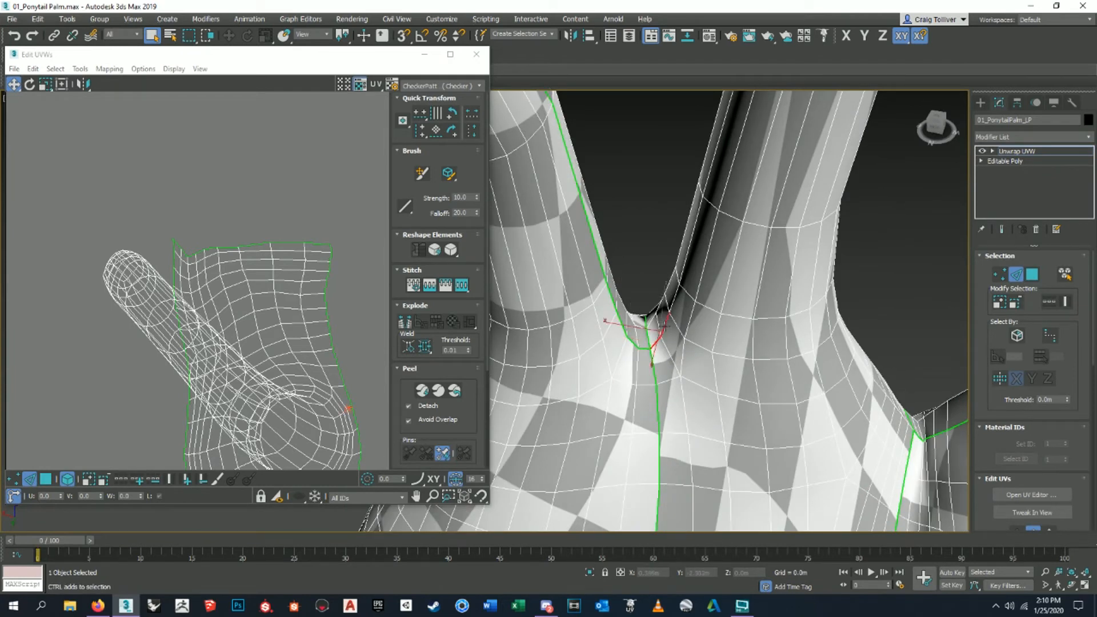
left_click(672, 309)
left_click(688, 238, "ctrl")
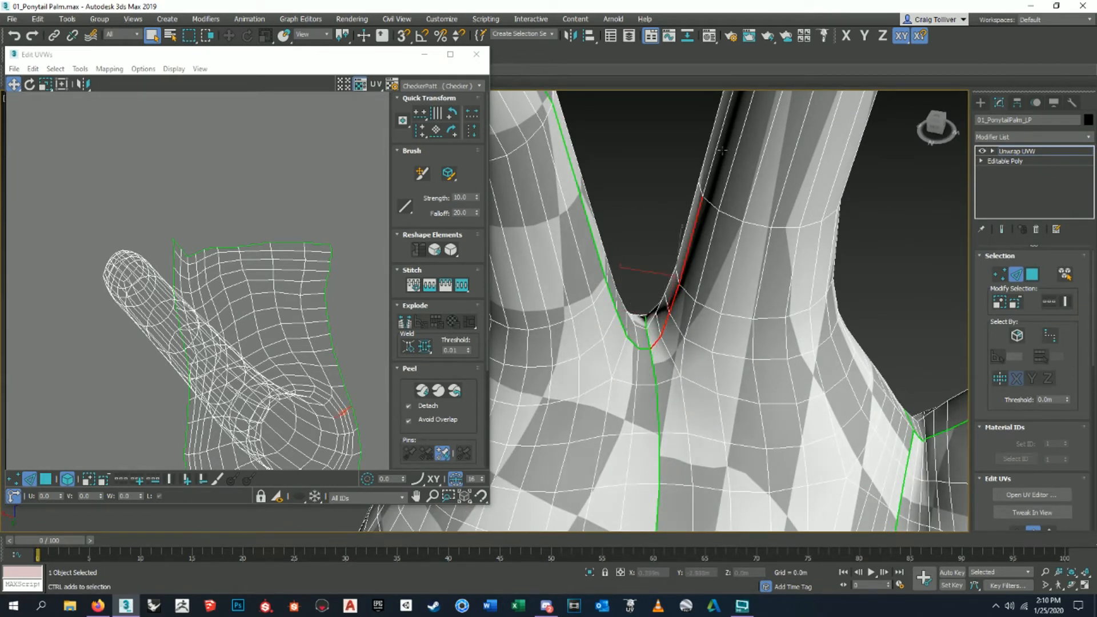
scroll(720, 135, "down", 5)
middle_click_drag(710, 285, 769, 365, "alt")
scroll(692, 267, "up", 5)
scroll(692, 267, "up", 2)
left_click(689, 274, "ctrl")
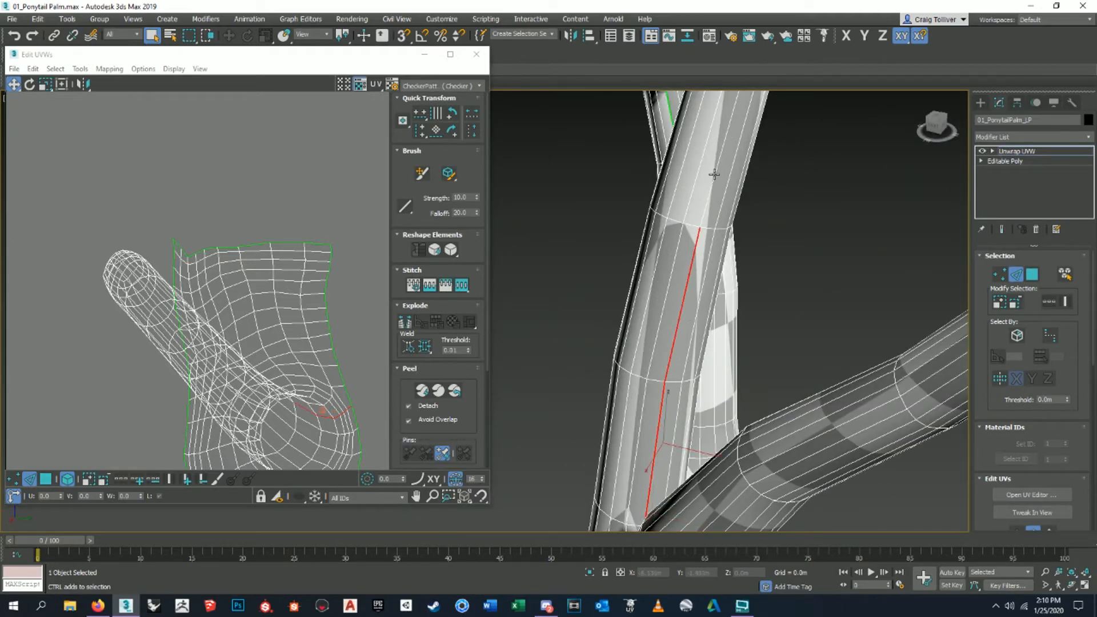
Continue the seam edge selection in one line up the middle trunk to just below its rounded tip.
left_click(714, 175, "ctrl")
scroll(714, 174, "down", 5)
middle_click_drag(705, 188, 668, 240, "alt")
scroll(668, 240, "up", 5)
left_click(664, 297, "ctrl")
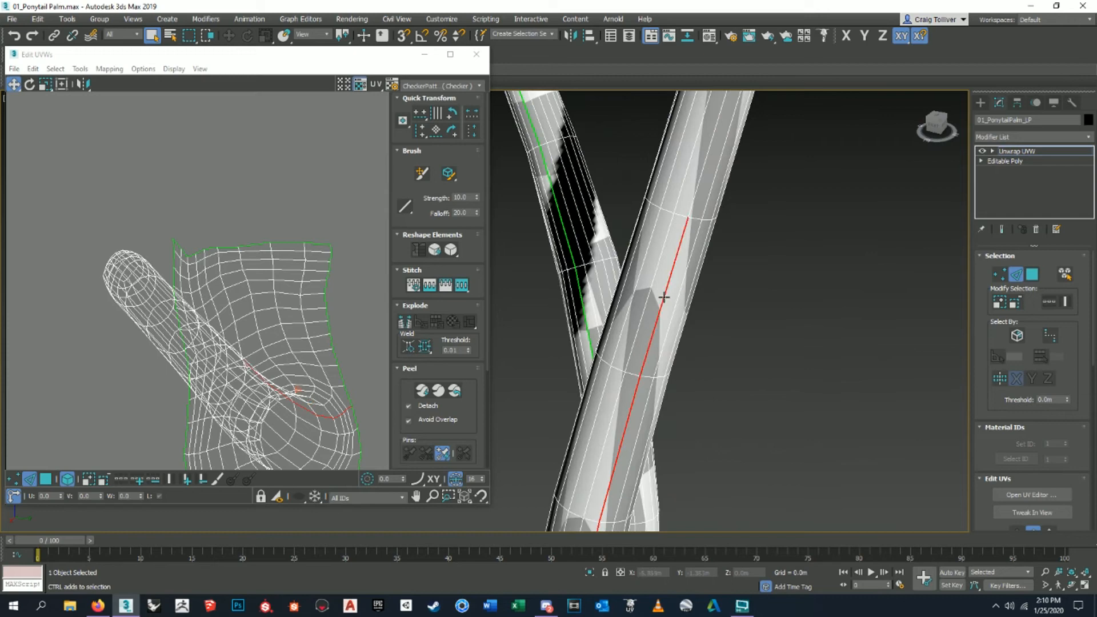
left_click(710, 166, "ctrl")
scroll(710, 165, "down", 5)
scroll(685, 235, "up", 5)
middle_click_drag(710, 165, 637, 404, "alt")
left_click(686, 230, "ctrl")
left_click(693, 219, "ctrl")
middle_click_drag(730, 159, 662, 311)
left_click(668, 252, "ctrl")
middle_click_drag(668, 252, 657, 272)
middle_click_drag(723, 203, 701, 253)
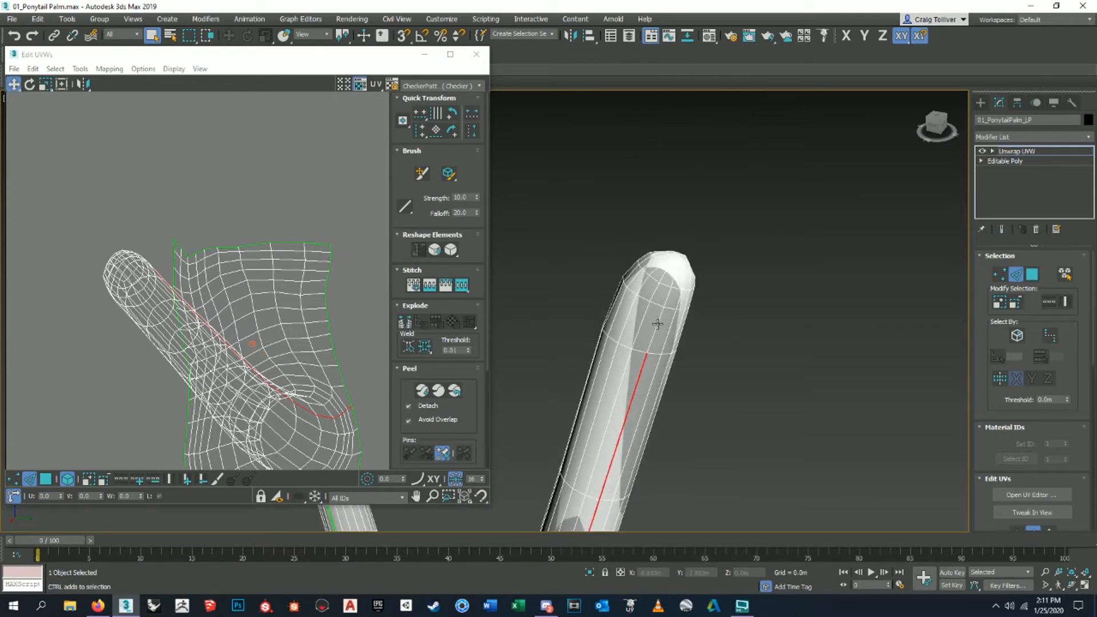
Add the edges leading onto the middle trunk's rounded tip and branching around both sides of the cap to the seam selection.
scroll(668, 301, "up", 5)
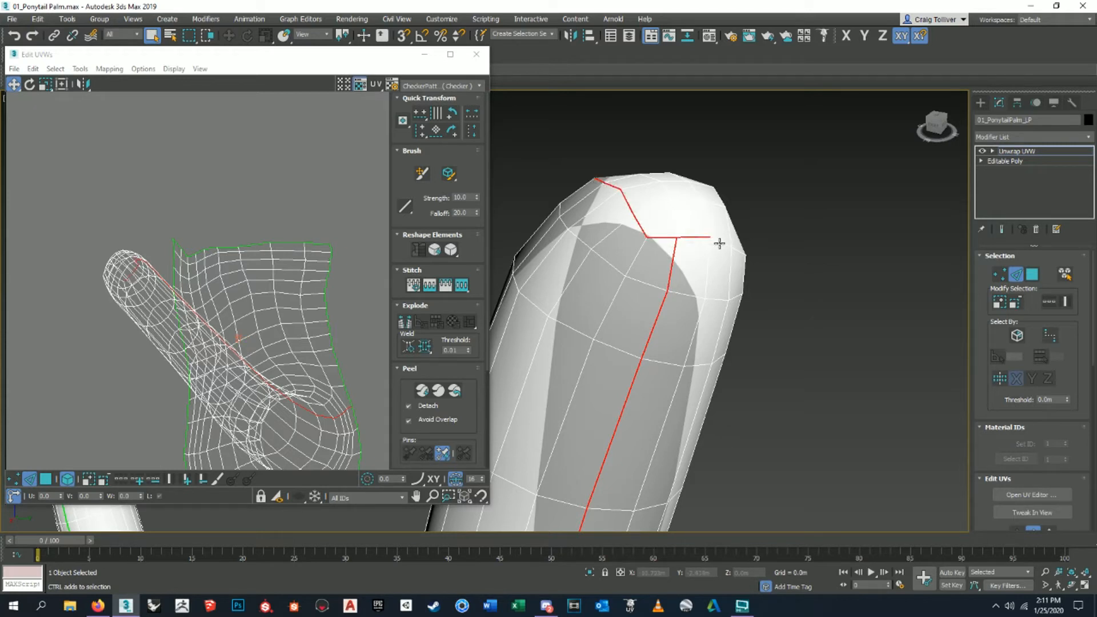
scroll(729, 261, "down", 8)
middle_click_drag(729, 261, 647, 294, "alt")
scroll(649, 295, "up", 5)
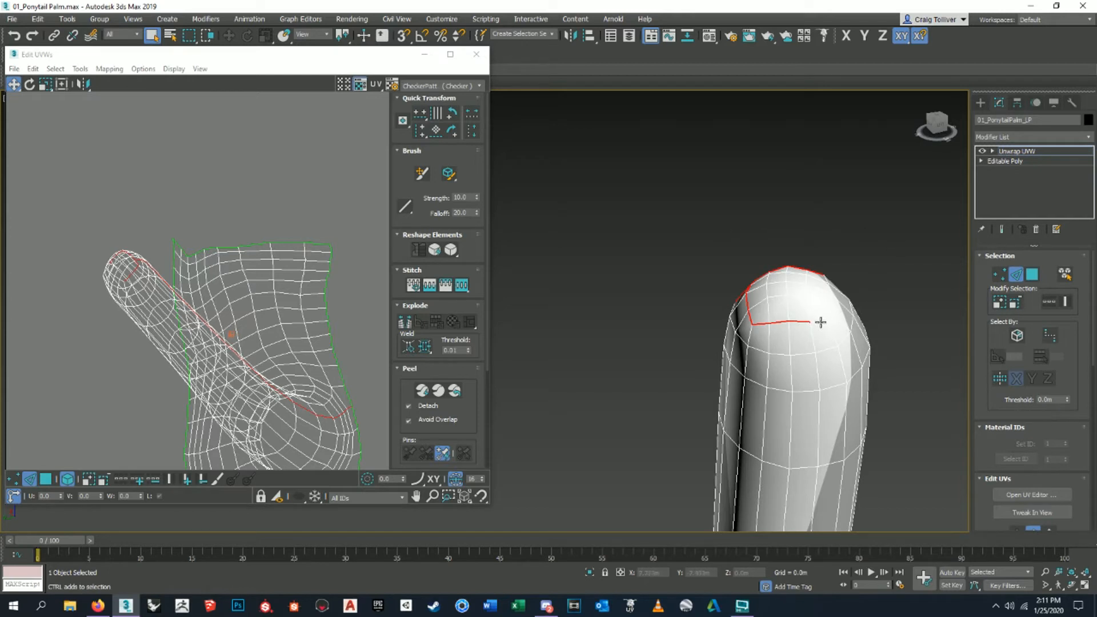
middle_click_drag(823, 321, 680, 330)
middle_click_drag(699, 331, 694, 289)
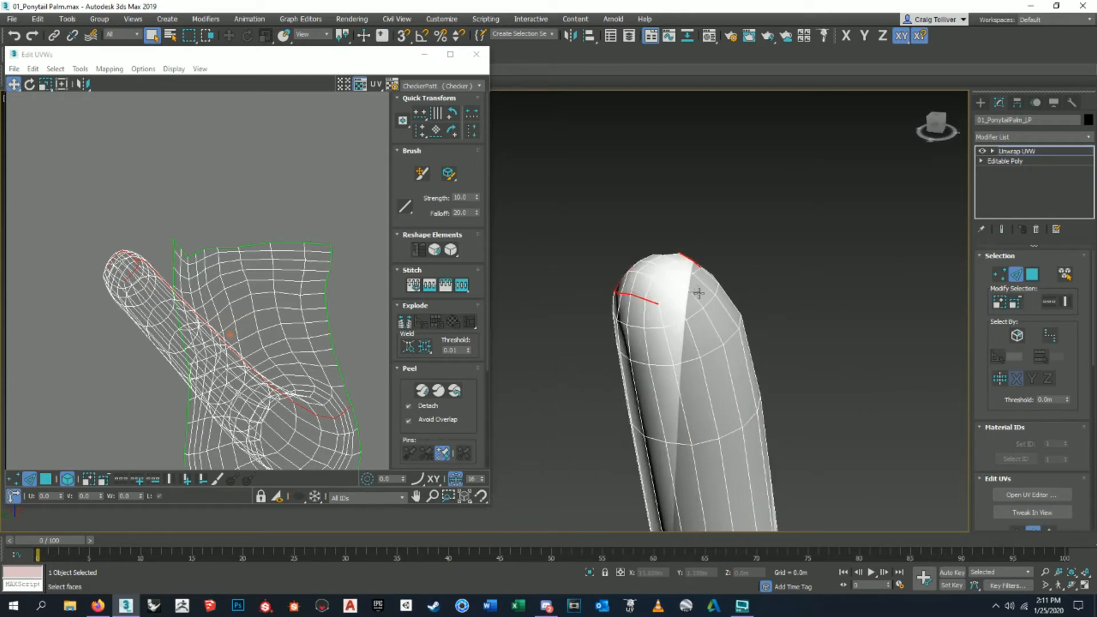
scroll(686, 275, "up", 3)
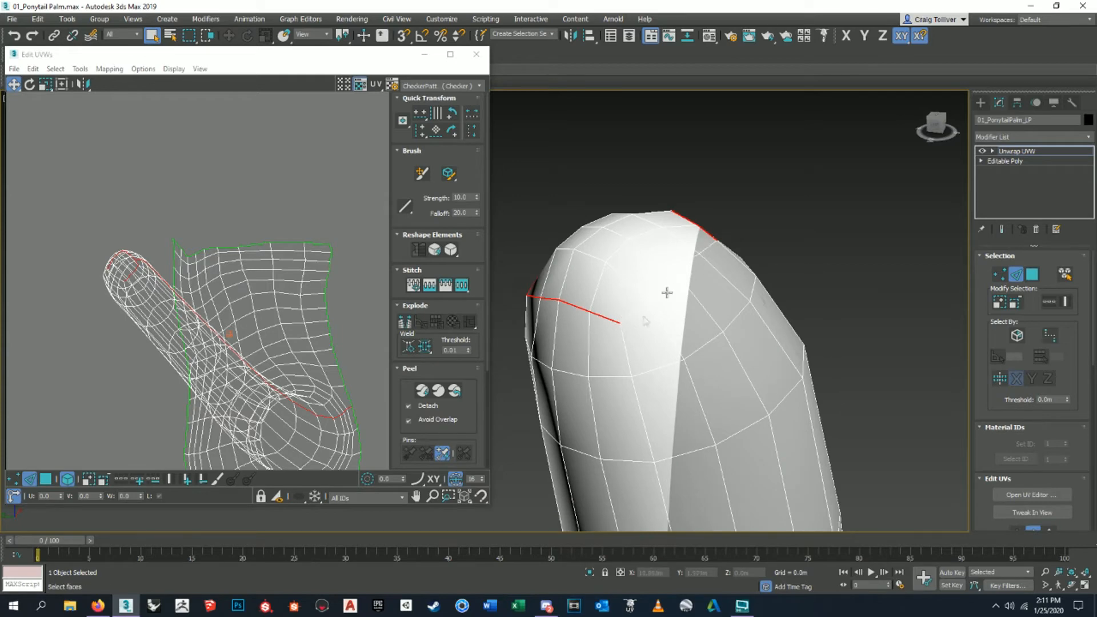
scroll(702, 268, "down", 4)
middle_click_drag(703, 269, 835, 275, "alt")
Break the middle trunk's UV shell along the selected seam edges.
scroll(799, 320, "down", 4)
middle_click_drag(791, 324, 807, 377, "alt")
middle_click_drag(279, 280, 245, 228)
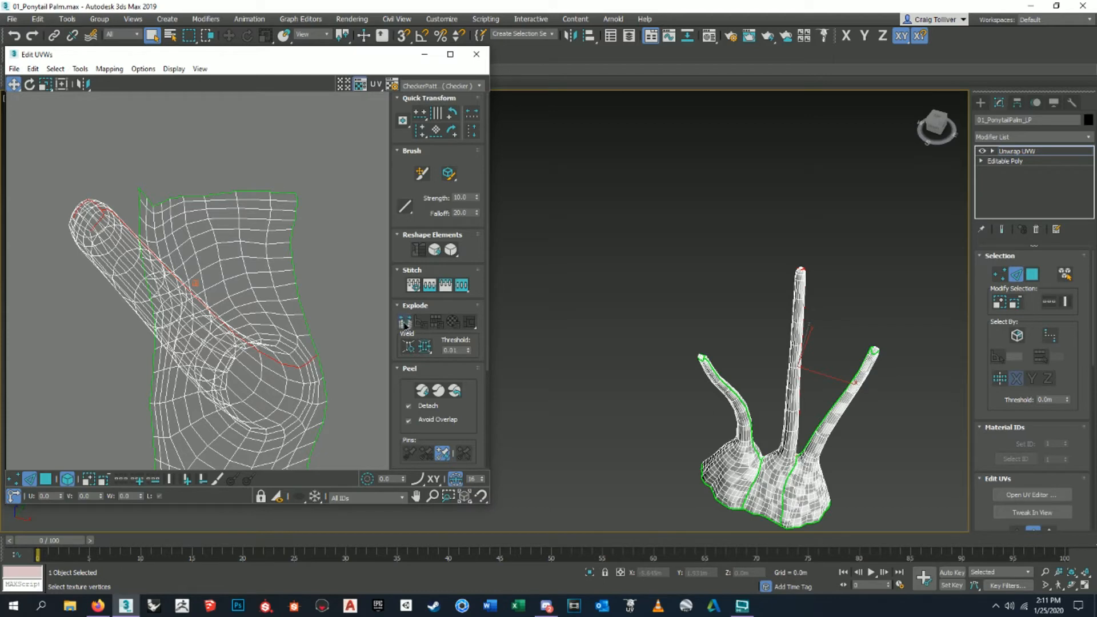
left_click(315, 364)
Select all faces of the middle trunk's UV shell and peel it flat.
scroll(264, 324, "down", 10)
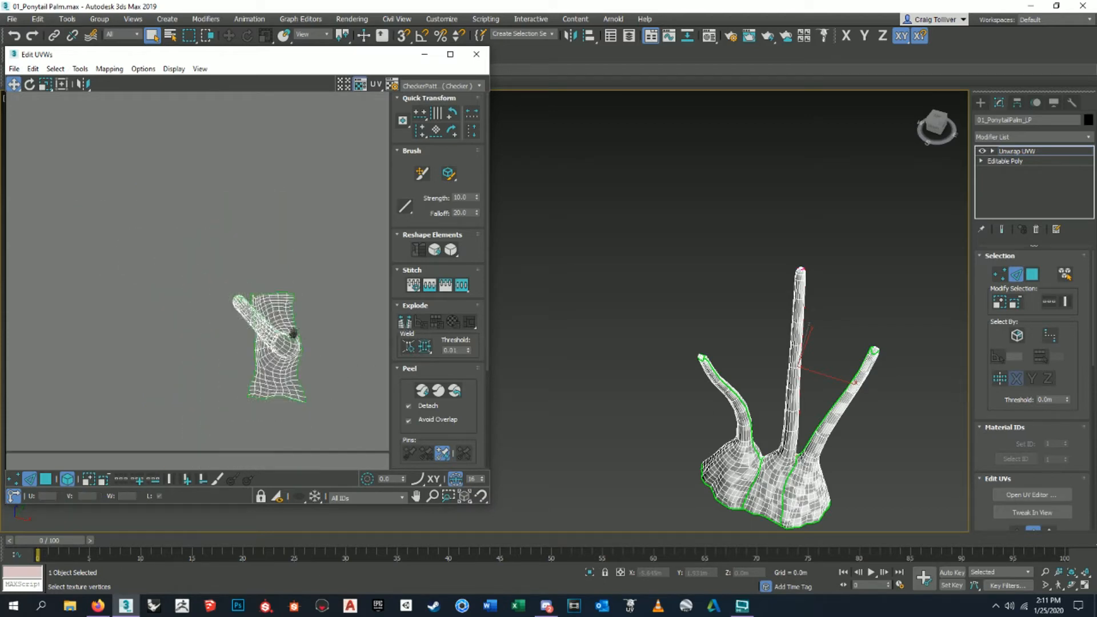
left_click(47, 479)
left_click_drag(227, 375, 382, 214)
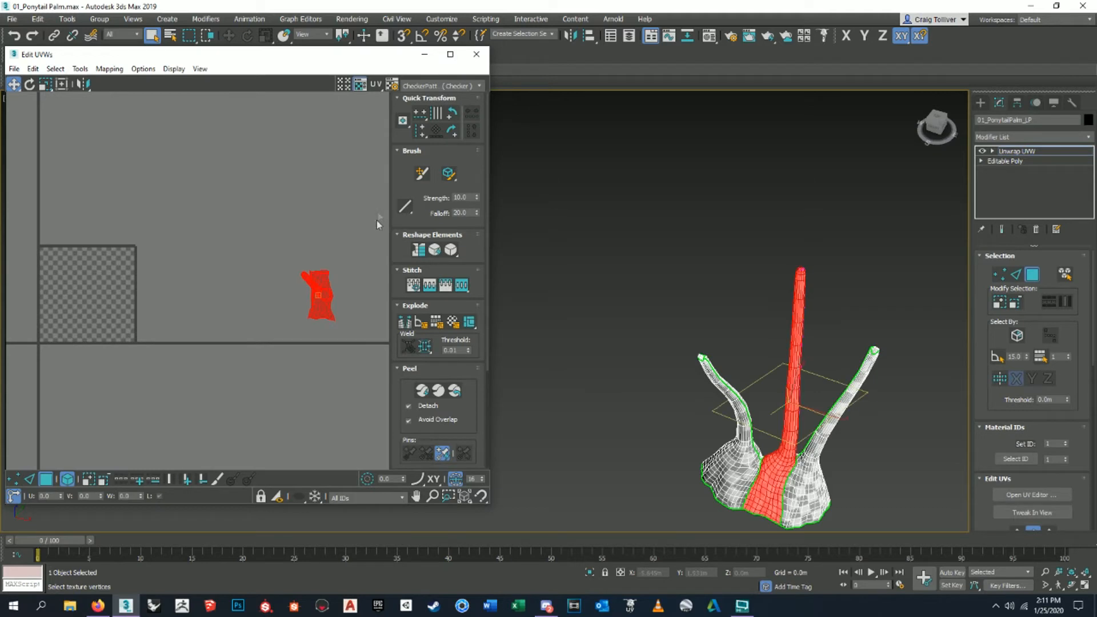
left_click(428, 389)
middle_click_drag(108, 317, 212, 282)
scroll(152, 289, "up", 7)
scroll(220, 314, "down", 2)
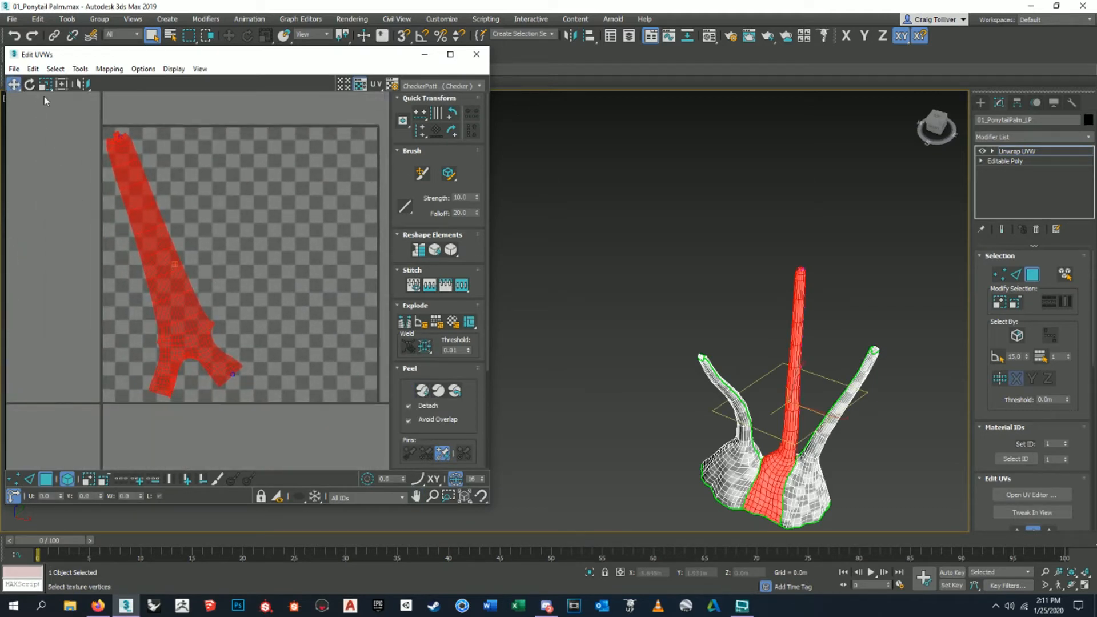
Rotate the peeled middle trunk shell until it stands upright in UV space.
scroll(767, 461, "up", 5)
middle_click_drag(767, 461, 782, 353)
middle_click_drag(190, 246, 200, 241)
key("e")
left_click_drag(233, 360, 208, 400)
middle_click_drag(208, 403, 234, 456)
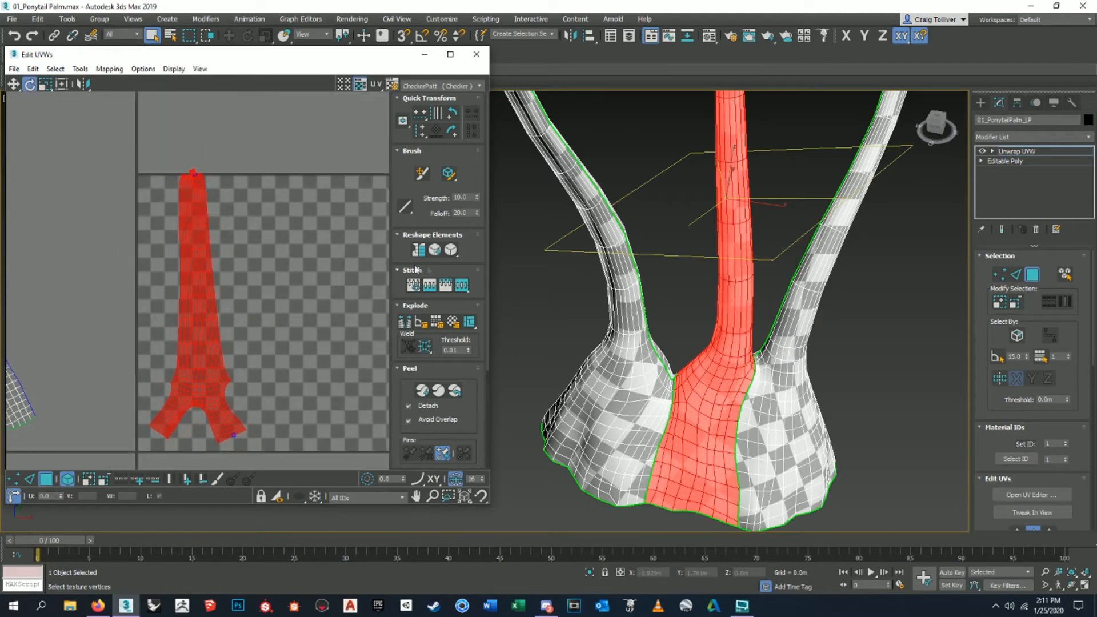
Relax the middle trunk shell by polygon angles, stop the relaxation and close the Relax Tool.
left_click(450, 251)
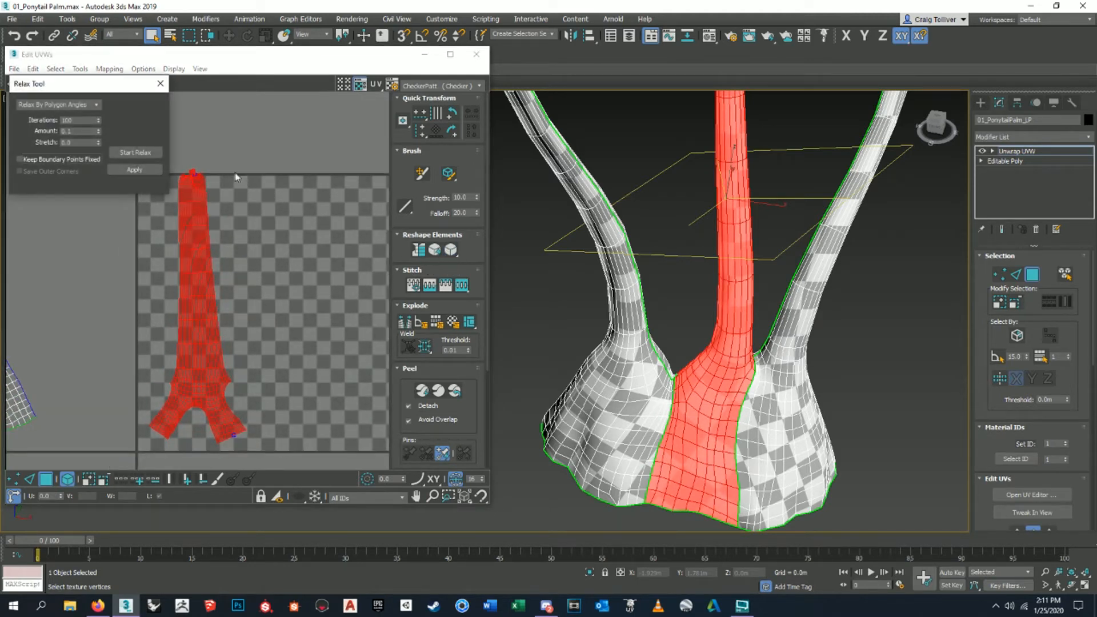
left_click(154, 153)
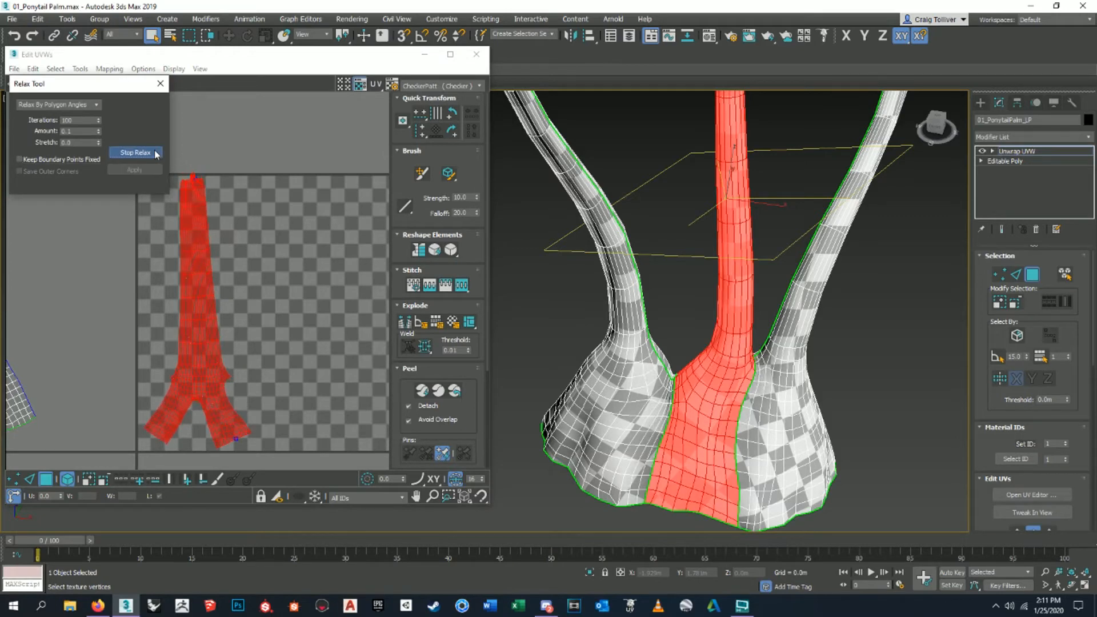
left_click(155, 153)
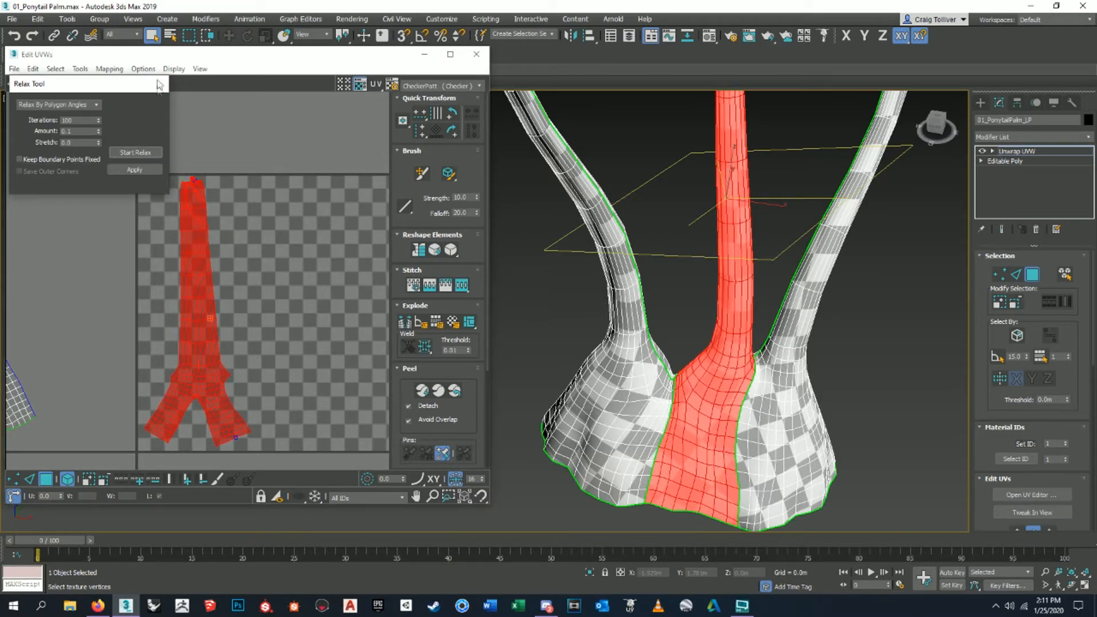
left_click(161, 83)
Try to move the vertex at the peak of the shell's lower notch upward, and undo the move.
scroll(224, 260, "up", 6)
scroll(224, 260, "up", 3)
scroll(171, 399, "up", 3)
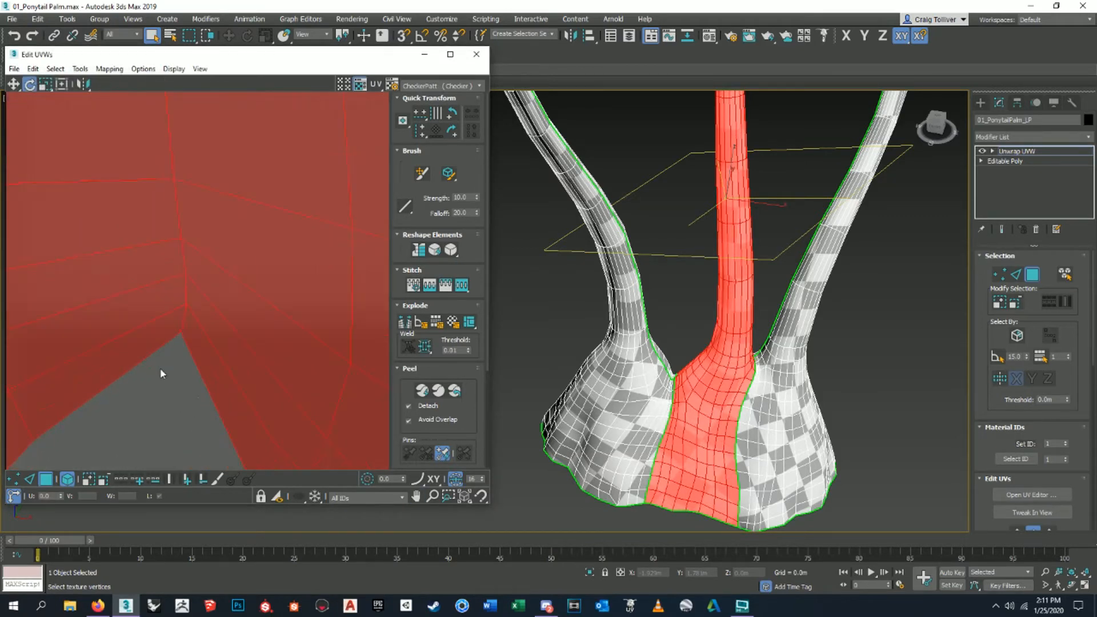
left_click(177, 343)
scroll(240, 343, "down", 8)
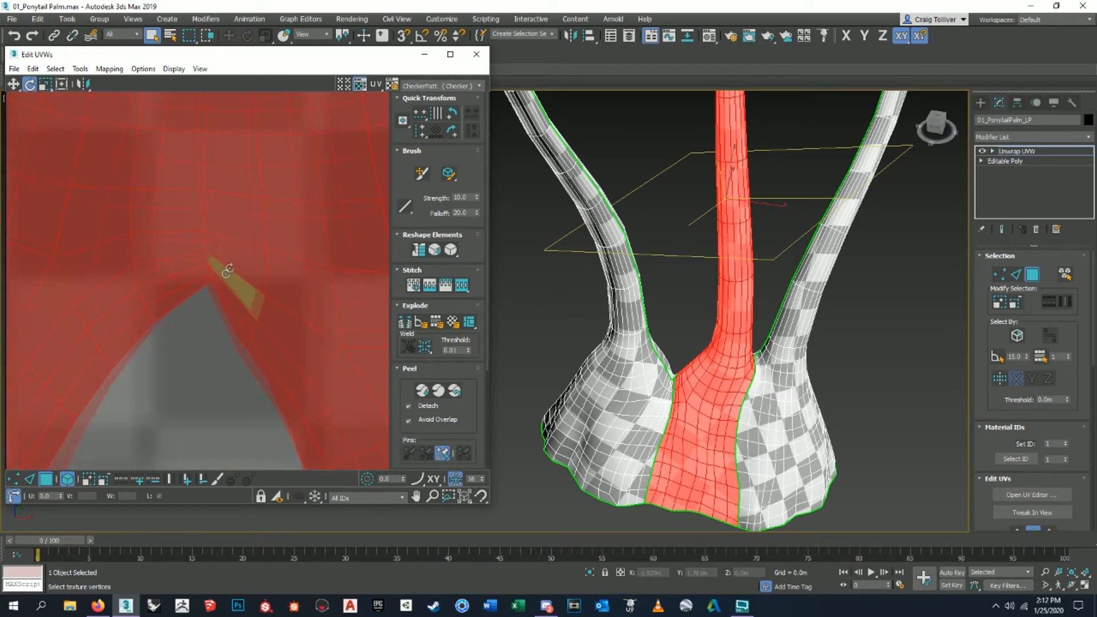
scroll(246, 286, "up", 10)
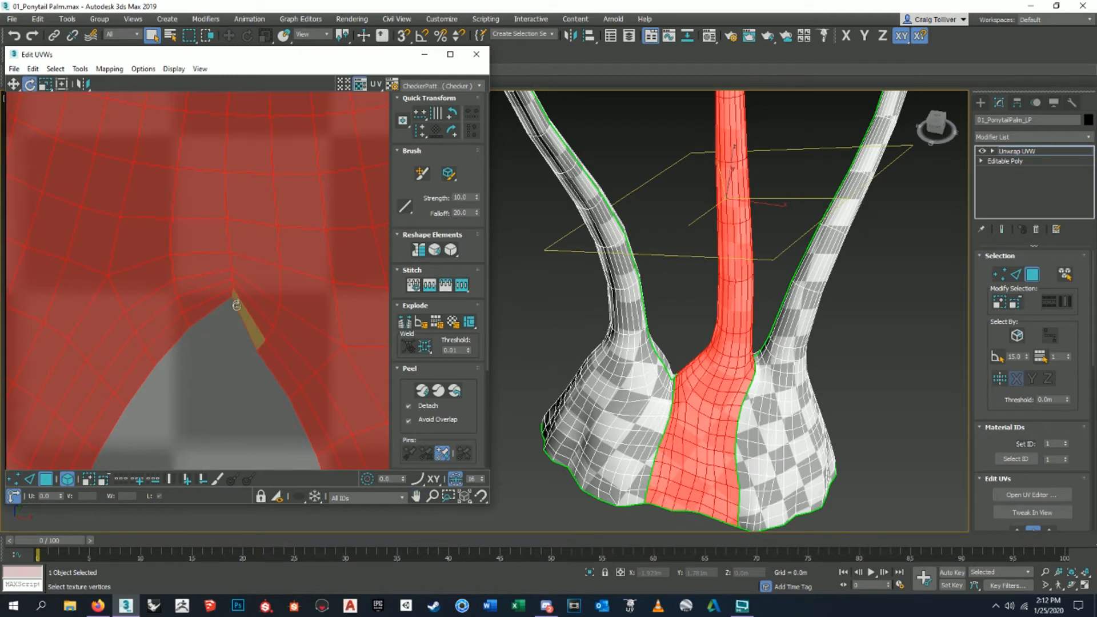
key("1")
scroll(240, 308, "up", 5)
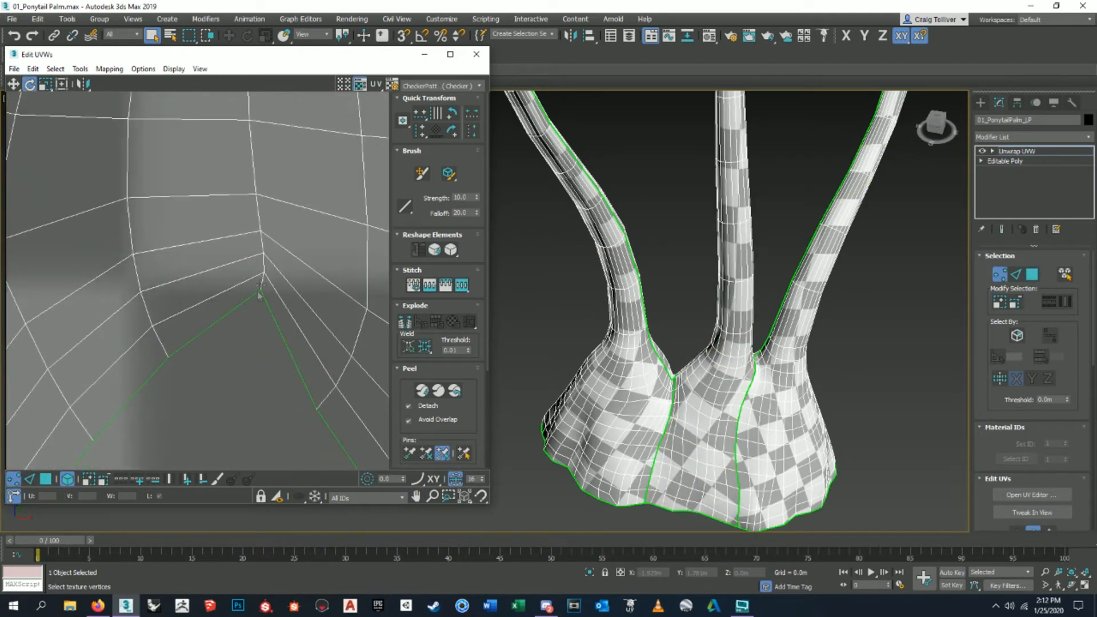
left_click(197, 402)
left_click(263, 281)
left_click(14, 85)
left_click_drag(260, 292, 279, 152)
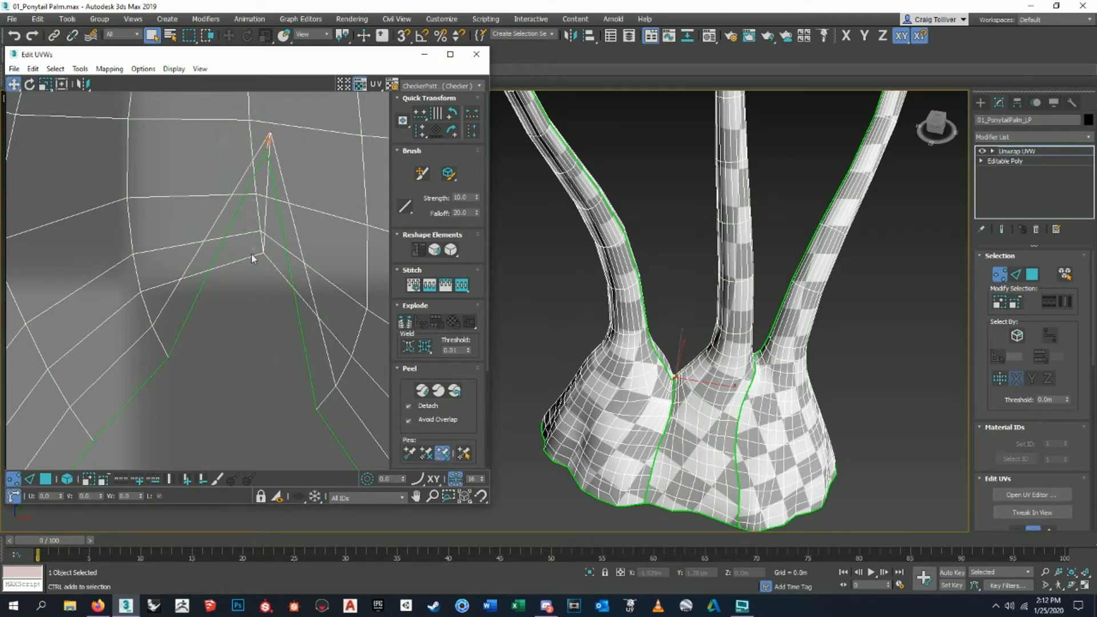
scroll(259, 311, "down", 3)
middle_click_drag(272, 300, 257, 295)
key("ctrl+z")
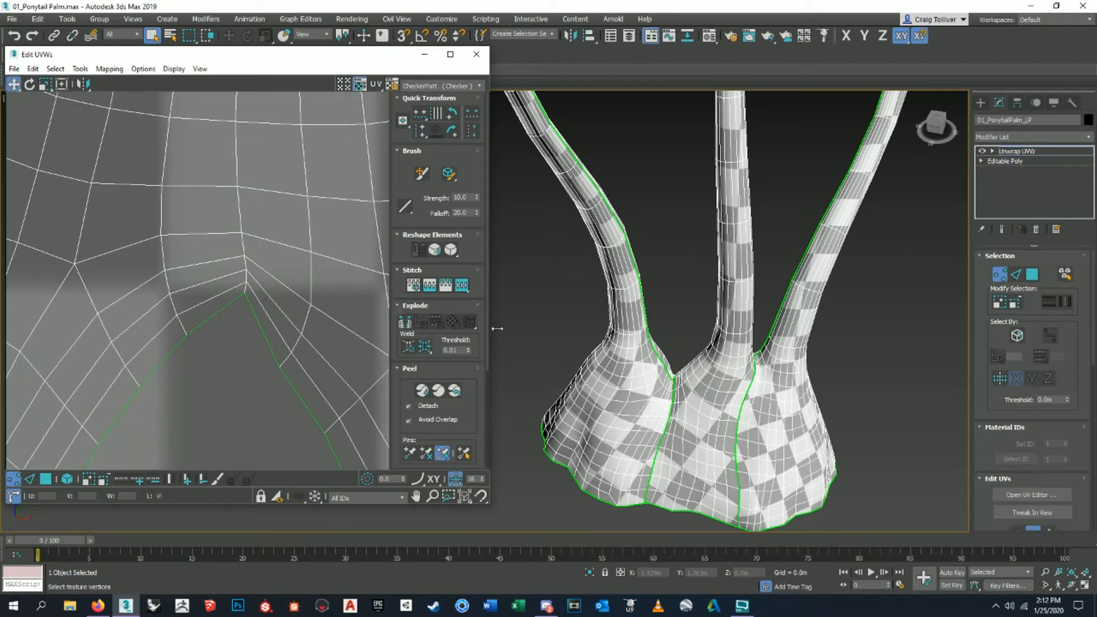
Examine the checker pattern around the bases of the three trunks from several angles.
scroll(737, 355, "down", 5)
scroll(750, 319, "up", 8)
scroll(654, 423, "down", 4)
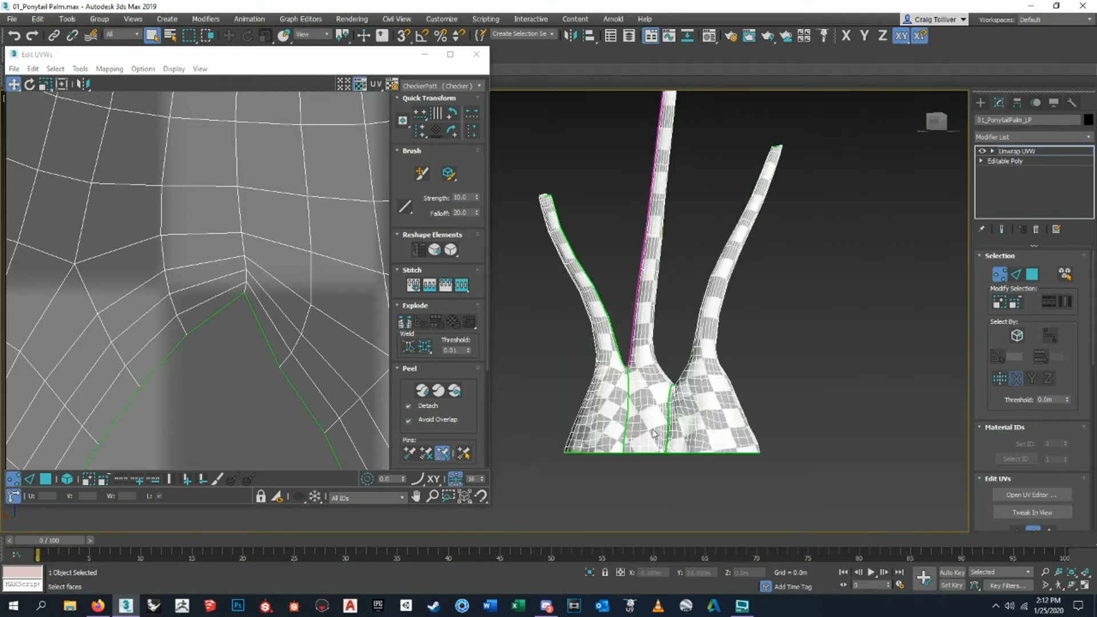
scroll(657, 417, "up", 6)
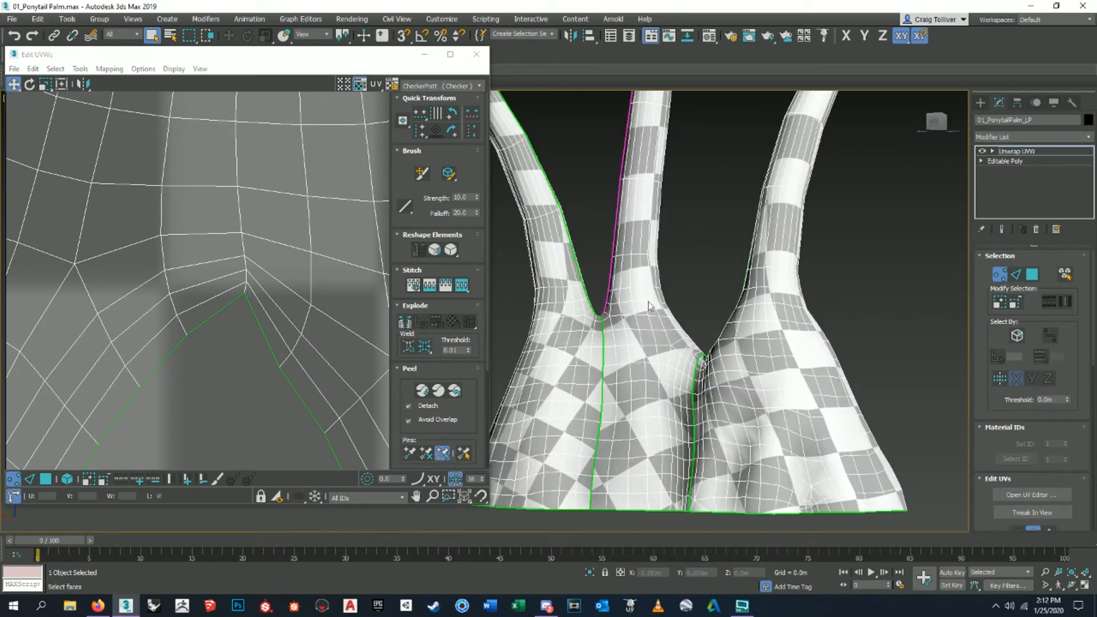
scroll(702, 360, "down", 4)
middle_click_drag(701, 360, 673, 393, "alt")
scroll(172, 295, "down", 15)
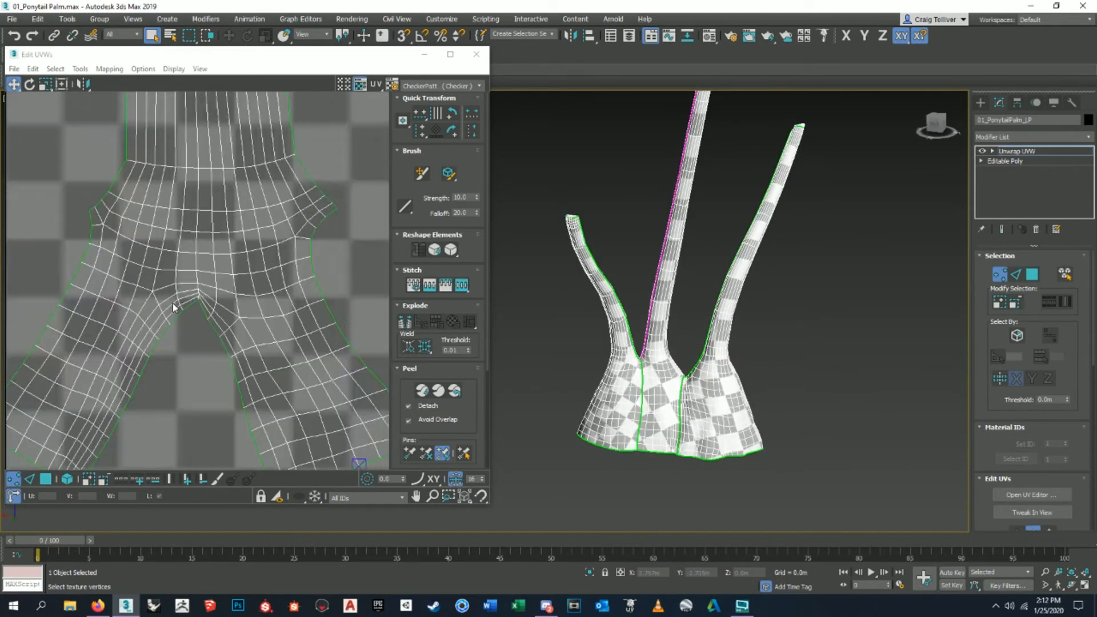
Select the middle trunk's whole UV shell by element and move it left beside the other two trunk shells.
middle_click_drag(172, 295, 254, 321)
left_click(46, 479)
left_click(67, 479)
left_click_drag(219, 365, 40, 300)
left_click(235, 334)
scroll(718, 393, "up", 4)
scroll(719, 365, "down", 4)
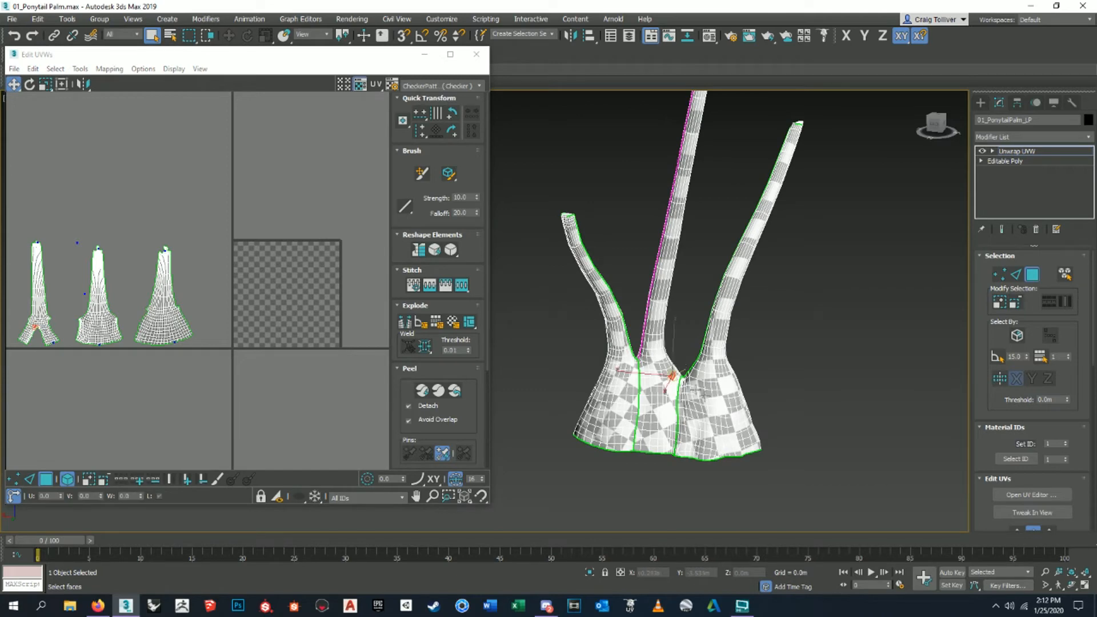
Pick faces on the trunk bases to compare the checker square size between the neighbouring trunks.
left_click(654, 399)
scroll(717, 416, "up", 2)
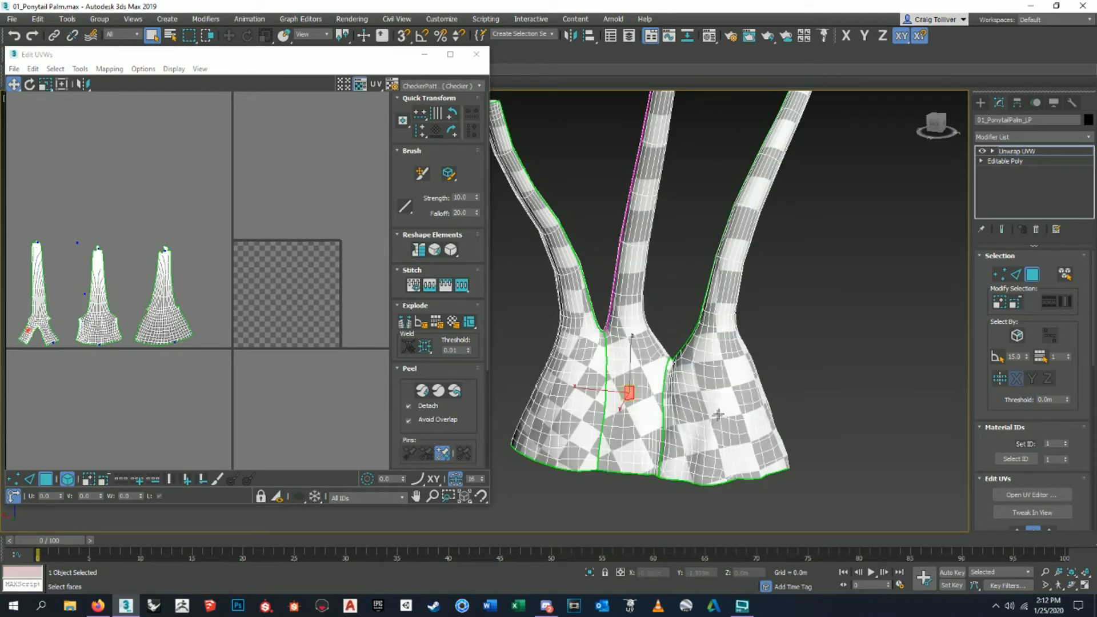
left_click(637, 396)
left_click(704, 403)
left_click(737, 432)
left_click(625, 404)
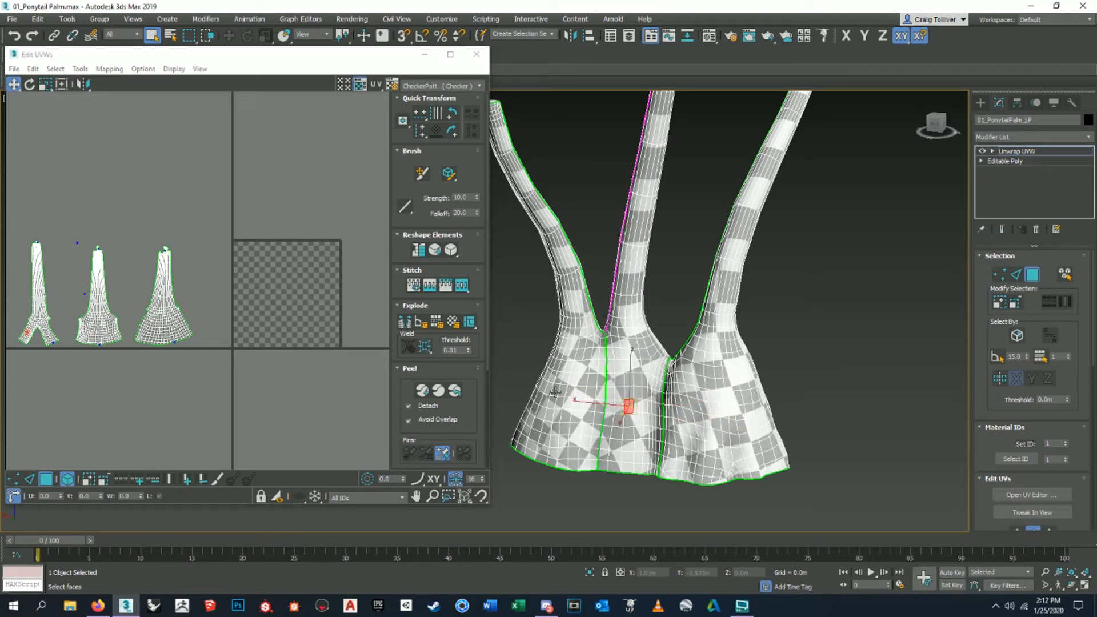
Select all three trunk UV shells and rescale them to a common texel size with Rescale Clusters.
scroll(235, 269, "up", 4)
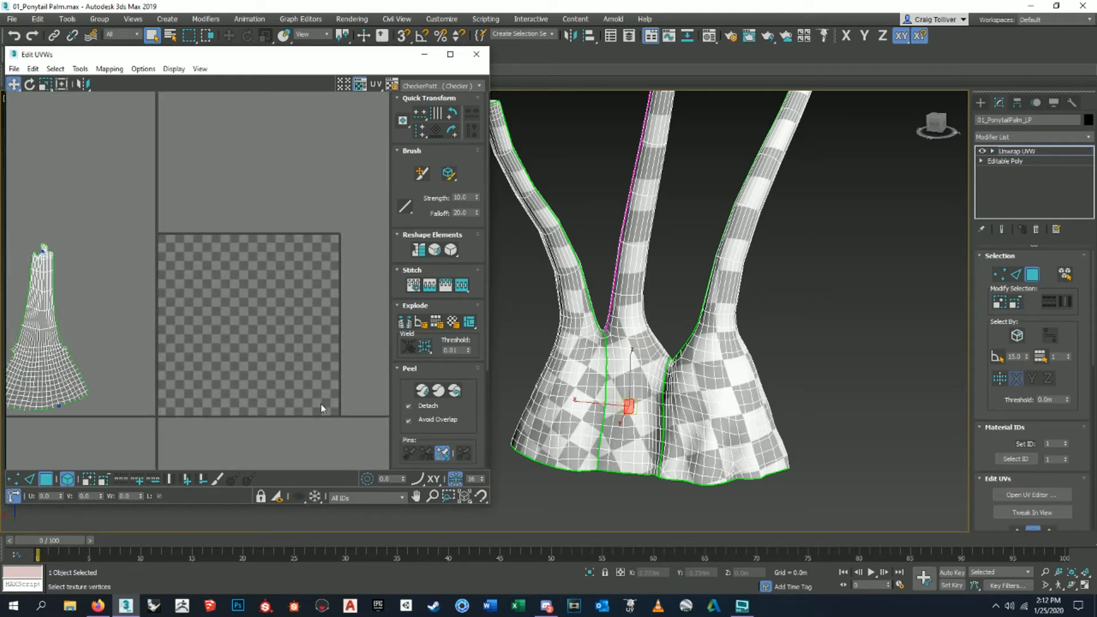
middle_click_drag(188, 300, 331, 282)
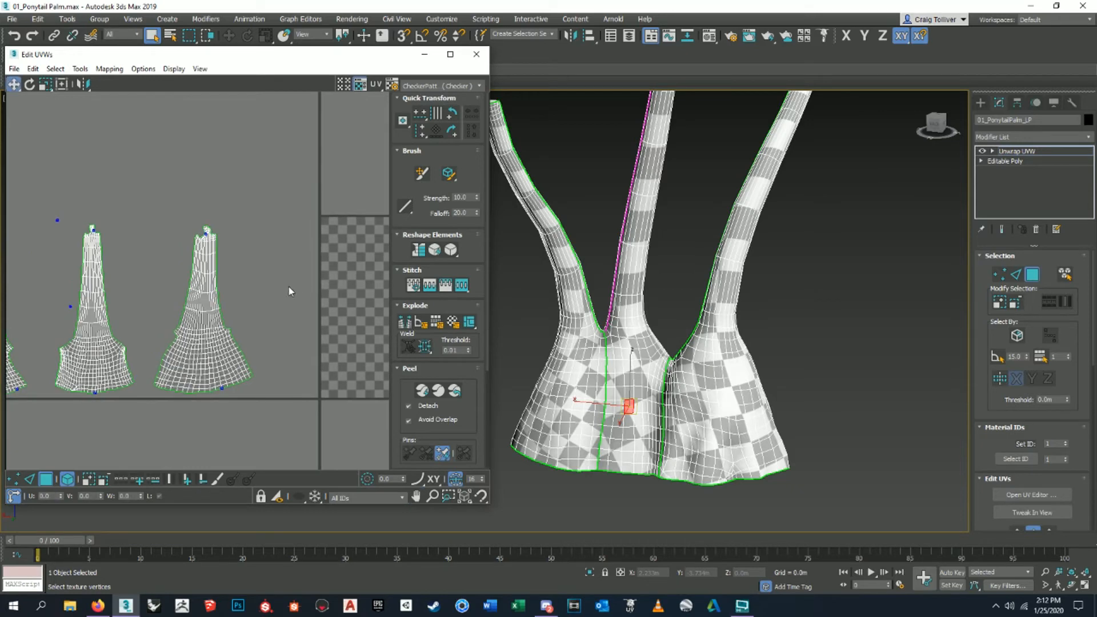
middle_click_drag(90, 336, 172, 336)
middle_click_drag(187, 292, 180, 293)
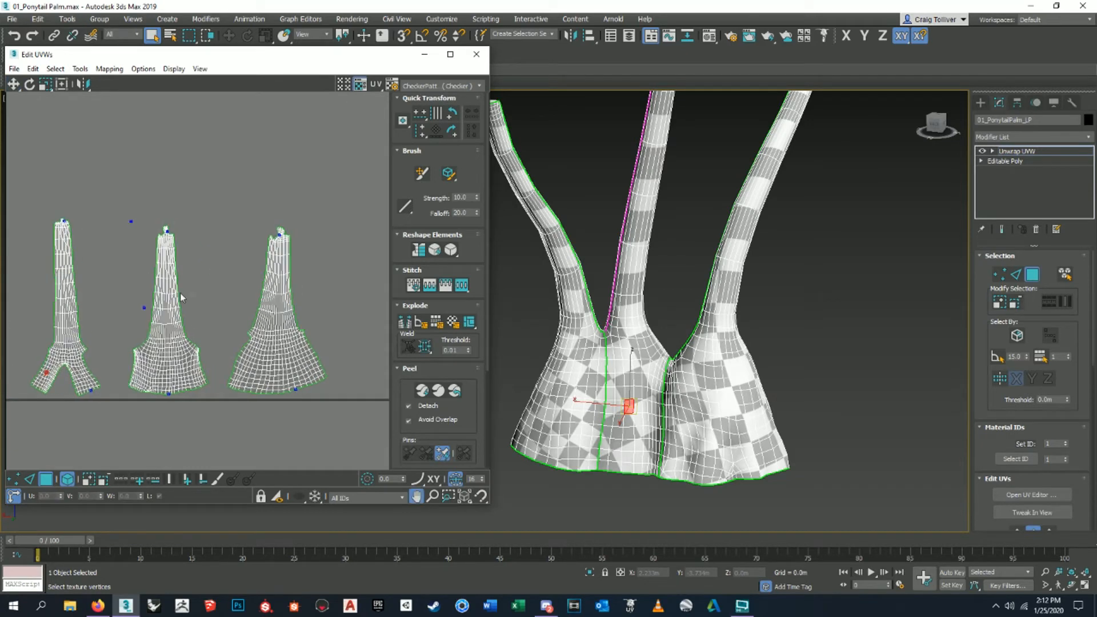
scroll(265, 303, "down", 2)
middle_click_drag(269, 304, 210, 291)
scroll(299, 399, "down", 2)
left_click_drag(316, 400, 45, 228)
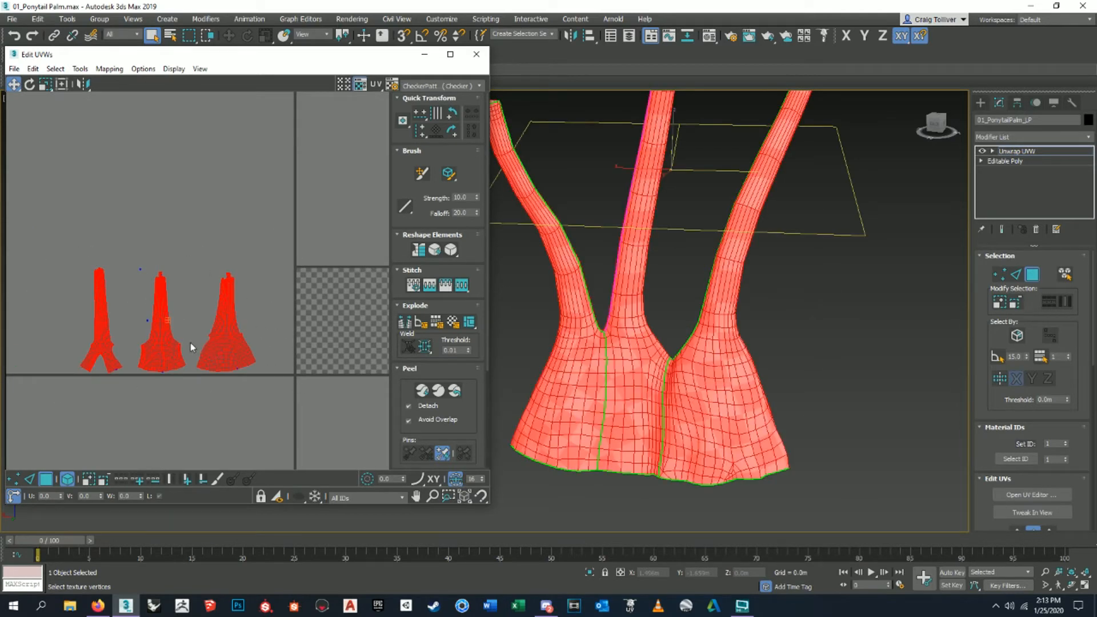
left_click(80, 68)
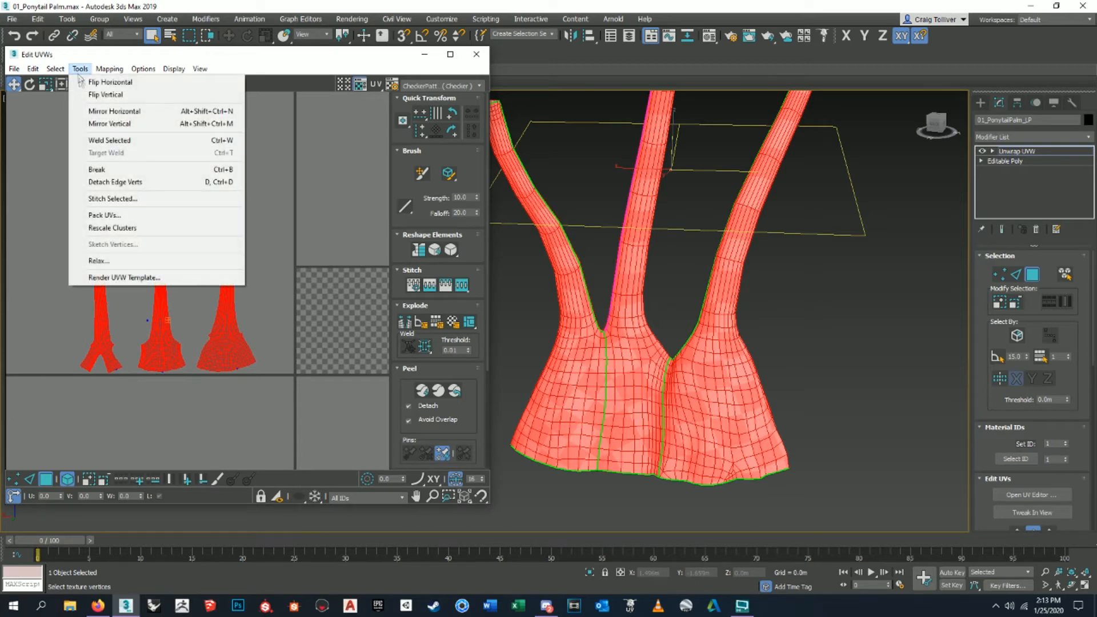
left_click(123, 227)
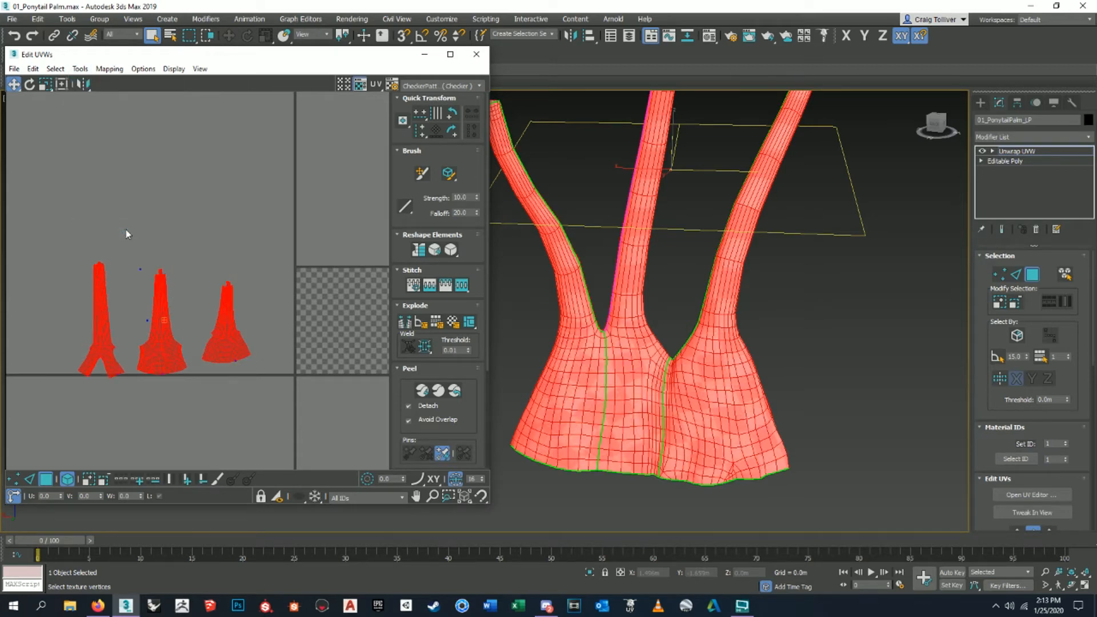
left_click(260, 235)
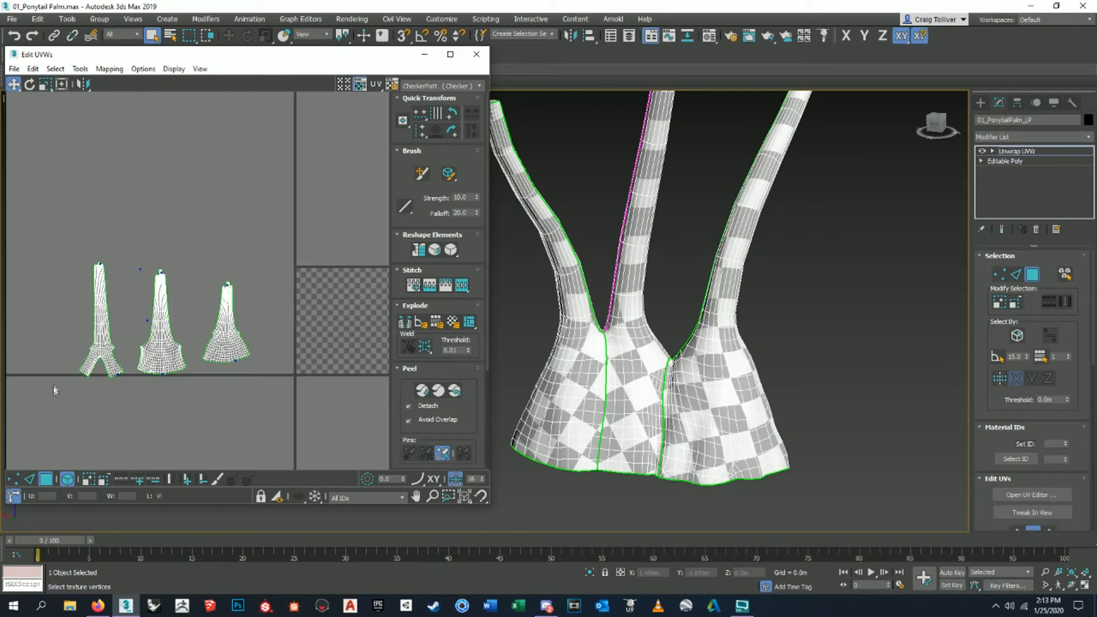
Pick the trunk UV shells one by one to identify which trunk each belongs to, and clear the selection.
middle_click_drag(641, 407, 659, 434)
middle_click_drag(294, 322, 272, 312)
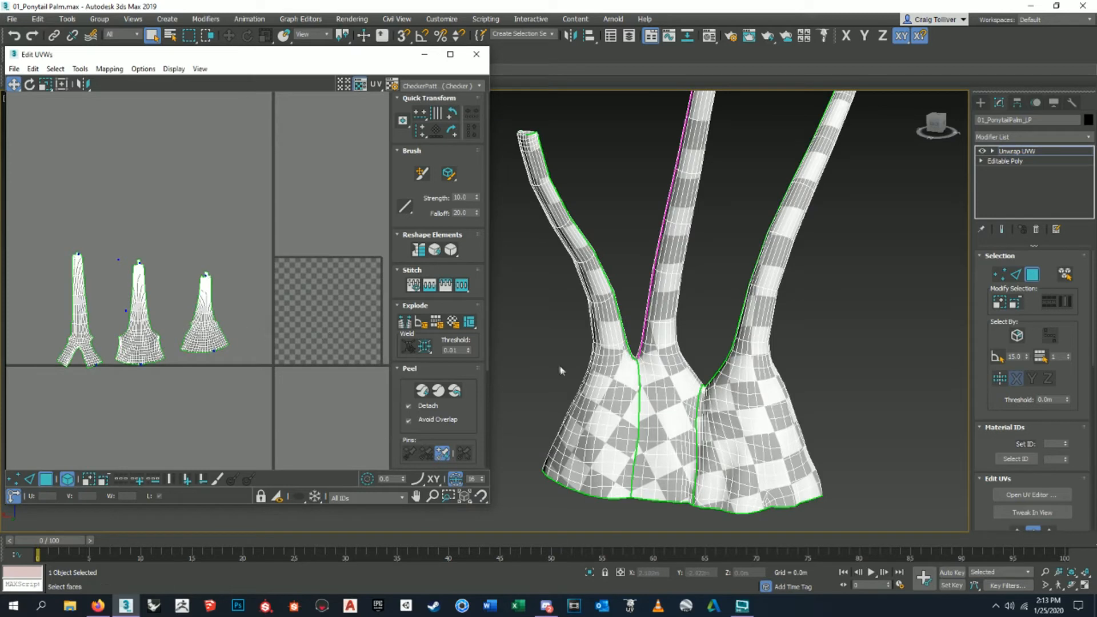
left_click_drag(293, 230, 178, 371)
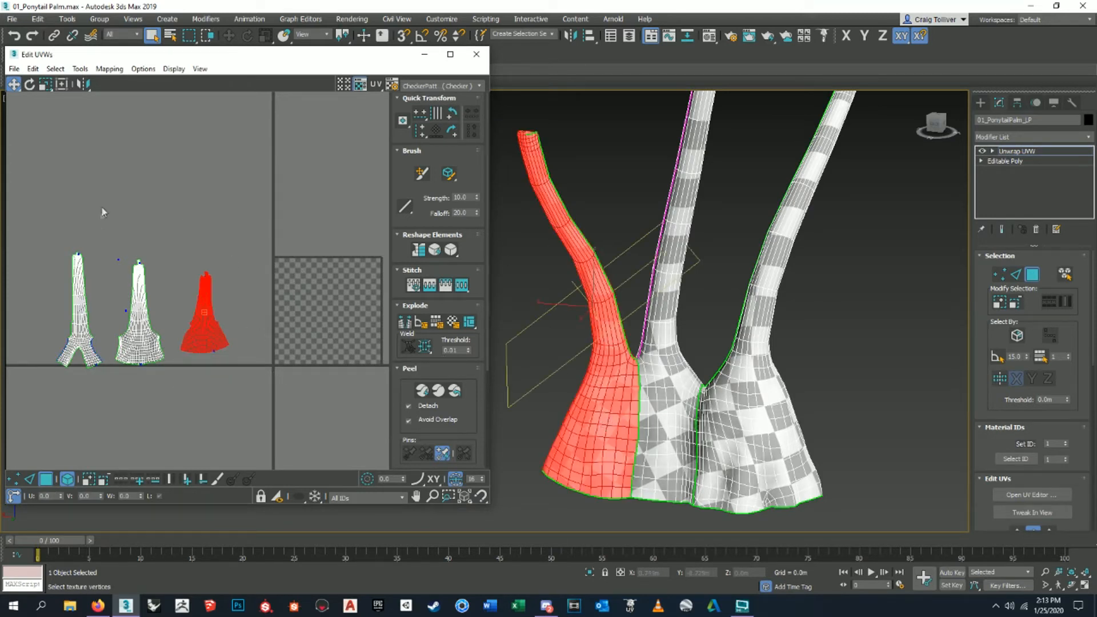
left_click_drag(54, 374, 55, 372)
scroll(747, 326, "up", 5)
middle_click_drag(732, 458, 722, 337)
scroll(701, 325, "down", 5)
scroll(711, 340, "up", 3)
left_click_drag(169, 216, 108, 403)
middle_click_drag(634, 343, 543, 328, "alt")
left_click(209, 384)
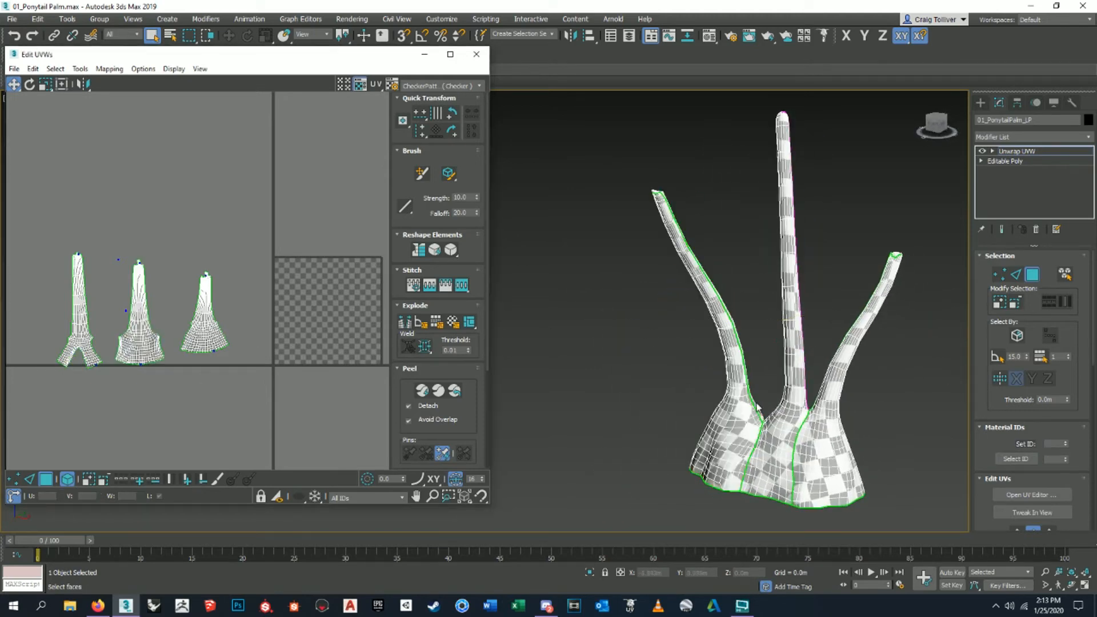
Move the fork-bottomed trunk UV shell below the other two shells and deselect it.
left_click(779, 423)
mouse_move(794, 429)
middle_mouse_down("alt")
mouse_move(773, 405)
mouse_move(798, 428)
middle_mouse_up("alt")
scroll(58, 301, "up", 2)
left_click_drag(13, 425, 125, 365)
middle_click_drag(123, 365, 88, 316)
left_click_drag(62, 294, 286, 392)
scroll(247, 380, "up", 2)
left_click(157, 425)
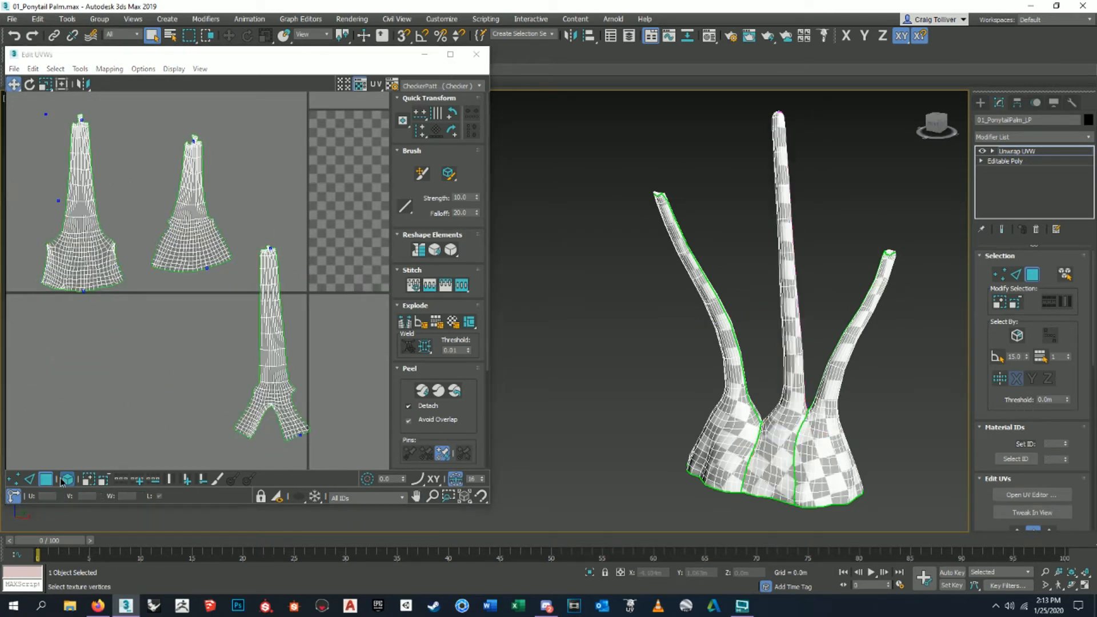
Switch to edge selection and pick border edges around the forked shell's side notch to locate the matching seams on the trunks.
left_click(29, 479)
scroll(226, 406, "up", 5)
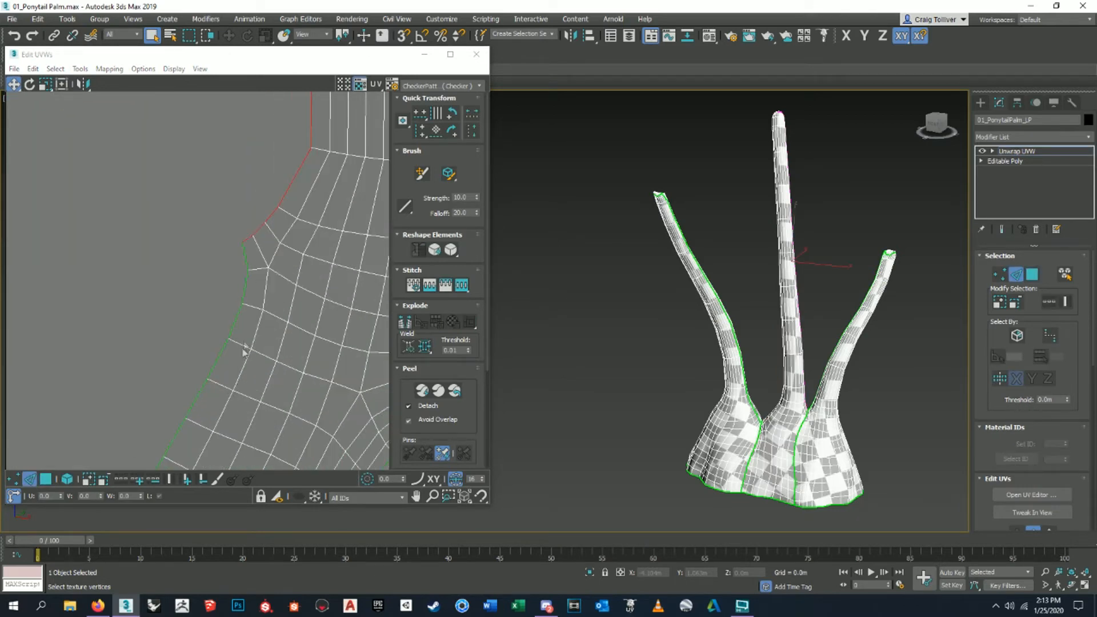
scroll(250, 297, "down", 8)
scroll(297, 405, "up", 5)
scroll(299, 350, "down", 4)
scroll(743, 400, "up", 5)
middle_click_drag(743, 400, 738, 378)
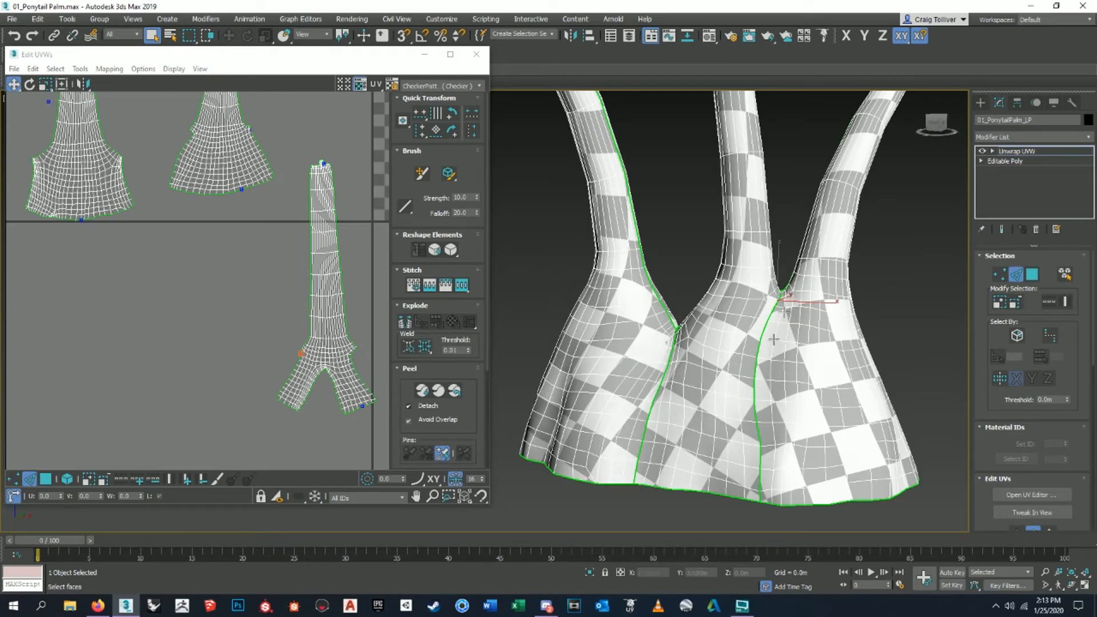
middle_click_drag(653, 395, 592, 384, "alt")
scroll(245, 318, "up", 10)
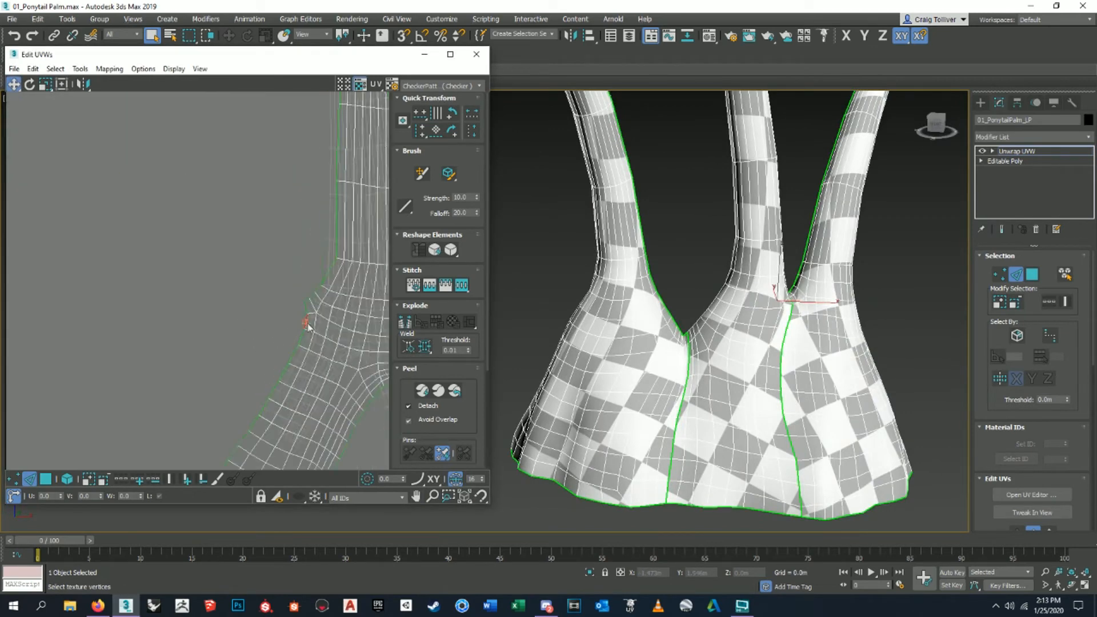
middle_click_drag(294, 326, 298, 285)
left_click(295, 311)
left_click(287, 299)
left_click(275, 343, "ctrl")
left_click(270, 331)
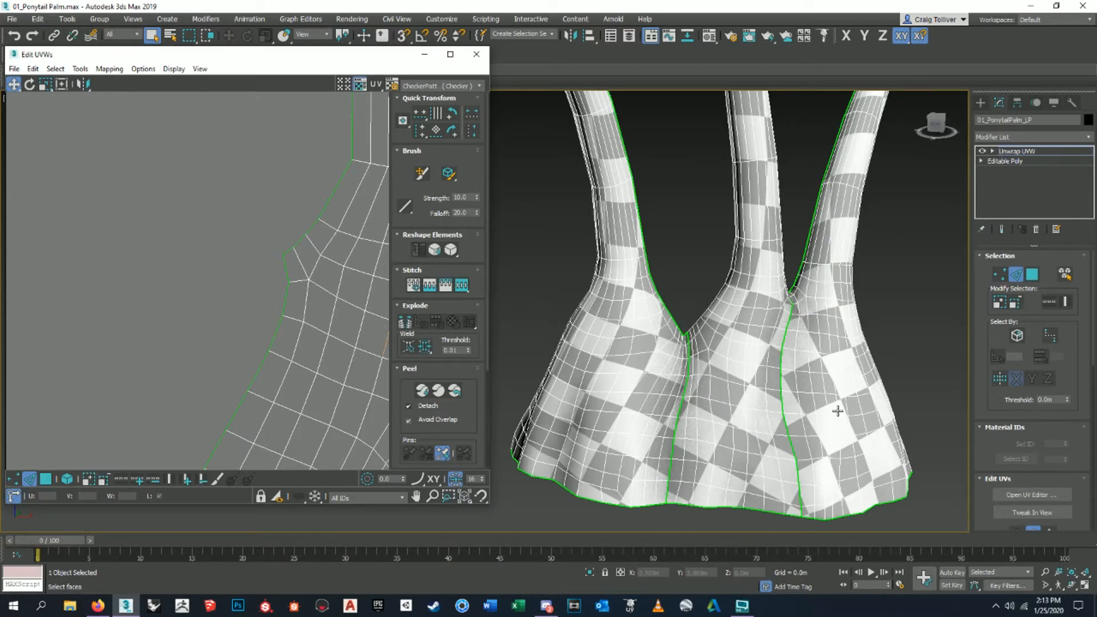
Examine the peak of the forked shell's lower notch and compare it with the seams between the trunk bases.
scroll(838, 410, "down", 5)
scroll(177, 310, "down", 5)
scroll(215, 294, "down", 5)
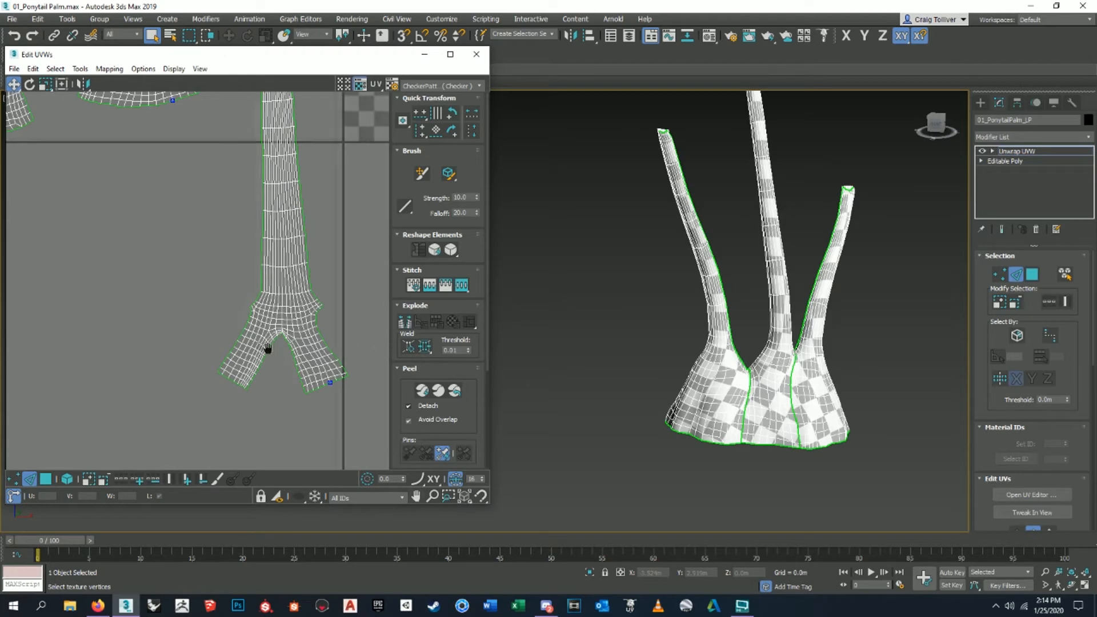
middle_click_drag(268, 348, 179, 327)
scroll(171, 332, "up", 10)
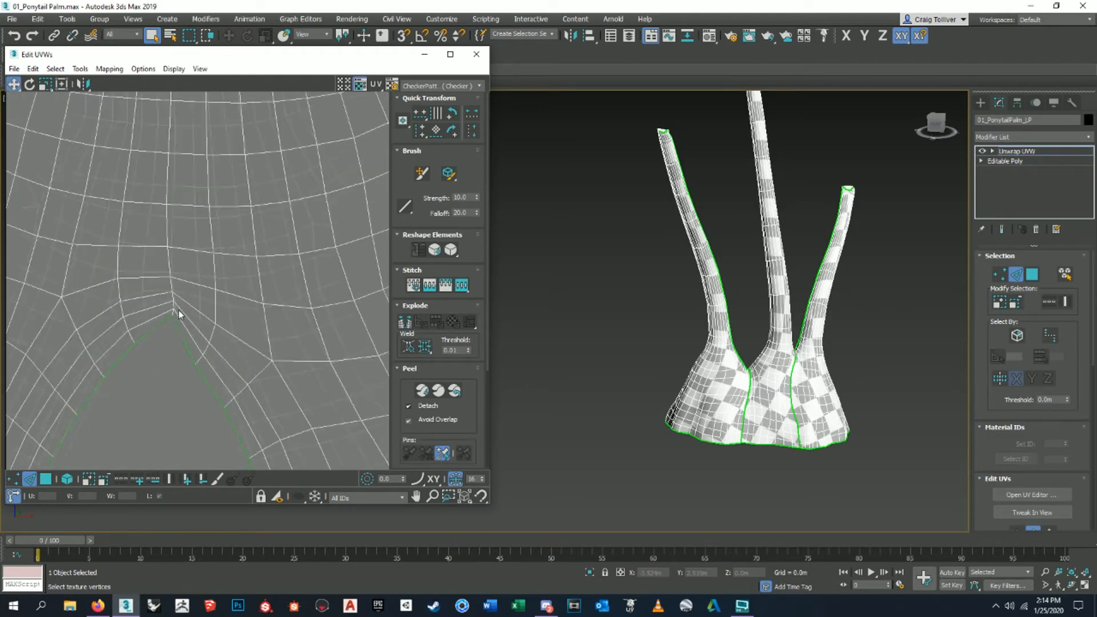
scroll(178, 310, "down", 2)
middle_click_drag(178, 309, 173, 294)
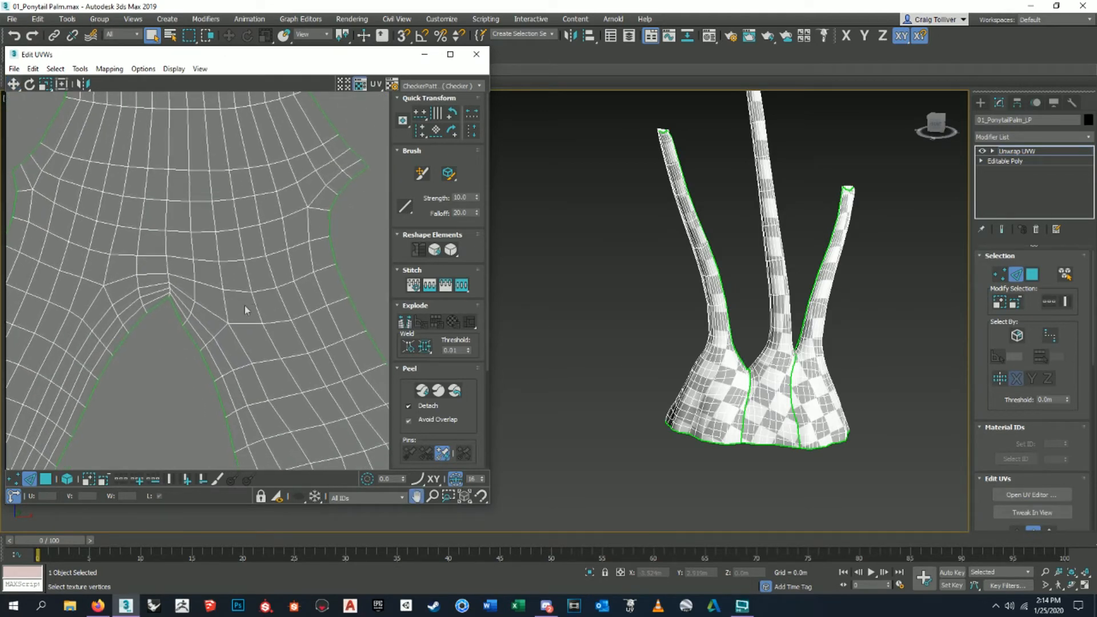
scroll(827, 409, "up", 5)
middle_click_drag(709, 379, 715, 382)
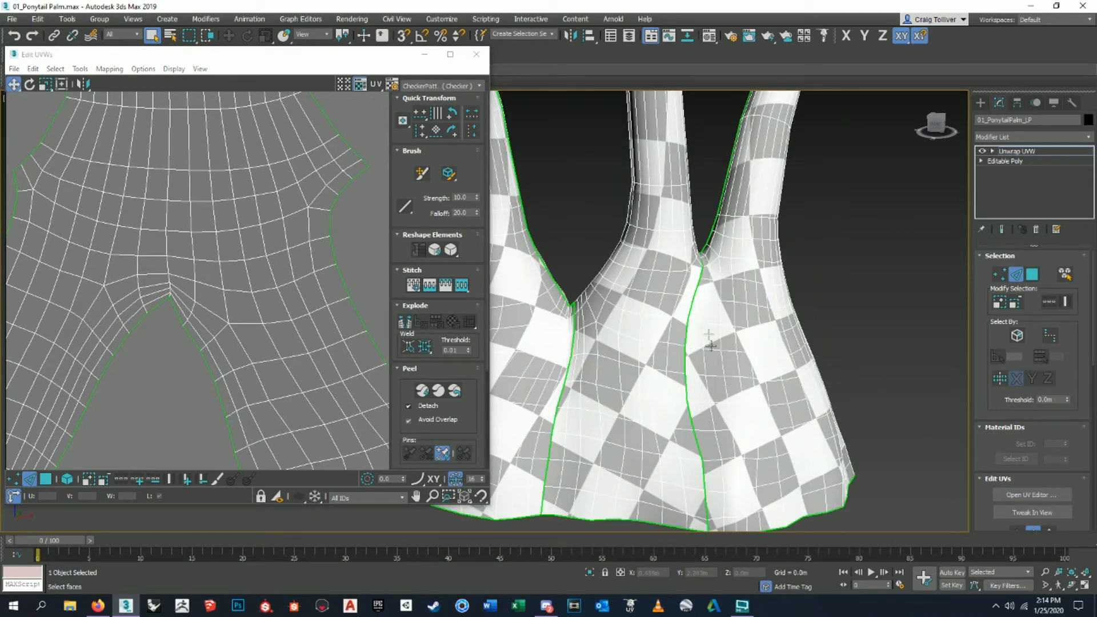
middle_click_drag(765, 306, 779, 314)
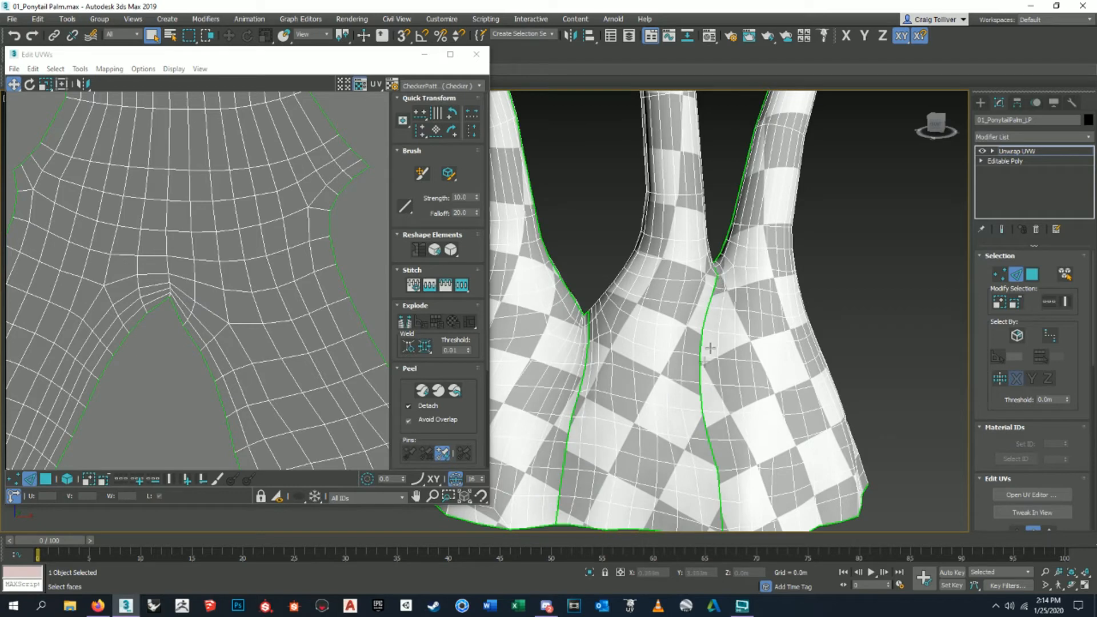
middle_click_drag(666, 426, 646, 293, "alt")
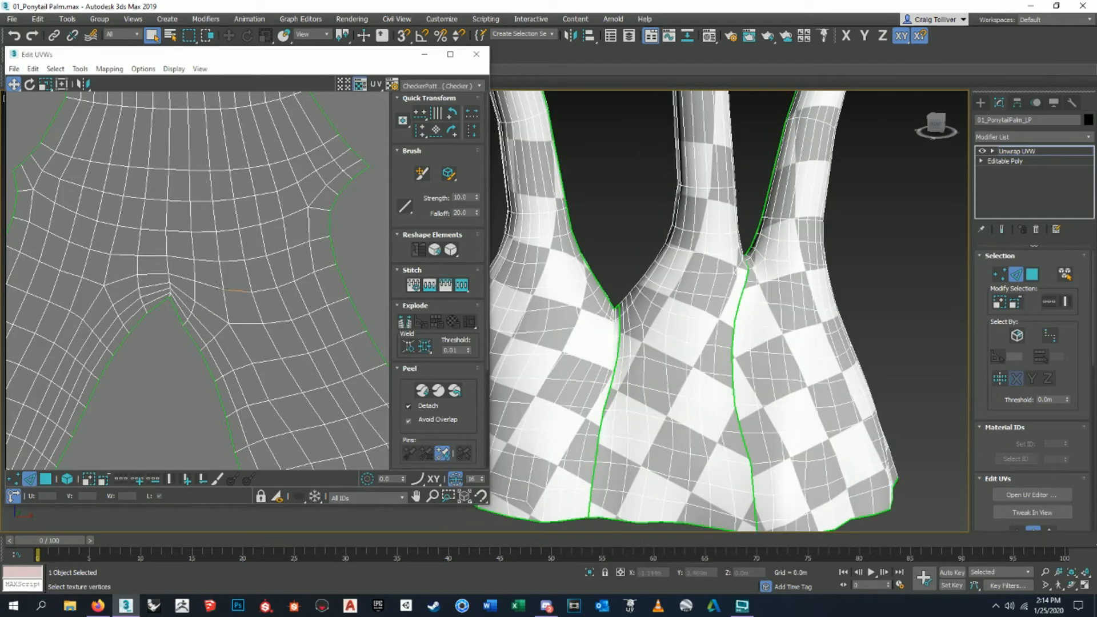
Select the outer border edges of the forked shell's left leg, from its lower corner up to the side notch.
scroll(156, 286, "down", 6)
scroll(156, 286, "up", 3)
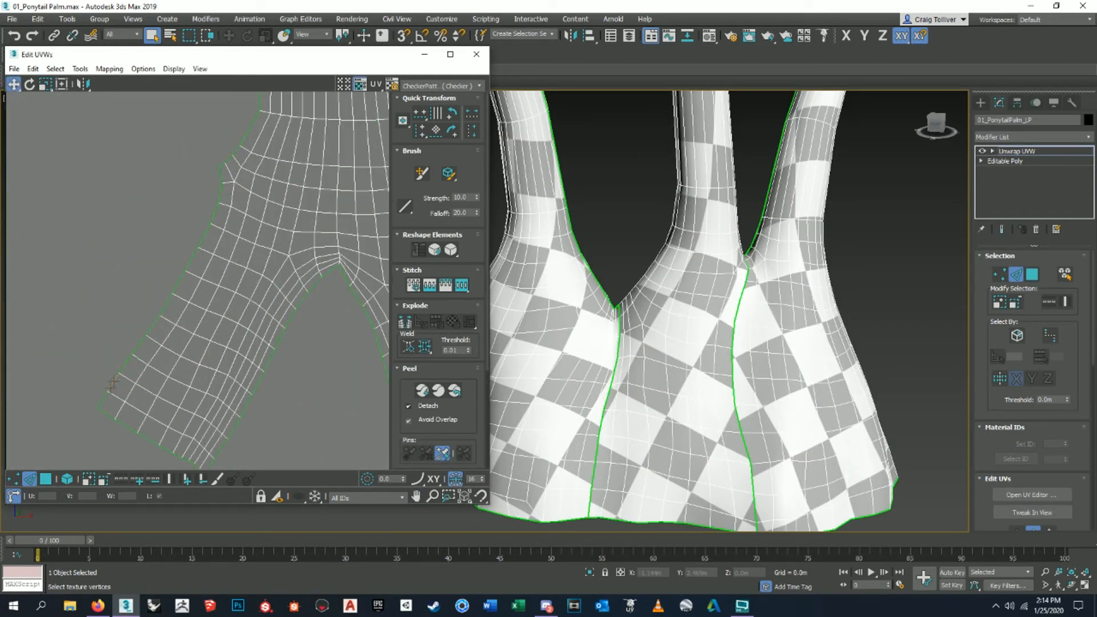
left_click(109, 401)
left_click(127, 368, "ctrl")
left_click(140, 346, "ctrl")
left_click(150, 330, "ctrl")
left_click(167, 304, "ctrl")
left_click(179, 286, "ctrl")
left_click(188, 268, "ctrl")
left_click(198, 252, "ctrl")
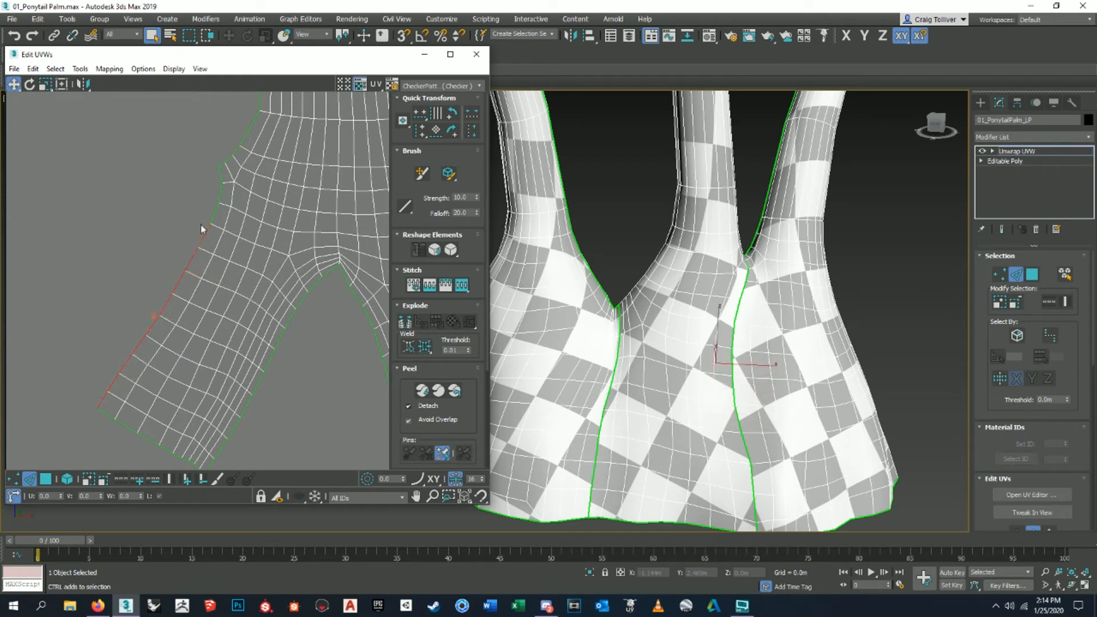
left_click(220, 213, "ctrl")
scroll(237, 195, "up", 2)
left_click(214, 180, "ctrl")
Examine the selected base seam on the model and its matching border edges on the neighbouring flared shell.
scroll(685, 348, "down", 5)
scroll(234, 166, "down", 3)
scroll(236, 184, "down", 3)
middle_click_drag(236, 185, 237, 300)
middle_click_drag(262, 169, 274, 330)
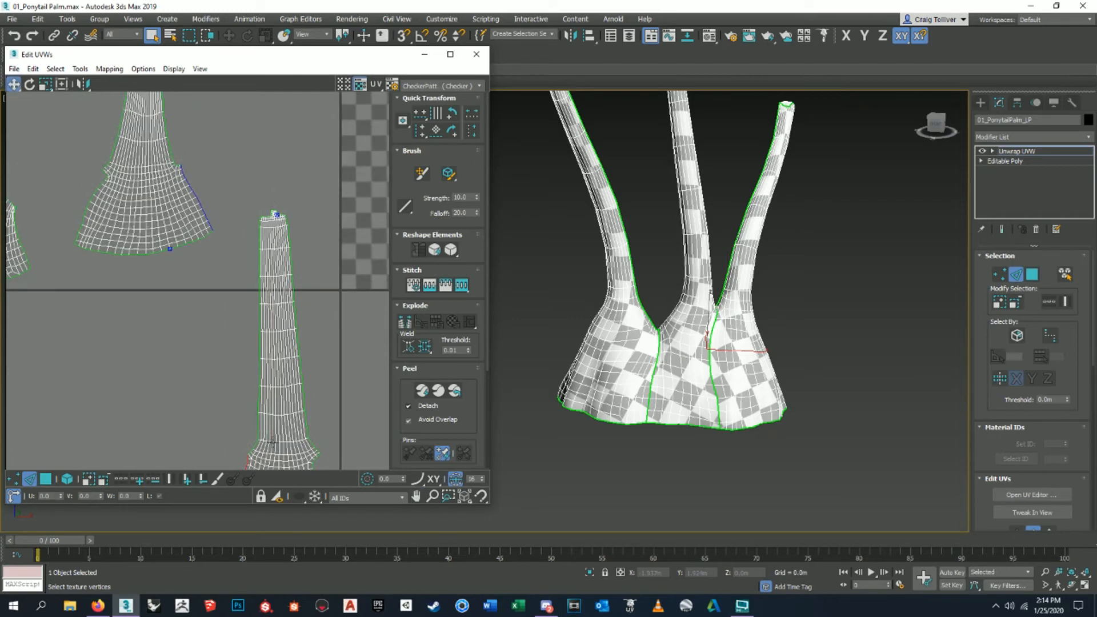
middle_click_drag(273, 432, 279, 310)
scroll(653, 314, "up", 3)
middle_click_drag(653, 314, 846, 314, "alt")
middle_click_drag(183, 250, 249, 367)
scroll(277, 171, "up", 6)
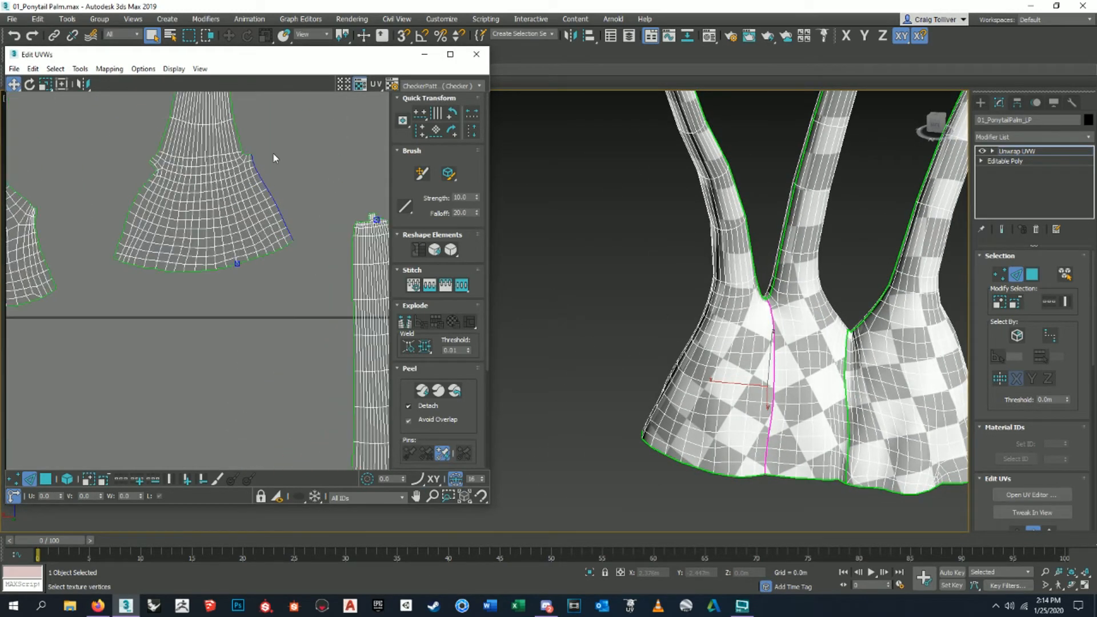
scroll(224, 166, "up", 2)
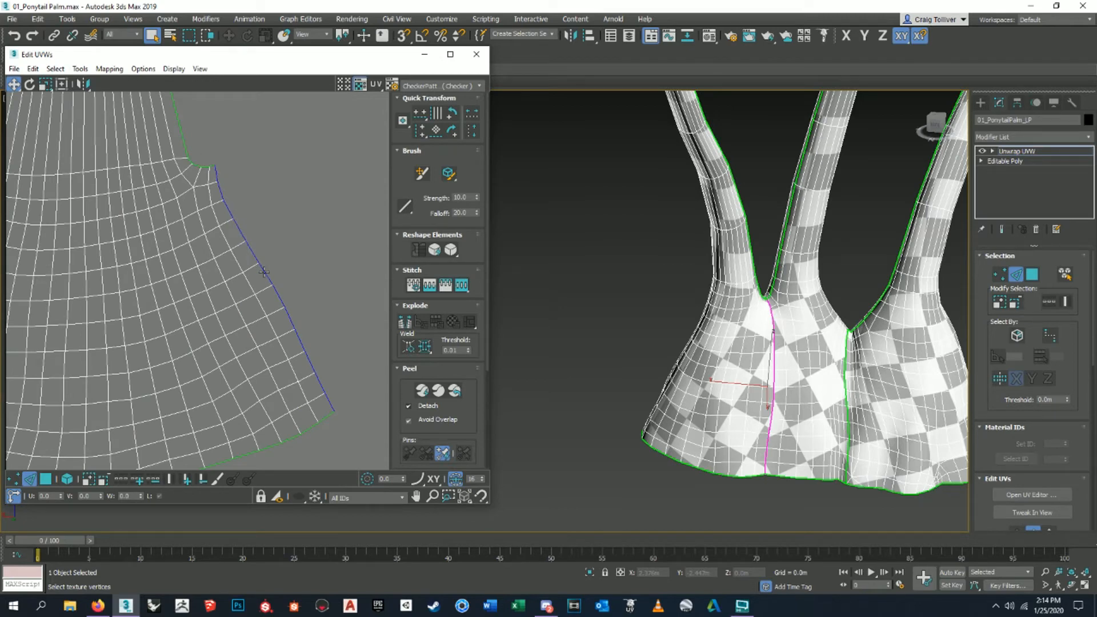
scroll(234, 251, "down", 8)
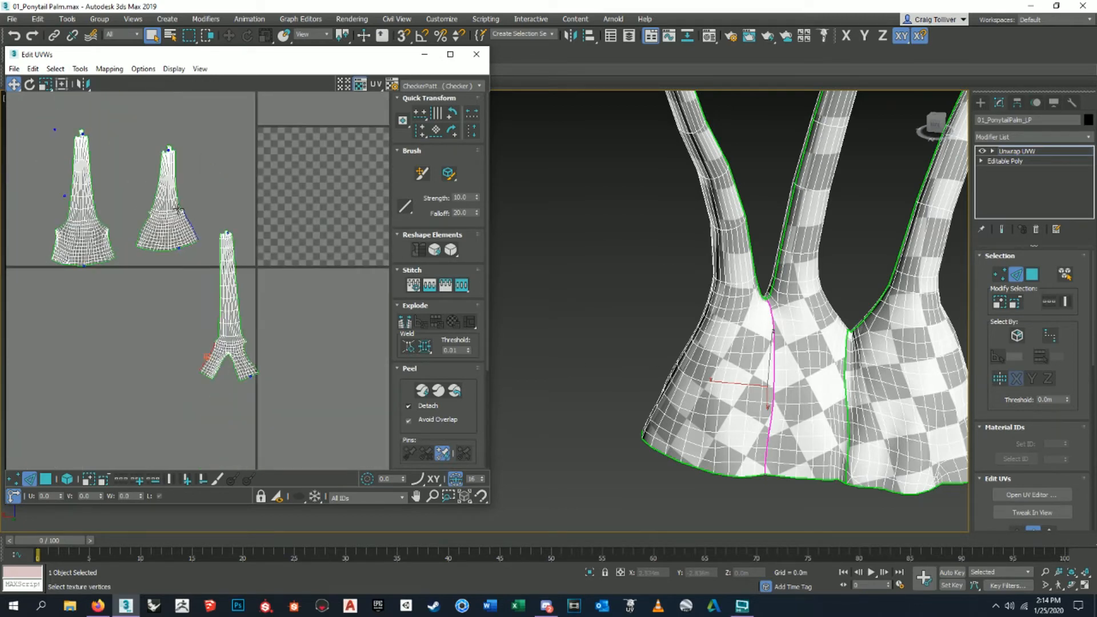
scroll(218, 318, "up", 2)
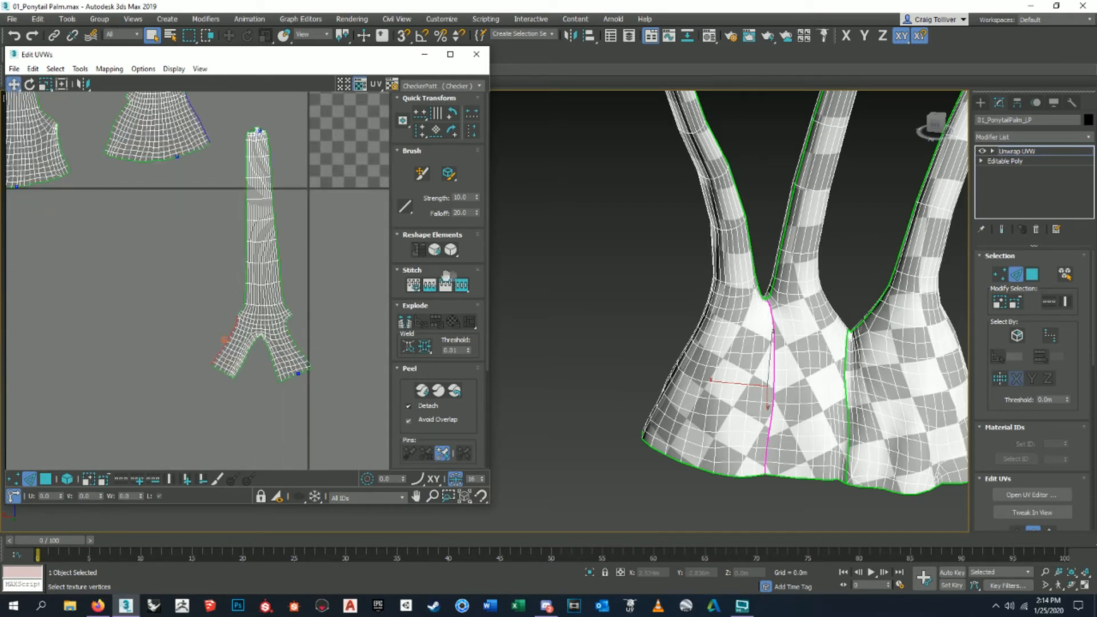
Stitch the flared trunk shell to the forked shell along the selected seam edges with Stitch: Custom.
left_click(461, 286)
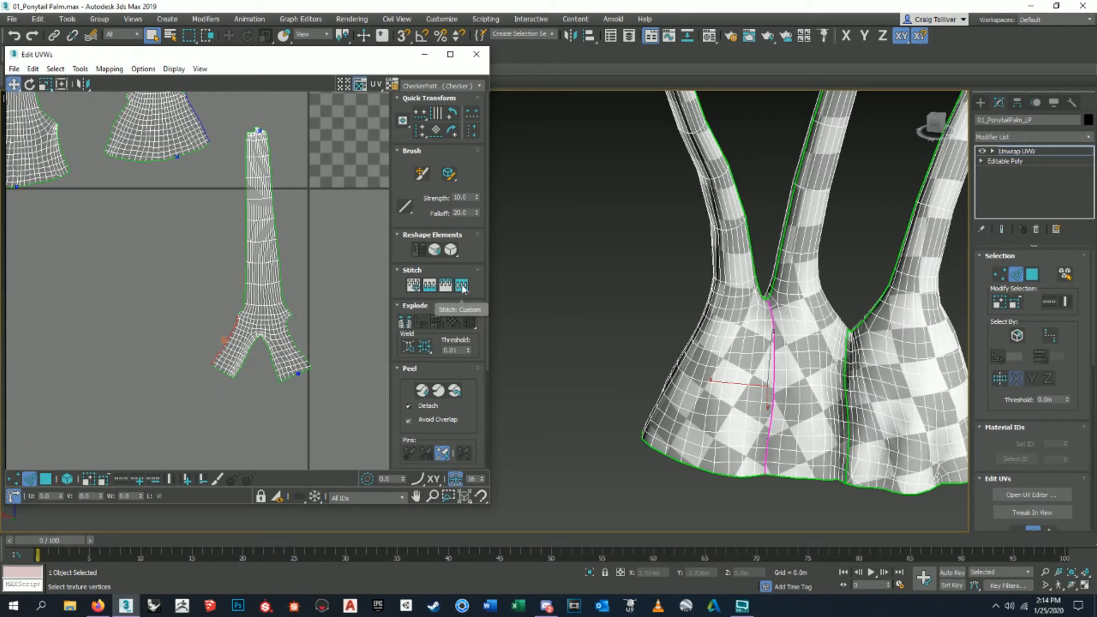
left_click(461, 287)
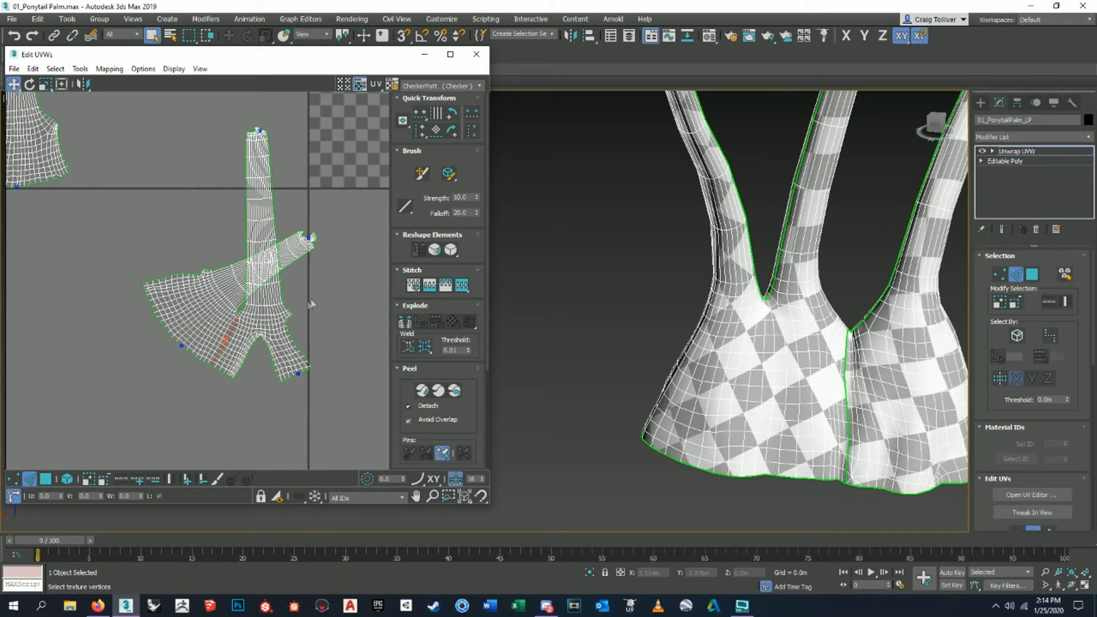
scroll(253, 326, "up", 4)
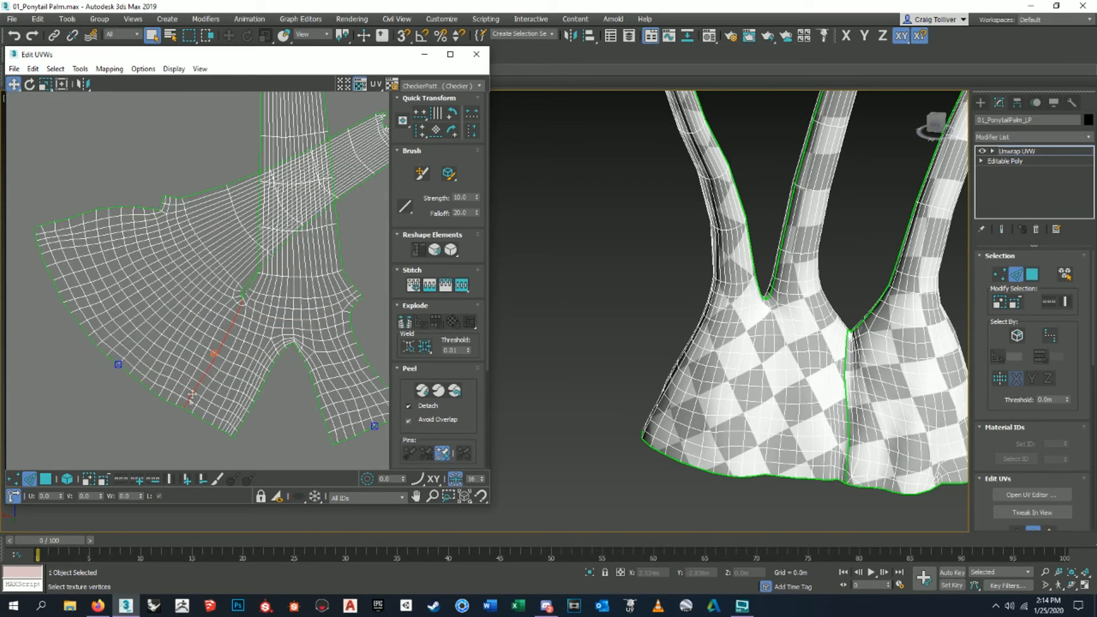
scroll(310, 324, "down", 5)
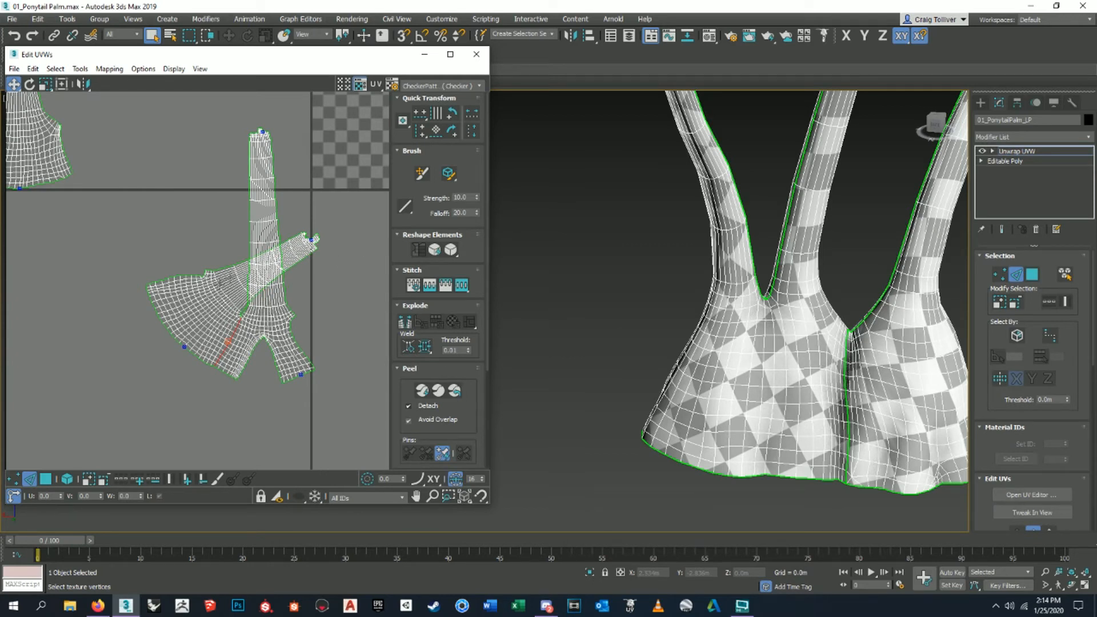
Select the whole stitched shell by element and relax it by polygon angles with 100 iterations, amount 0.1 and stretch 0.0.
left_click(45, 479)
left_click_drag(49, 436, 222, 328)
left_click_drag(267, 299, 340, 261)
left_click_drag(363, 415, 189, 267)
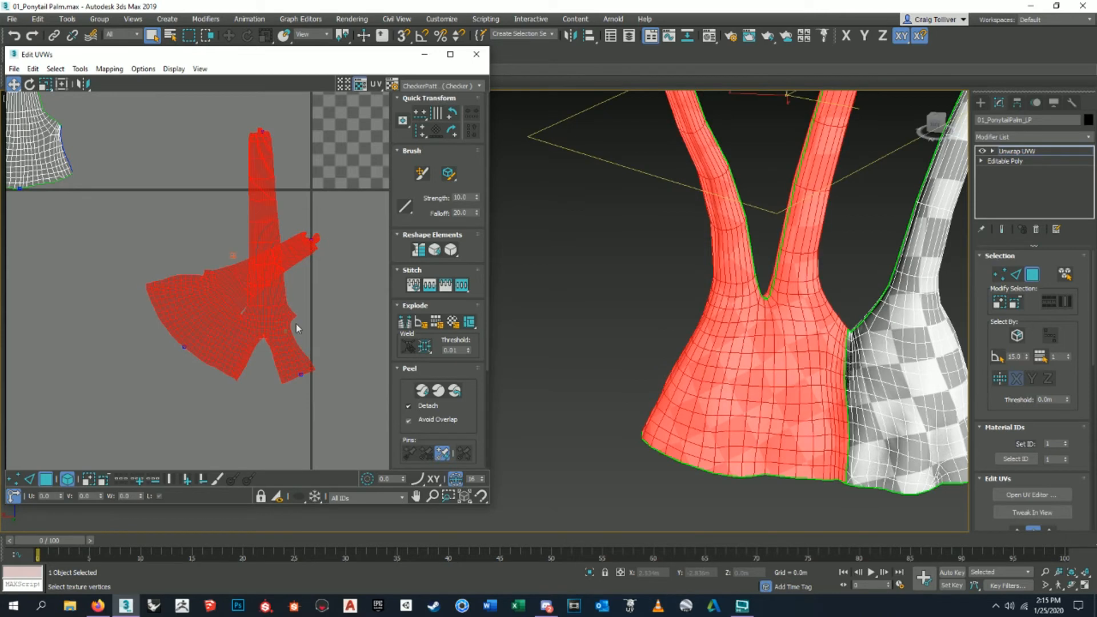
left_click(452, 251)
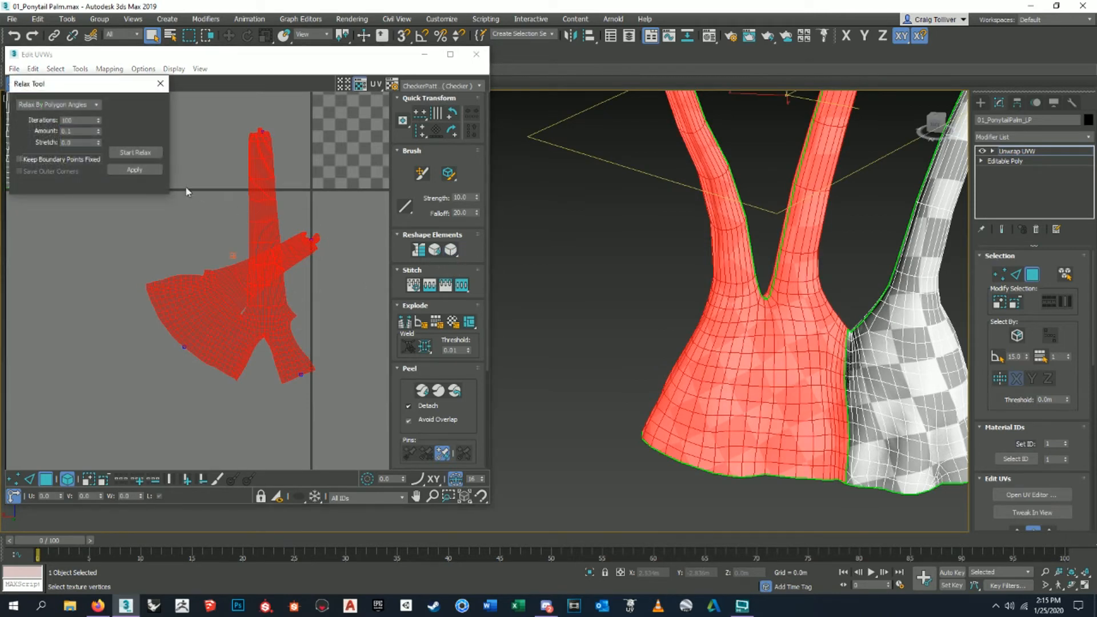
left_click(156, 151)
left_click(154, 152)
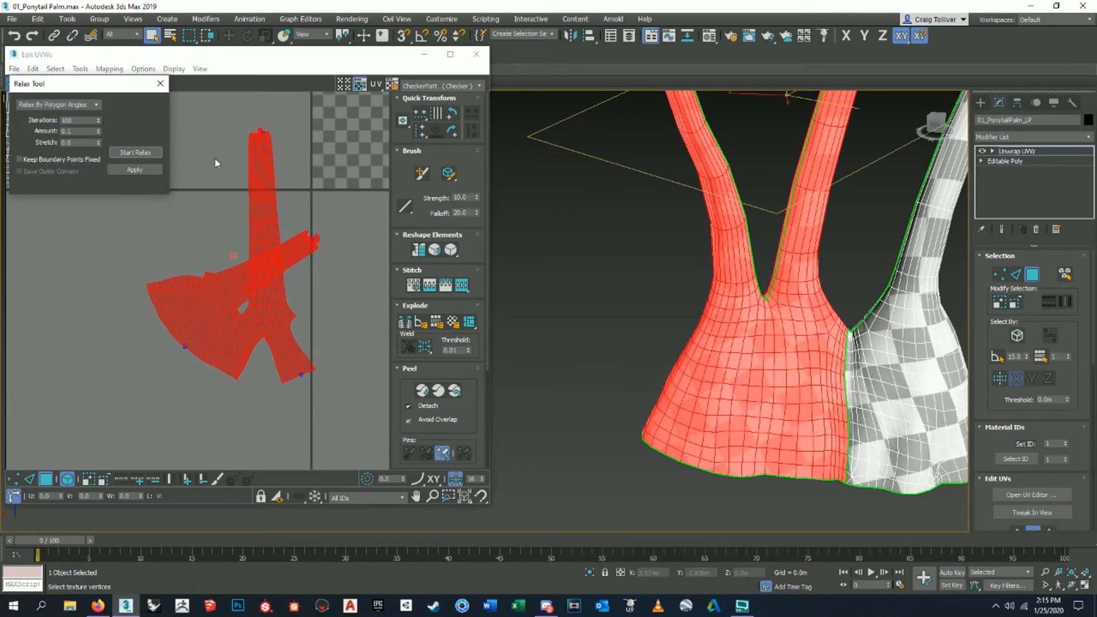
Examine the relaxed, stitched trunk shell in the UV layout for overlaps and compare its faces with the matching trunks on the model.
middle_click_drag(294, 260, 240, 318)
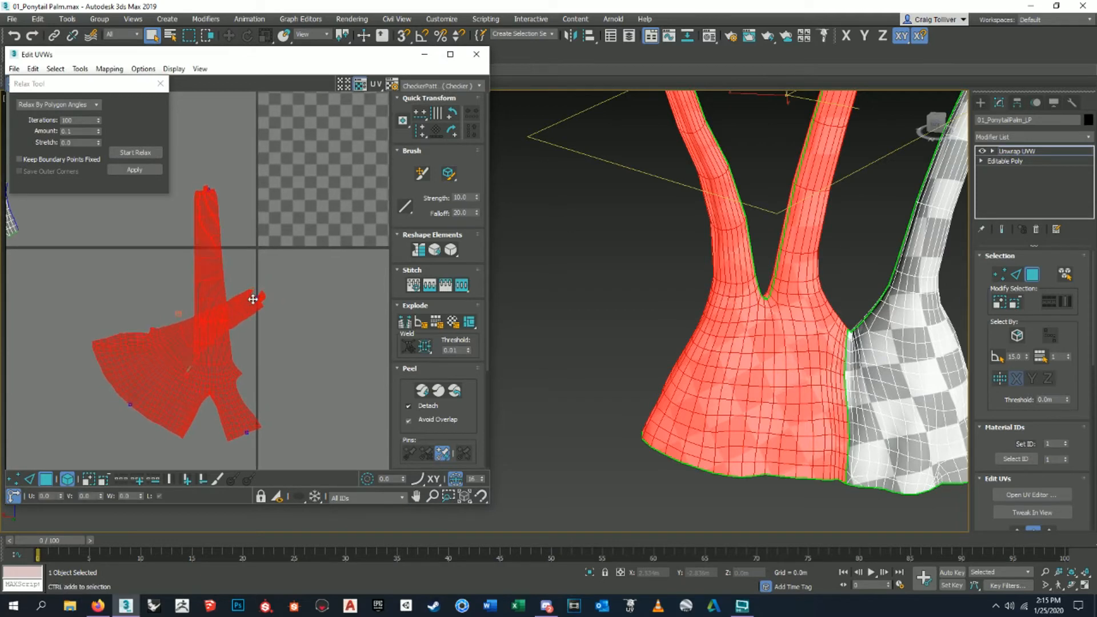
middle_click_drag(280, 271, 233, 303)
scroll(320, 301, "down", 2)
middle_click_drag(320, 301, 292, 341)
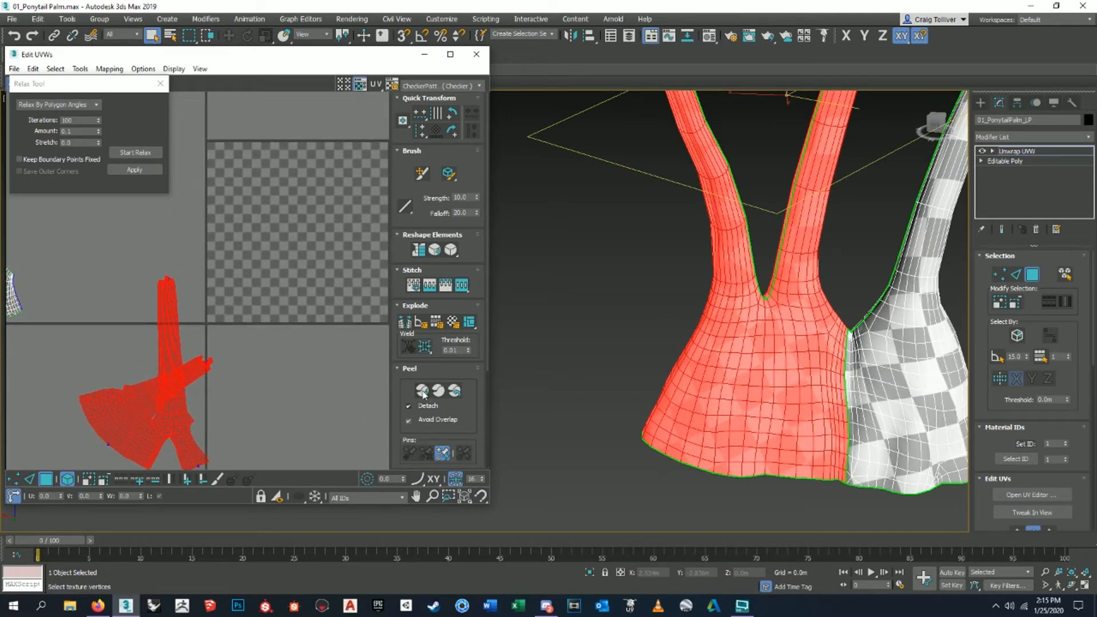
middle_click_drag(204, 397, 302, 271)
scroll(286, 274, "up", 8)
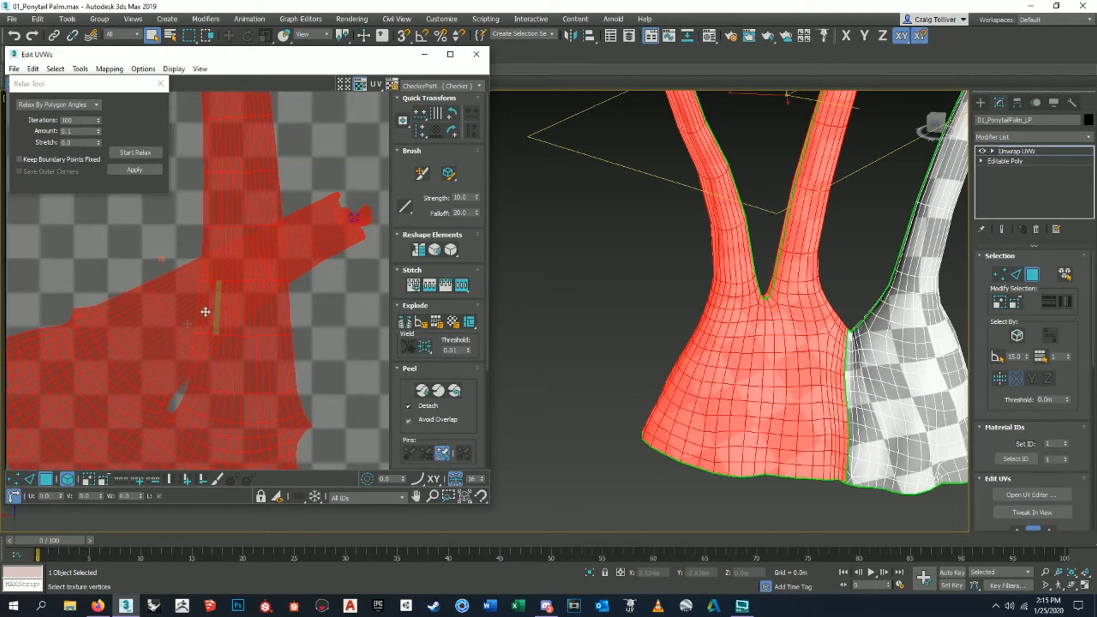
scroll(669, 310, "down", 8)
scroll(689, 348, "up", 6)
middle_click_drag(723, 326, 602, 327, "alt")
scroll(603, 326, "up", 1)
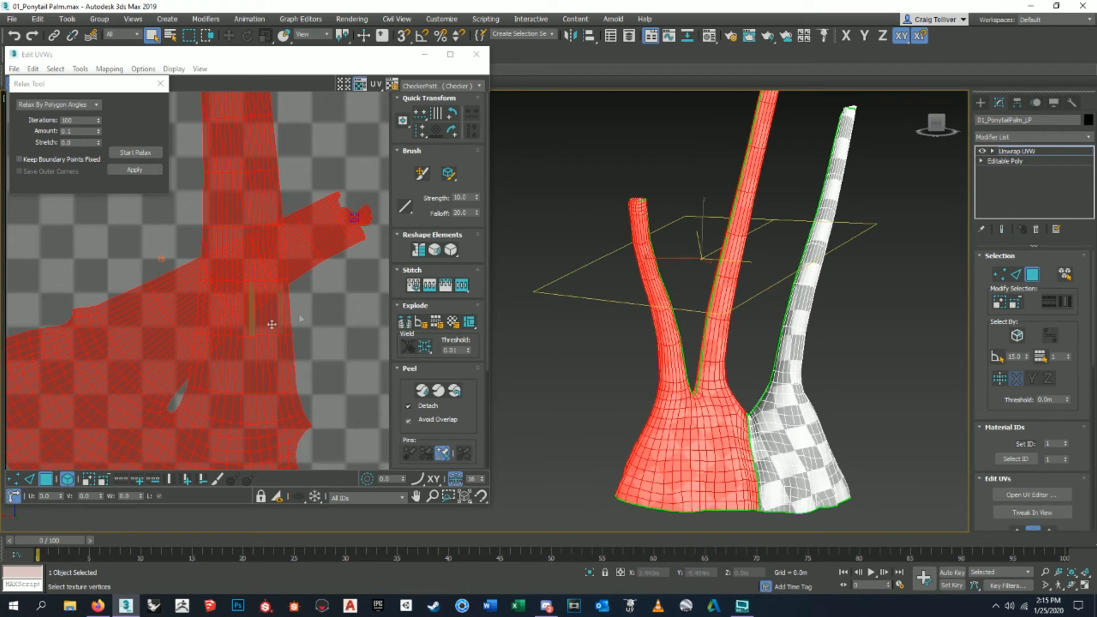
scroll(288, 288, "down", 5)
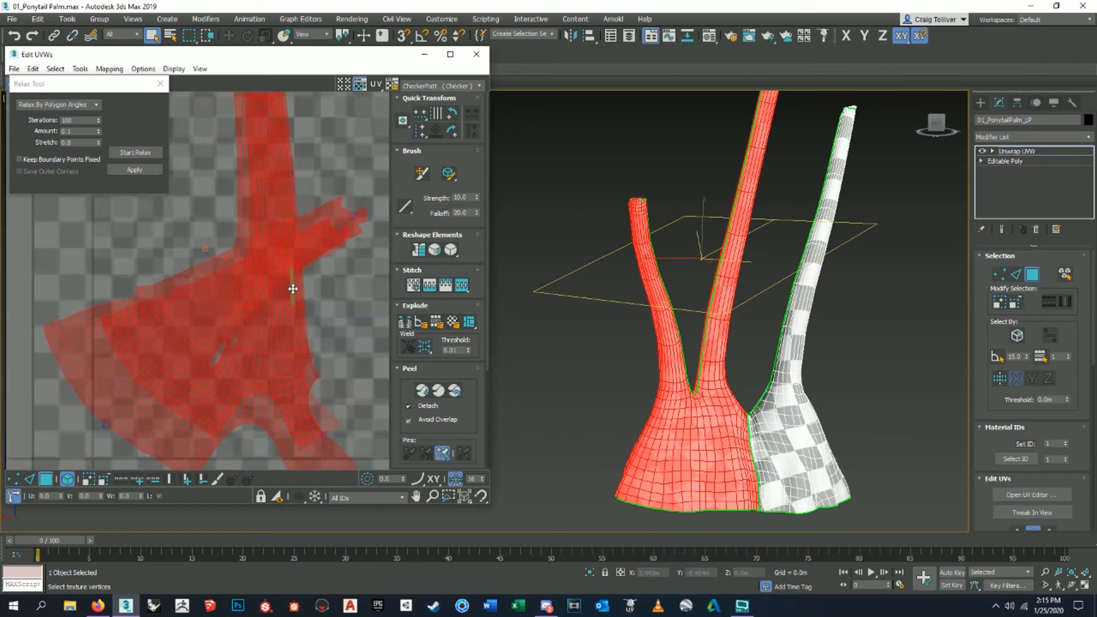
middle_click_drag(225, 362, 259, 303)
Undo the relax and the stitch of the flared and forked trunk shells, and close the Relax Tool.
left_click(259, 302)
key("ctrl+z")
left_click(259, 302)
key("ctrl+z")
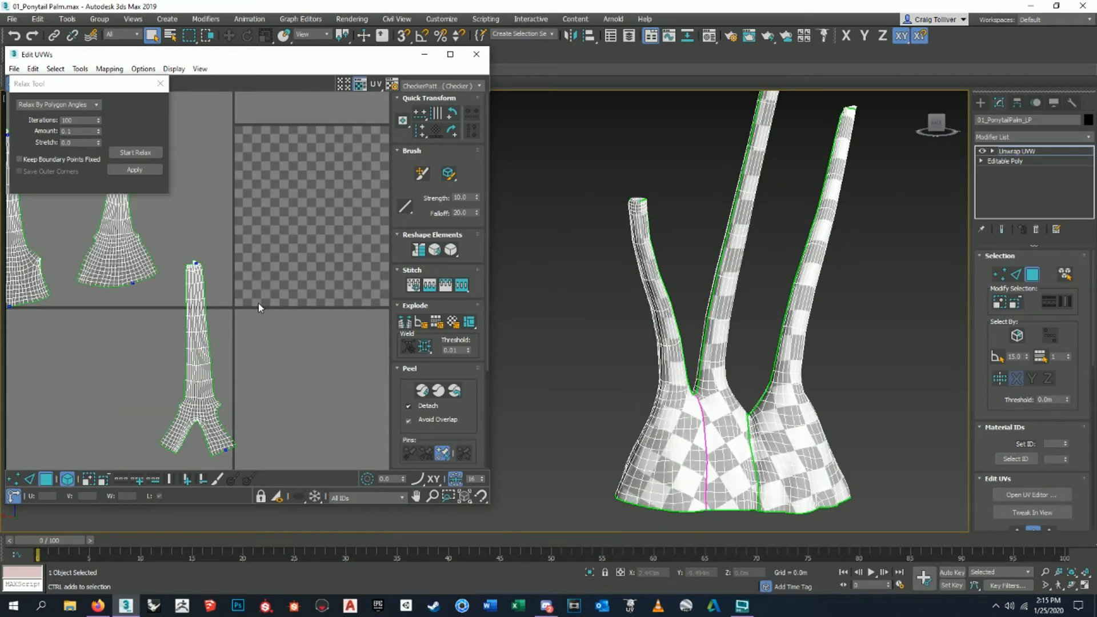
middle_click_drag(243, 337, 304, 302)
left_click(158, 85)
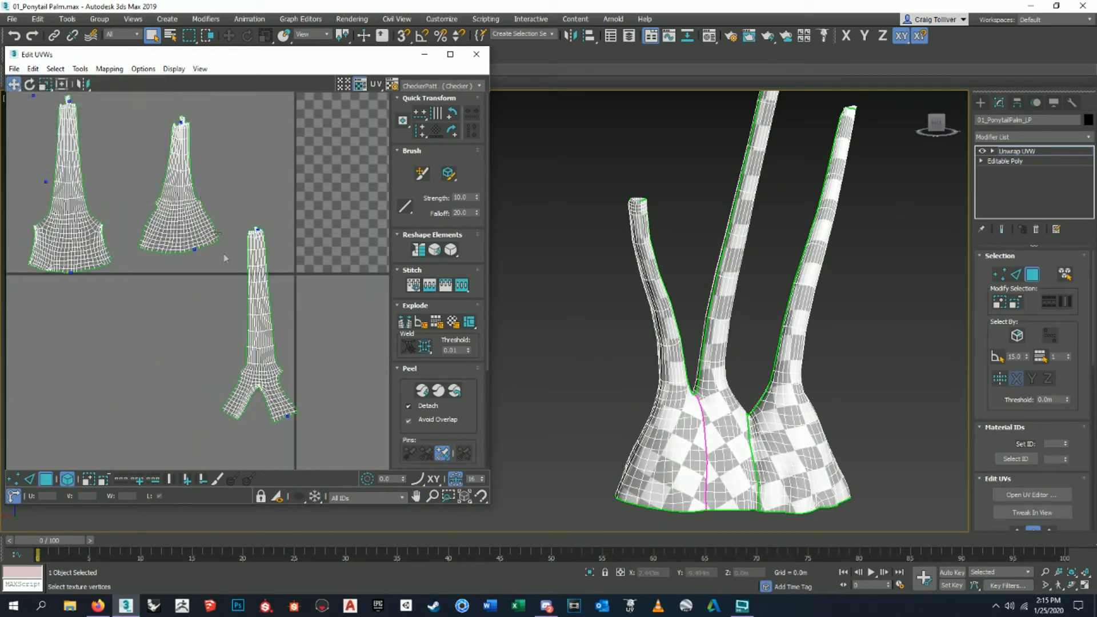
Examine the seams and checker pattern where the three trunk bases meet, comparing them with the separate UV shells.
middle_click_drag(202, 275, 172, 270)
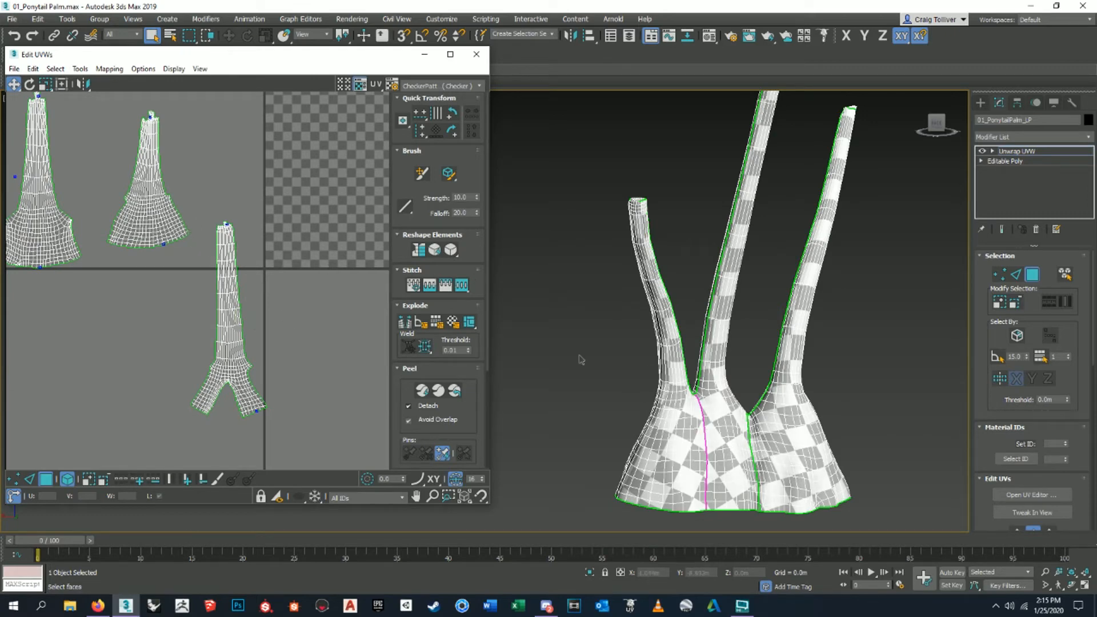
middle_click_drag(564, 364, 606, 366, "alt")
middle_click_drag(730, 418, 800, 451, "alt")
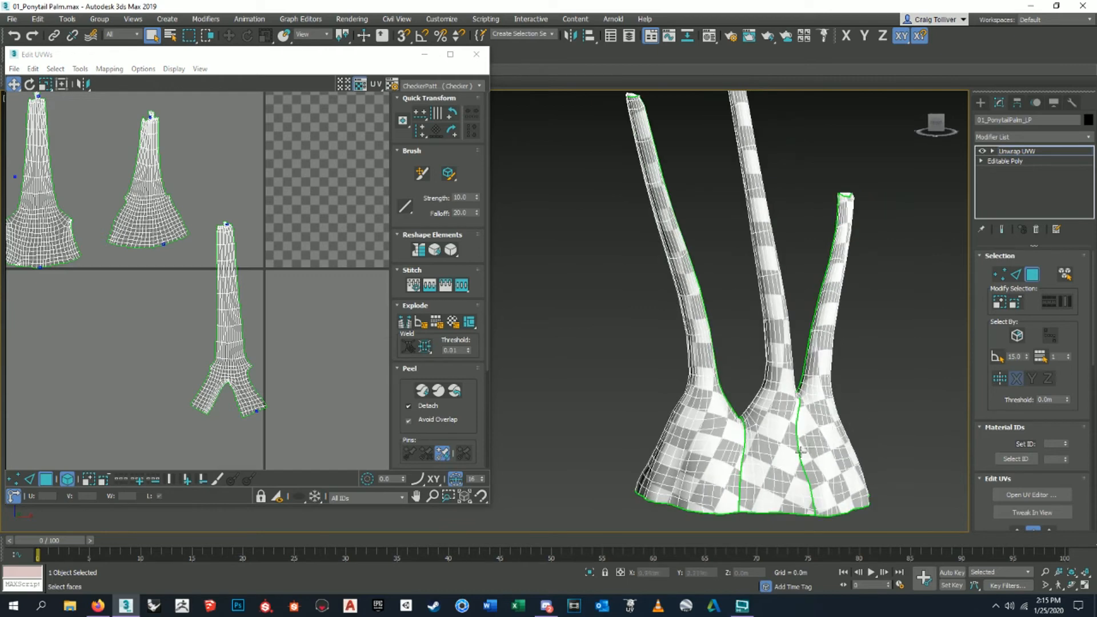
scroll(764, 454, "up", 3)
middle_click_drag(384, 385, 356, 358)
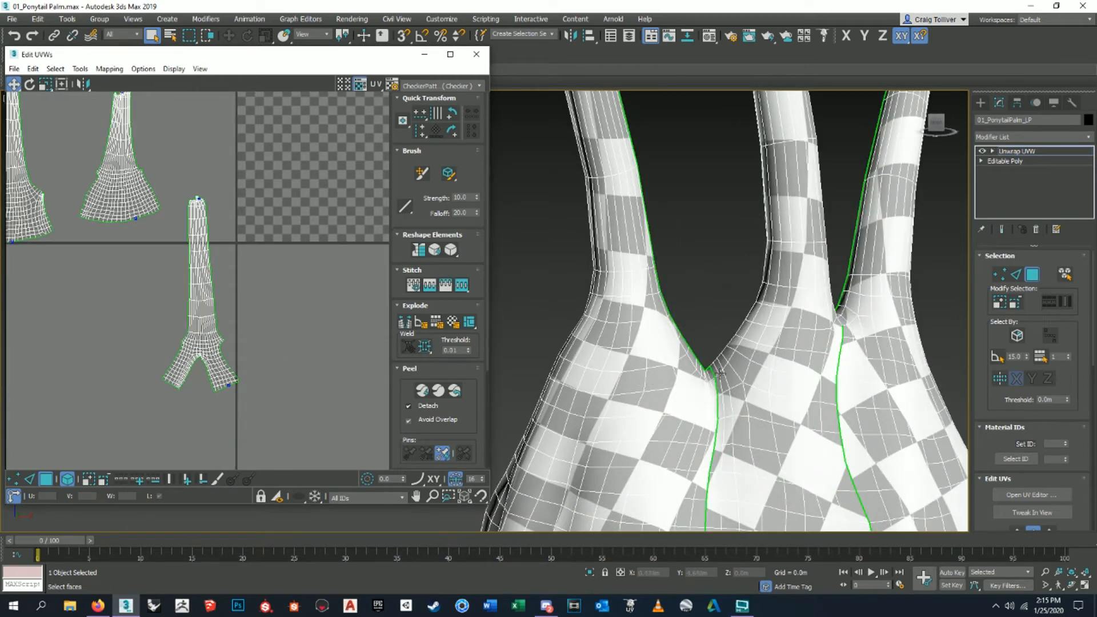
scroll(718, 374, "down", 4)
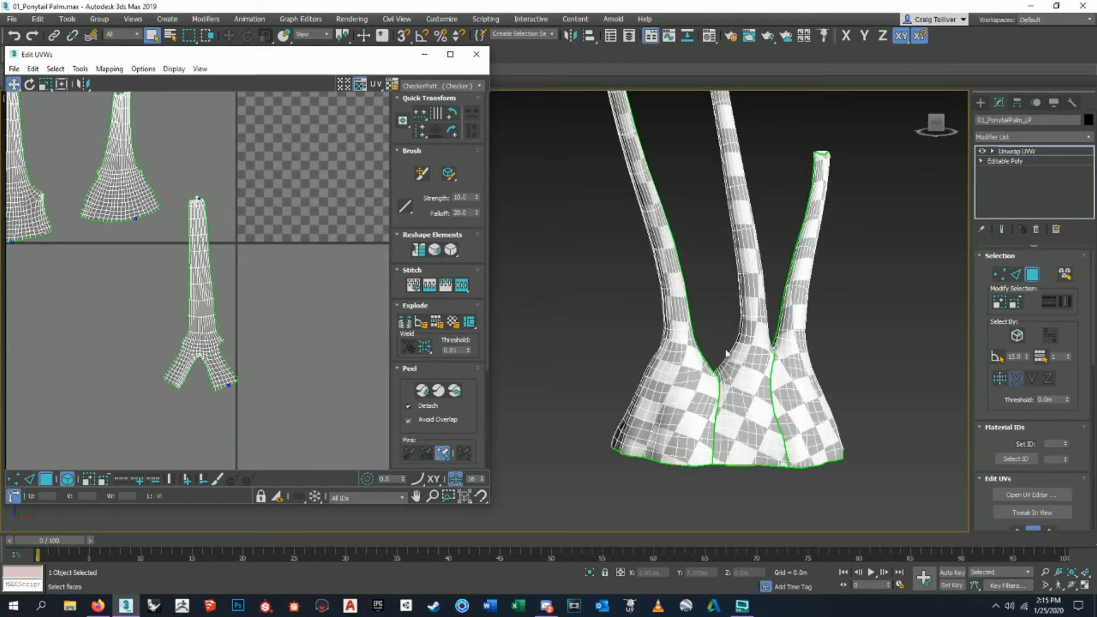
scroll(693, 353, "up", 4)
scroll(714, 359, "down", 2)
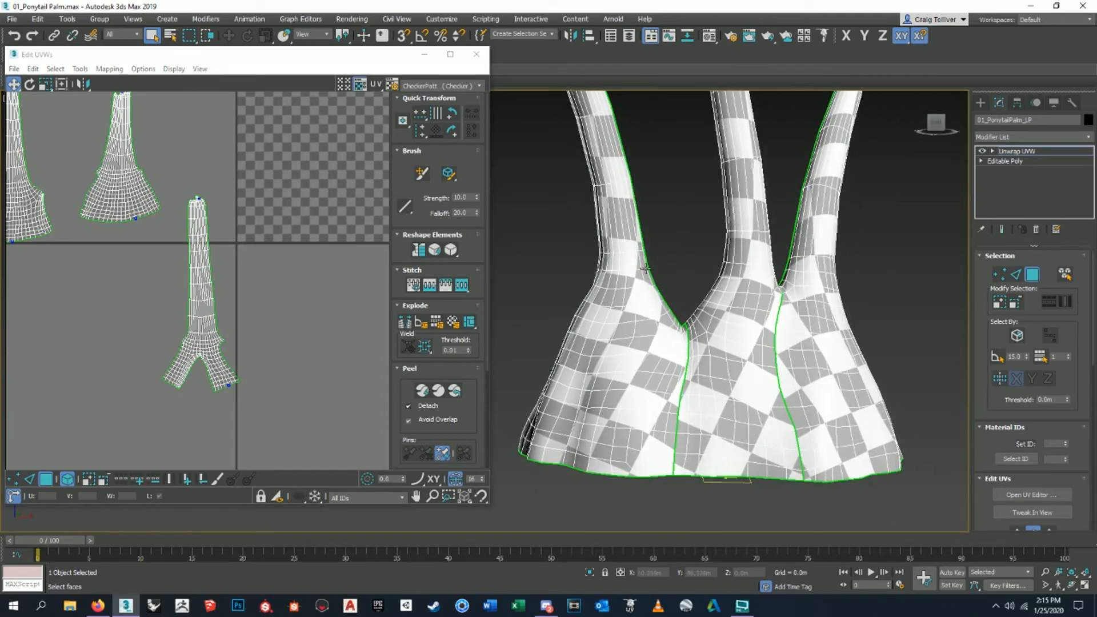
scroll(645, 268, "down", 4)
Select the stem faces of all three trunks above the flared base, inspect the dividing line around the model, and clear the selection.
left_click_drag(584, 139, 708, 346)
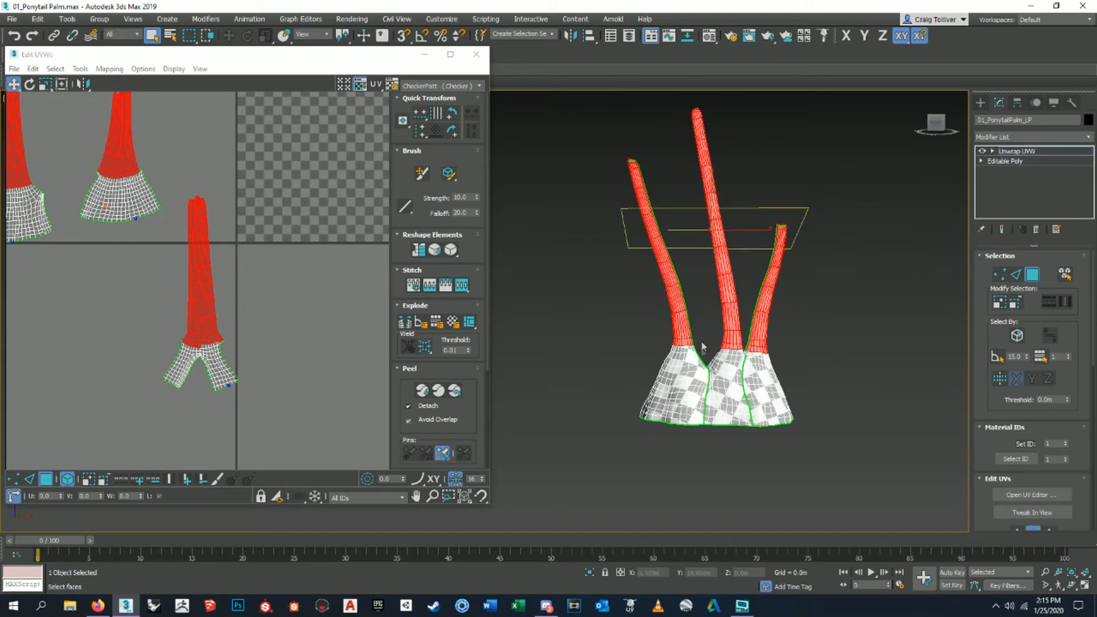
scroll(702, 347, "up", 5)
scroll(764, 290, "down", 3)
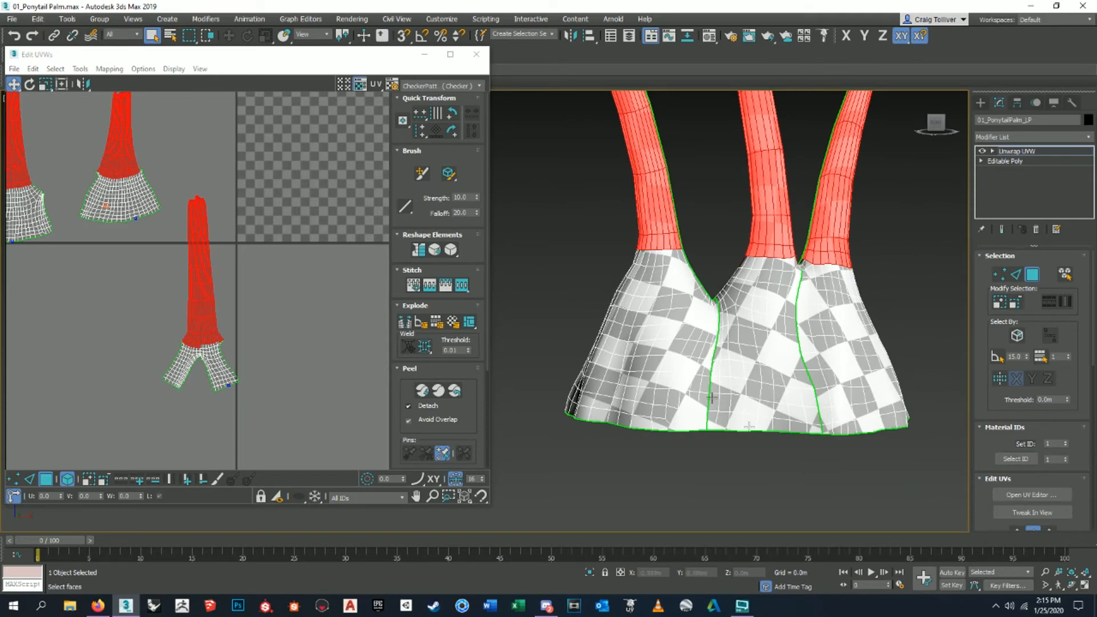
middle_click_drag(771, 277, 876, 316, "alt")
scroll(649, 257, "up", 6)
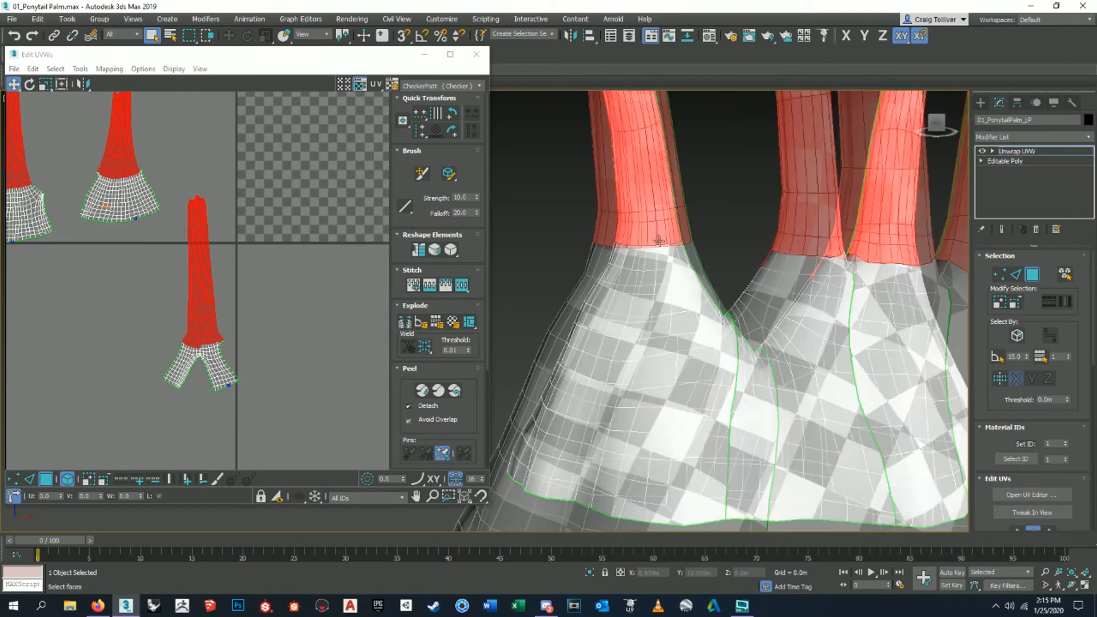
middle_click_drag(648, 270, 687, 192, "alt")
scroll(683, 173, "down", 8)
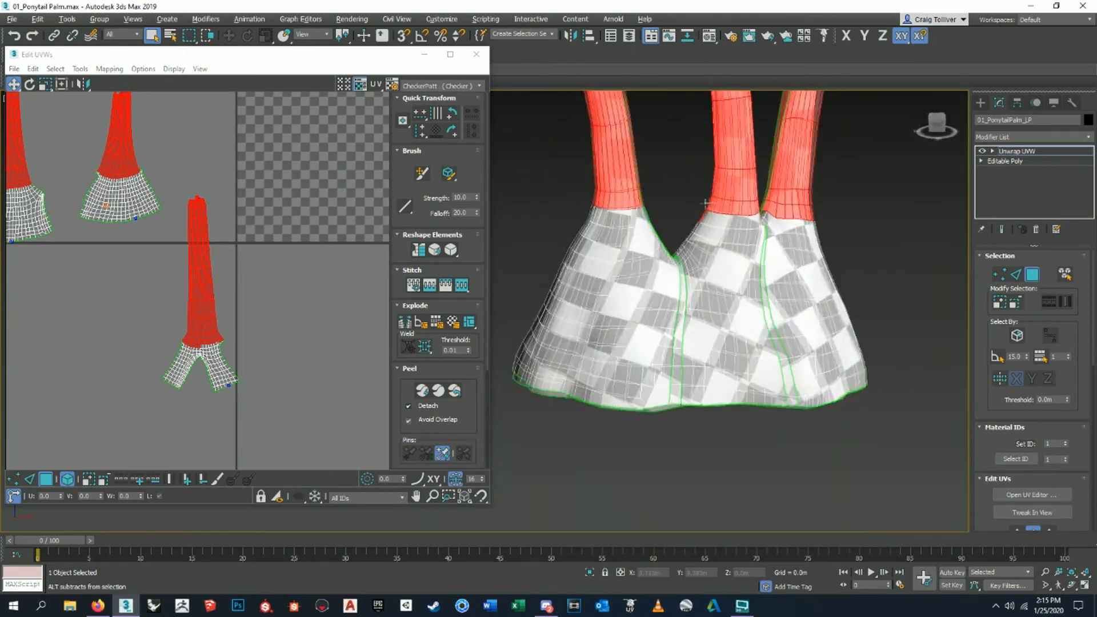
middle_click_drag(734, 204, 698, 203, "alt")
scroll(698, 203, "down", 3)
middle_click_drag(698, 274, 704, 276, "alt")
scroll(703, 277, "up", 4)
scroll(691, 229, "down", 3)
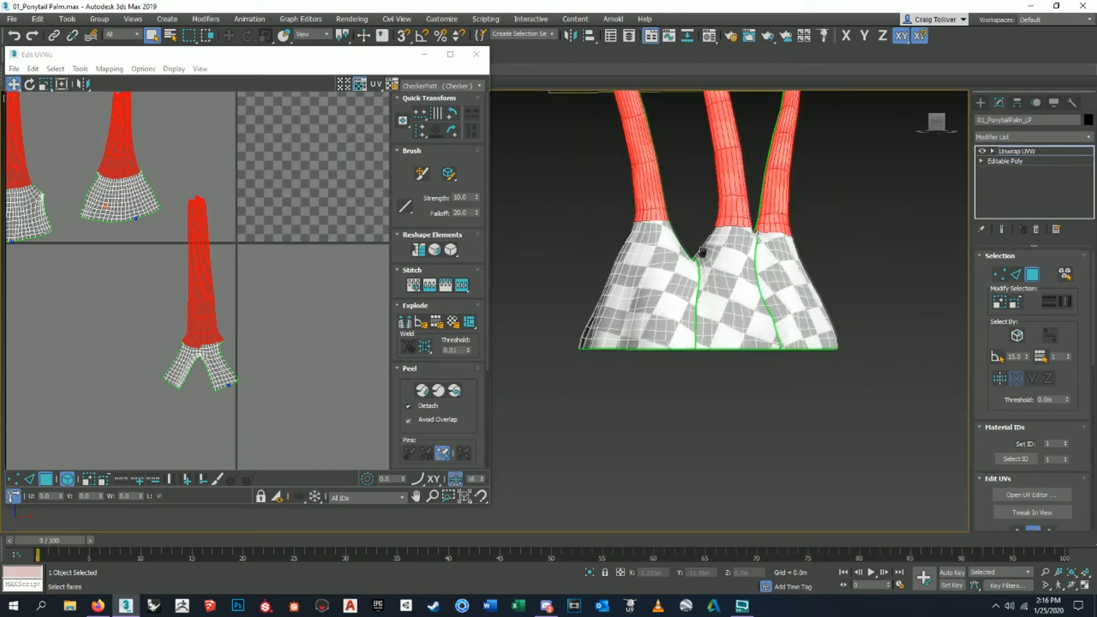
left_click(685, 221)
Select the stem faces of the three trunks down to the flared base, adding one stem after another.
middle_click_drag(686, 221, 652, 314, "alt")
scroll(660, 254, "down", 5)
scroll(652, 314, "up", 5)
scroll(656, 337, "down", 3)
middle_click_drag(709, 314, 703, 327, "alt")
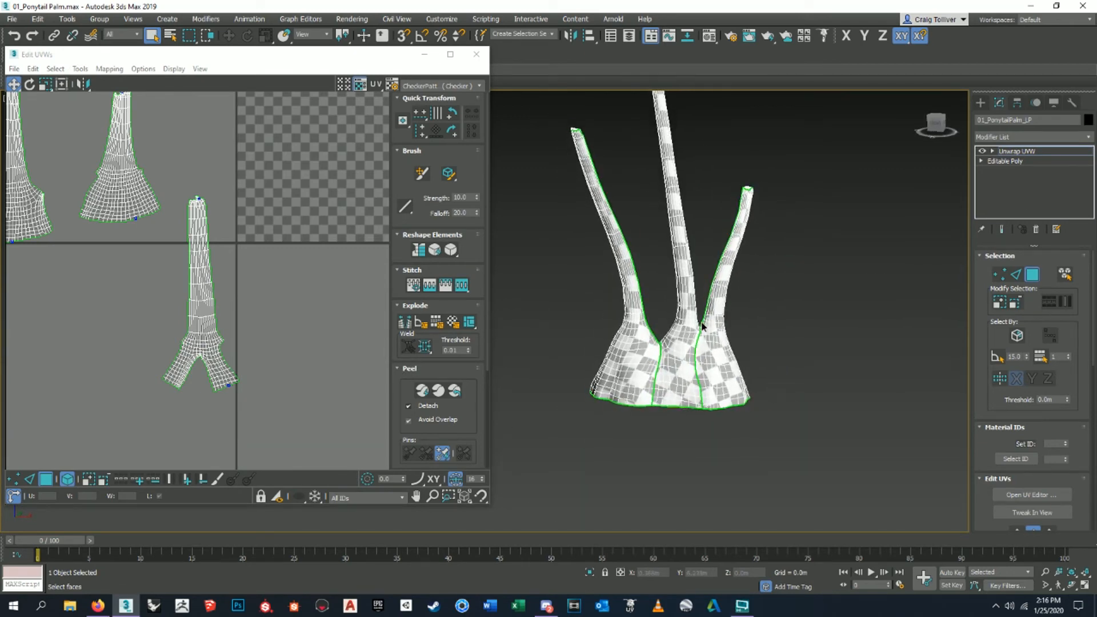
middle_click_drag(579, 324, 539, 94, "alt")
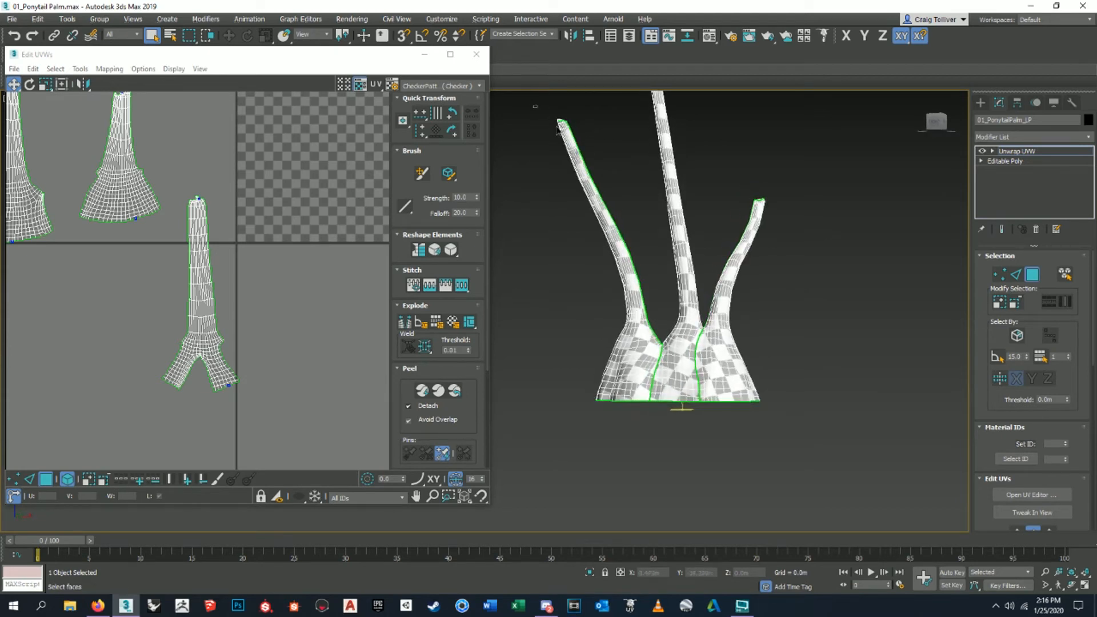
left_click_drag(659, 320, 660, 320)
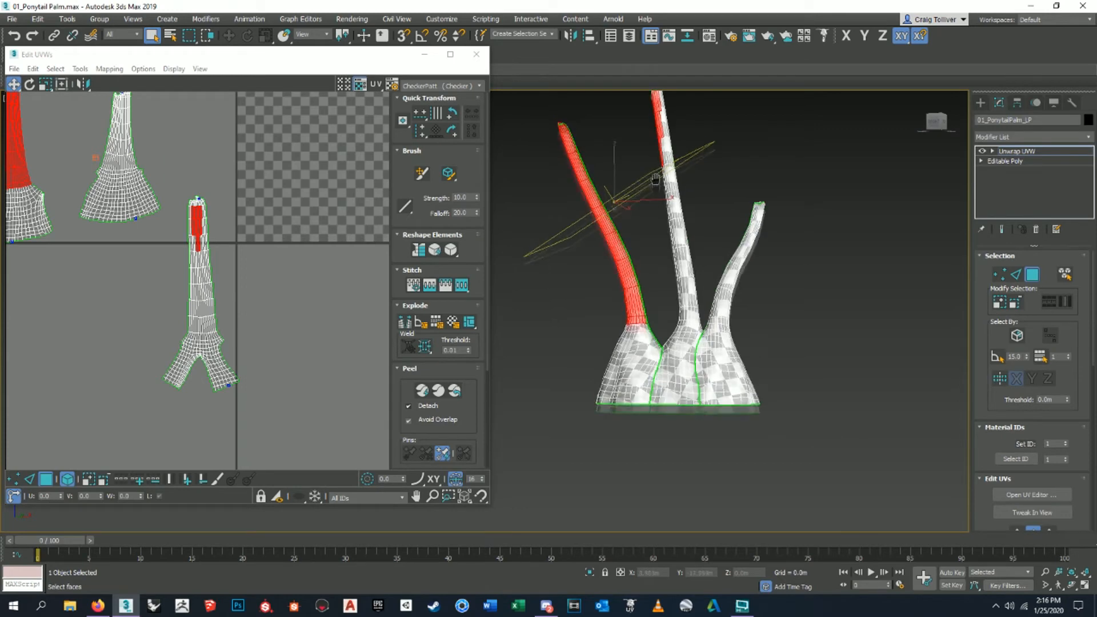
middle_click_drag(657, 171, 657, 239)
scroll(692, 414, "up", 1)
middle_click_drag(708, 423, 706, 373)
scroll(706, 372, "down", 2)
left_click_drag(654, 163, 719, 346, "ctrl")
left_click_drag(799, 232, 714, 354, "ctrl")
Select the flared base faces of all three trunks, inspect their upper boundary from several sides, and clear the selection.
scroll(721, 361, "up", 2)
scroll(720, 361, "up", 2)
middle_click_drag(693, 362, 738, 356, "alt")
middle_click_drag(602, 385, 574, 349, "alt")
left_click_drag(522, 304, 836, 453)
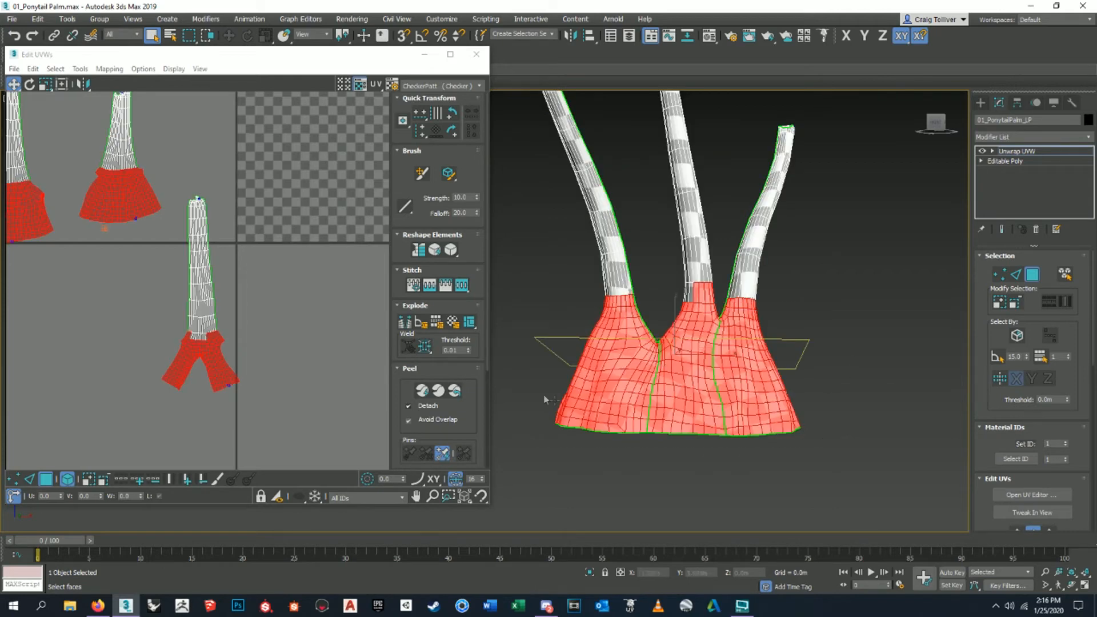
middle_click_drag(756, 379, 756, 393, "alt")
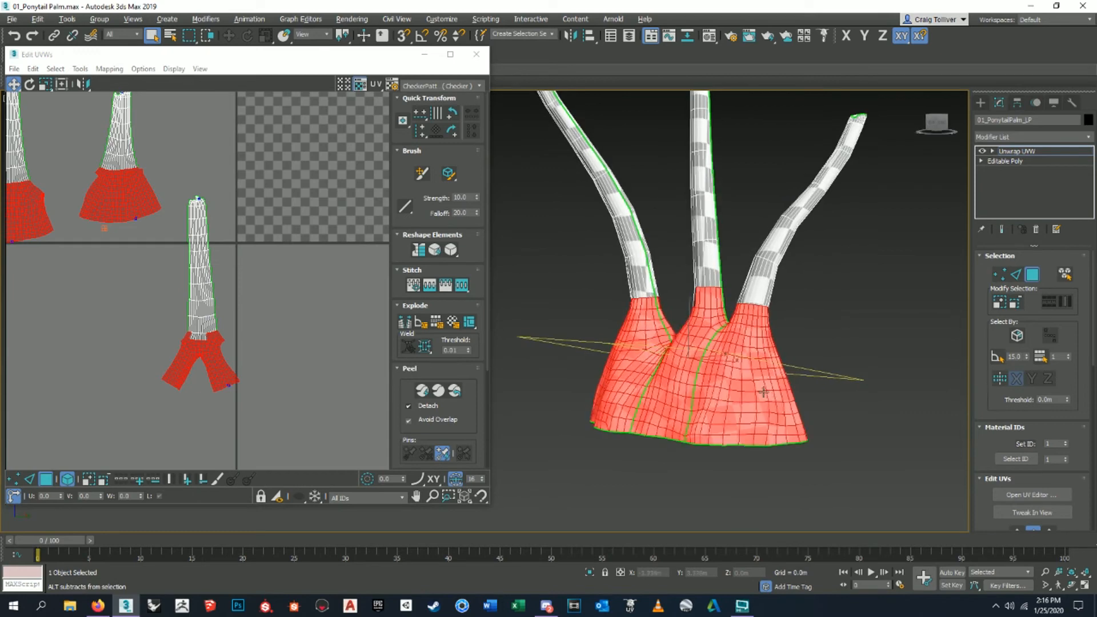
middle_click_drag(802, 448, 724, 444, "alt")
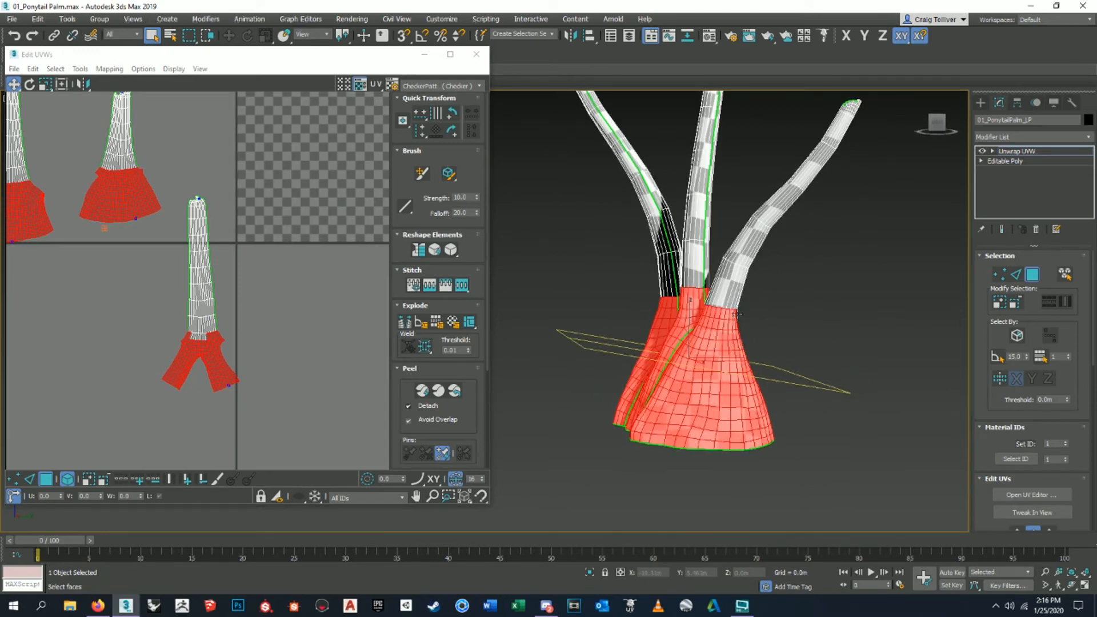
middle_click_drag(707, 316, 657, 298, "alt")
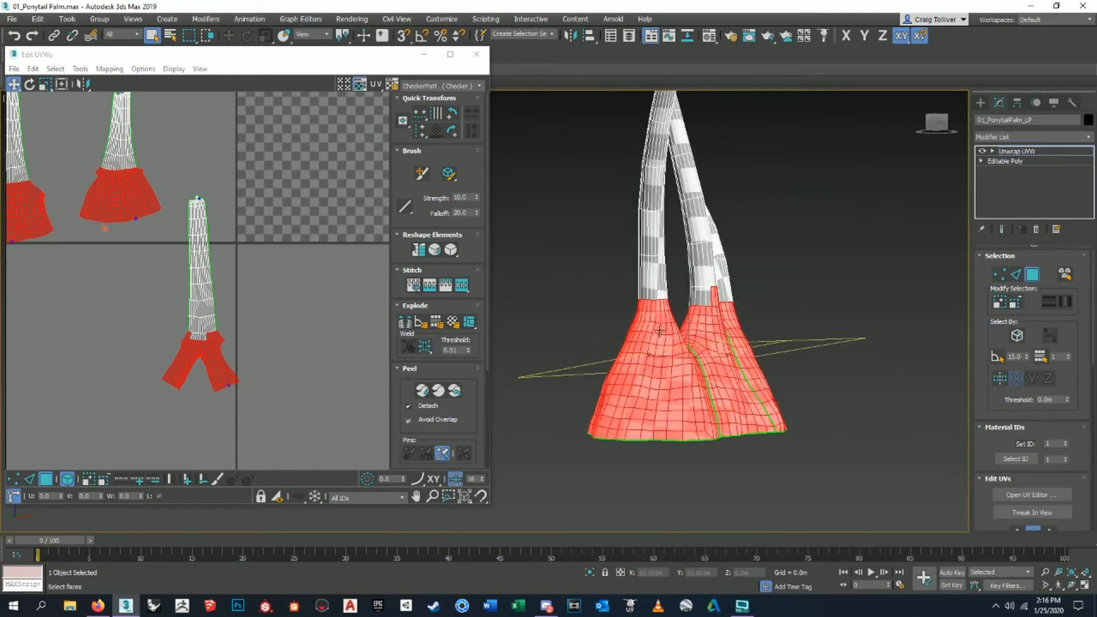
middle_click_drag(707, 343, 691, 361, "alt")
middle_click_drag(761, 383, 640, 312, "alt")
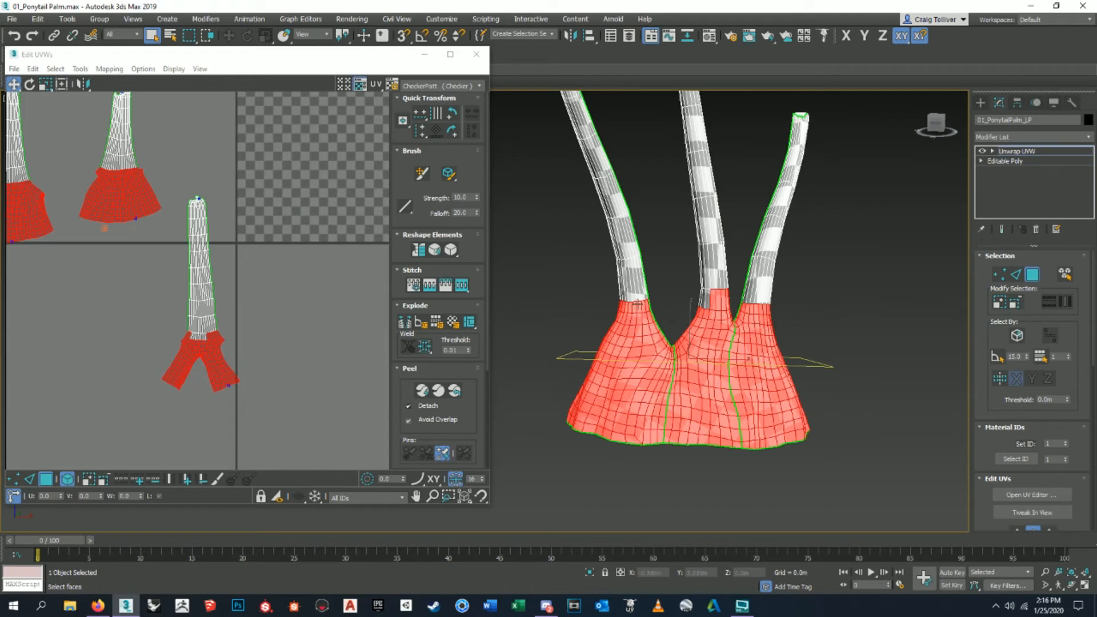
left_click(837, 333)
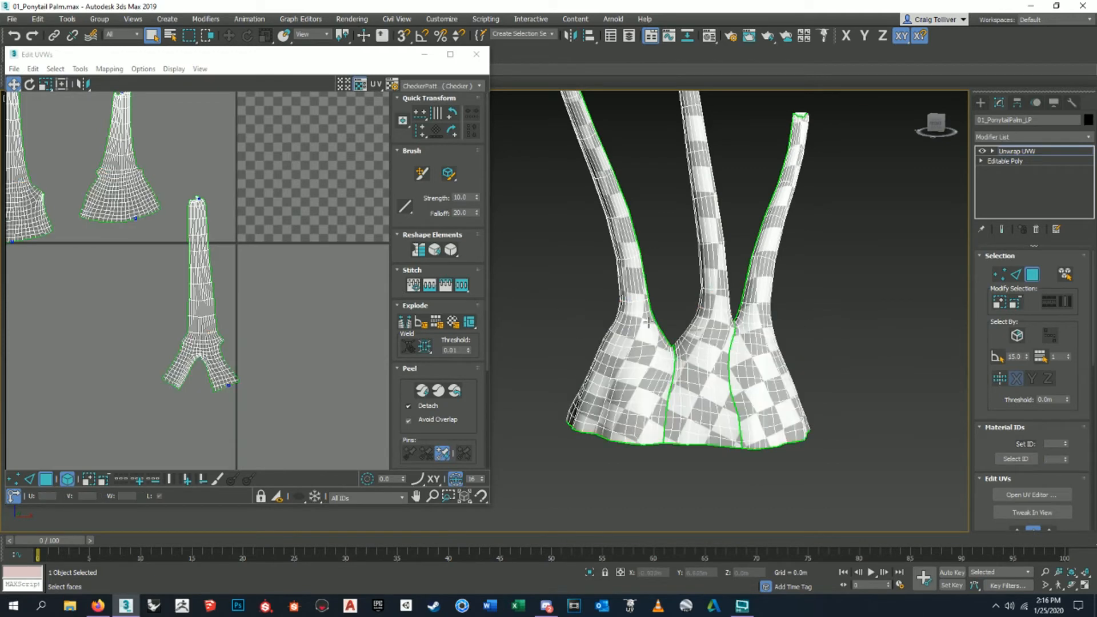
Examine the checker scale and the seam placement along the stems and base of the whole model.
scroll(720, 336, "down", 4)
scroll(735, 342, "up", 4)
middle_click_drag(735, 342, 706, 344, "alt")
scroll(735, 335, "down", 3)
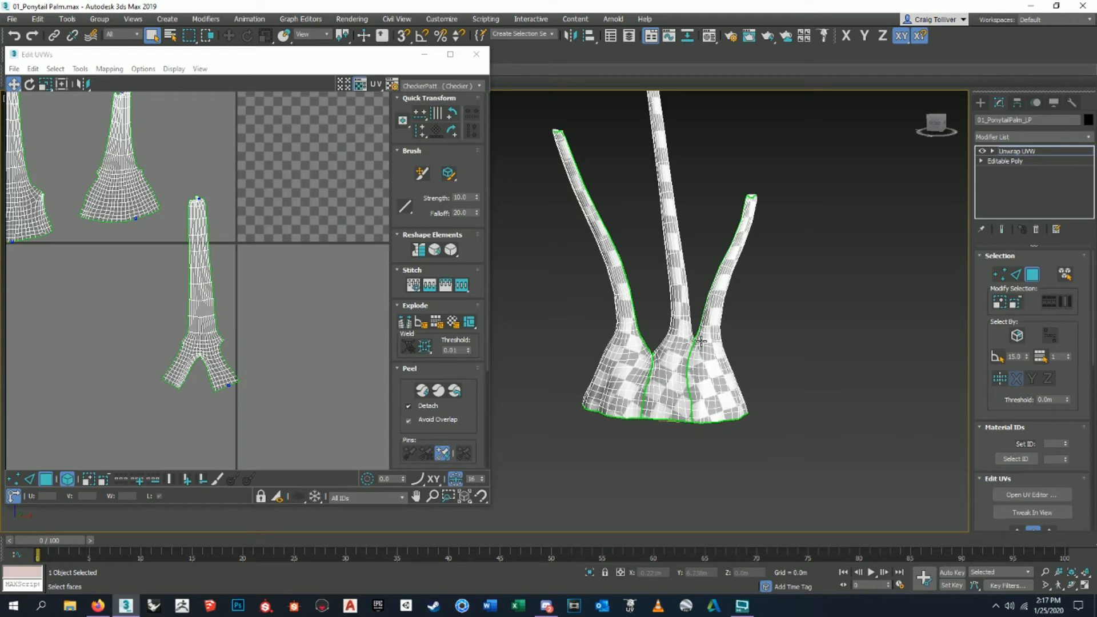
scroll(745, 388, "up", 4)
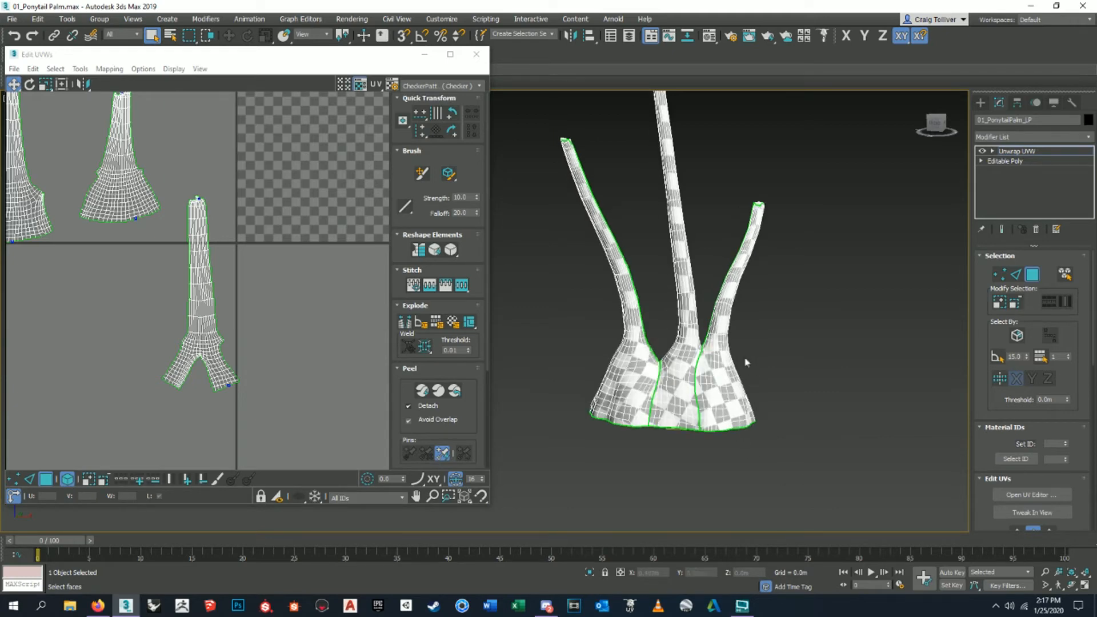
scroll(708, 374, "down", 3)
scroll(714, 377, "down", 3)
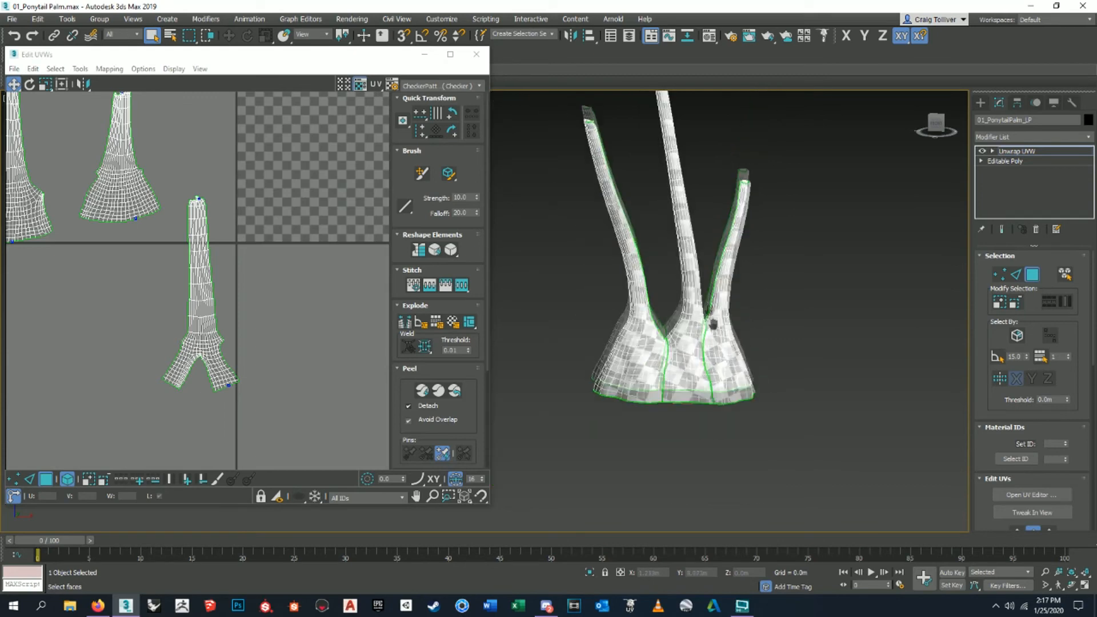
scroll(721, 381, "up", 2)
middle_click_drag(742, 375, 725, 408, "alt")
scroll(725, 391, "down", 2)
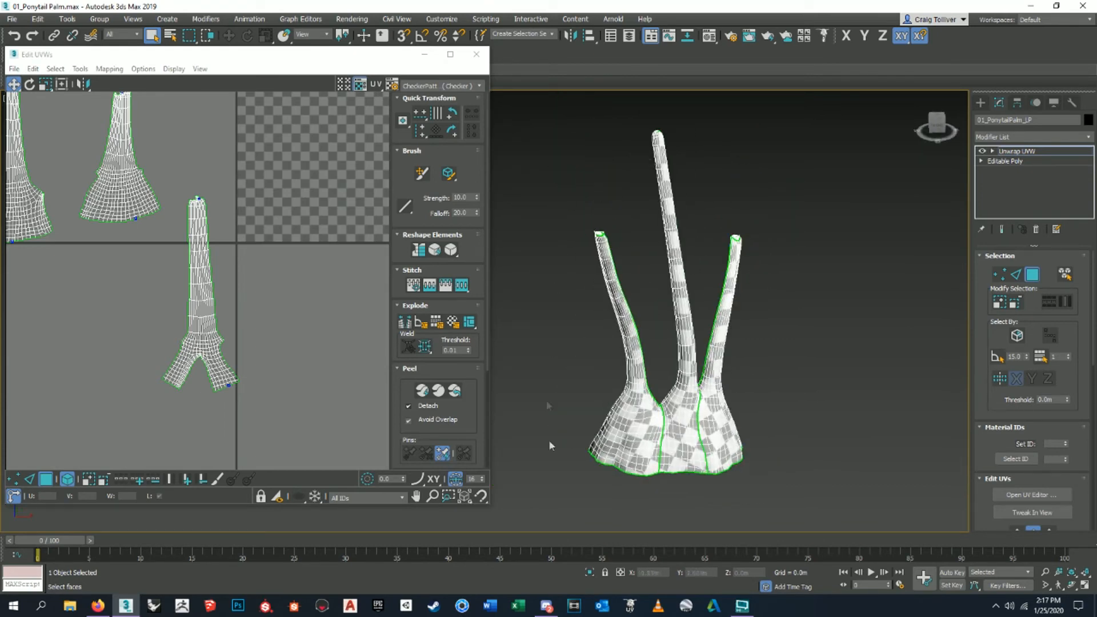
mouse_move(596, 411)
middle_mouse_down("alt")
mouse_move(732, 385)
mouse_move(692, 334)
mouse_move(651, 337)
mouse_move(665, 337)
mouse_move(673, 316)
middle_mouse_up("alt")
scroll(700, 337, "down", 4)
scroll(698, 333, "up", 4)
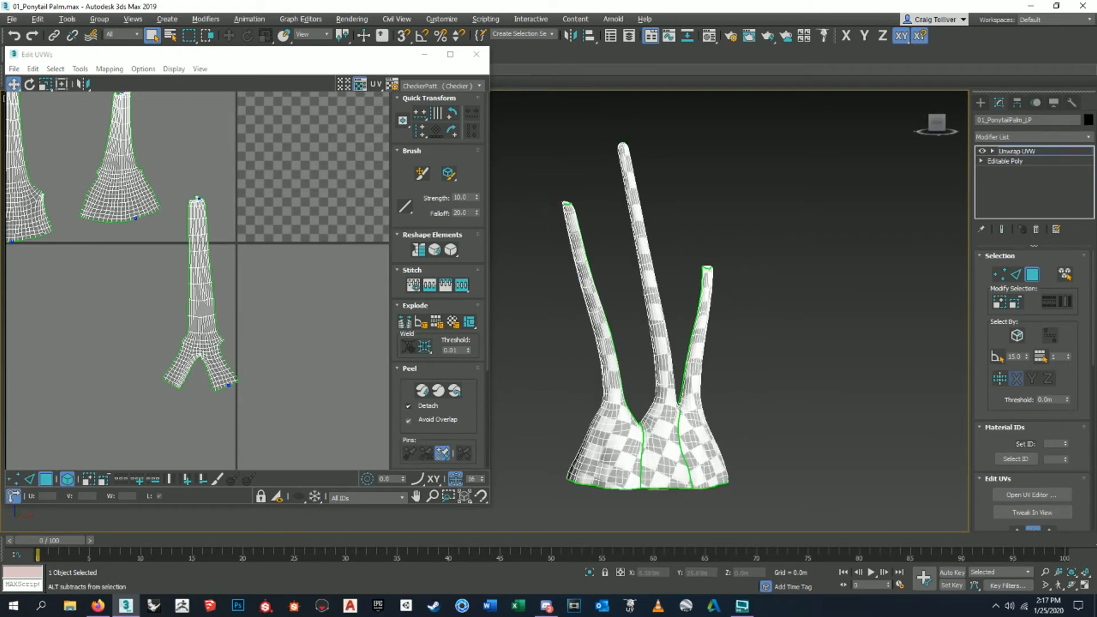
Select the UV shells of all three trunks together in the UV editor.
scroll(205, 243, "down", 3)
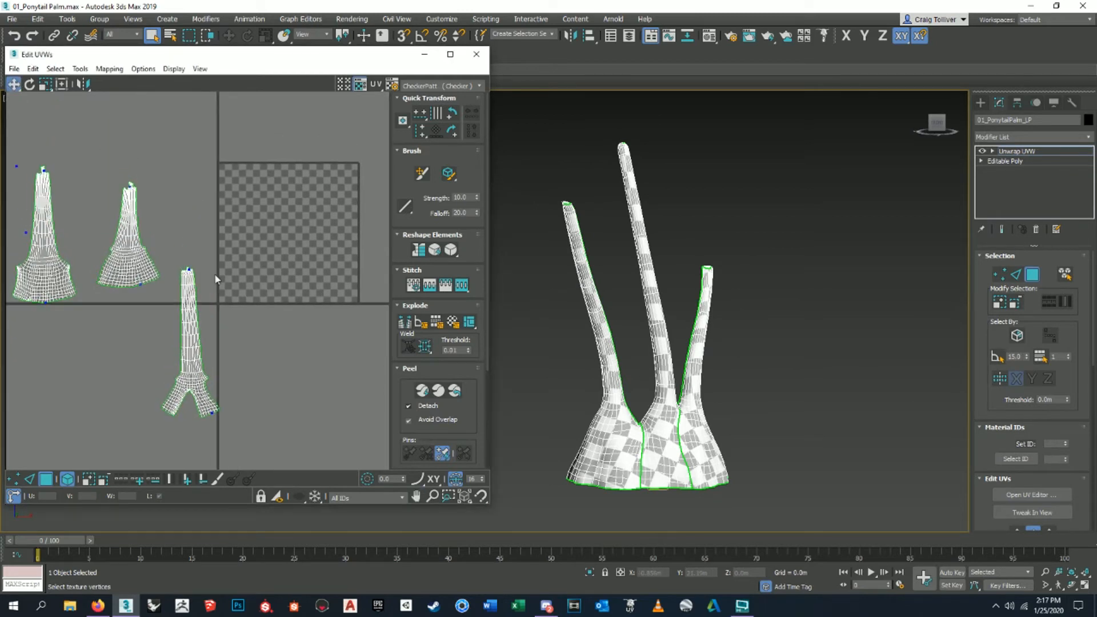
middle_click_drag(813, 318, 798, 318)
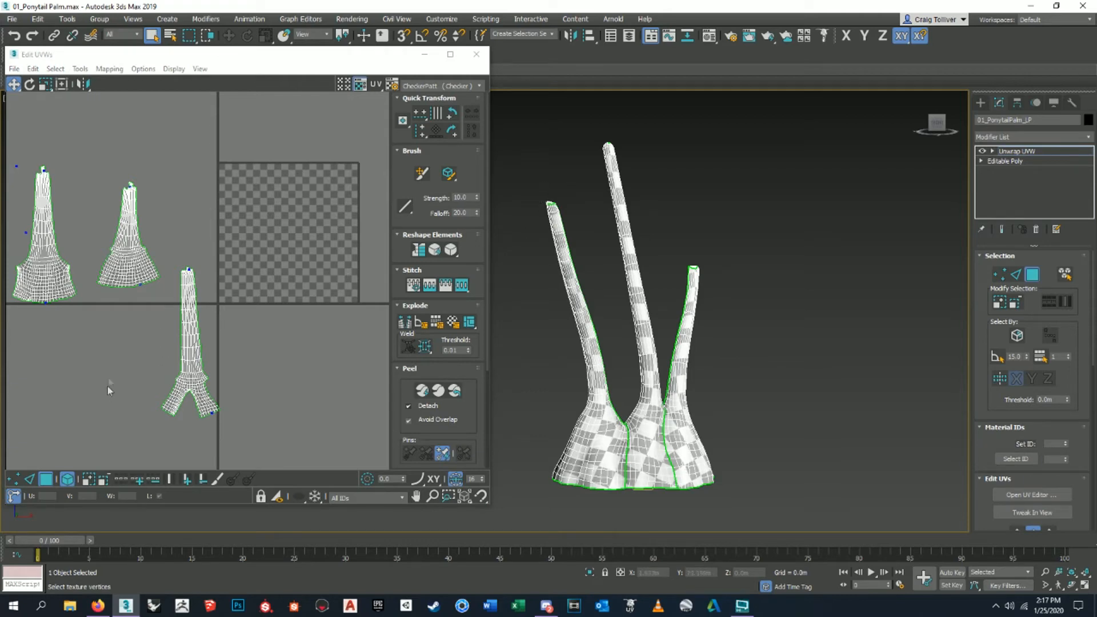
middle_click_drag(234, 187, 264, 187)
left_click_drag(286, 138, 31, 436)
Try packing the selected shells into the UV tile with Non-Convex and 0.001 padding, inspect the gaps and margins, and undo the pack.
left_click(76, 69)
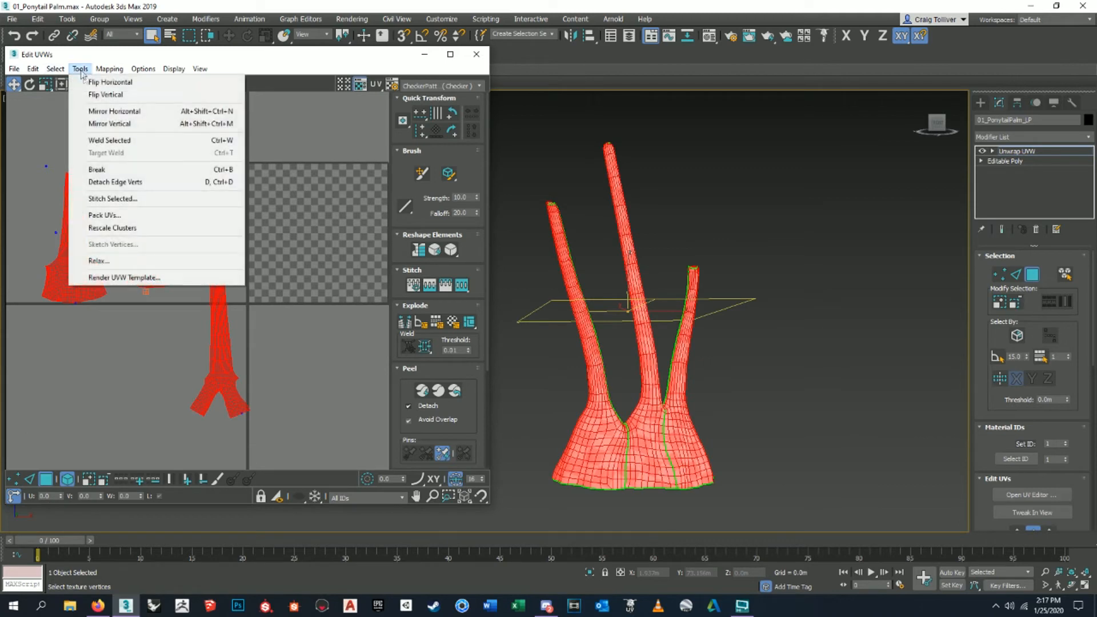
left_click(112, 213)
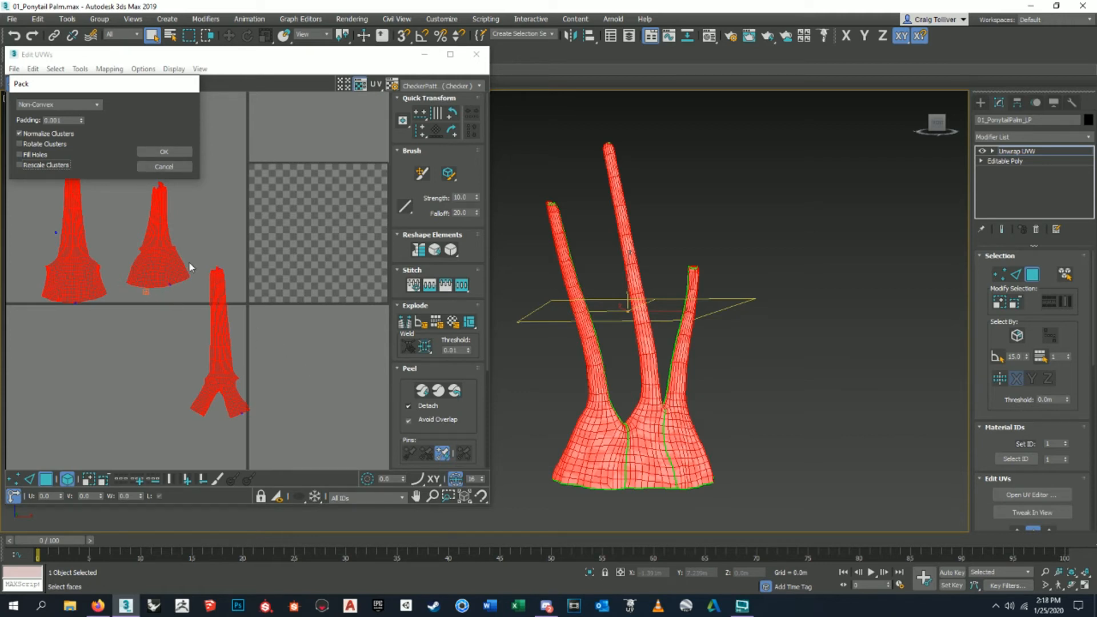
left_click(174, 156)
scroll(275, 260, "up", 10)
middle_click_drag(269, 263, 277, 225)
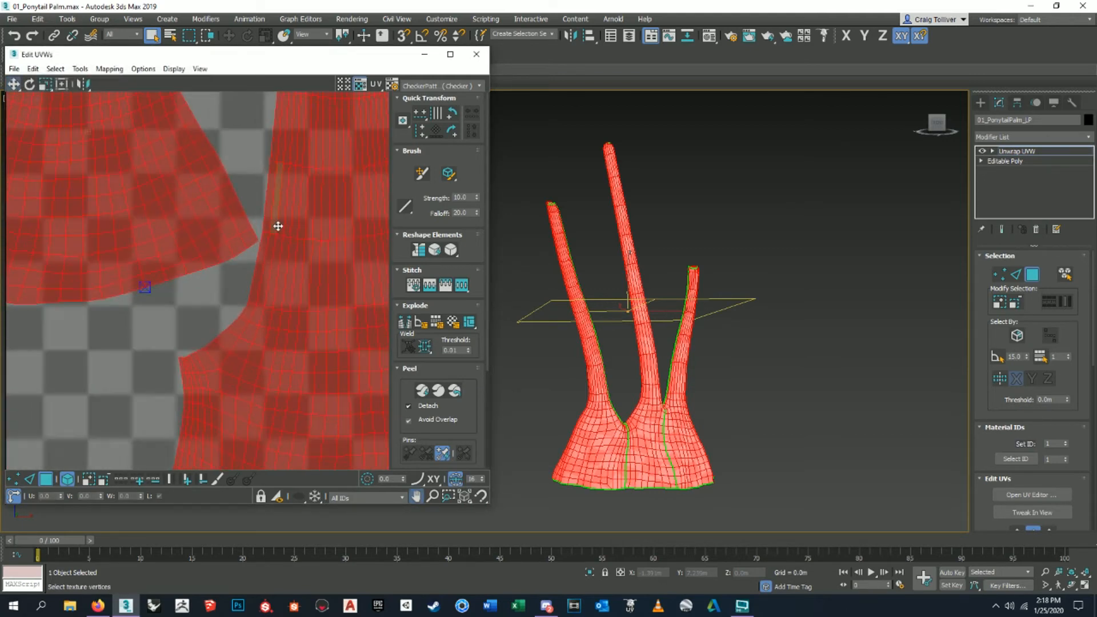
scroll(276, 232, "up", 8)
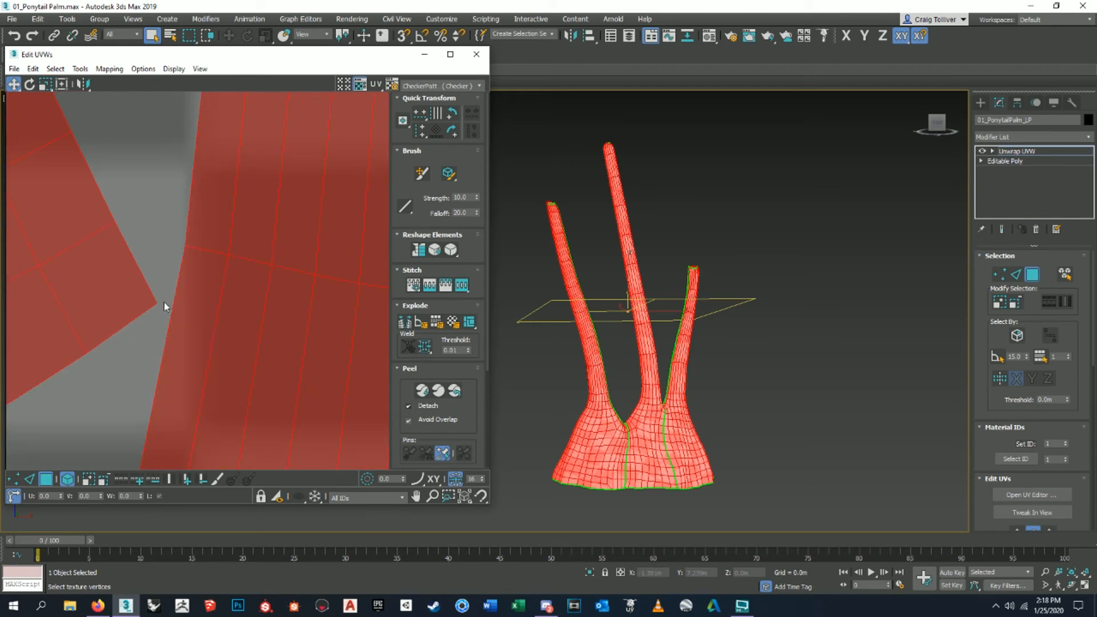
scroll(168, 306, "down", 10)
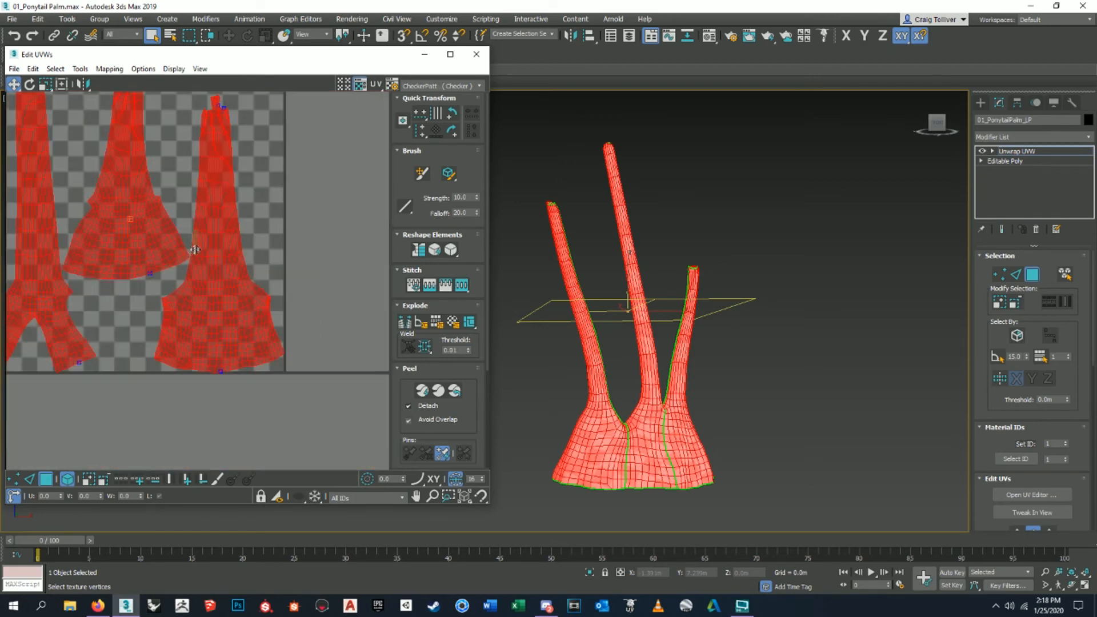
middle_click_drag(216, 254, 274, 272)
scroll(54, 366, "up", 10)
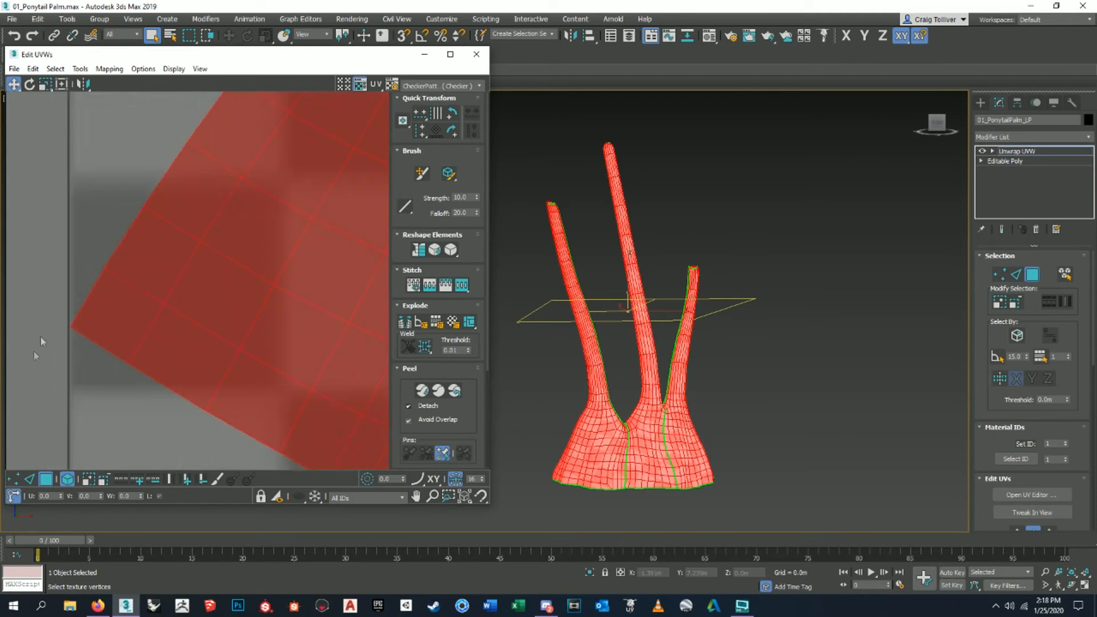
scroll(89, 341, "down", 10)
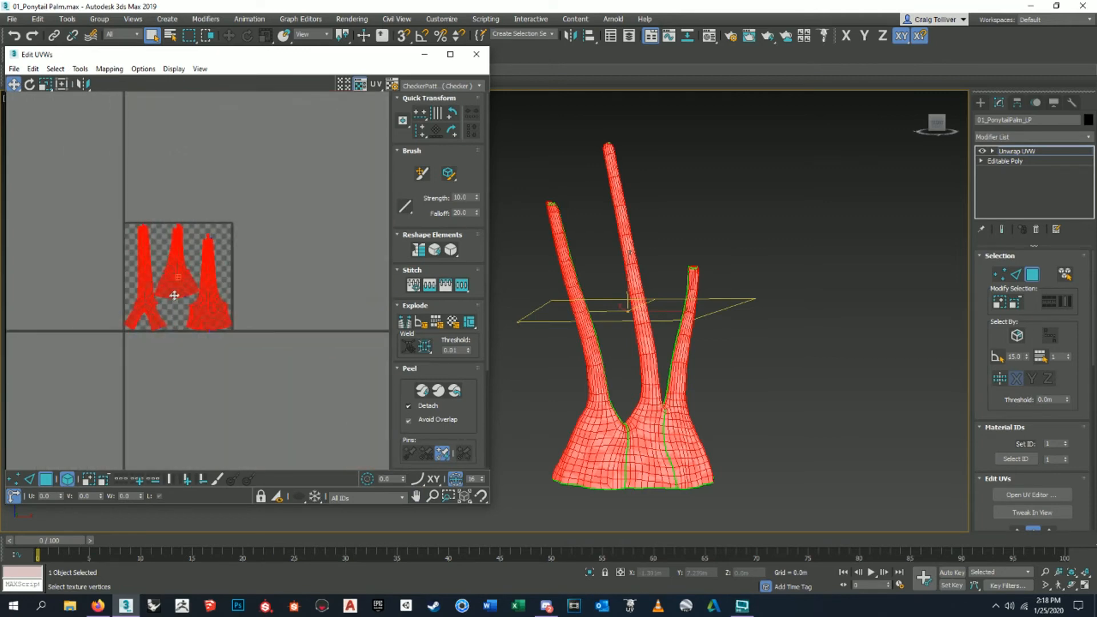
key("ctrl+z")
Try packing the three shells again with a different padding value, inspect the spacing between them, and undo that pack.
middle_click_drag(188, 287, 244, 288)
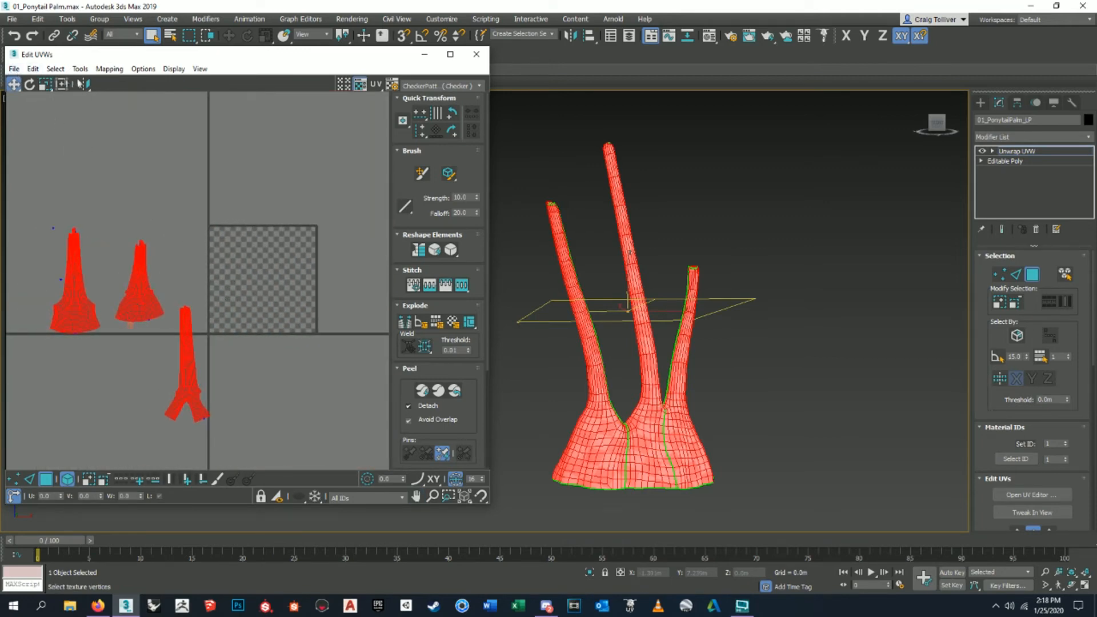
left_click(80, 69)
left_click(127, 213)
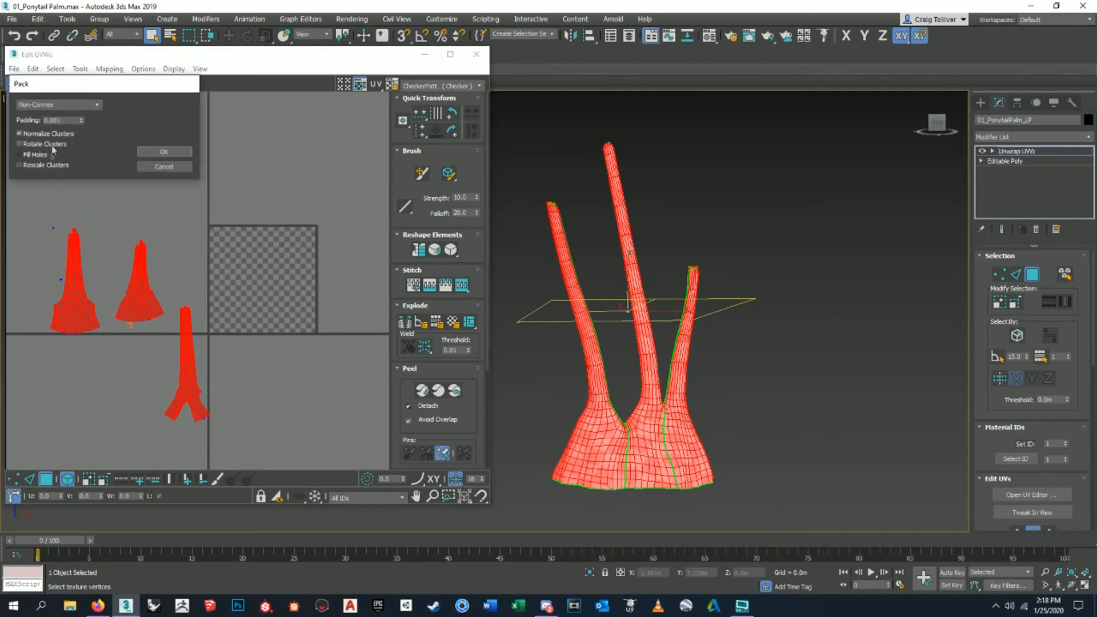
left_click_drag(67, 121, 44, 119)
left_click(164, 151)
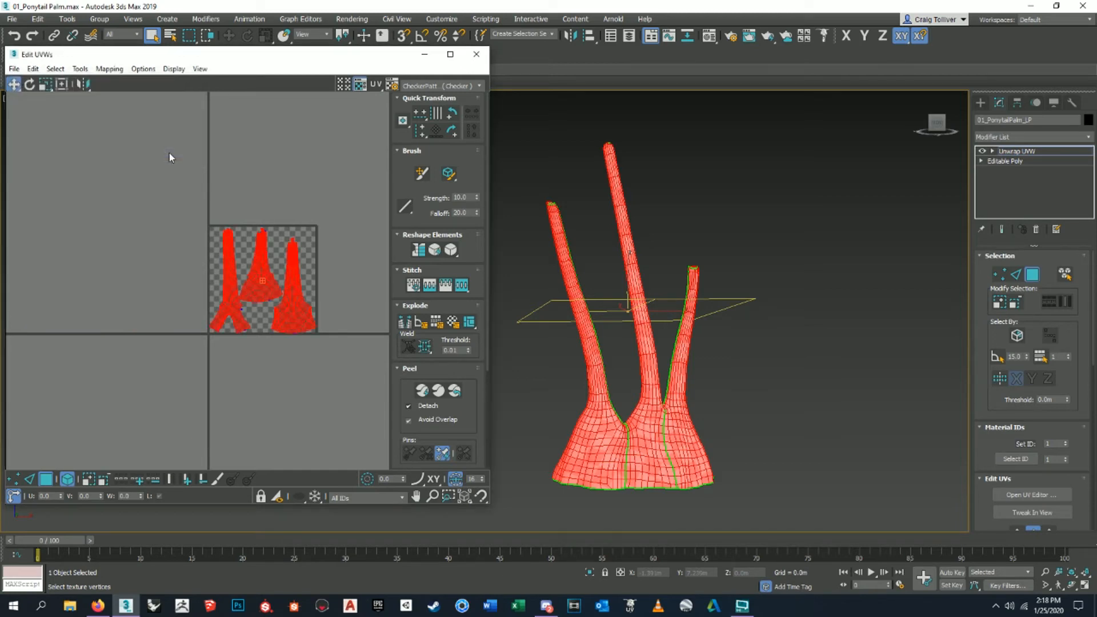
scroll(254, 308, "up", 6)
middle_click_drag(199, 294, 258, 372)
scroll(152, 272, "down", 4)
scroll(233, 313, "down", 4)
middle_click_drag(245, 311, 301, 262)
key("ctrl+z")
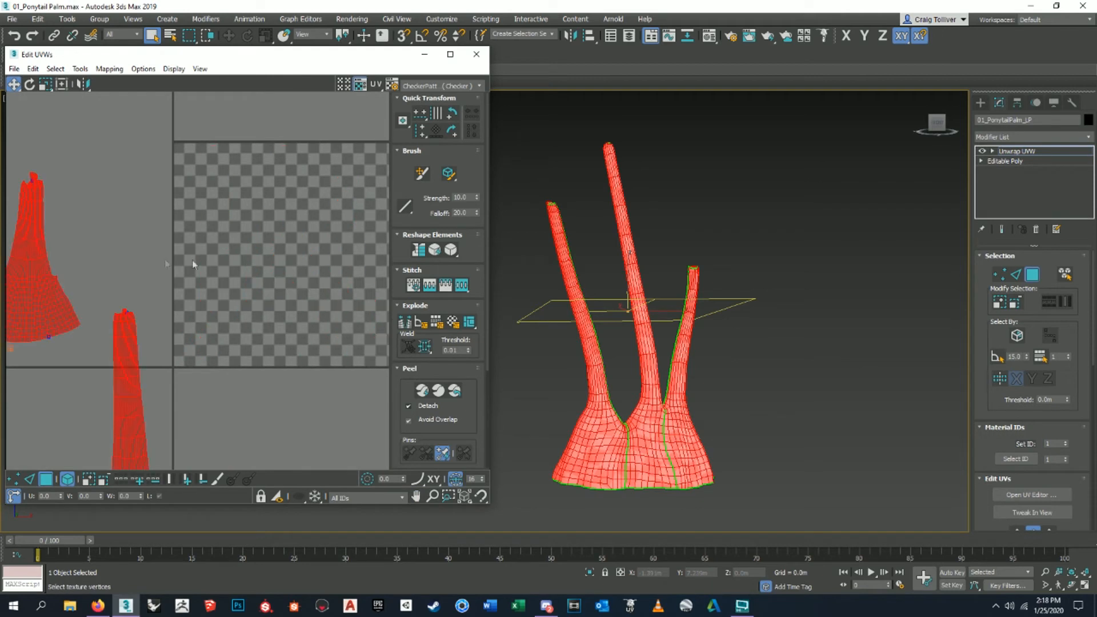
Pack the three shells into the UV tile using Non-Convex, Normalize Clusters and 0.01 padding, and clear the selection.
scroll(167, 264, "down", 3)
middle_click_drag(167, 264, 238, 211)
left_click(80, 68)
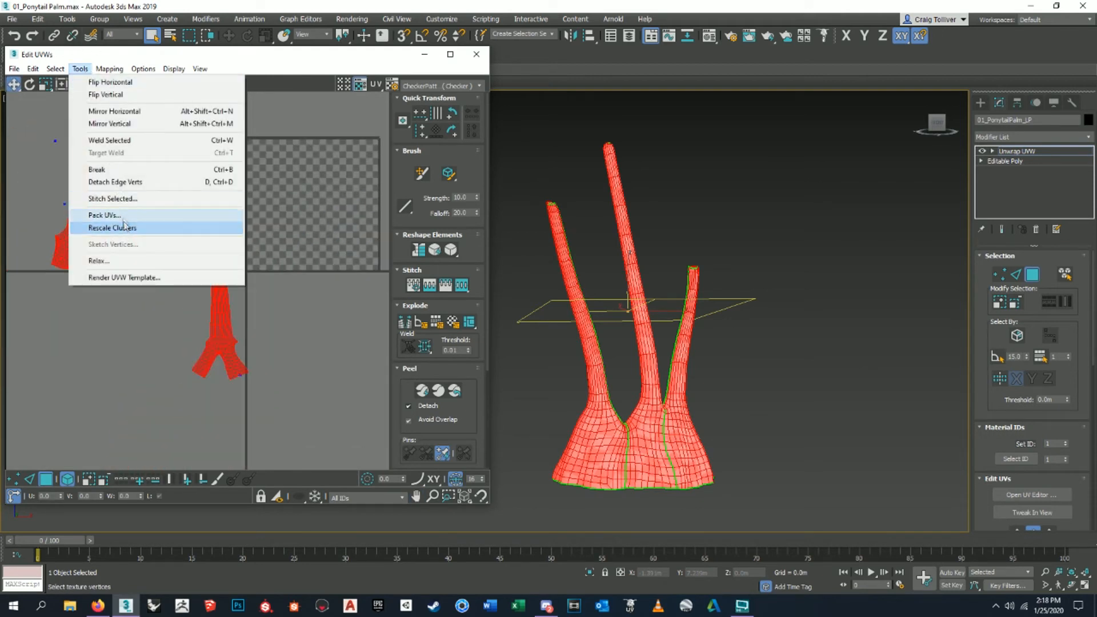
left_click(102, 223)
double_click(64, 120)
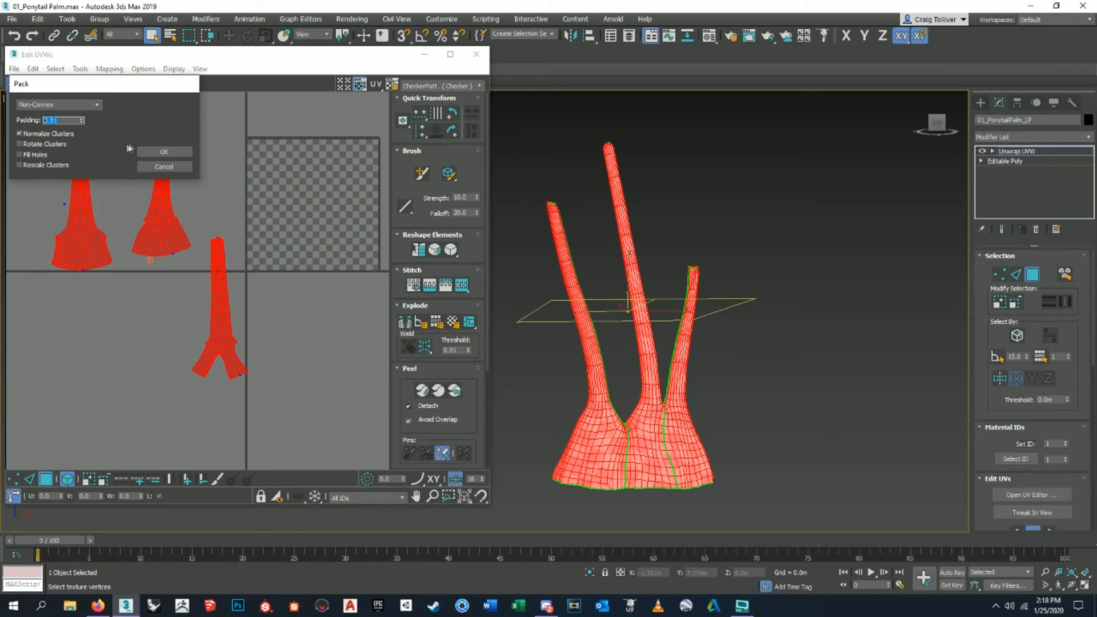
left_click(160, 152)
scroll(127, 187, "up", 4)
left_click(159, 438)
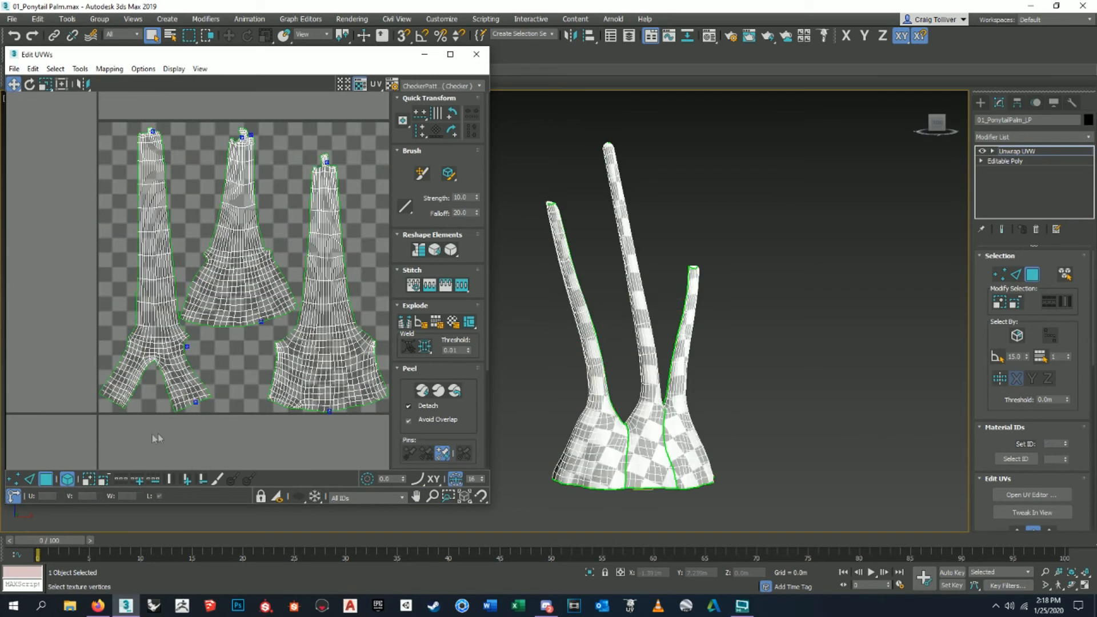
Turn on angle snapping, rotate the middle trunk shell 180 degrees, and shift it slightly down between its two neighbours.
left_click(244, 152)
left_click(29, 84)
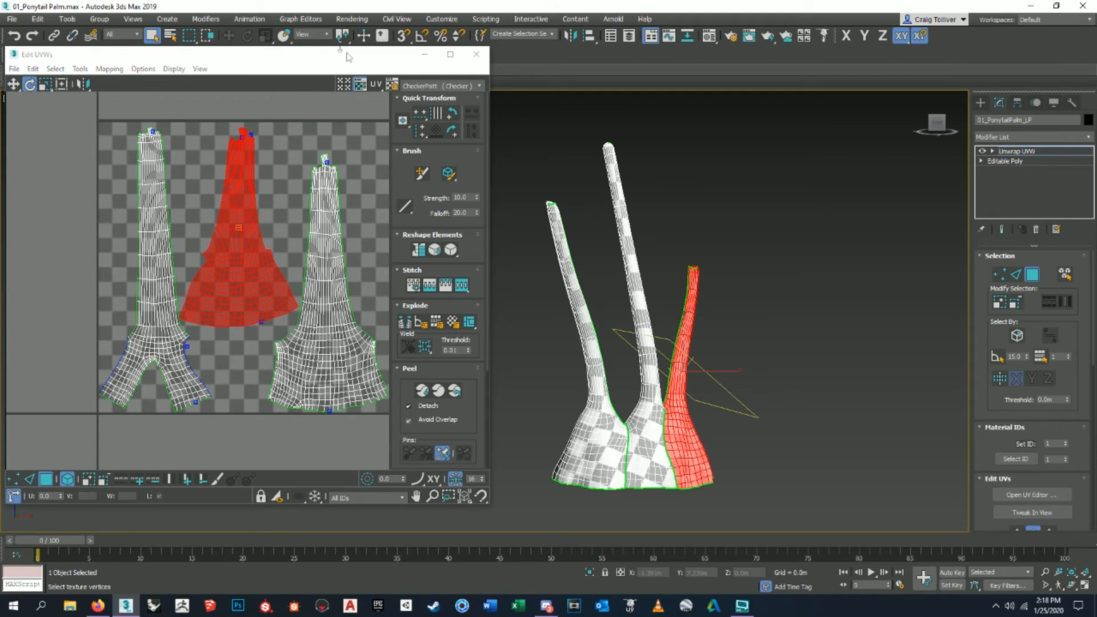
left_click(422, 35)
left_click_drag(236, 153, 239, 349)
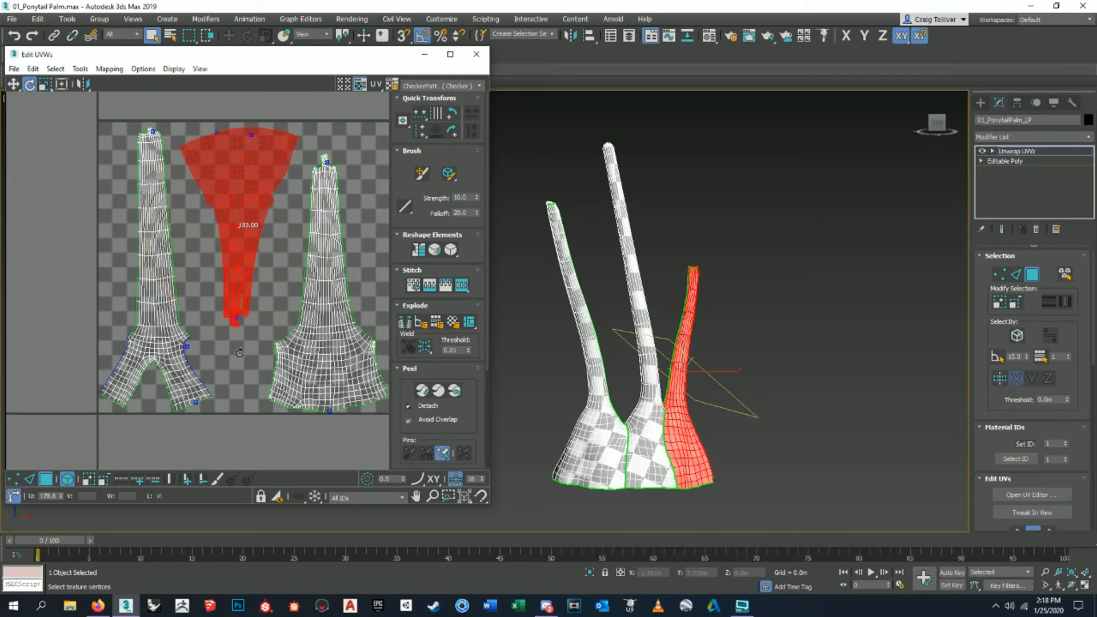
left_click(14, 84)
left_click_drag(270, 173, 270, 196)
middle_click_drag(293, 220, 233, 211)
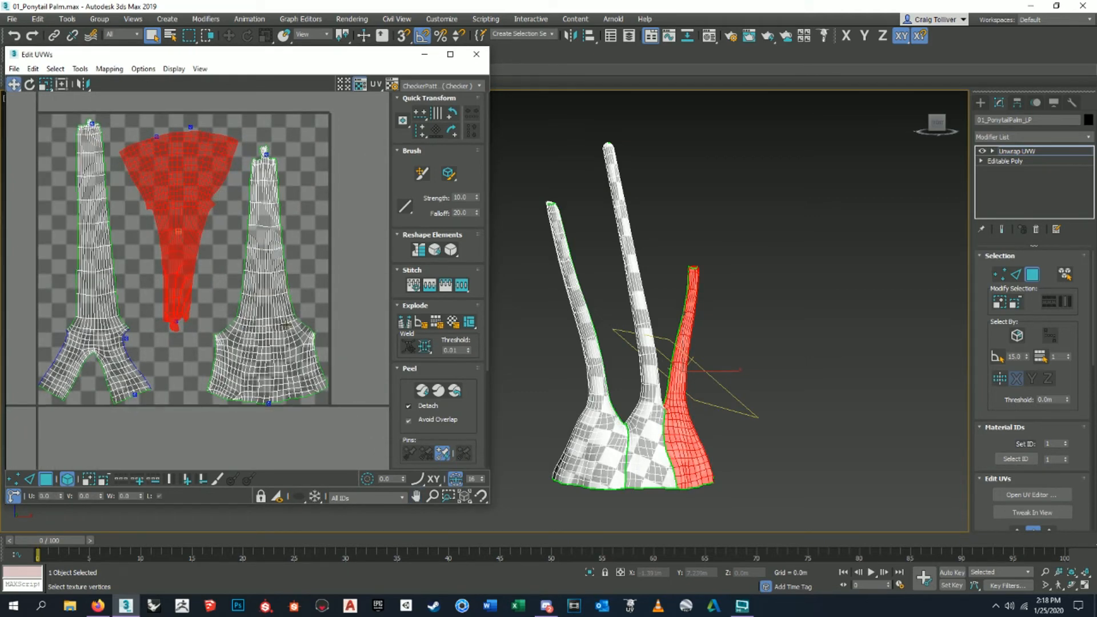
Nudge the two outer trunk shells slightly inward from the UV tile's borders and clear the selection.
left_click(282, 314)
left_click_drag(283, 314, 281, 317)
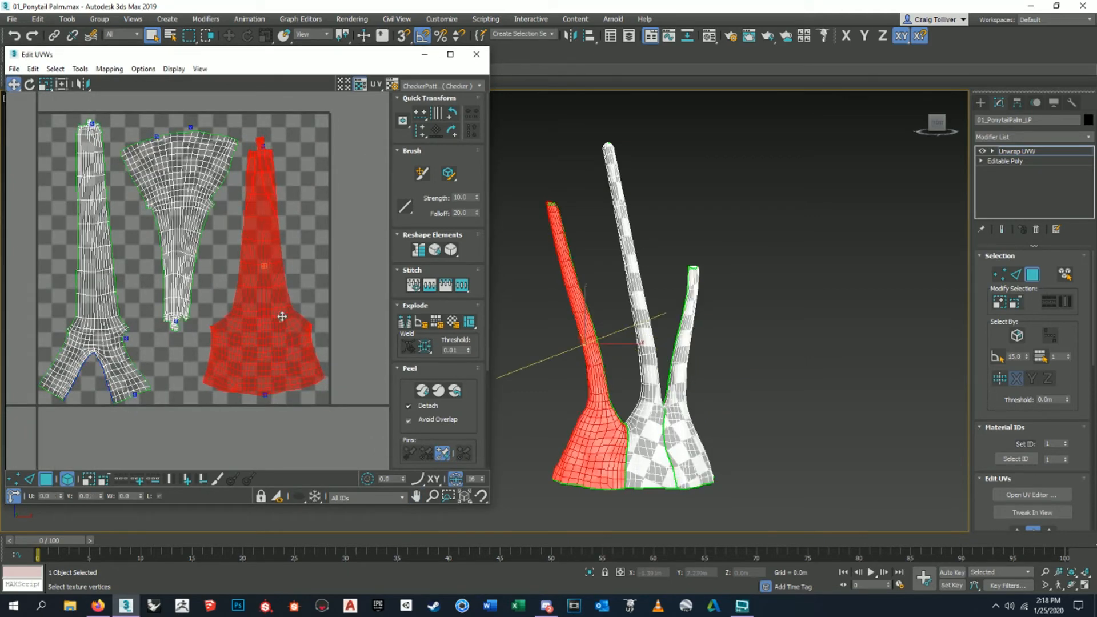
middle_click_drag(123, 325, 177, 314)
left_click_drag(166, 320, 166, 319)
middle_click_drag(166, 320, 135, 335)
left_click(238, 247)
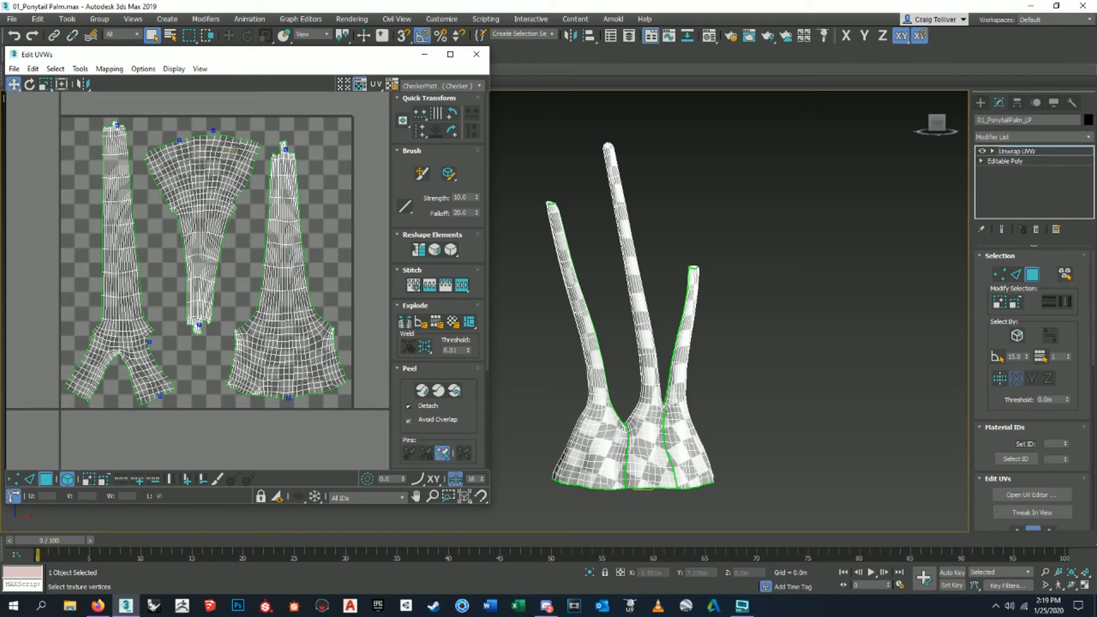
left_click(188, 232)
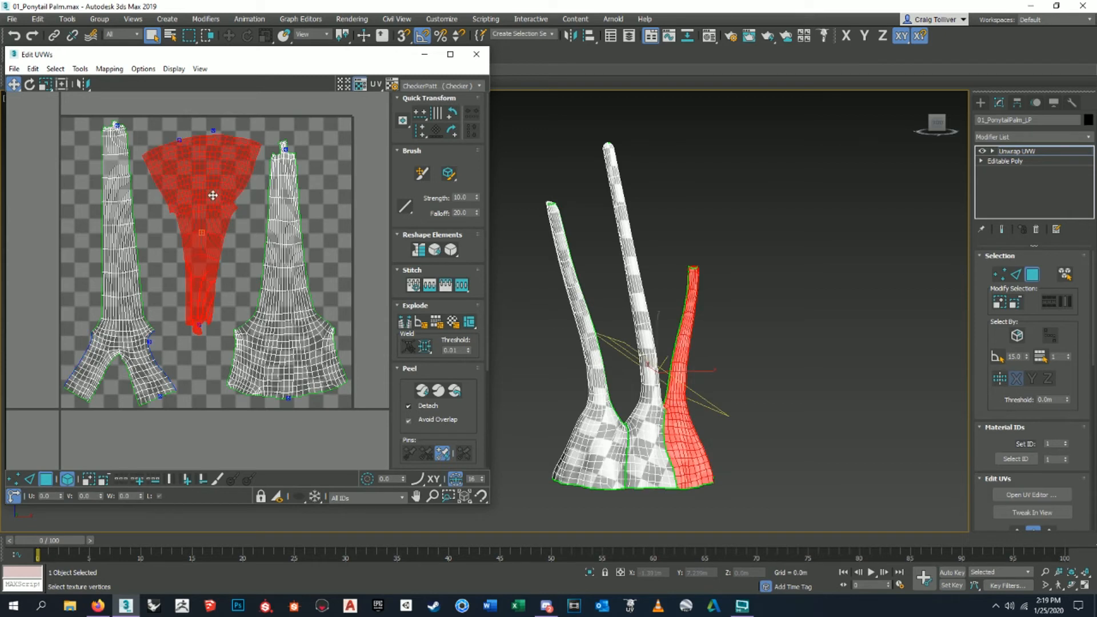
left_click(318, 170)
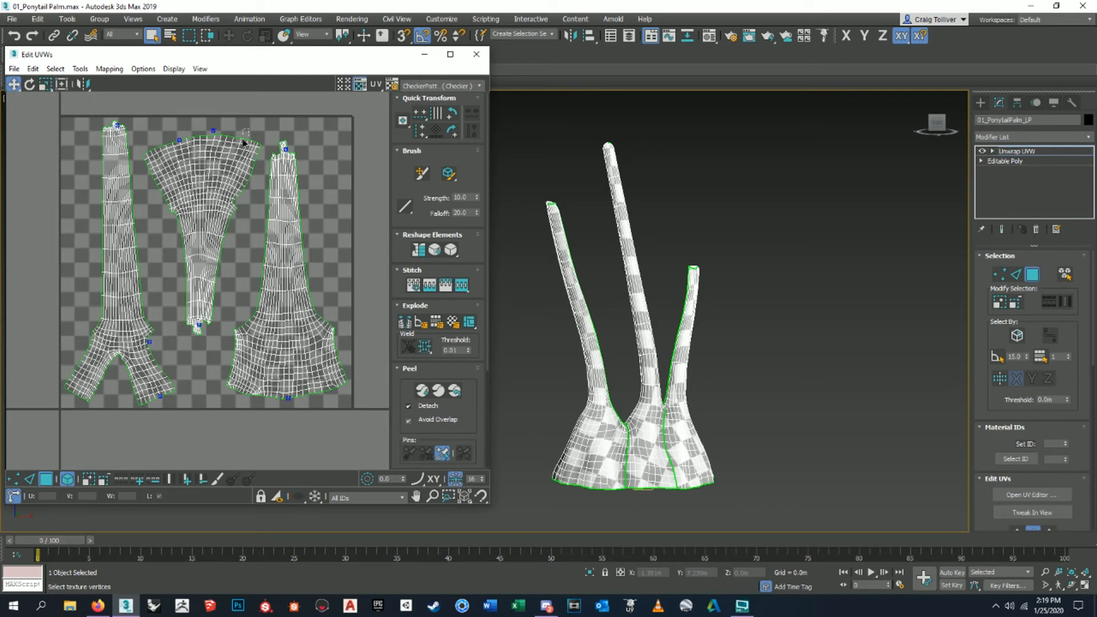
left_click(185, 228)
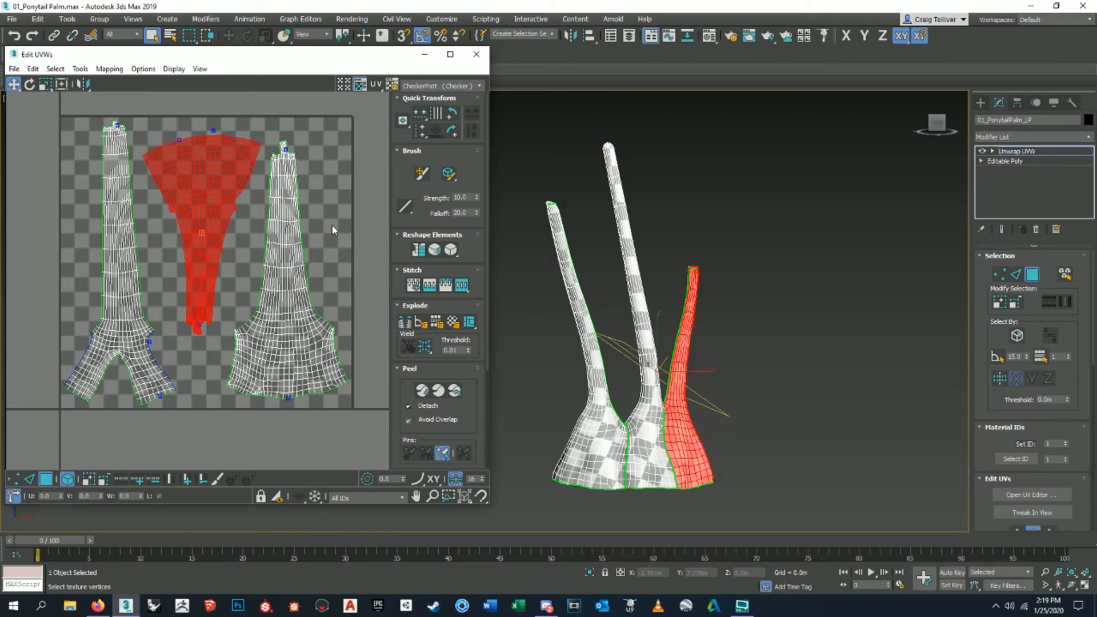
left_click(331, 226)
left_click_drag(175, 236, 176, 236)
left_click(237, 235)
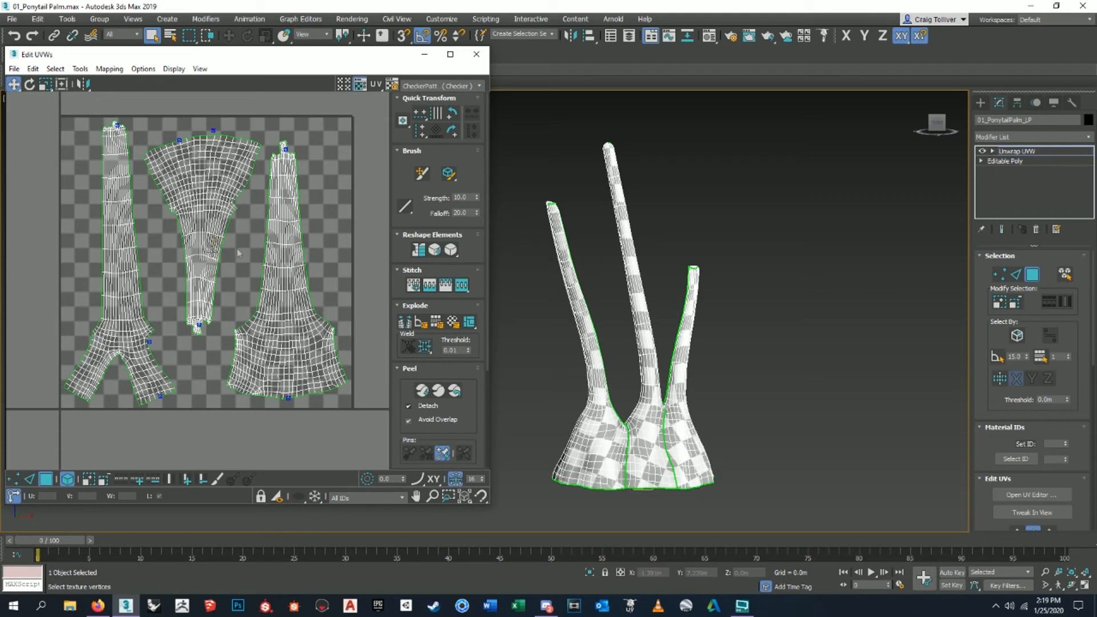
Move the inverted middle shell slightly lower in the gap between the outer shells and clear the selection.
left_click_drag(197, 206, 195, 219)
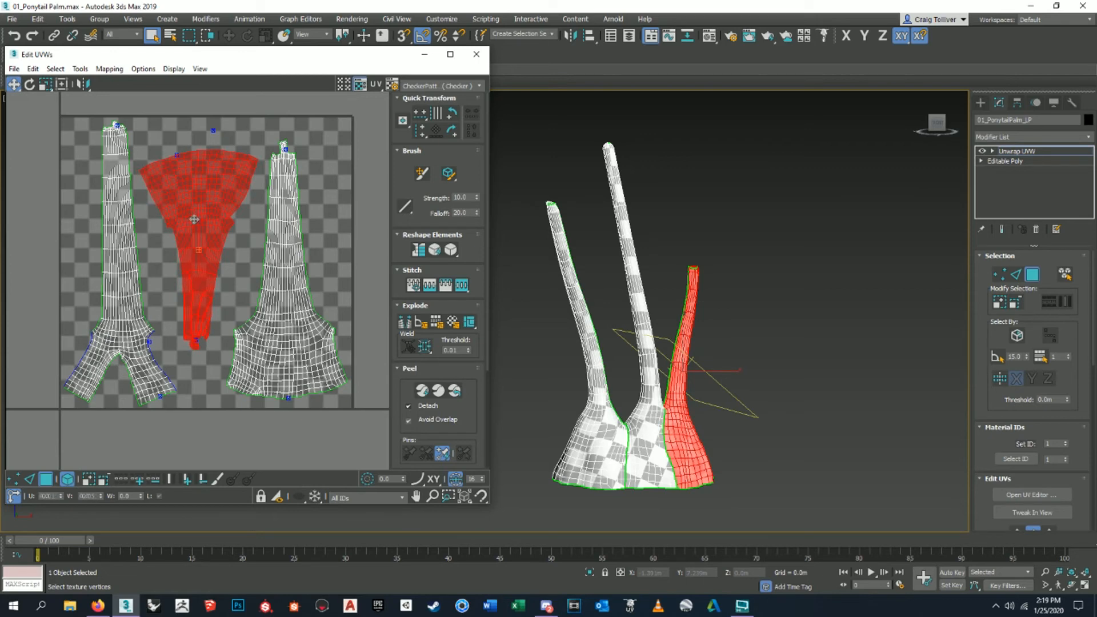
left_click(246, 244)
middle_click_drag(274, 251, 272, 254)
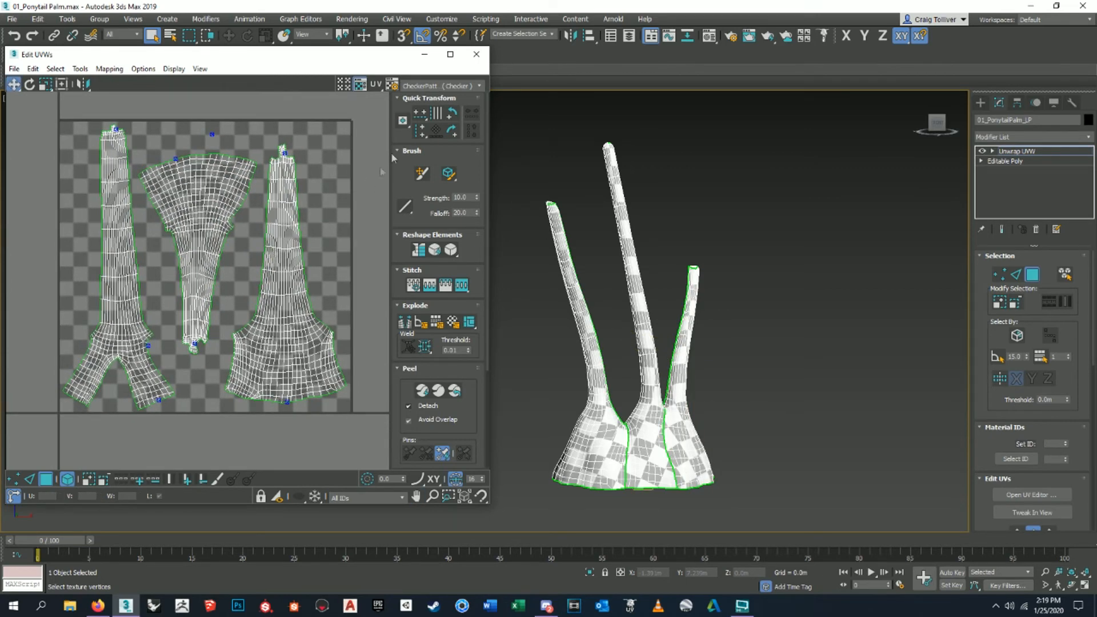
Close the UV editor, leave the unwrap's face selection level, and deselect the trunk model.
left_click(476, 54)
left_click(1016, 151)
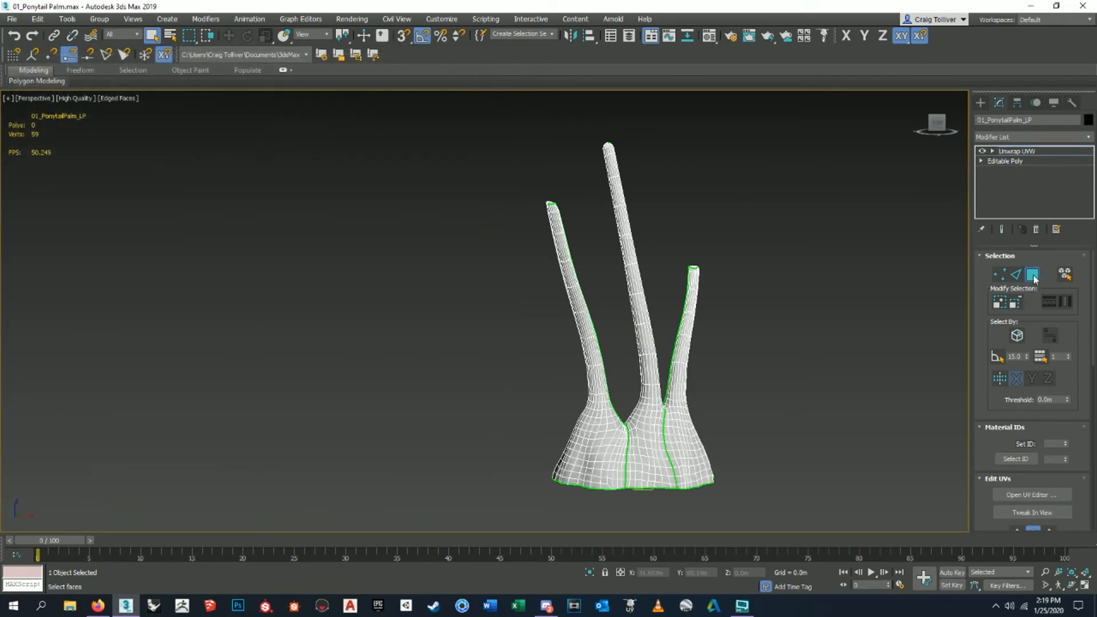
middle_click_drag(724, 347, 749, 311, "alt")
left_click(660, 328)
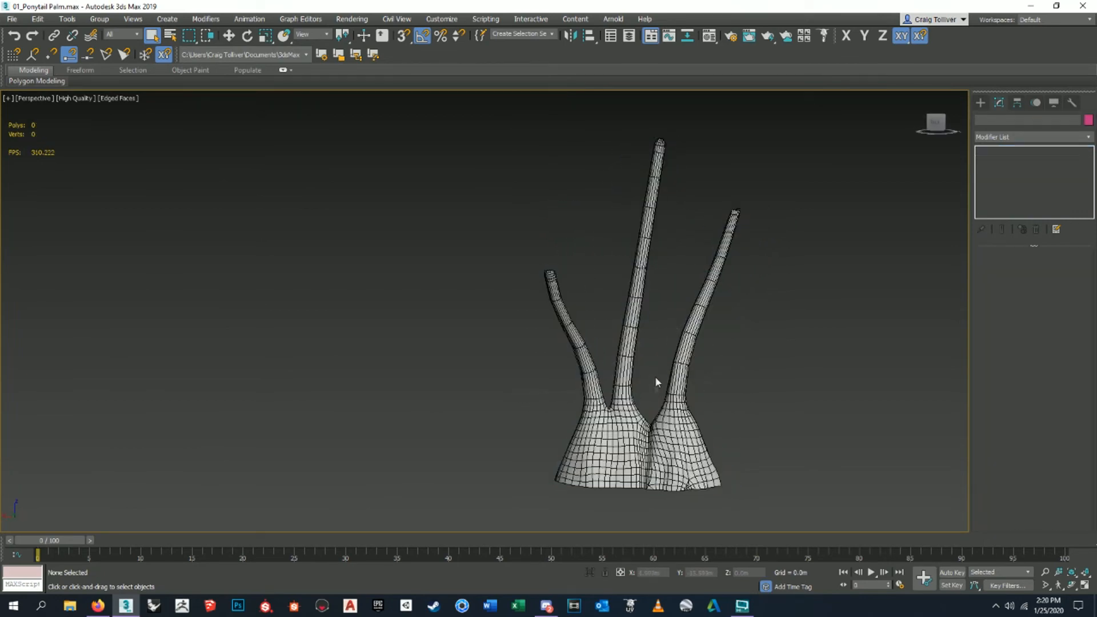
Bring the hidden scene objects back into view and select the low-poly trunk model among them.
right_click(655, 357)
left_click(662, 310)
left_click(676, 457)
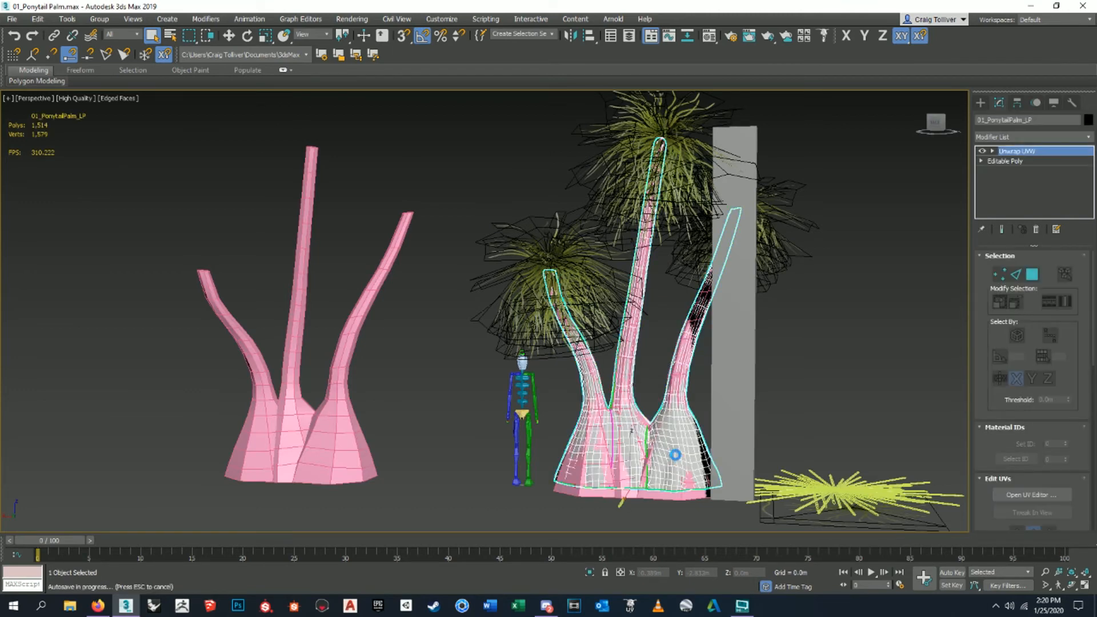
left_click(553, 271, "ctrl")
left_click(748, 250, "ctrl")
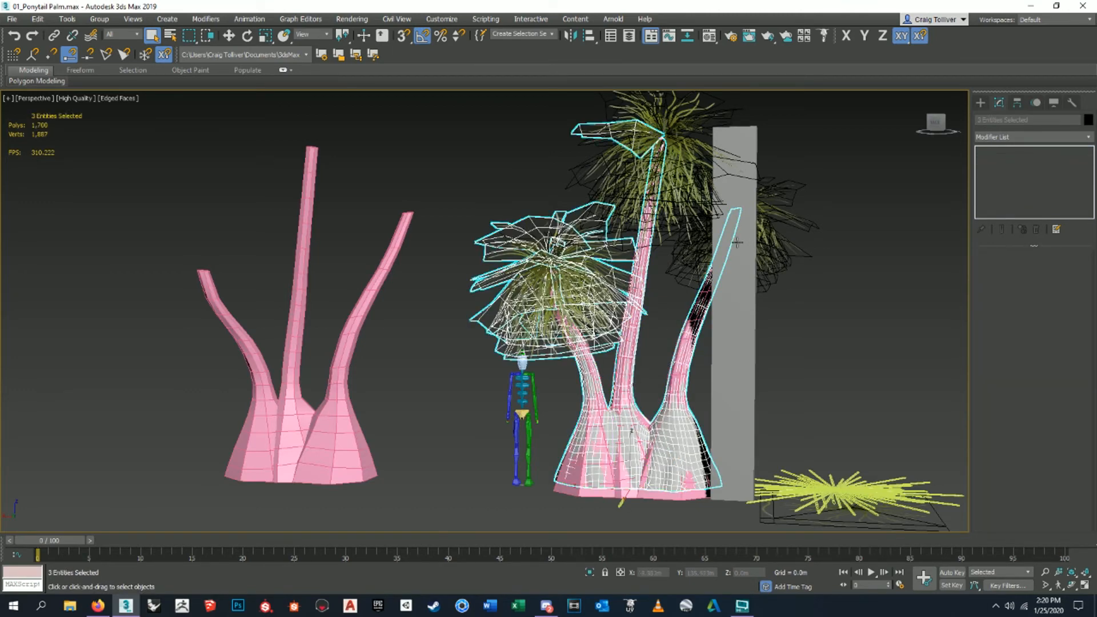
left_click(662, 221)
middle_click_drag(662, 221, 663, 311, "alt")
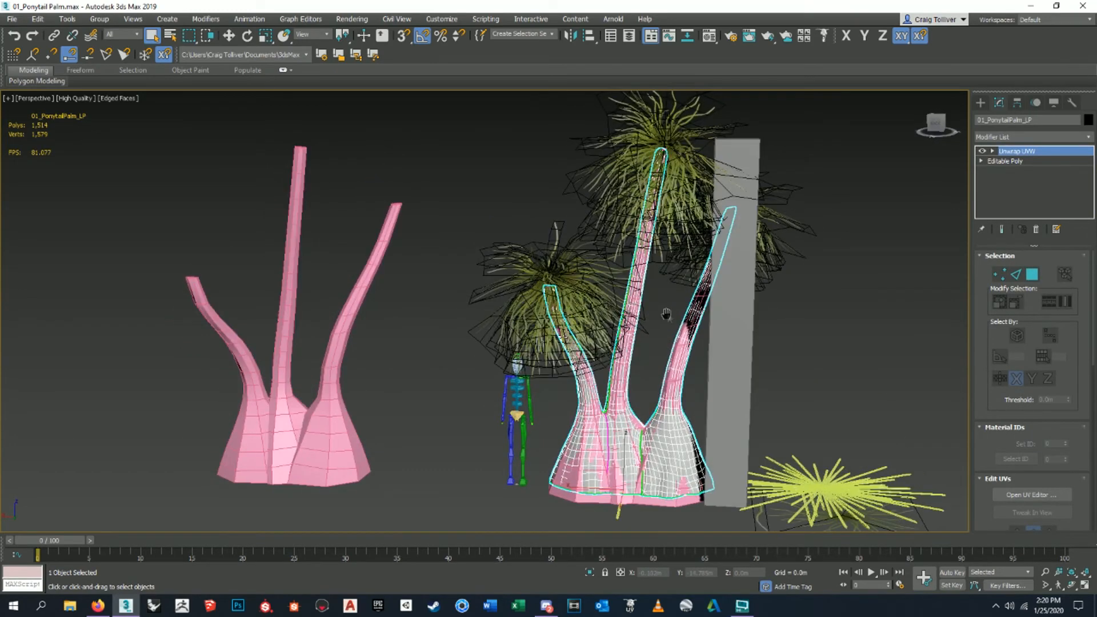
Hide the gray slab behind the palm and the pink trunk model that overlaps the low-poly trunks.
right_click(724, 328)
left_click(743, 289)
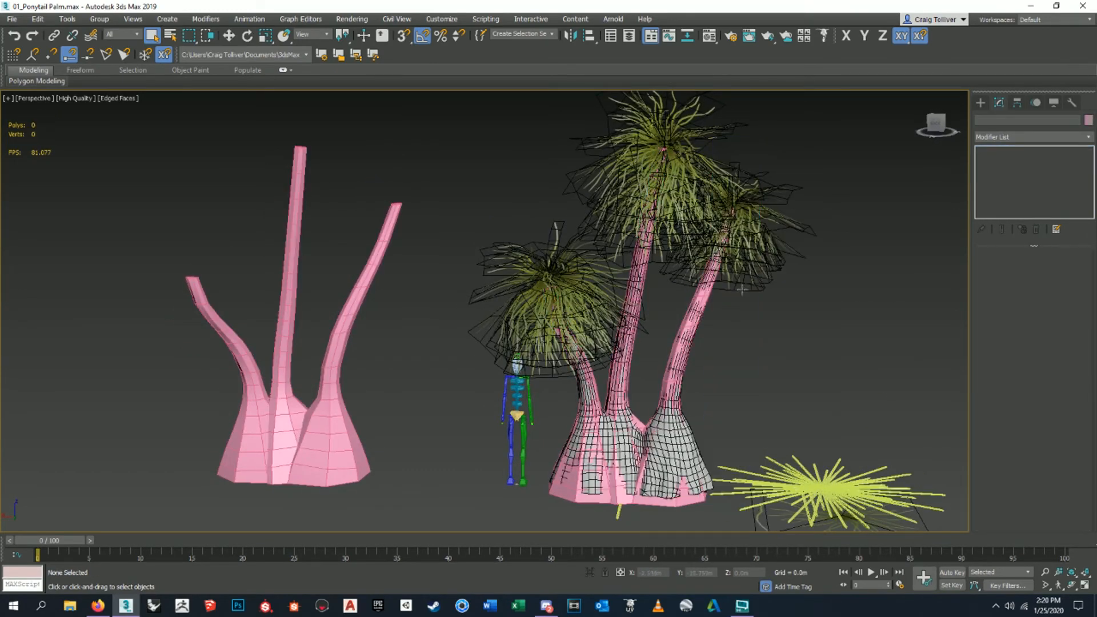
left_click(677, 501)
right_click(677, 472)
left_click(687, 436)
middle_click_drag(715, 448, 705, 421)
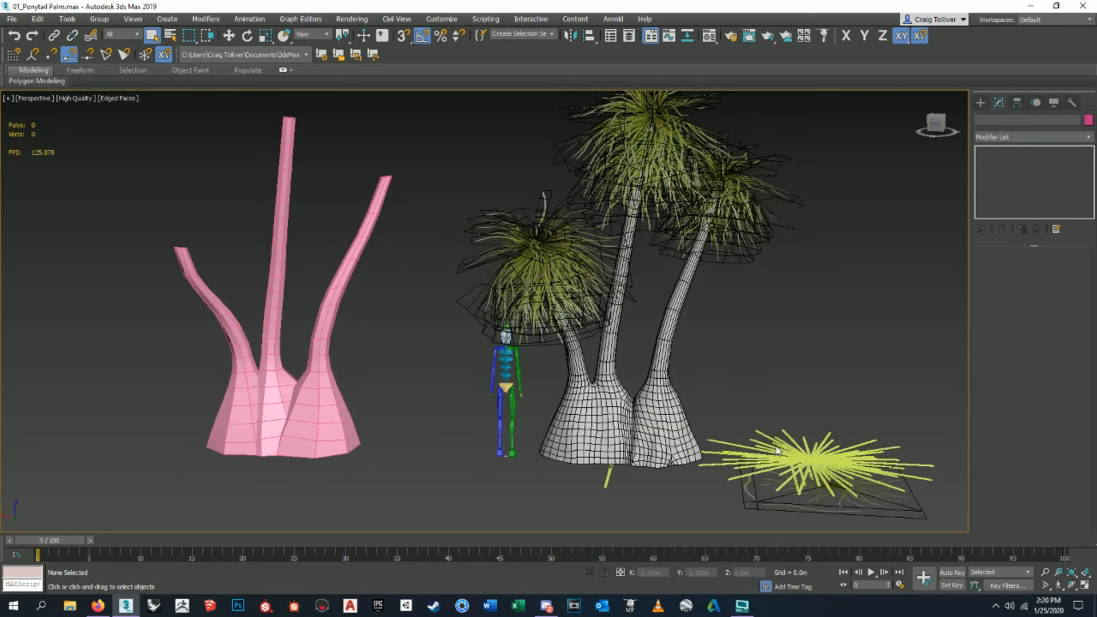
middle_click_drag(823, 147, 823, 175)
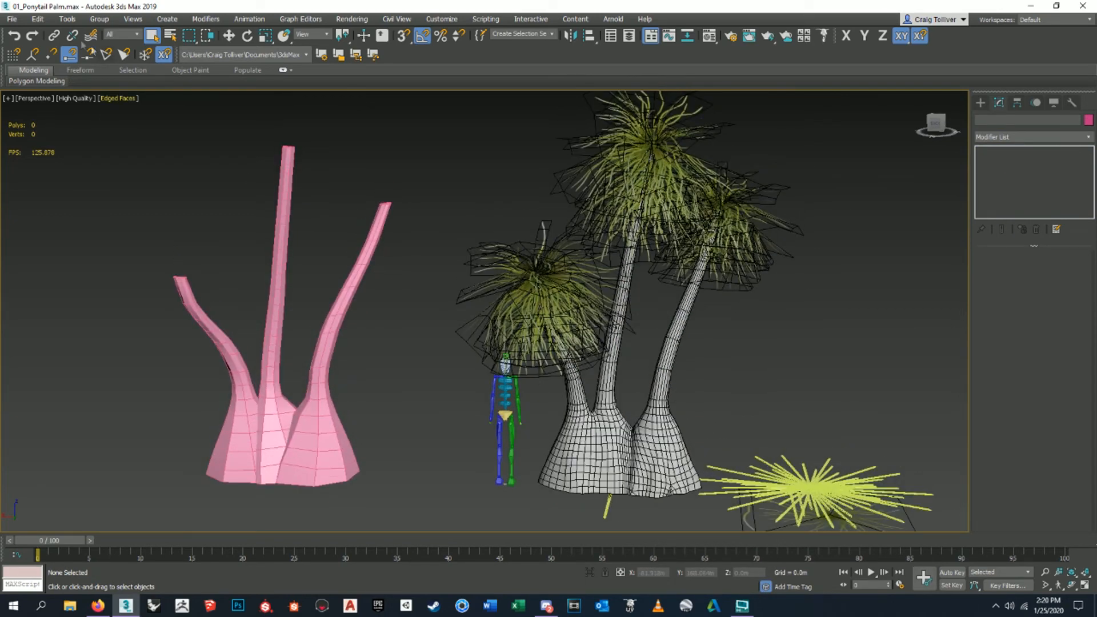
Open the Scene Explorer, hide the whole Bip001 biped hierarchy, collapse its tree and clear the selection.
left_click(67, 19)
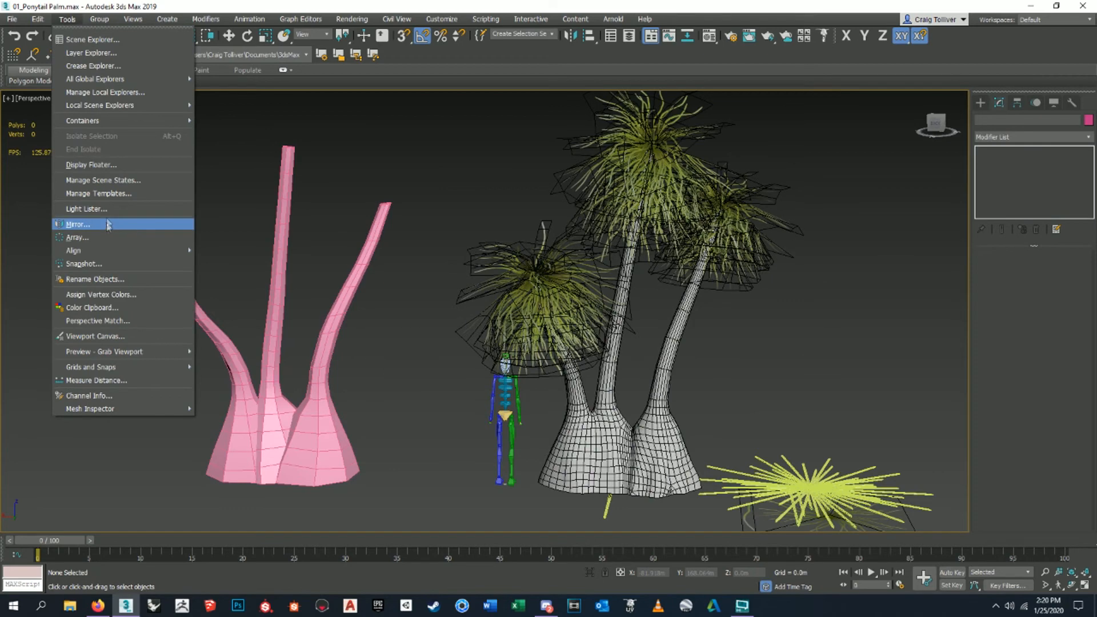
left_click(77, 40)
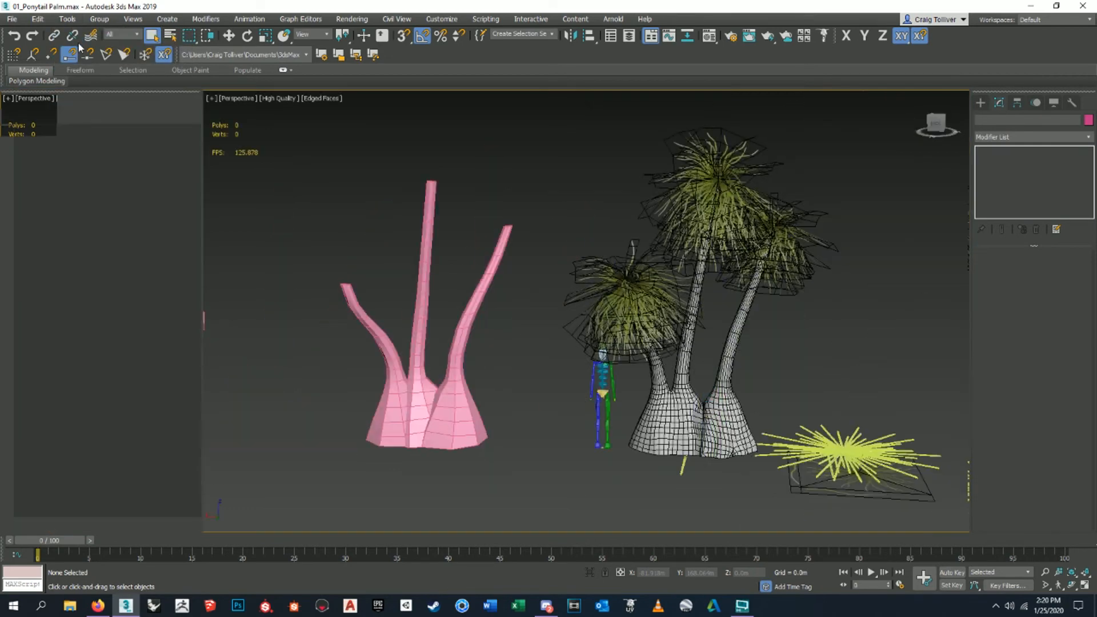
double_click(64, 153)
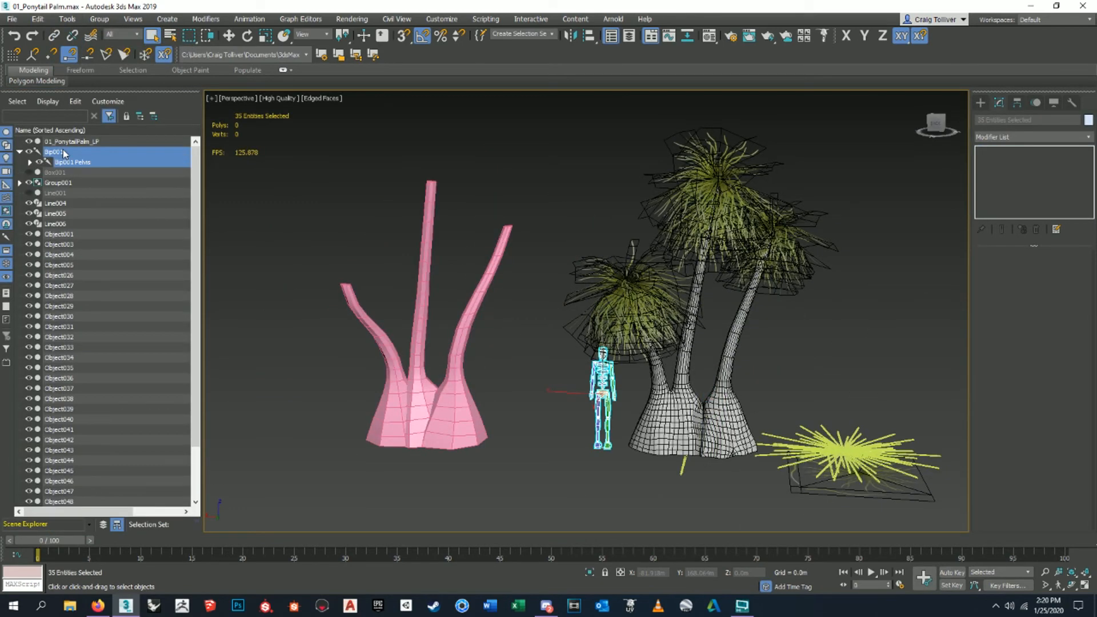
left_click(30, 152)
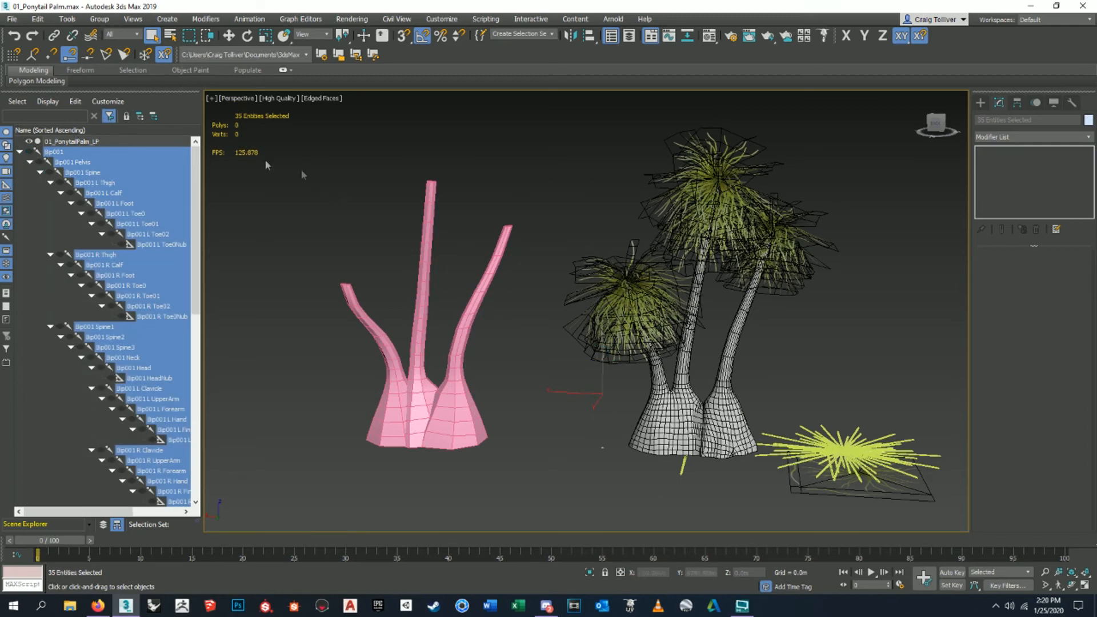
left_click(20, 152)
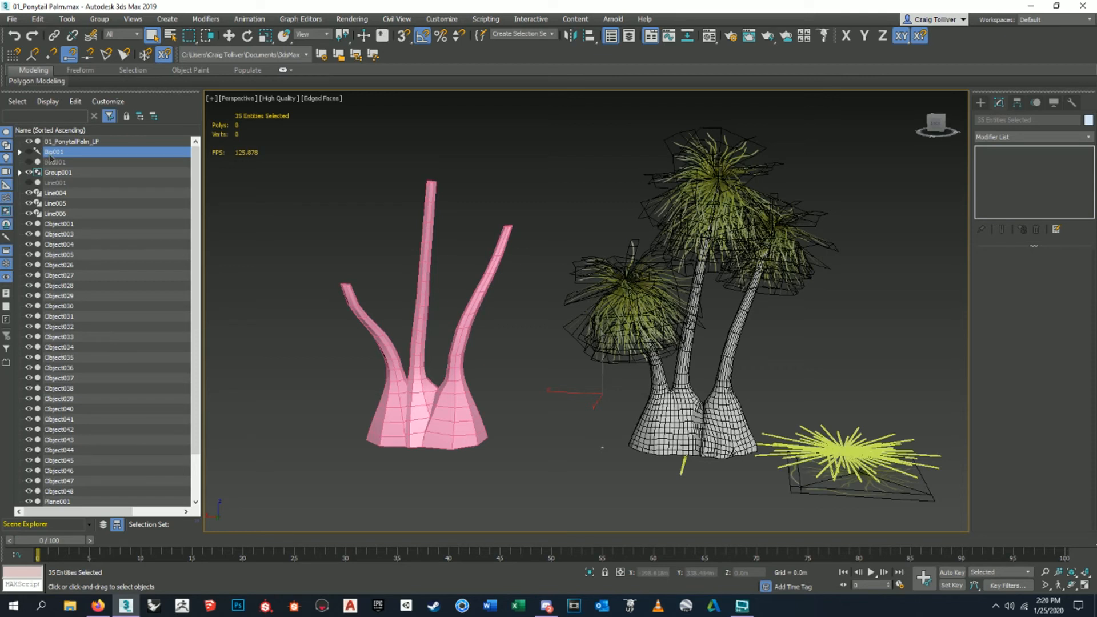
double_click(50, 156)
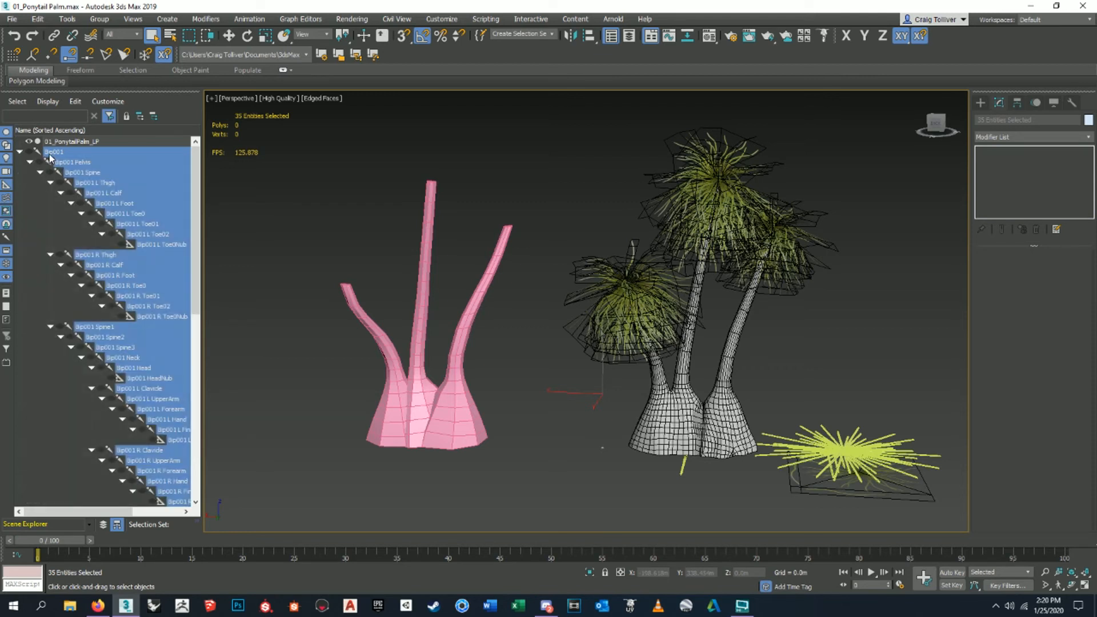
left_click(19, 151)
left_click(359, 150)
Hide every object except the gray palm trunks and their leaf crowns, and clear the selection.
middle_click_drag(519, 228, 468, 201)
middle_click_drag(505, 365, 500, 323, "alt")
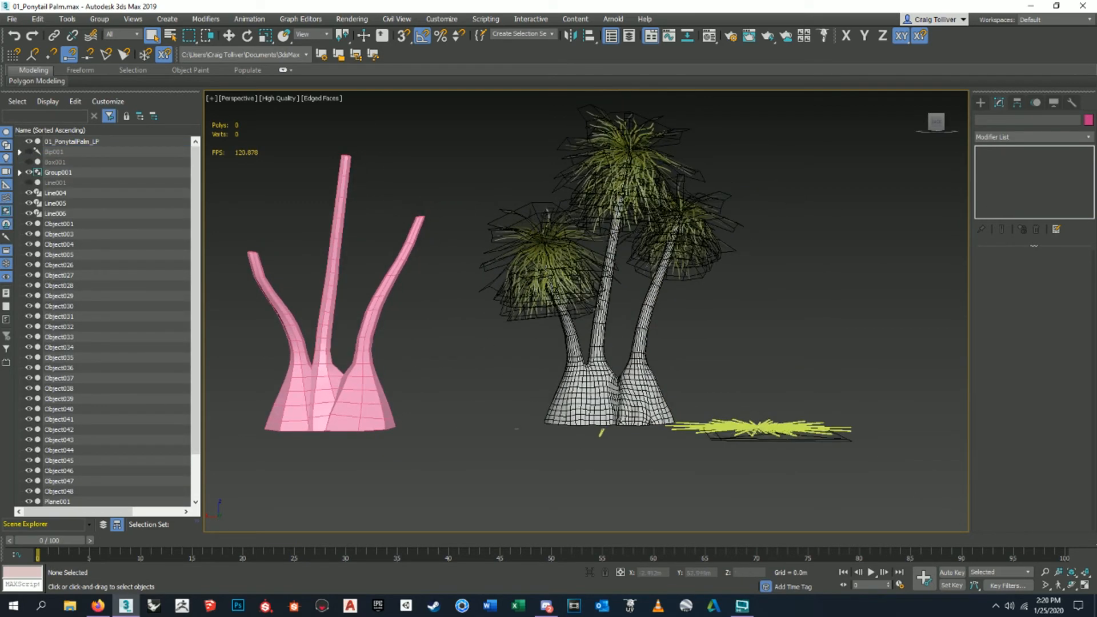
left_click_drag(470, 114, 766, 337)
right_click(686, 244)
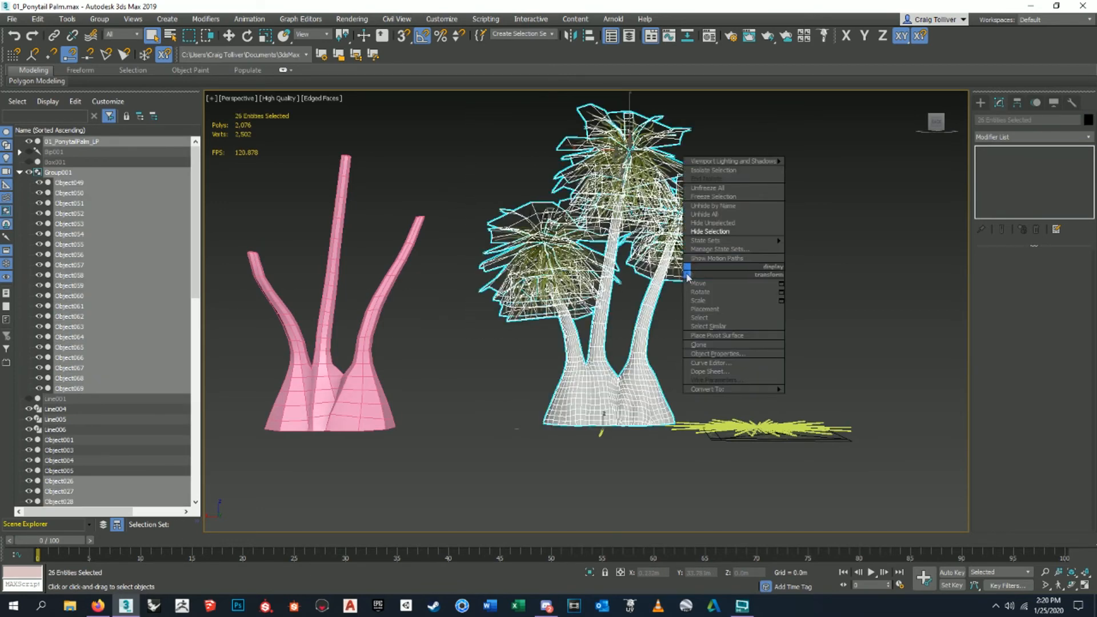
left_click(703, 220)
middle_click_drag(698, 229, 663, 311, "alt")
left_click(630, 387)
middle_click_drag(629, 387, 658, 390, "alt")
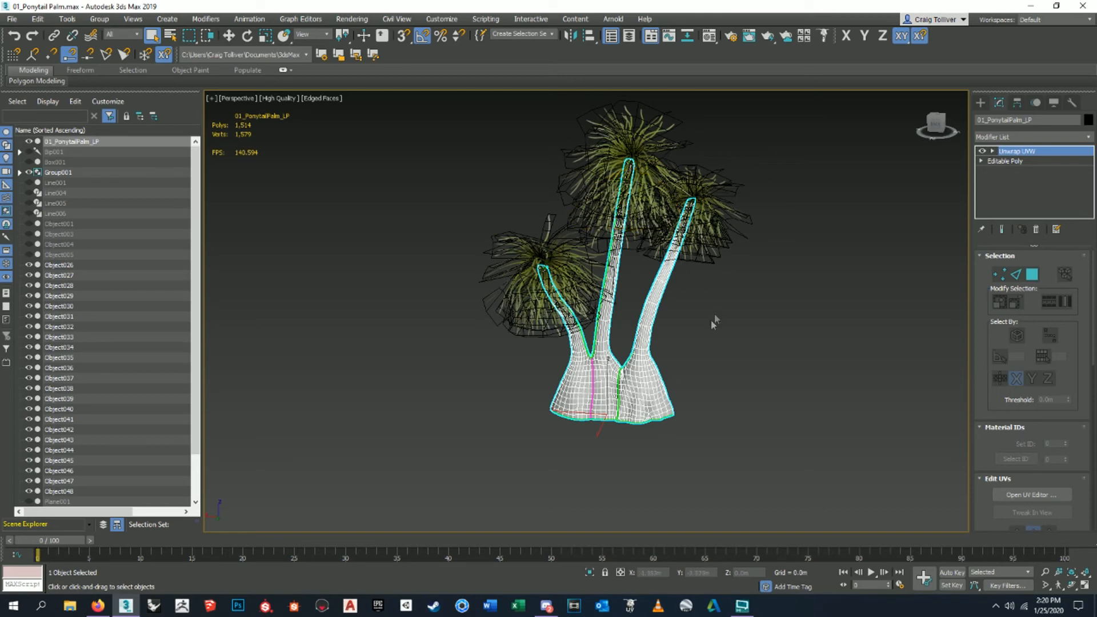
left_click(626, 286)
left_click(644, 363)
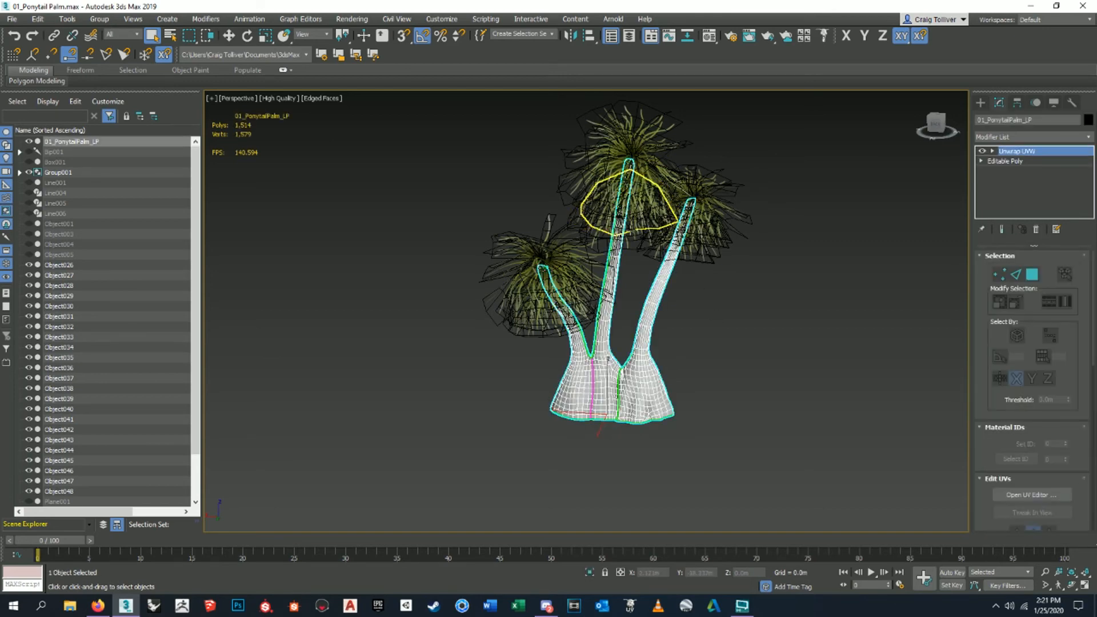
left_click(733, 348)
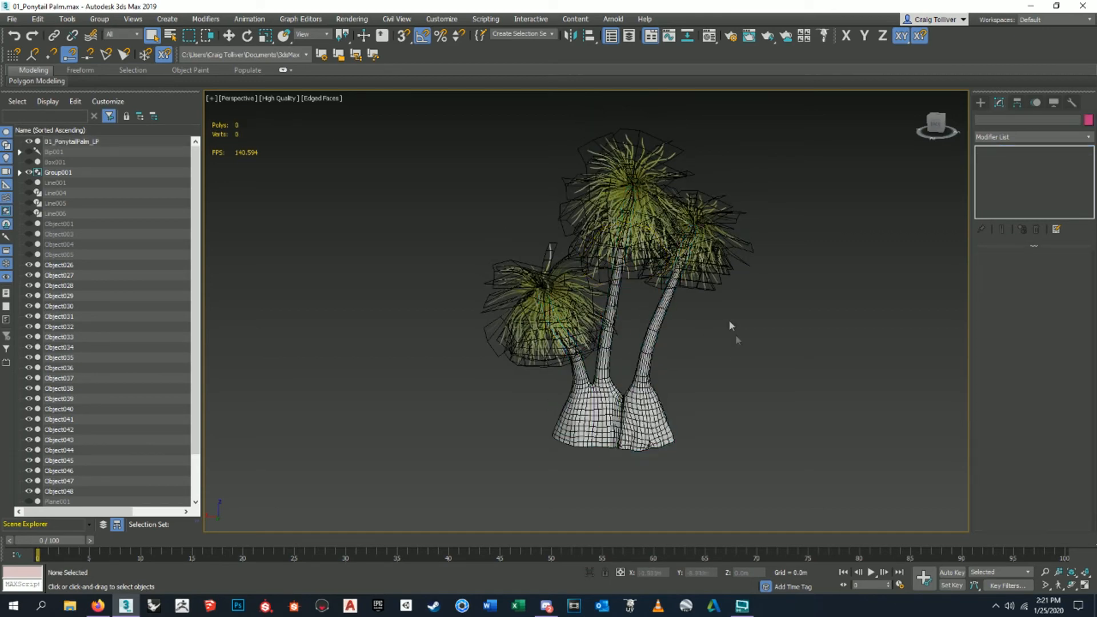
scroll(628, 235, "up", 3)
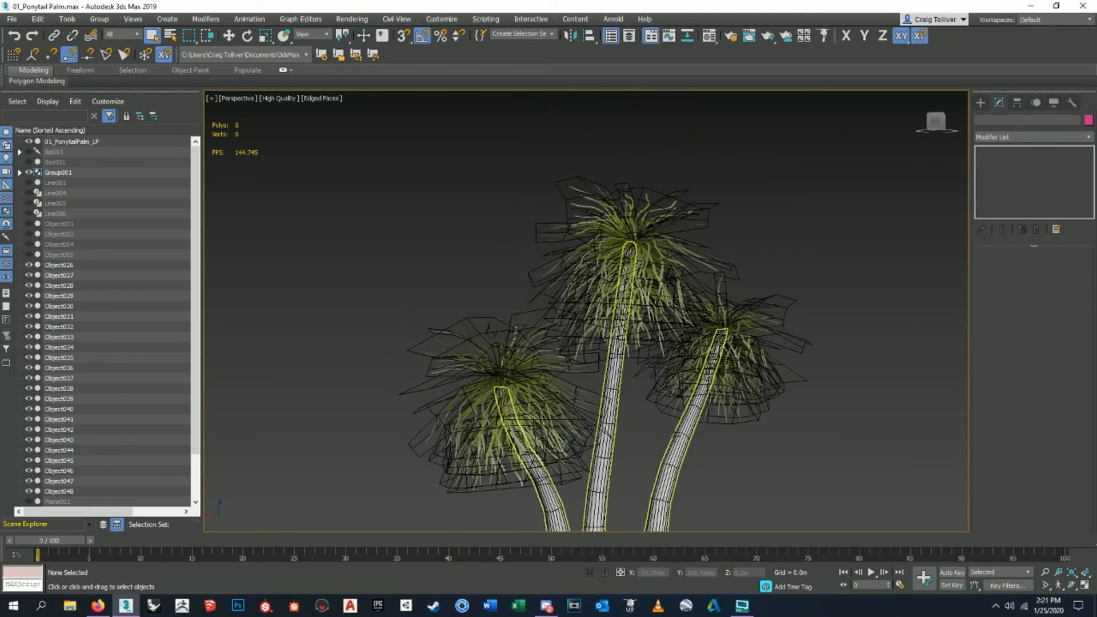
left_click(629, 349)
scroll(628, 349, "down", 2)
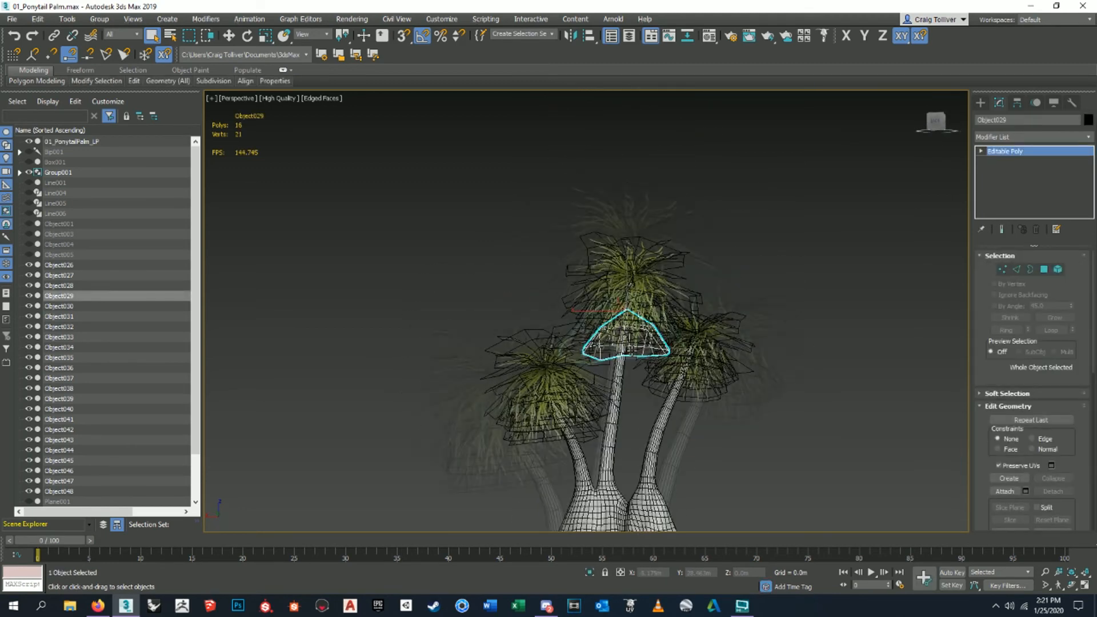
middle_click_drag(788, 329, 802, 299)
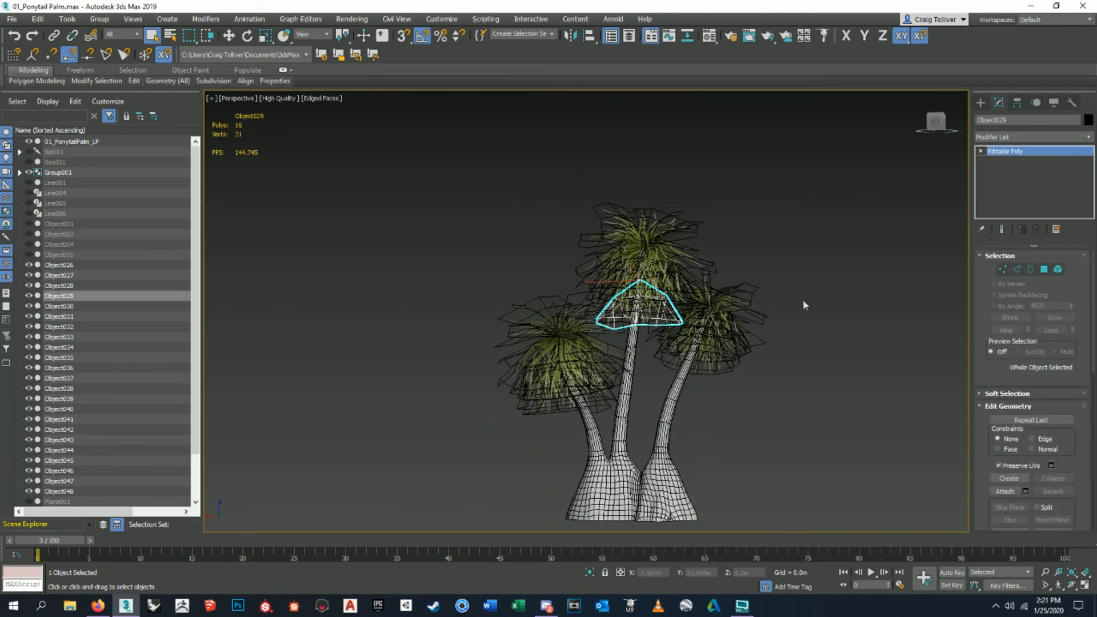
left_click(1026, 492)
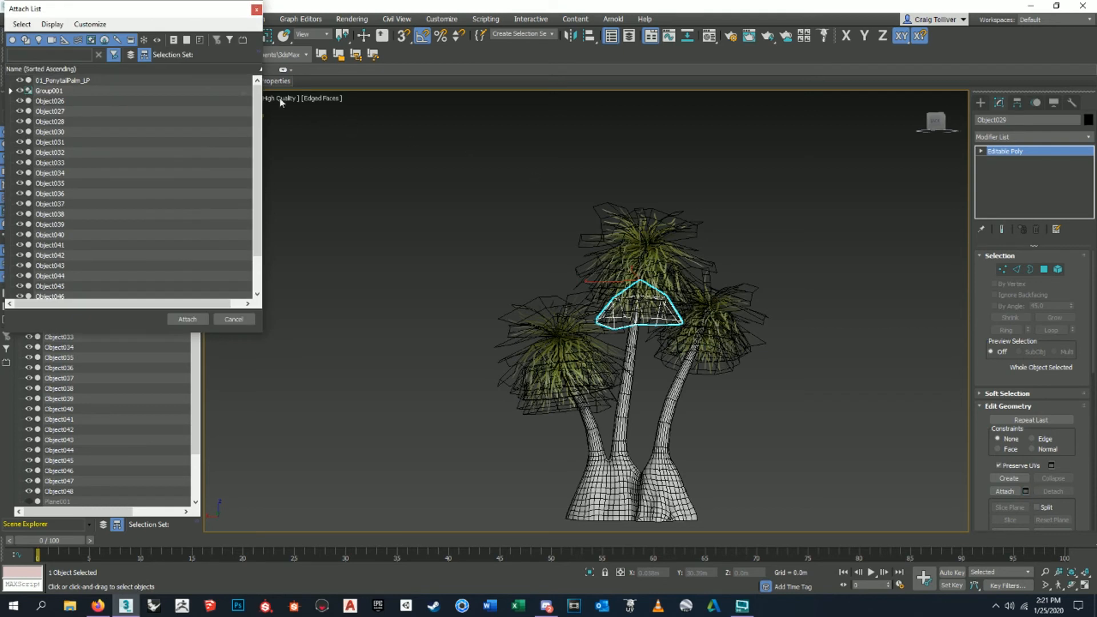
left_click(66, 101)
left_click(257, 10)
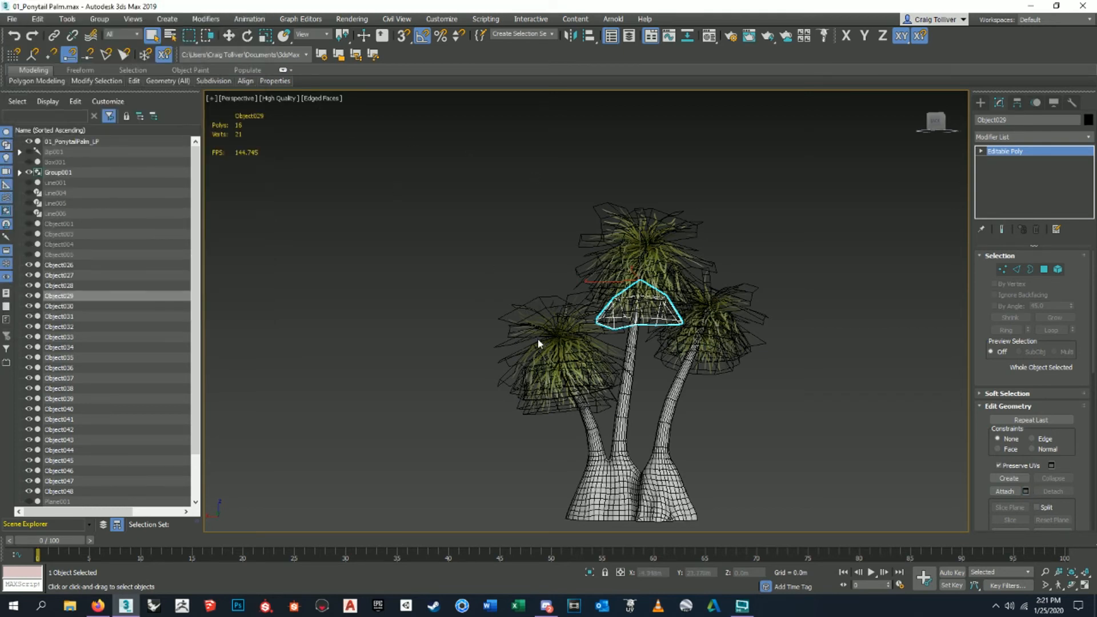
Ungroup the Group001 fronds on the shortest, left-hand trunk and clear the selection.
left_click(540, 343)
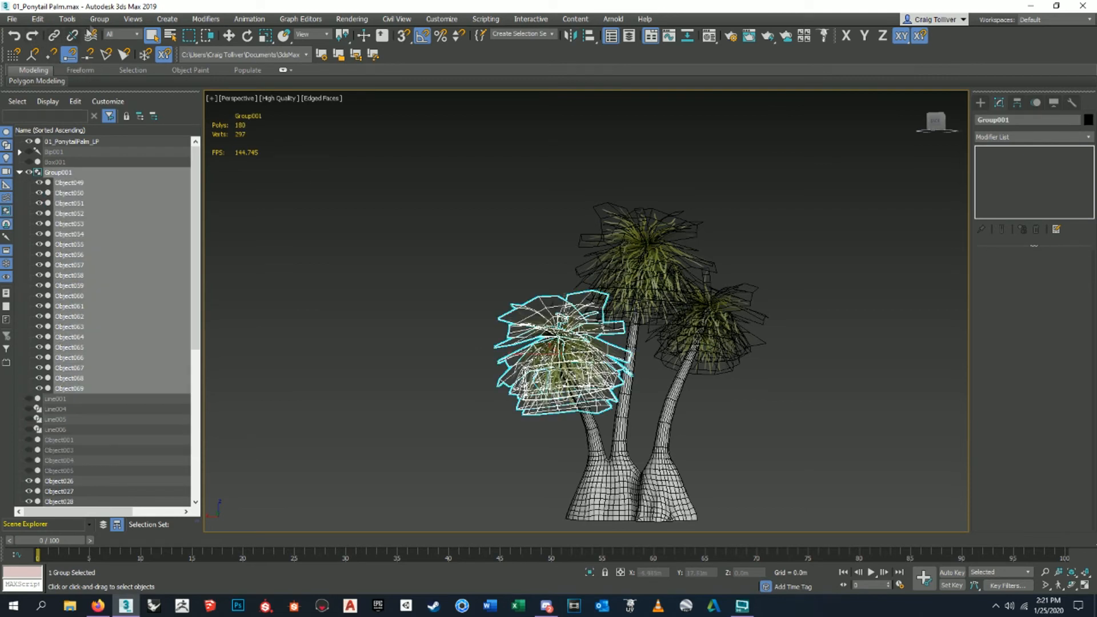
left_click(100, 19)
left_click(110, 53)
left_click(483, 225)
left_click(634, 318)
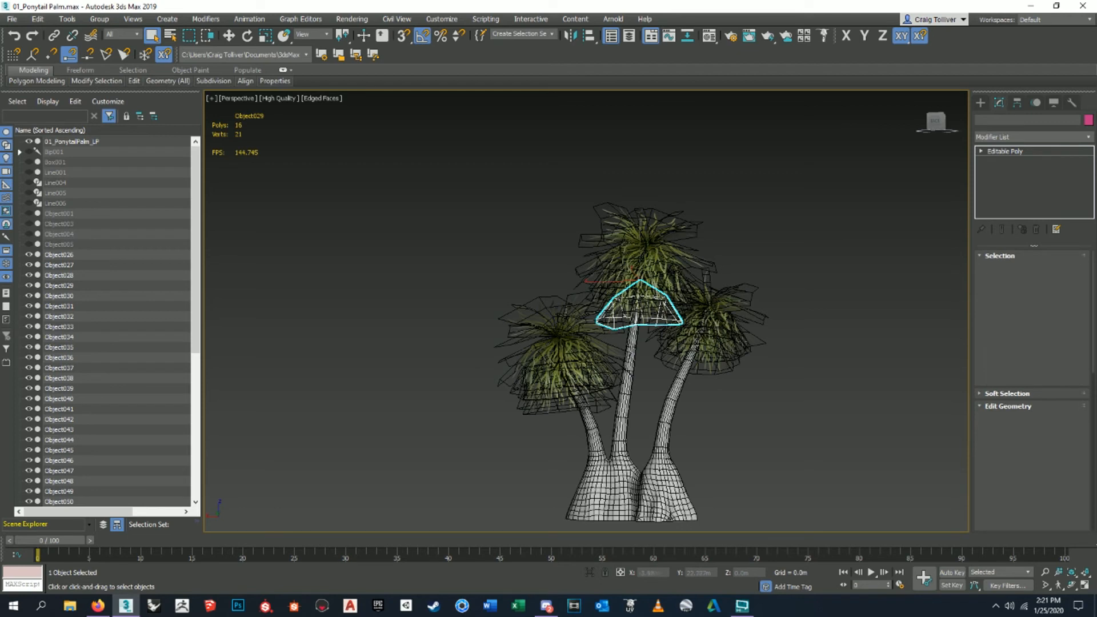
left_click(1026, 490)
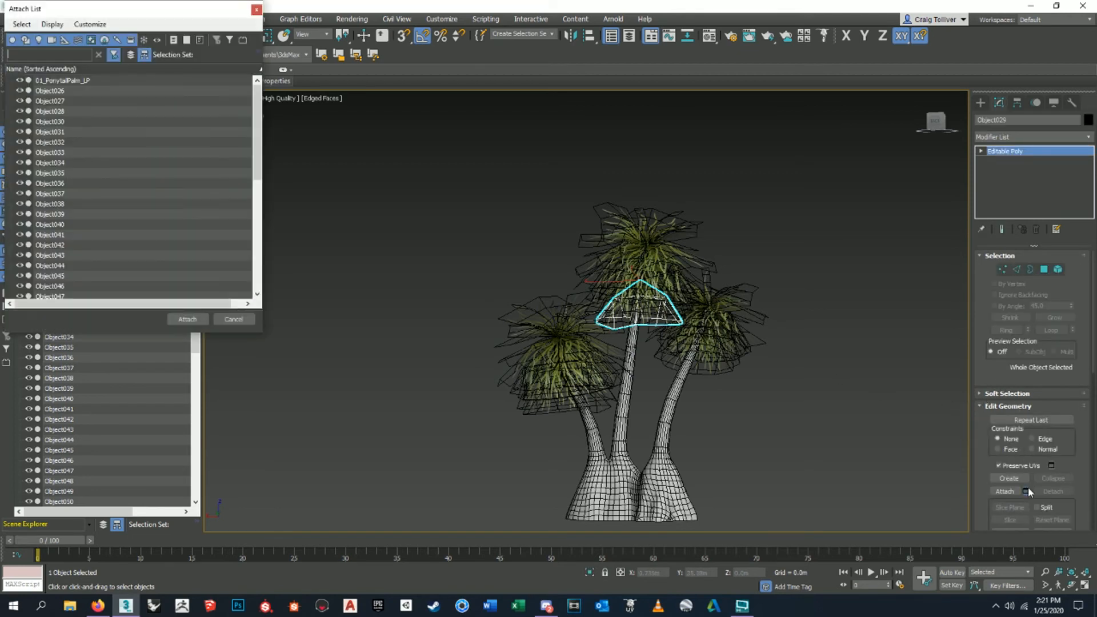
left_click(107, 90)
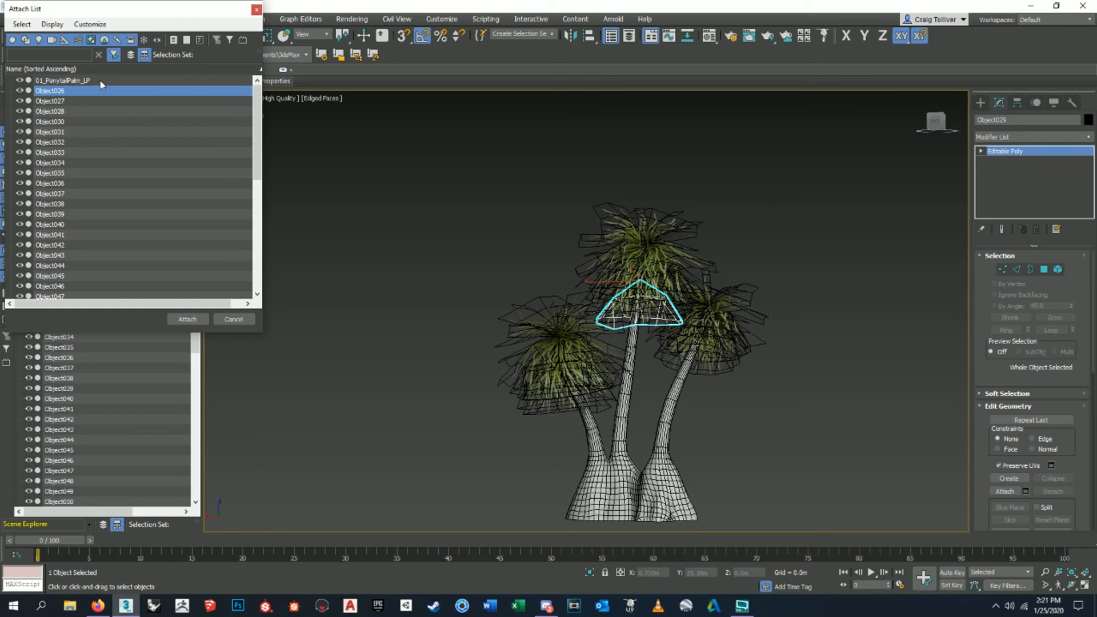
left_click_drag(256, 104, 258, 214)
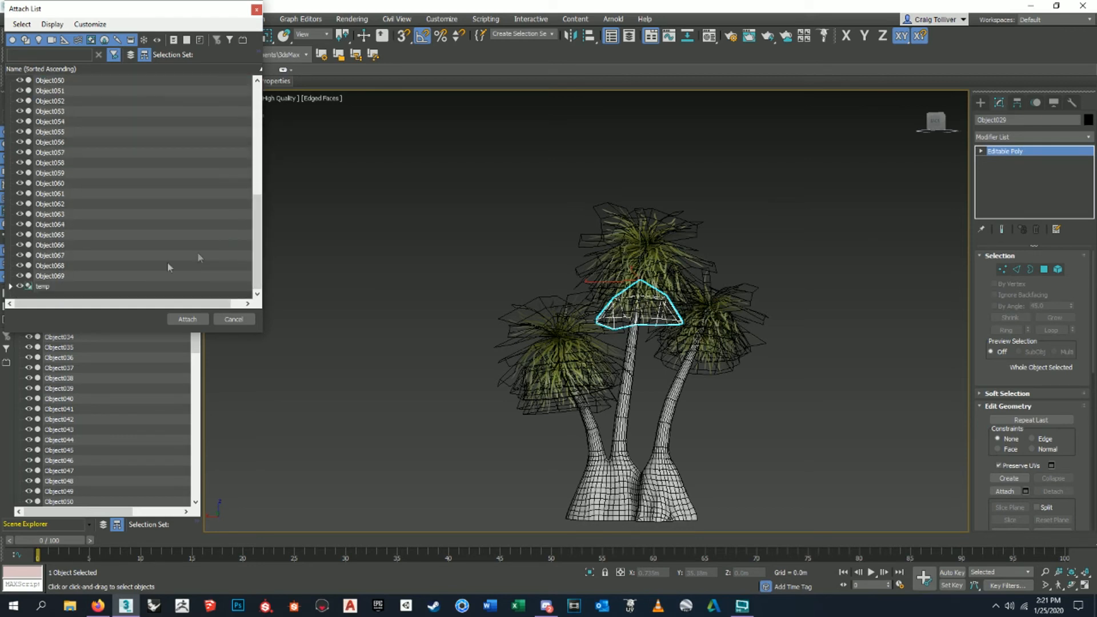
left_click(109, 277, "shift")
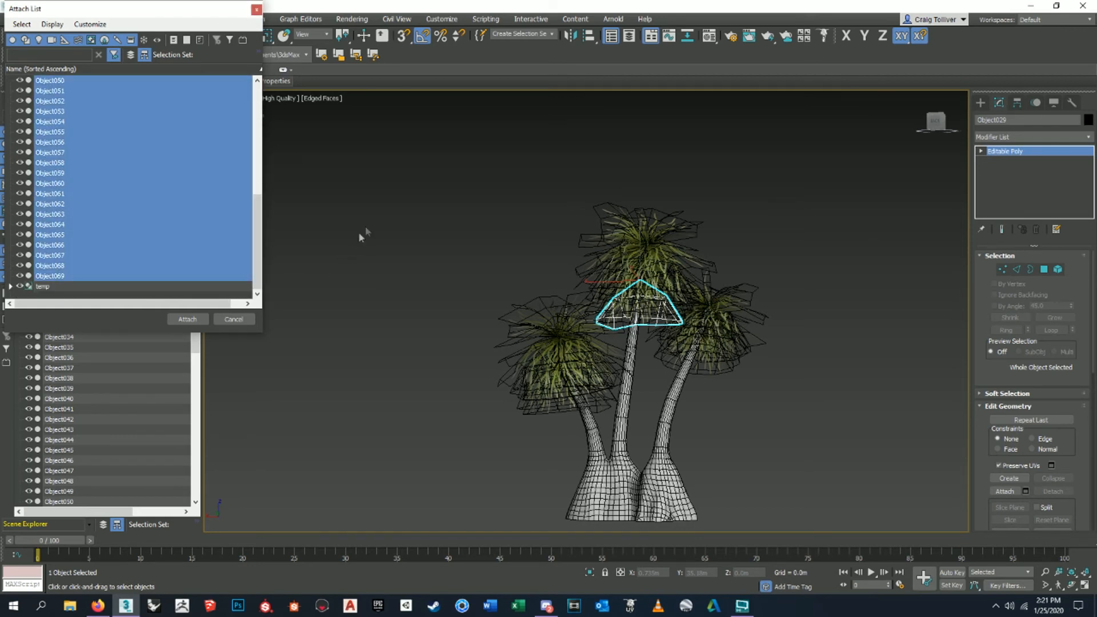
left_click(101, 287)
left_click(231, 319)
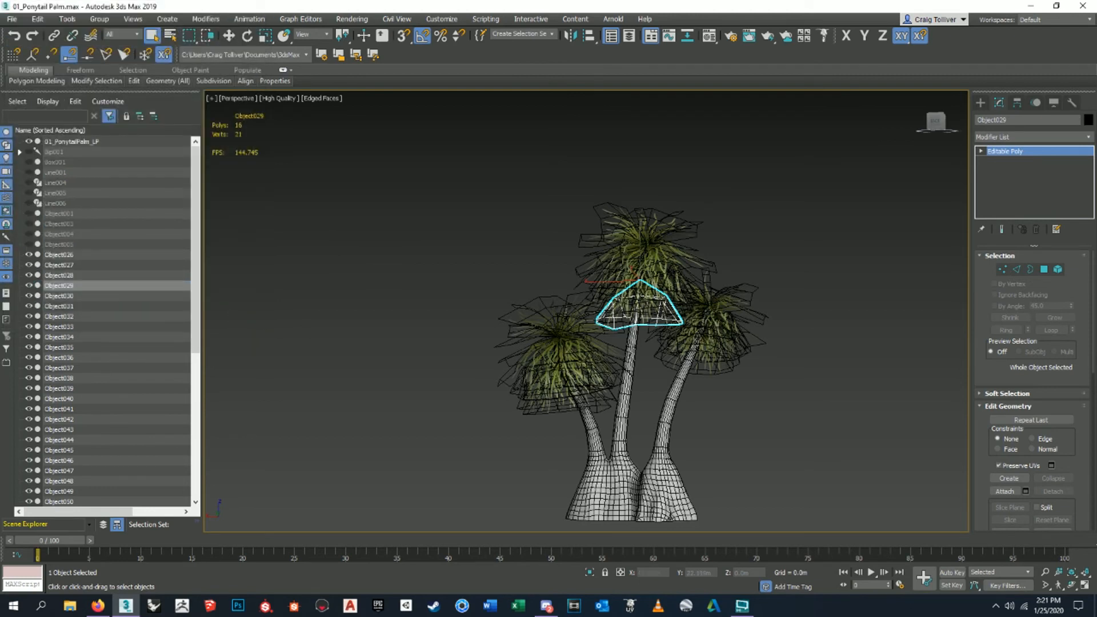
Ungroup the fronds of the right-hand crown and clear the selection.
left_click(740, 325)
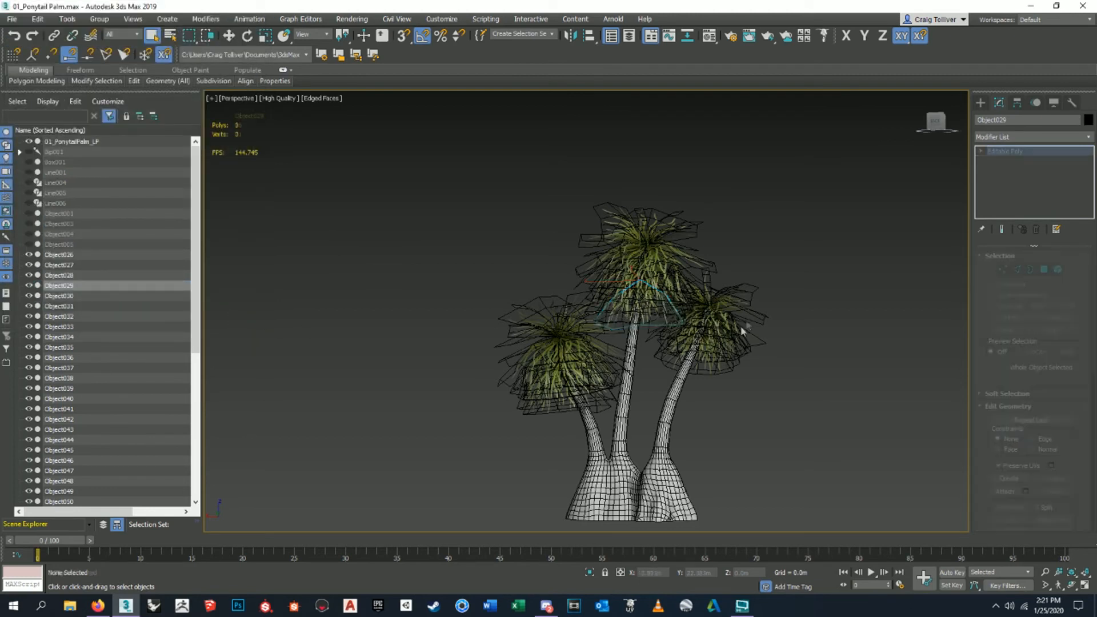
left_click(99, 19)
left_click(119, 55)
left_click(512, 188)
Attach all frond objects from Object002 to Object069 to Object029 under the tallest crown, excluding 01_PonytailPalm_LP.
left_click(640, 303)
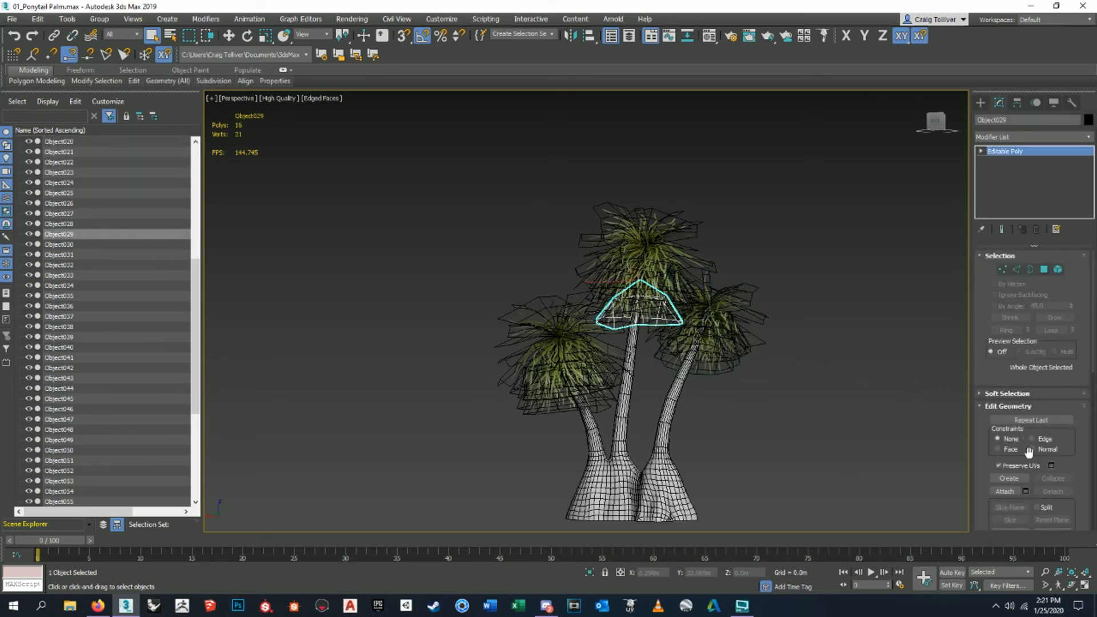
scroll(1027, 452, "down", 1)
left_click(1026, 456)
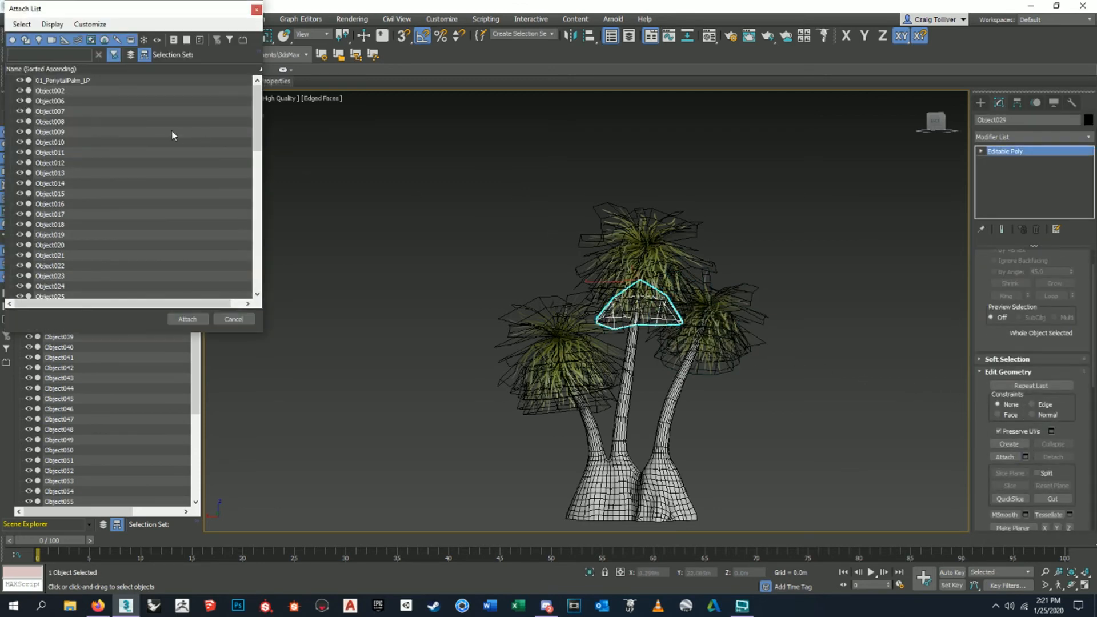
mouse_move(256, 109)
left_mouse_down()
mouse_move(257, 205)
mouse_move(257, 104)
left_mouse_up()
key("ctrl+a")
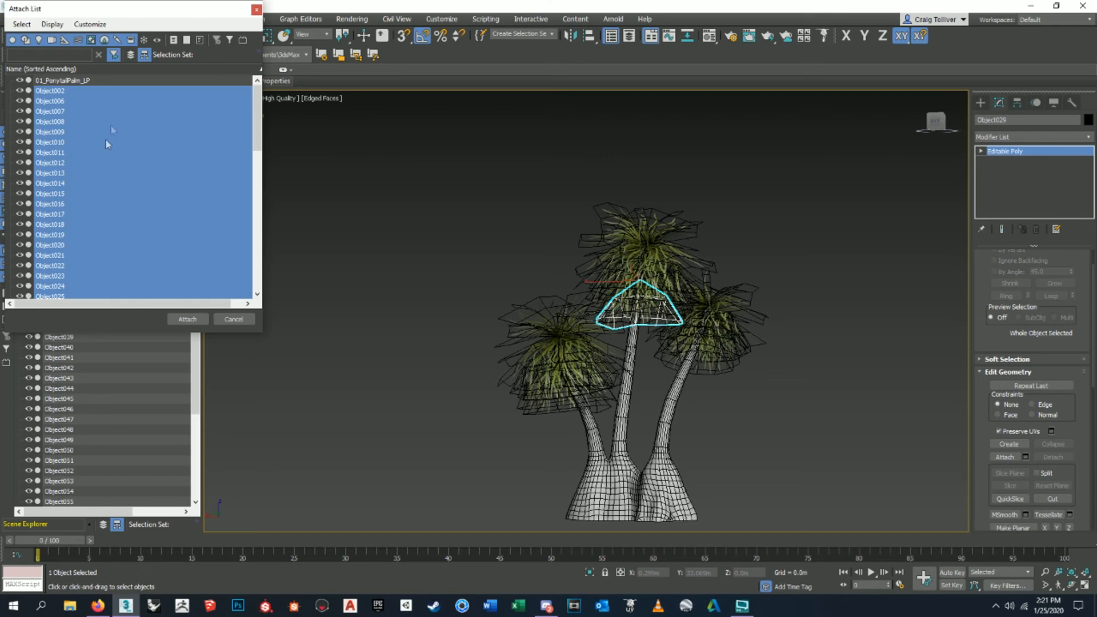
left_click(188, 318)
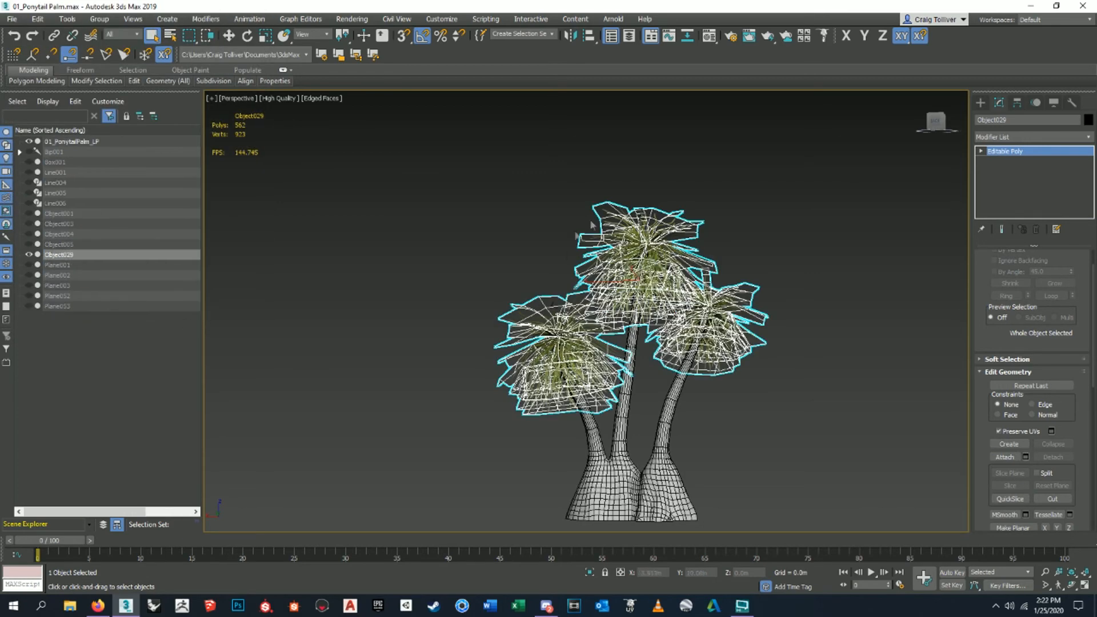
Test that the attached fronds move as one mesh by lifting them vertically, and revert the moves.
key("w")
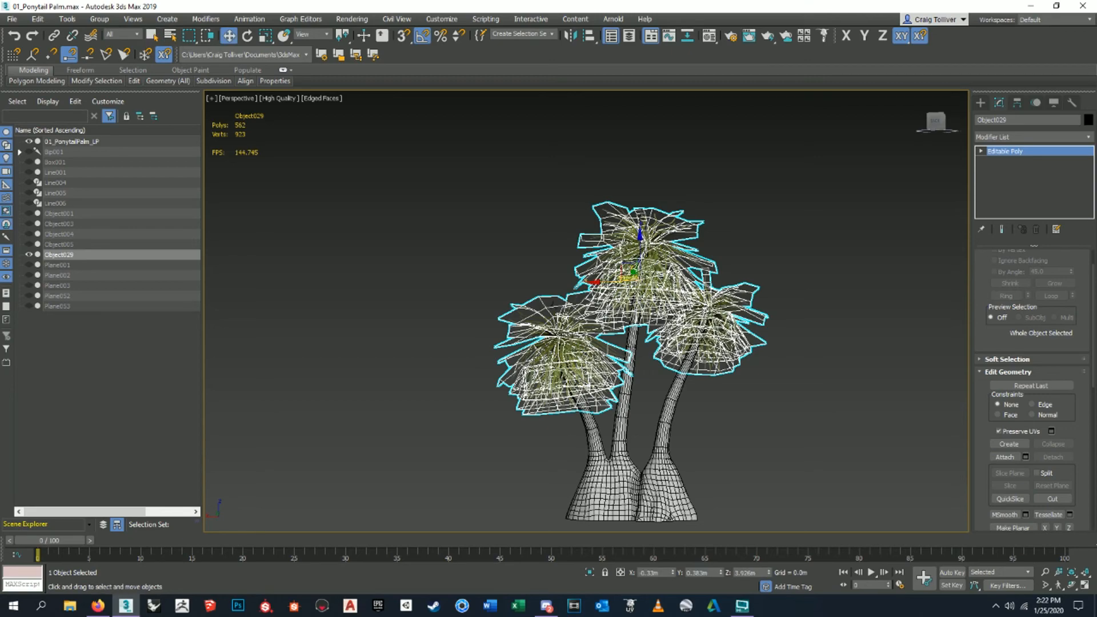
left_click_drag(639, 240, 640, 129)
key("ctrl+z")
middle_click_drag(742, 206, 599, 242)
left_click(733, 199)
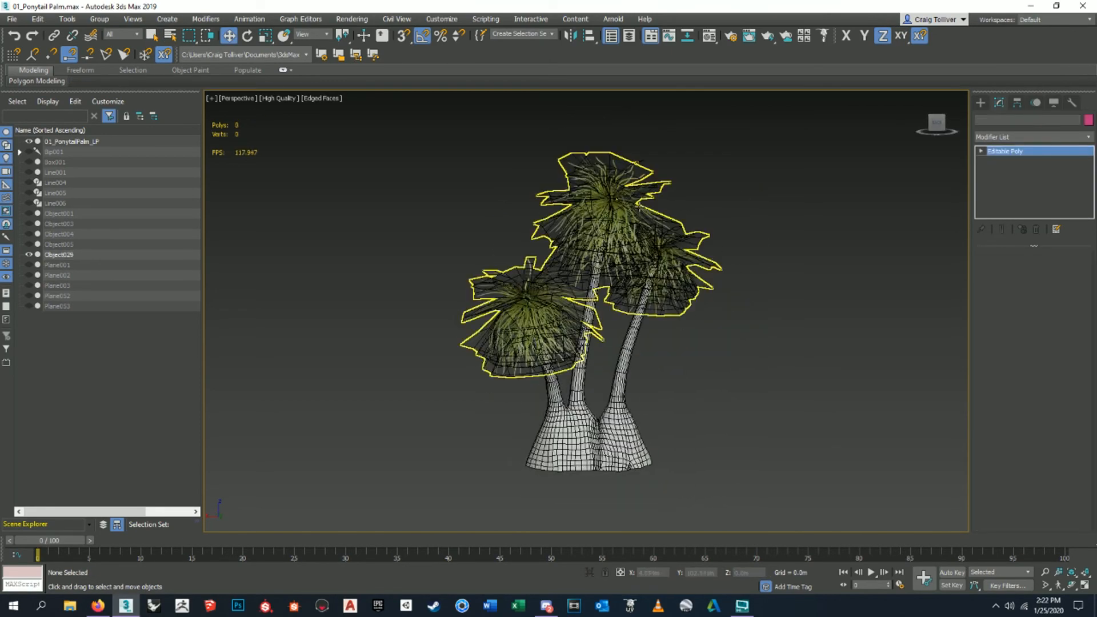
left_click(600, 242)
left_click_drag(603, 191, 602, 166)
right_click(603, 166)
left_click(751, 357)
Convert the 01_PonytailPalm_LP trunk model to an Editable Poly, collapsing its Unwrap UVW modifier, and reselect it.
left_click(618, 454)
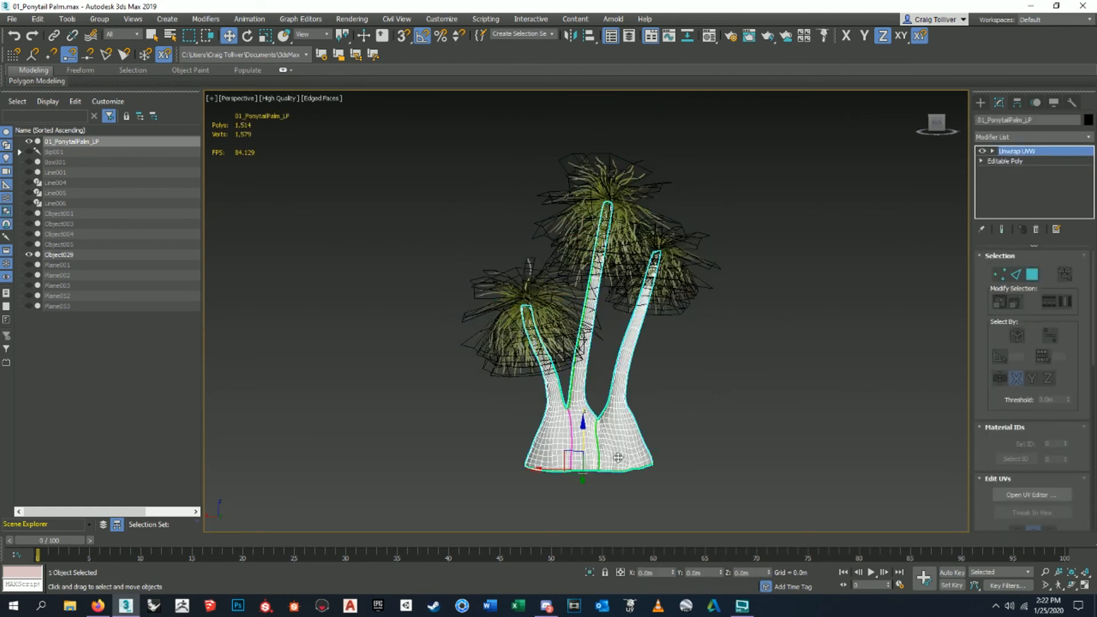
middle_click_drag(626, 430, 598, 439, "alt")
right_click(598, 439)
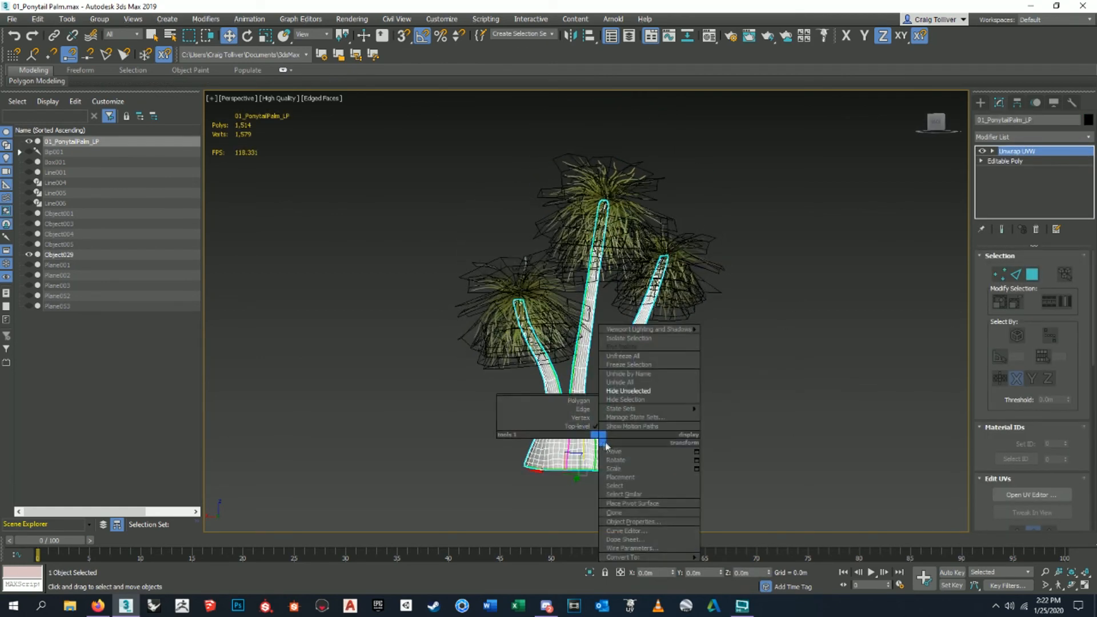
mouse_move(694, 563)
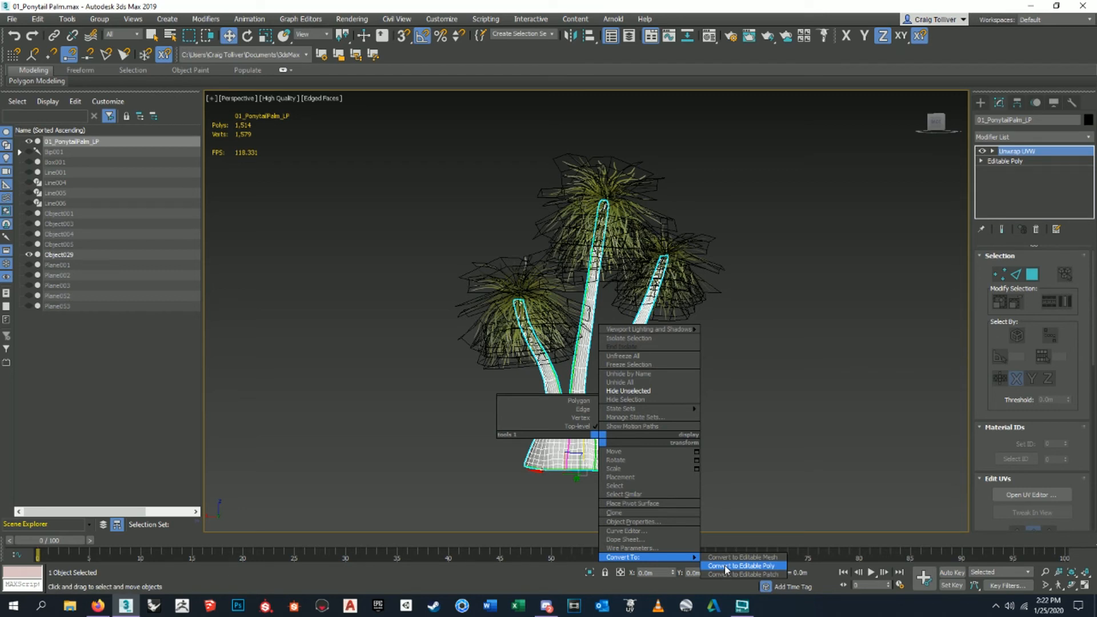
left_click(727, 566)
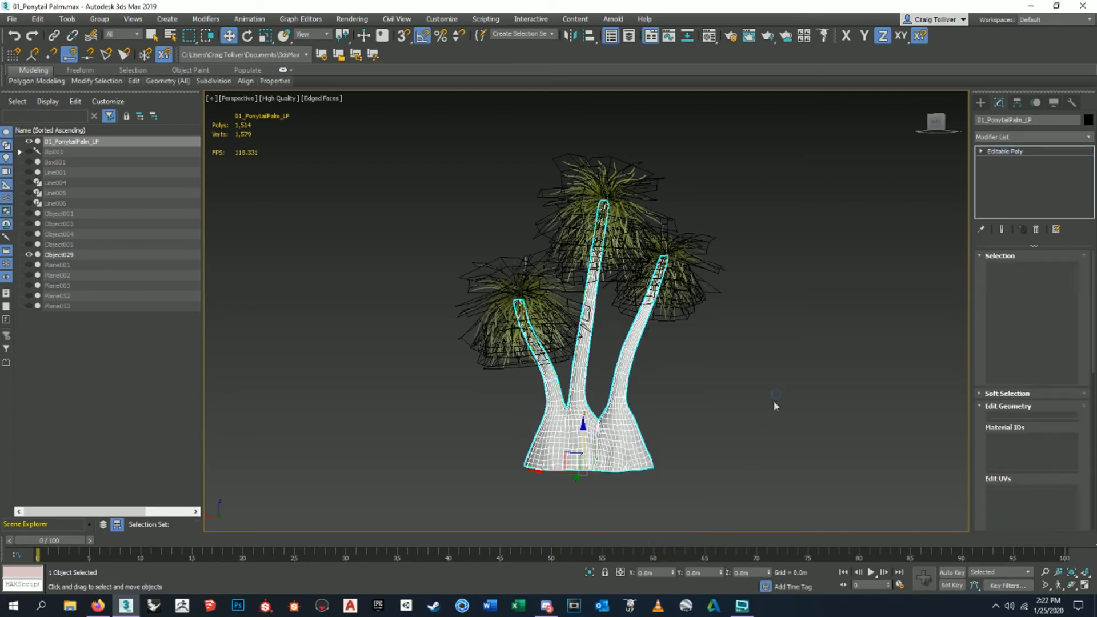
left_click(758, 402)
left_click(628, 440)
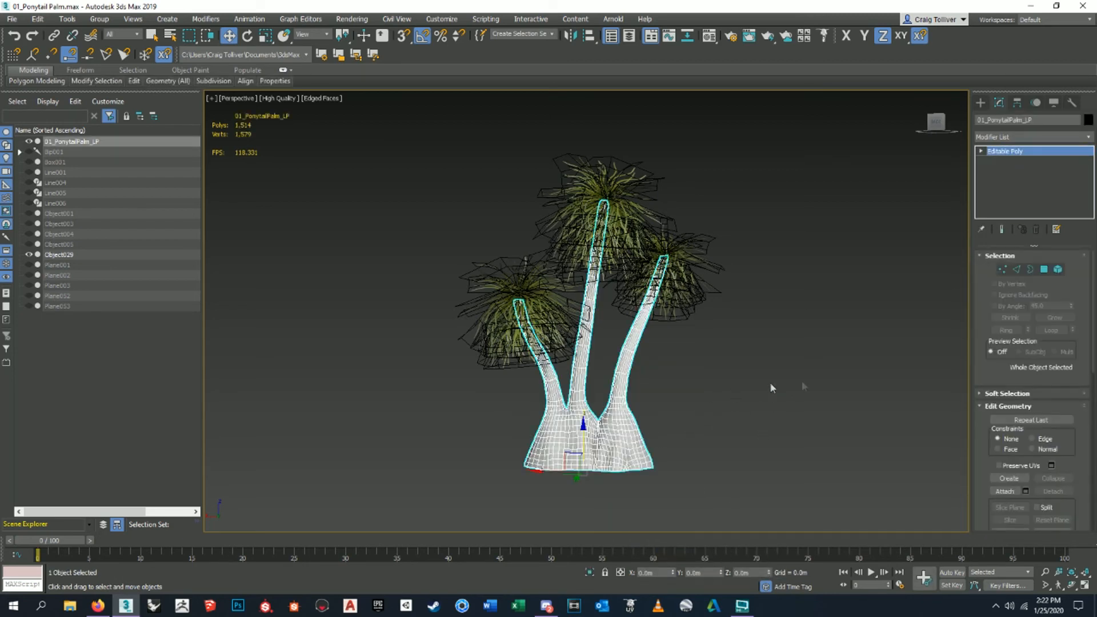
Attach the frond mesh to 01_PonytailPalm_LP, matching material IDs to material and condensing materials and IDs.
left_click(1006, 492)
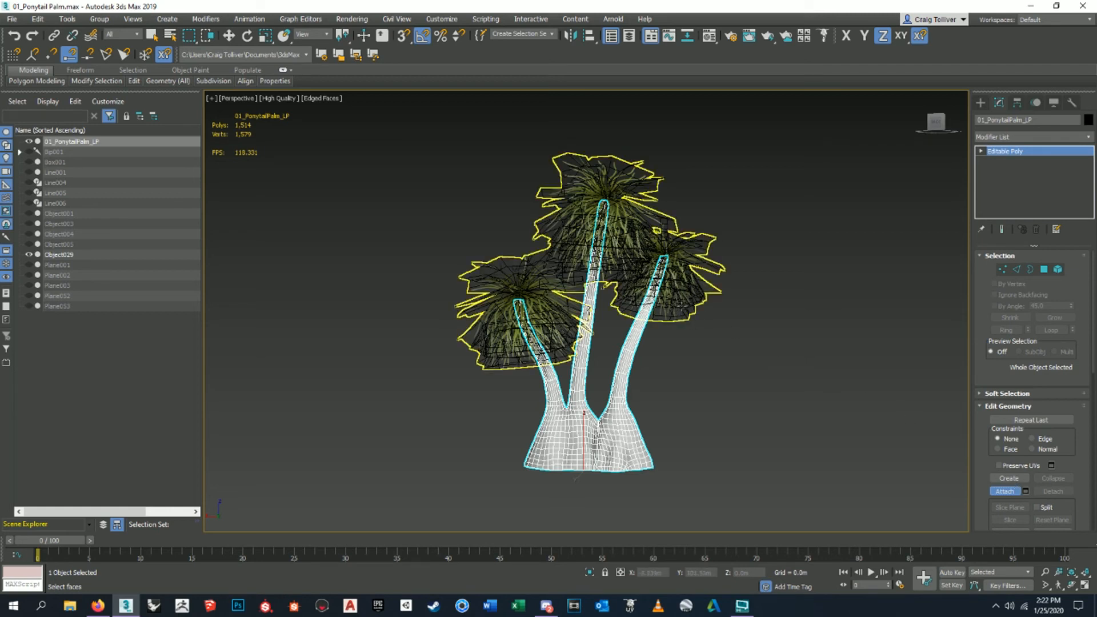
left_click(629, 226)
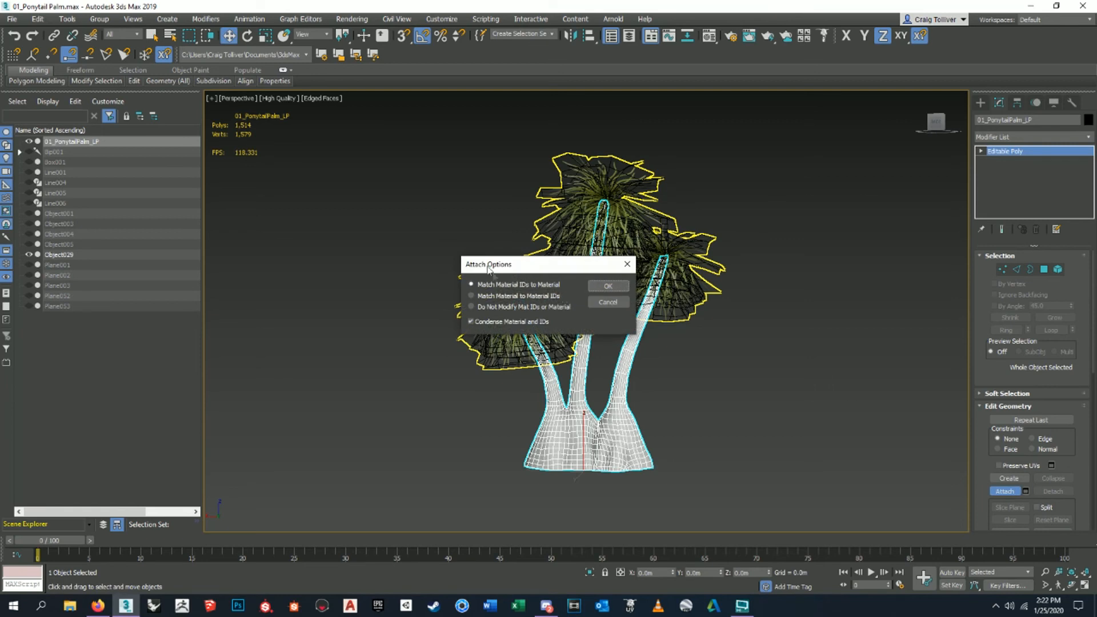
left_click(609, 287)
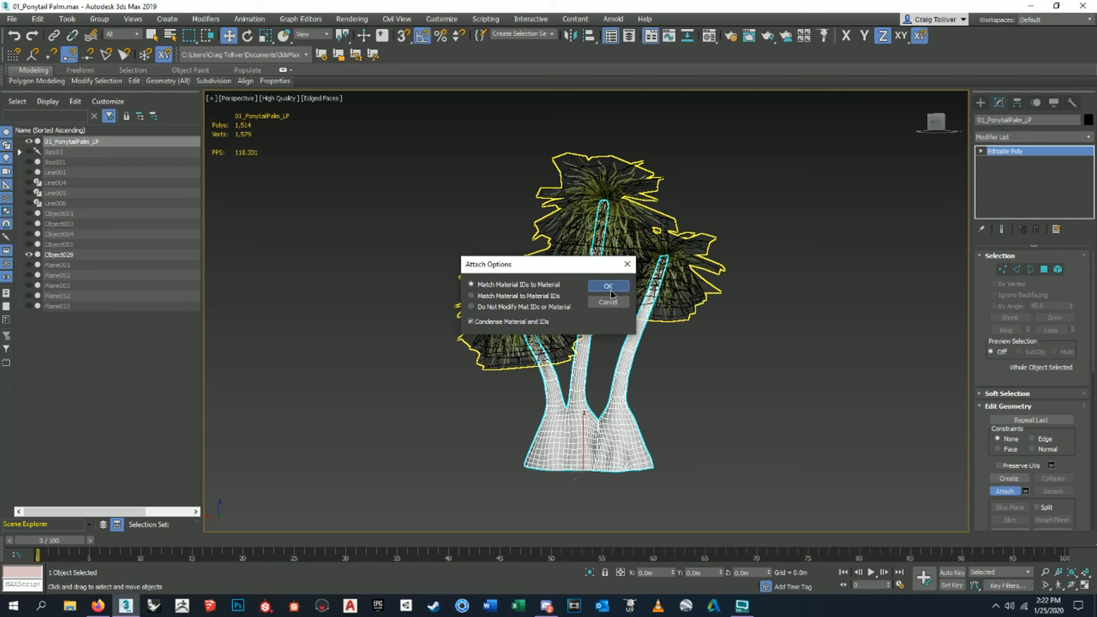
key("w")
middle_click_drag(621, 375, 598, 289, "alt")
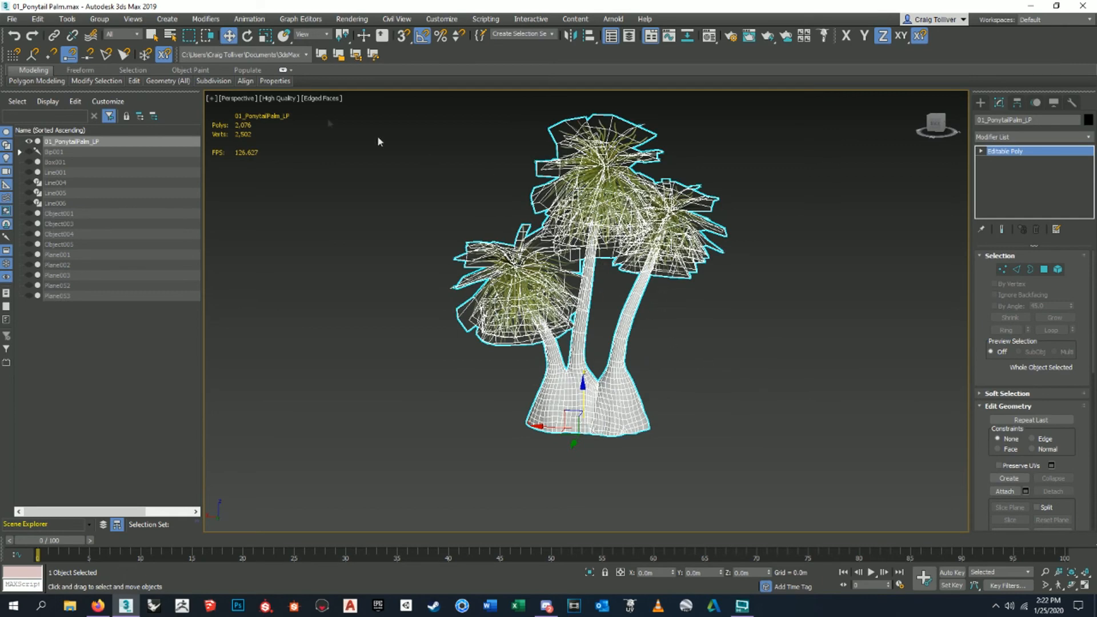
Start exporting the selected palm and browse to Pavor\Project Folder\Ponytail Palm\Obj on the Main Storage (B:) drive.
left_click(13, 22)
mouse_move(70, 184)
left_click(138, 210)
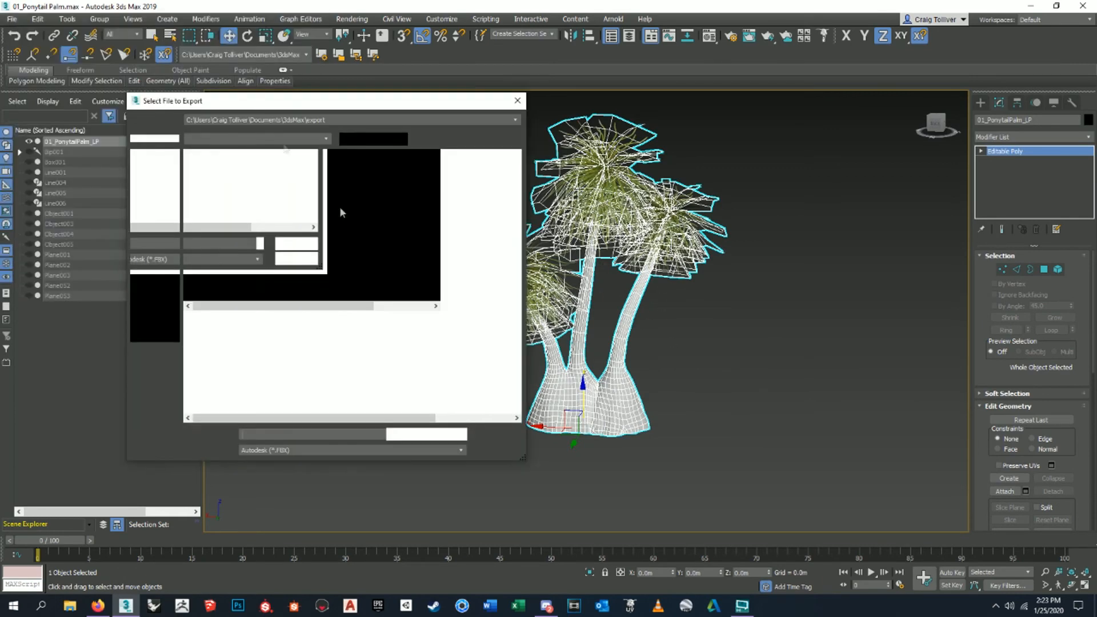
left_click(154, 268)
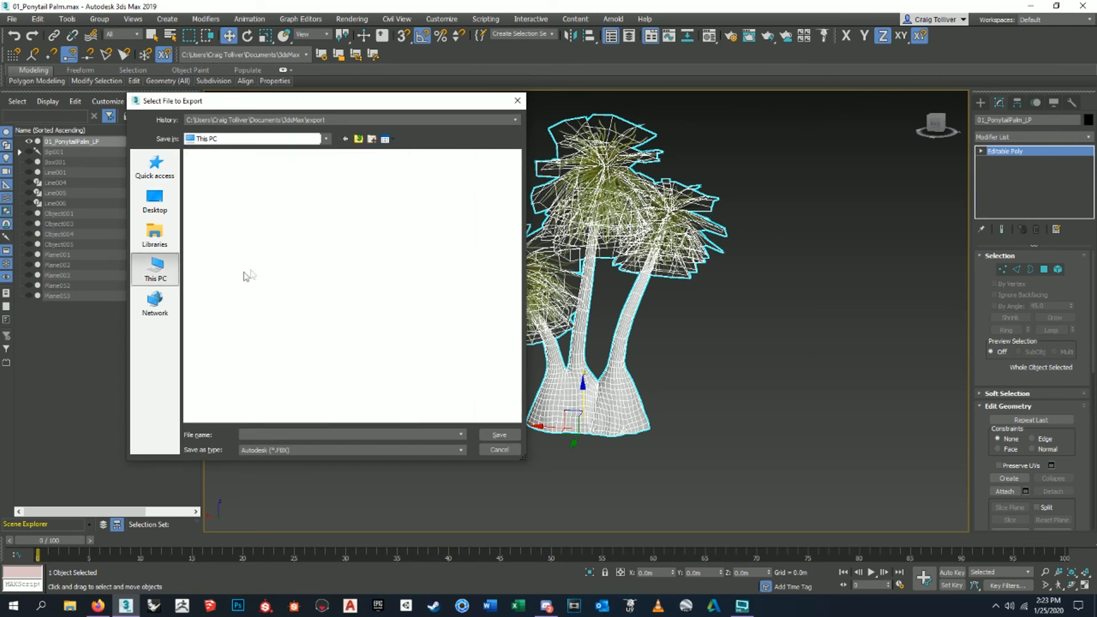
double_click(273, 322)
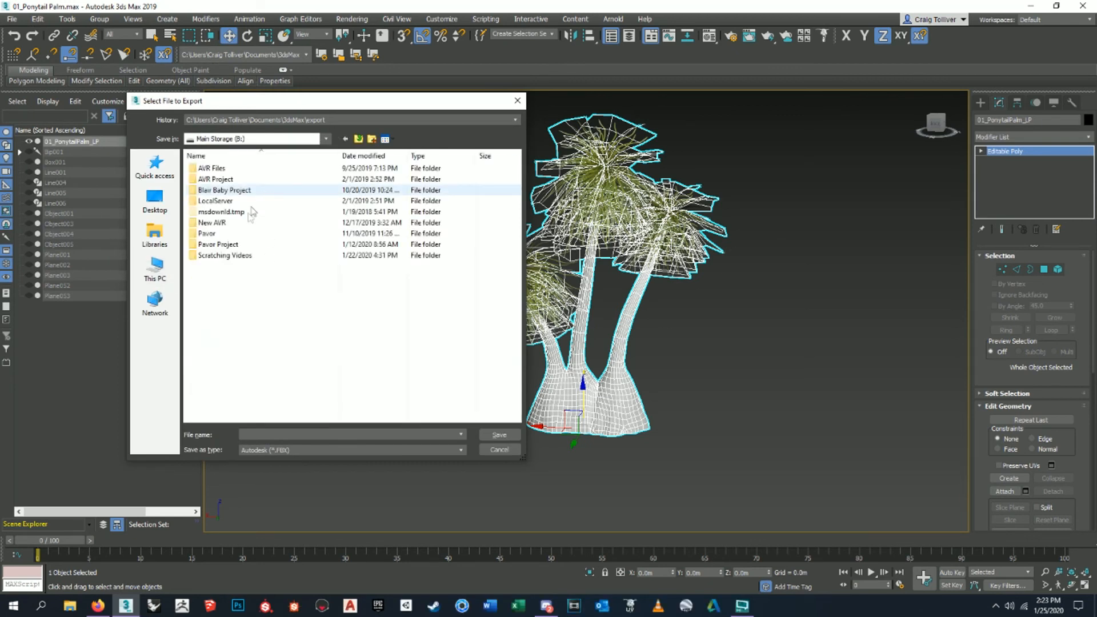
left_click(242, 236)
double_click(243, 235)
double_click(217, 168)
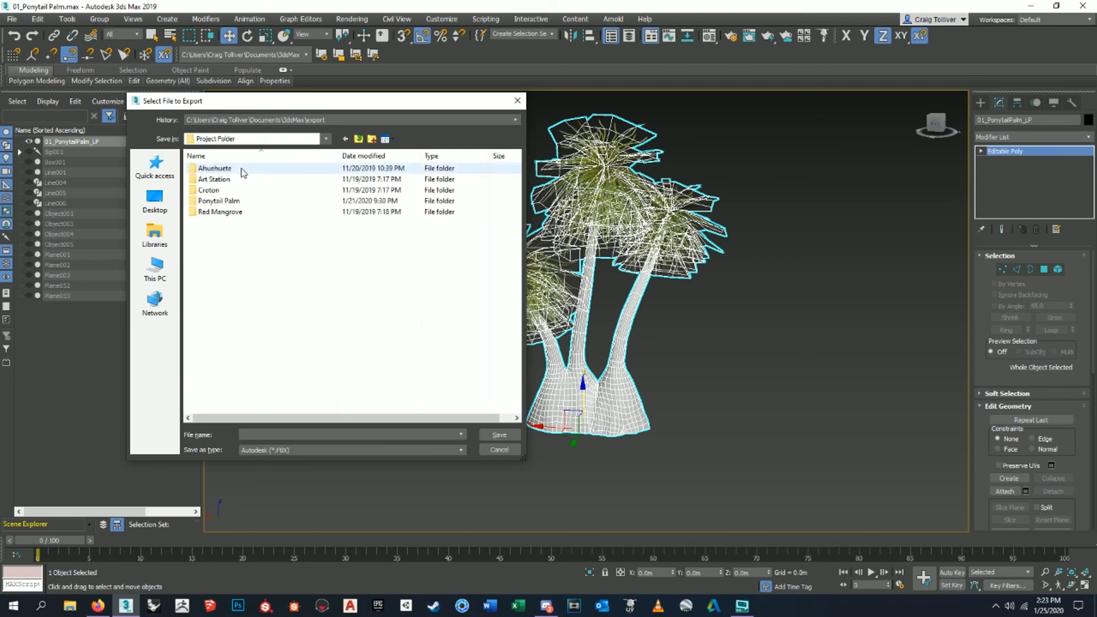
left_click(240, 200)
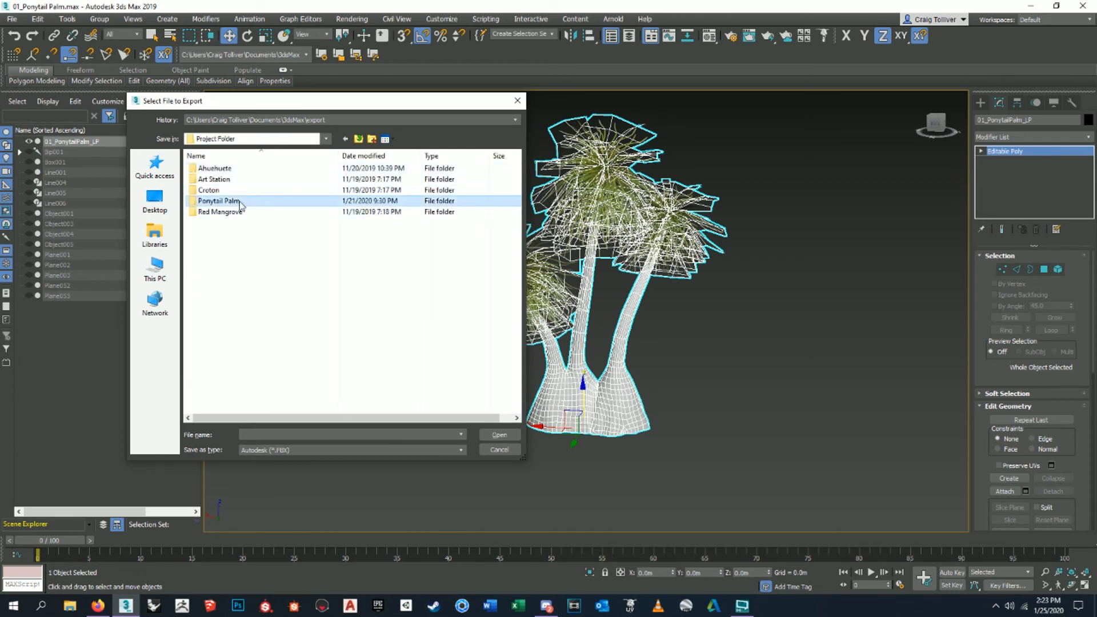
double_click(241, 201)
left_click(242, 178)
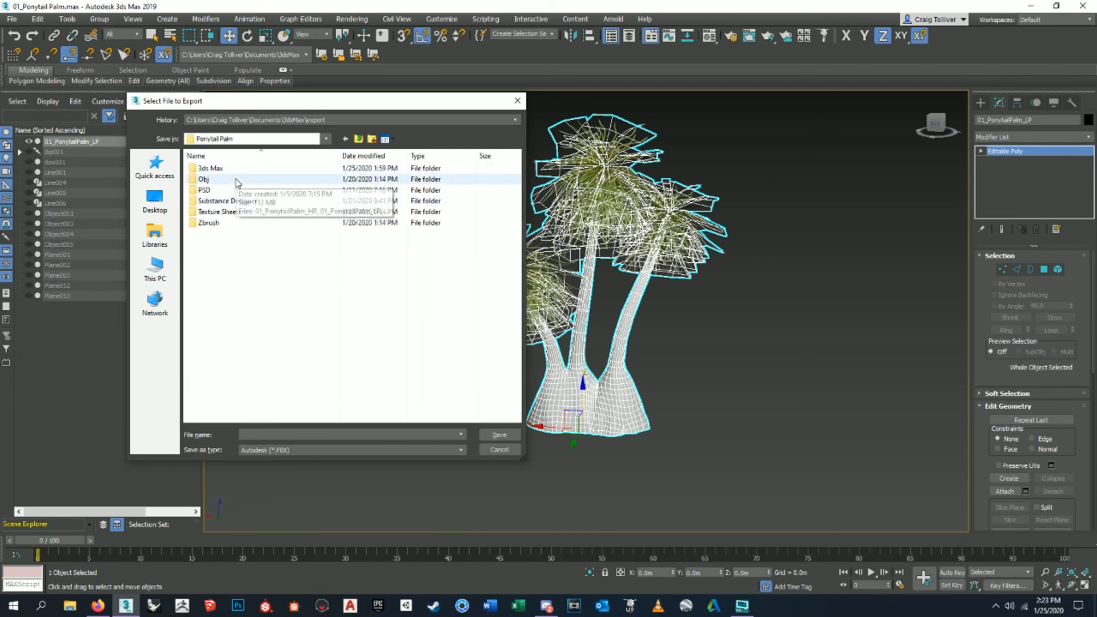
double_click(238, 179)
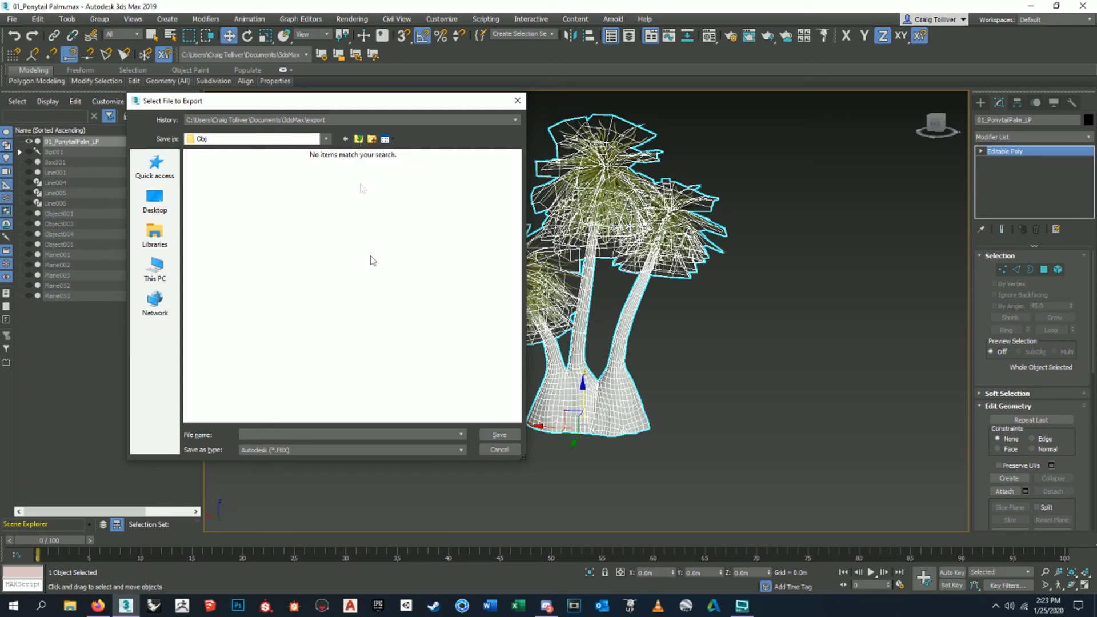
Set the export format to gw::OBJ-Exporter (*.OBJ) and overwrite the existing 01_PonytailPalm_LP file.
left_click(376, 450)
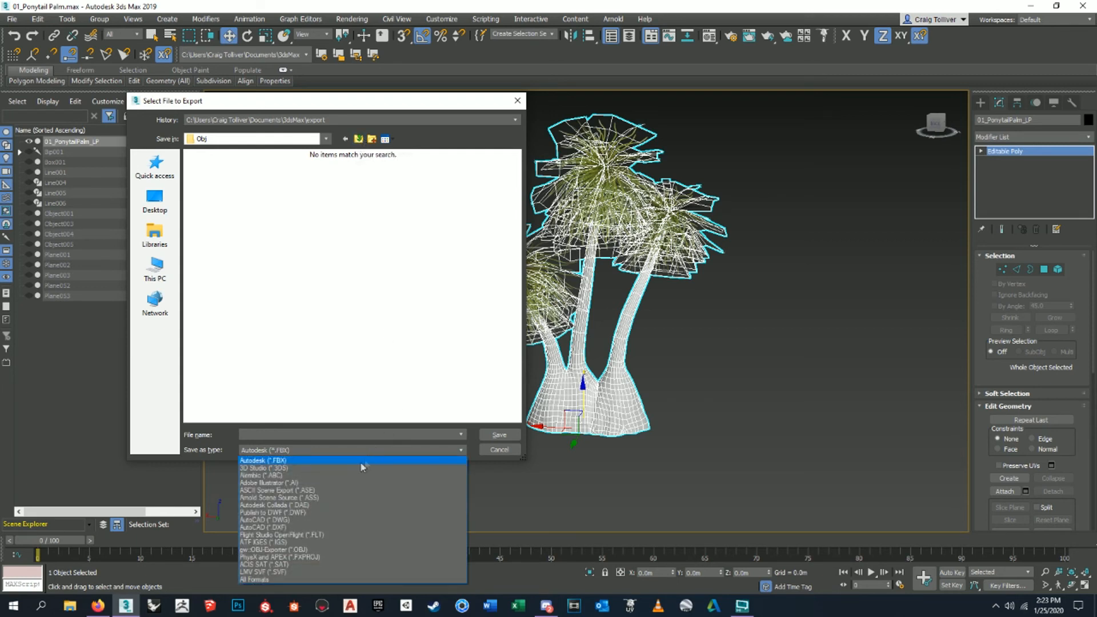
left_click(293, 549)
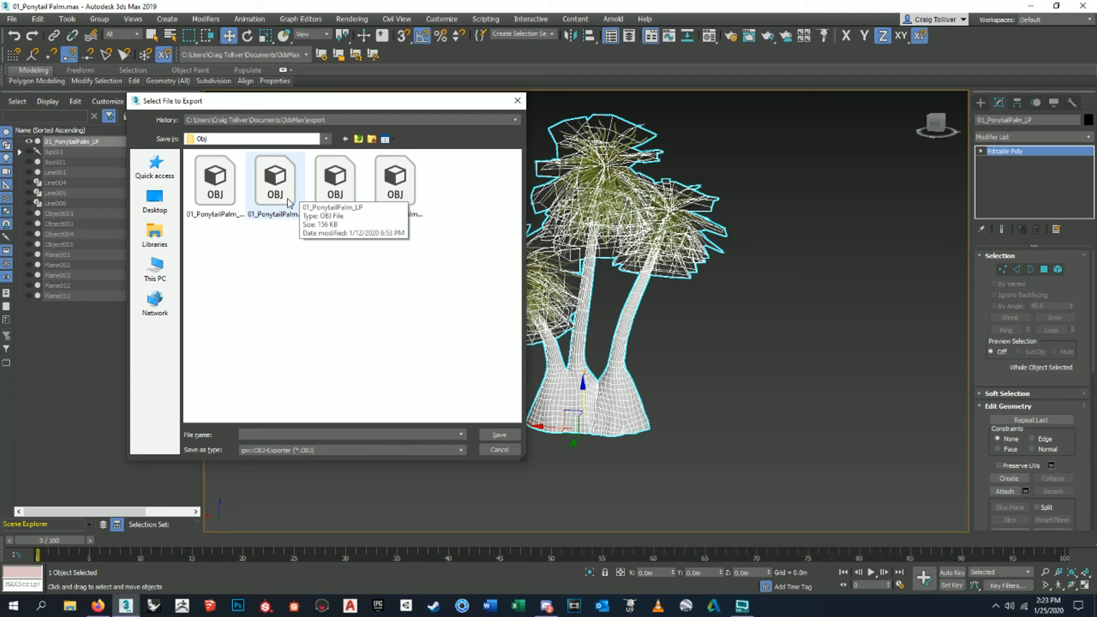
left_click(289, 201)
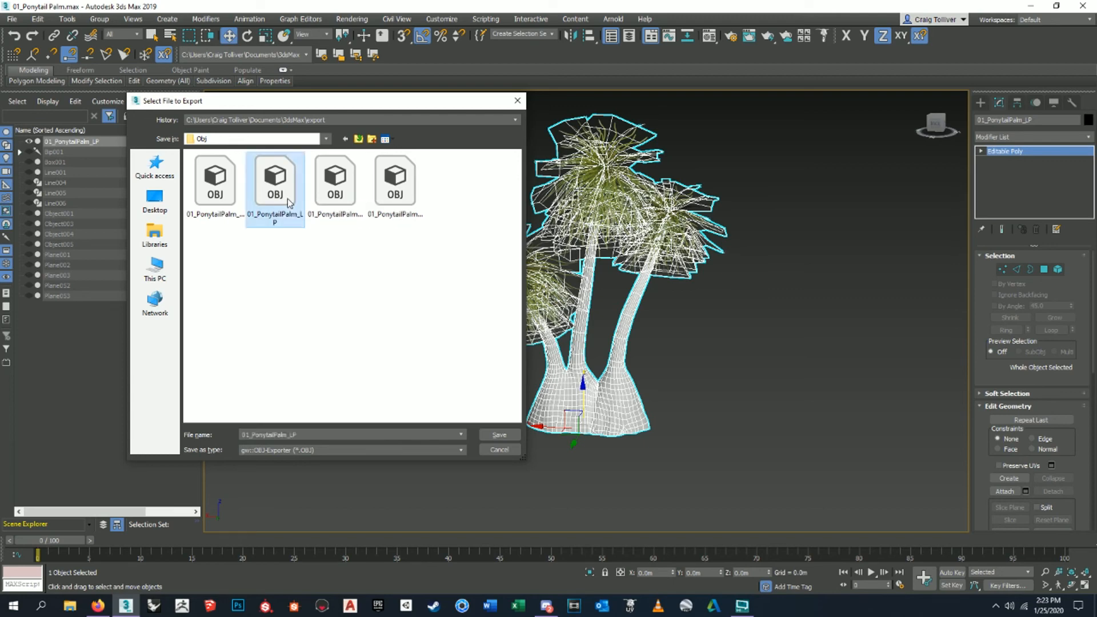
left_click(508, 438)
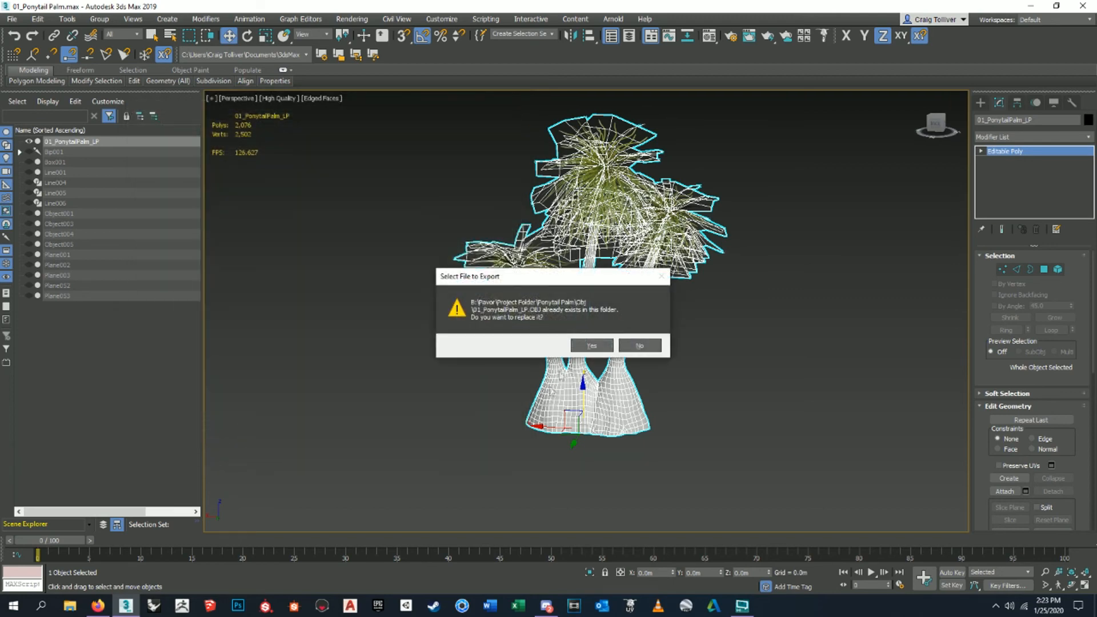
left_click(592, 347)
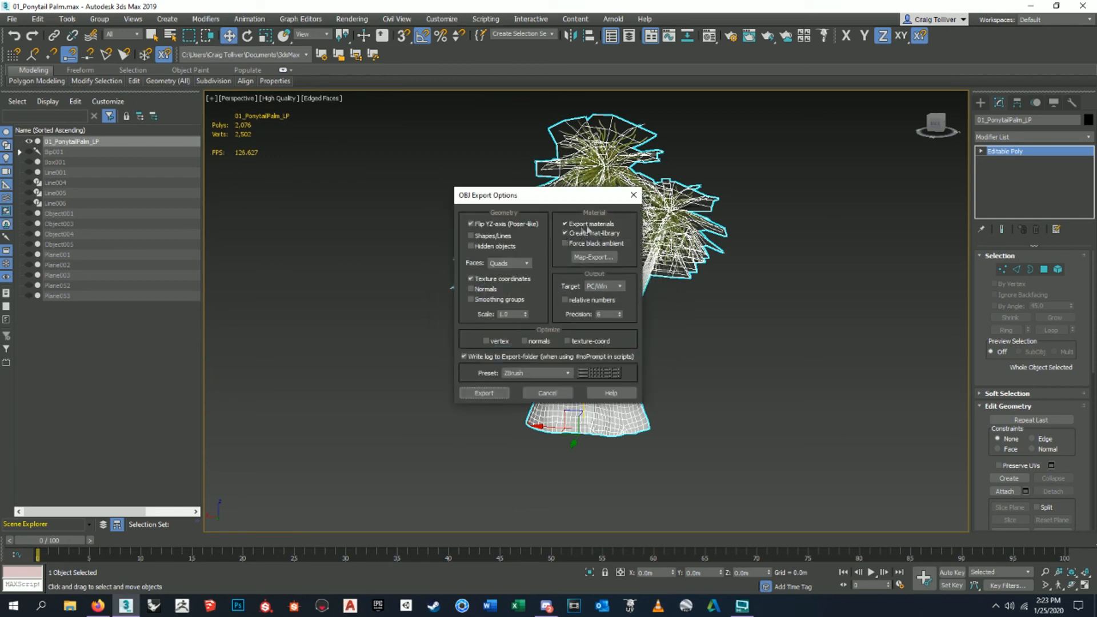
Turn off material library creation in the OBJ export options and complete the export.
left_click(585, 232)
left_click(504, 392)
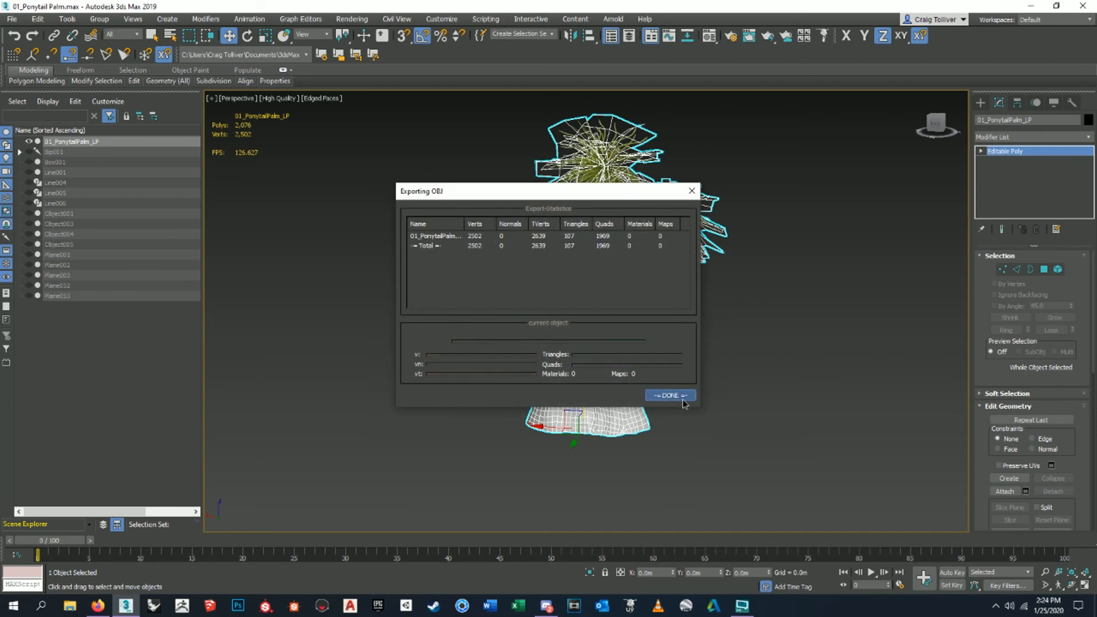
left_click(671, 395)
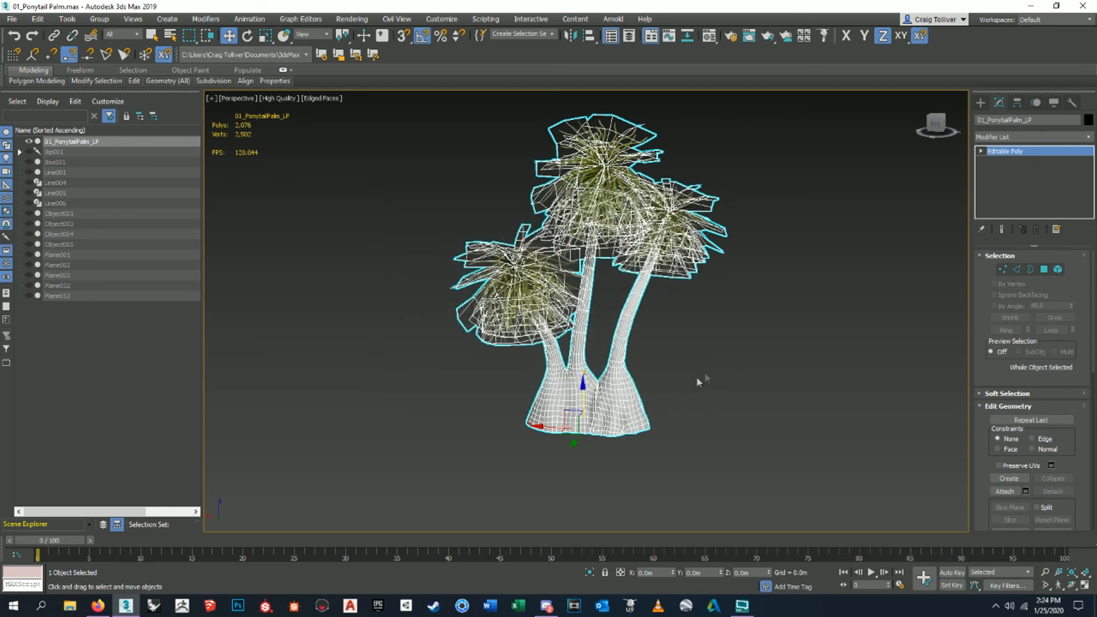
Start another export of the selected palm and create a folder named FBX inside the Ponytail Palm folder.
left_click(11, 19)
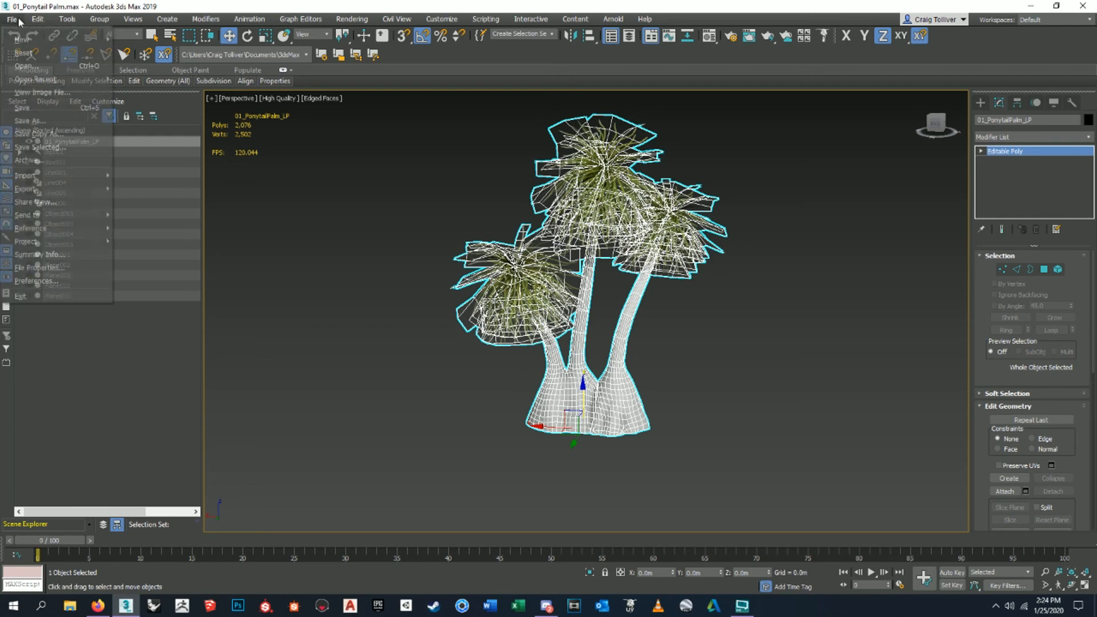
mouse_move(60, 194)
left_click(155, 209)
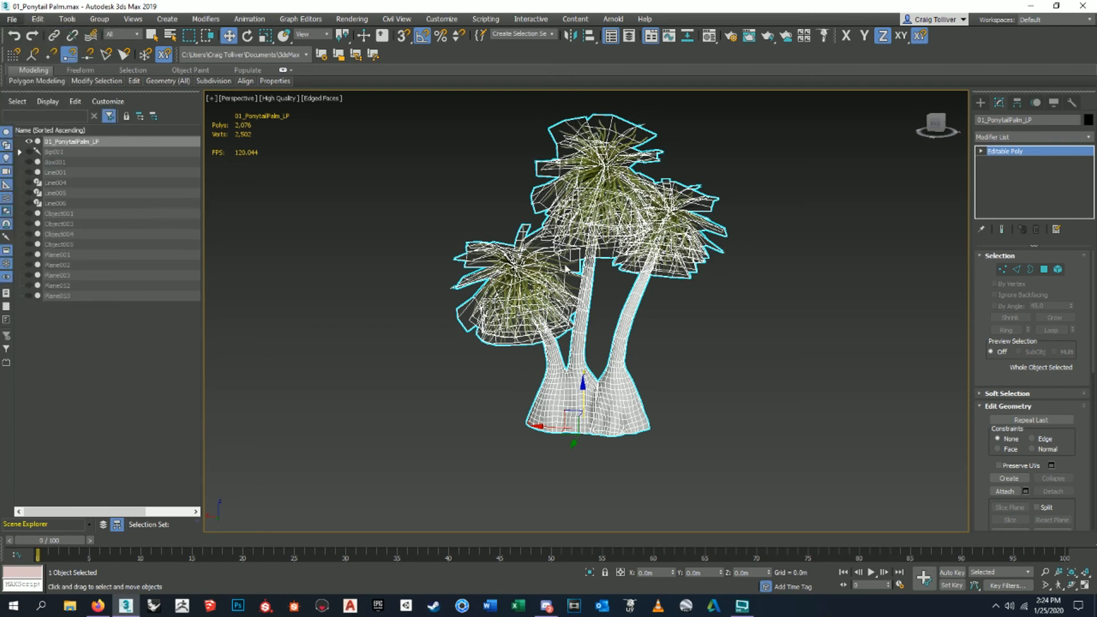
left_click(360, 139)
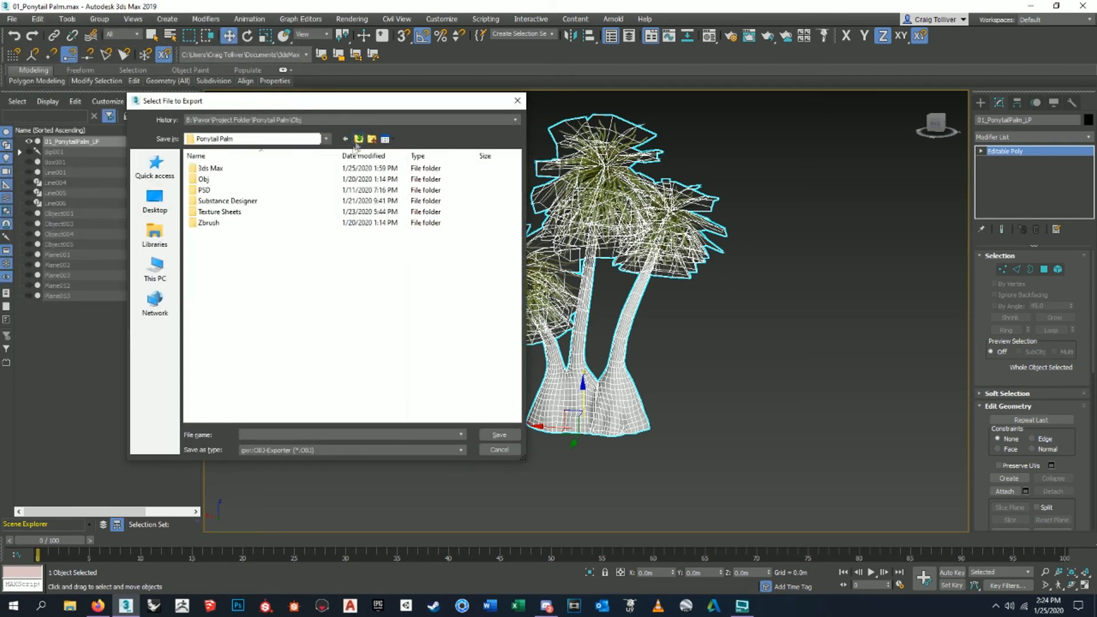
right_click(255, 268)
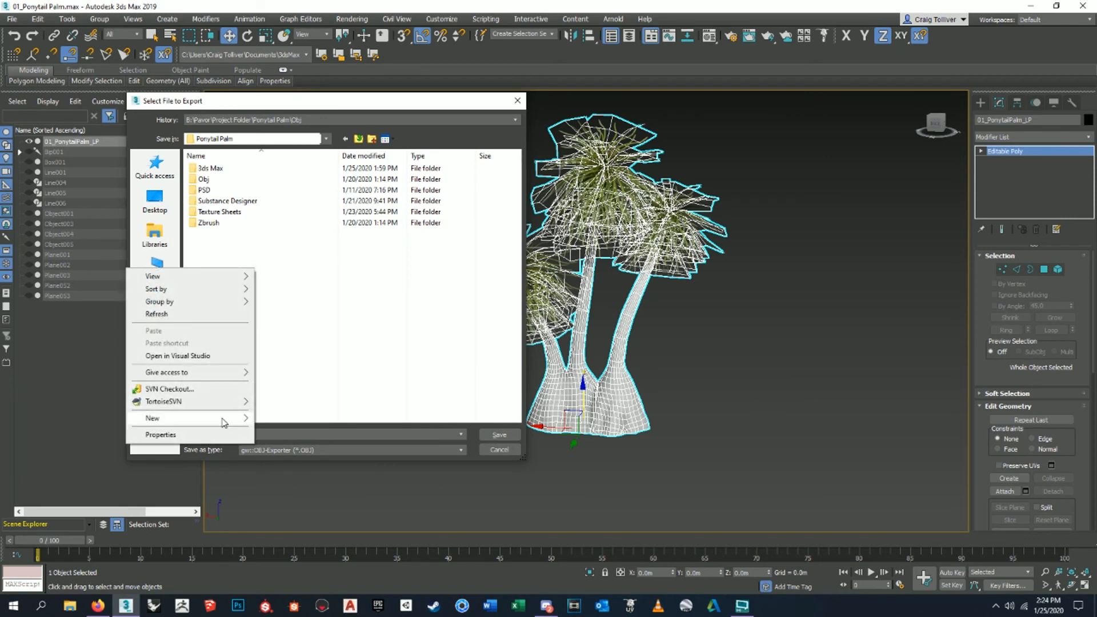
mouse_move(226, 423)
left_click(280, 419)
type("FBX")
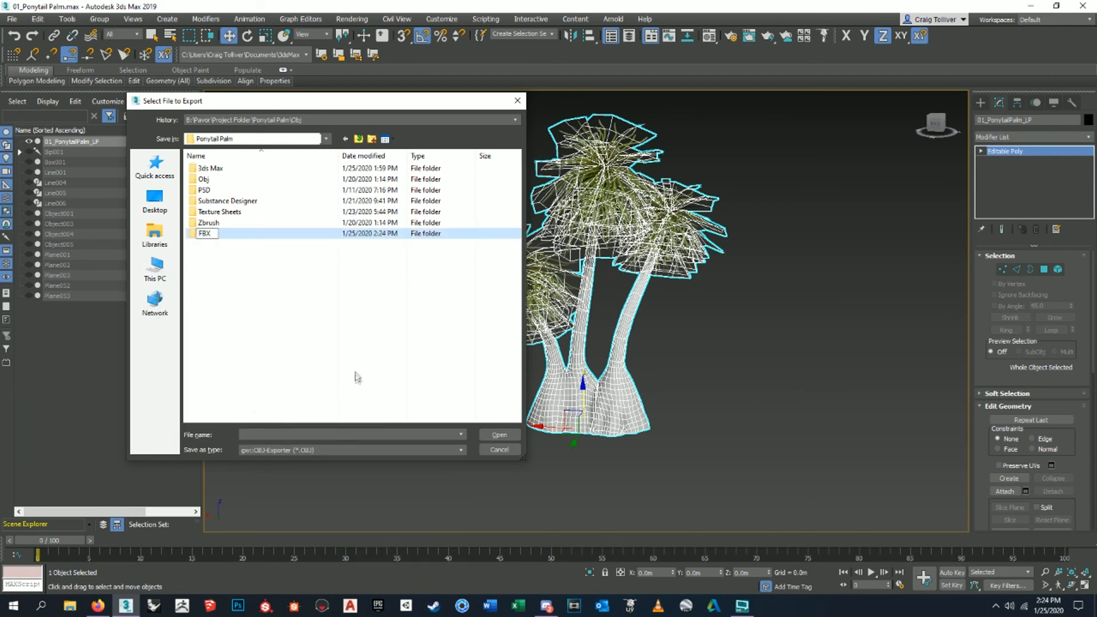
key("Return")
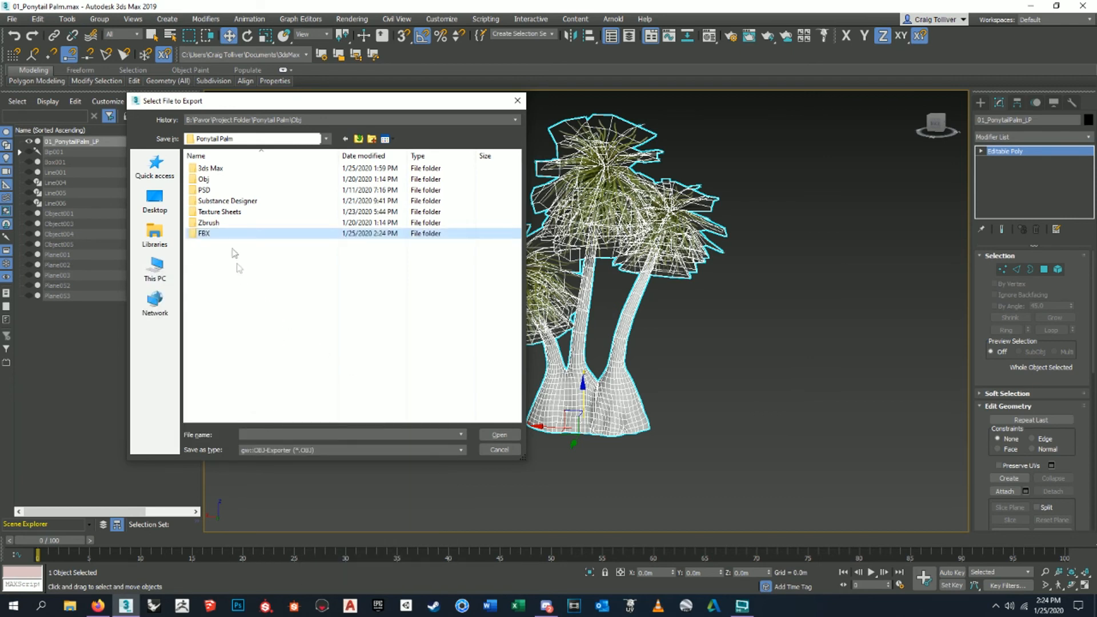
Take the export file name from 01_PonytailPalm_LP in the Obj folder, open the FBX folder and shorten the name to 01_PonytailPalm.
double_click(206, 179)
left_click(275, 185)
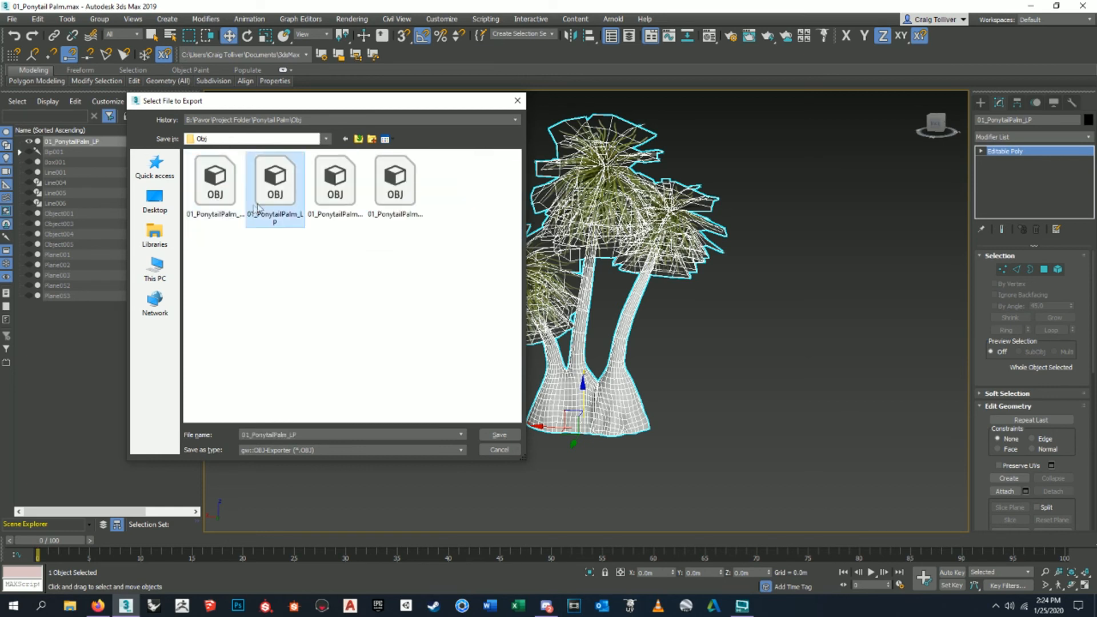
left_click(358, 139)
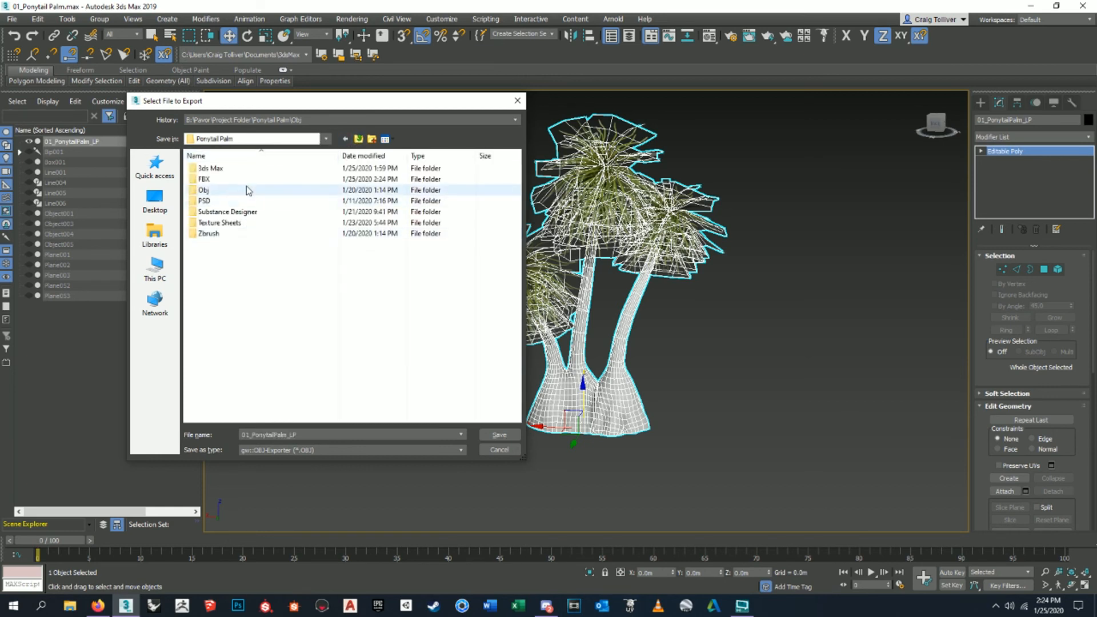
double_click(246, 180)
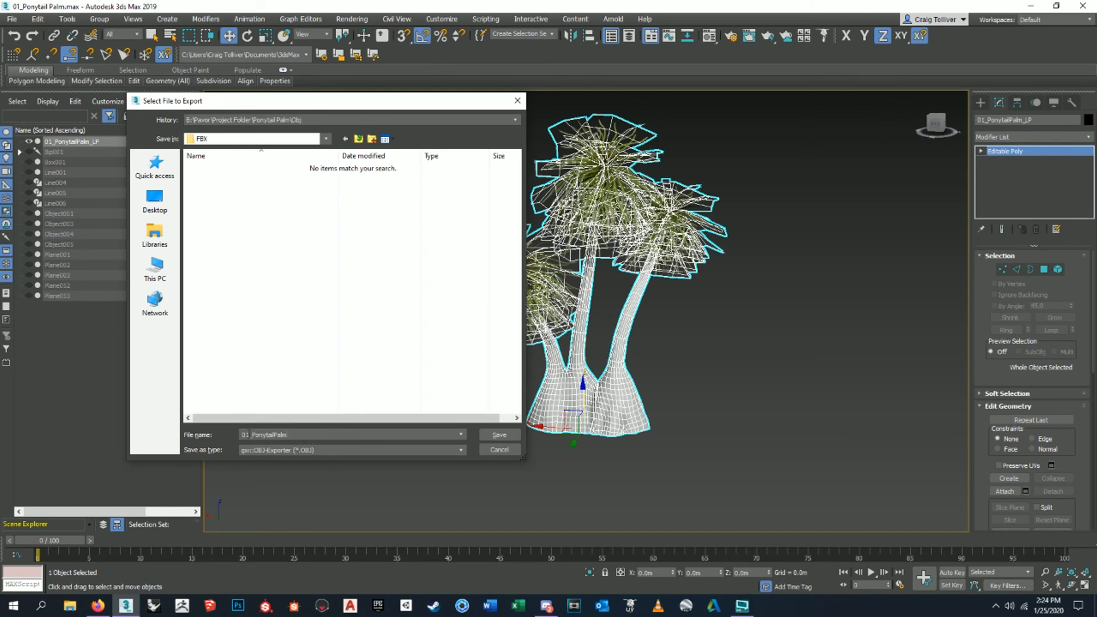
Set the export format to Autodesk (*.FBX), remove the 01_ prefix from the file name and save.
left_click(307, 451)
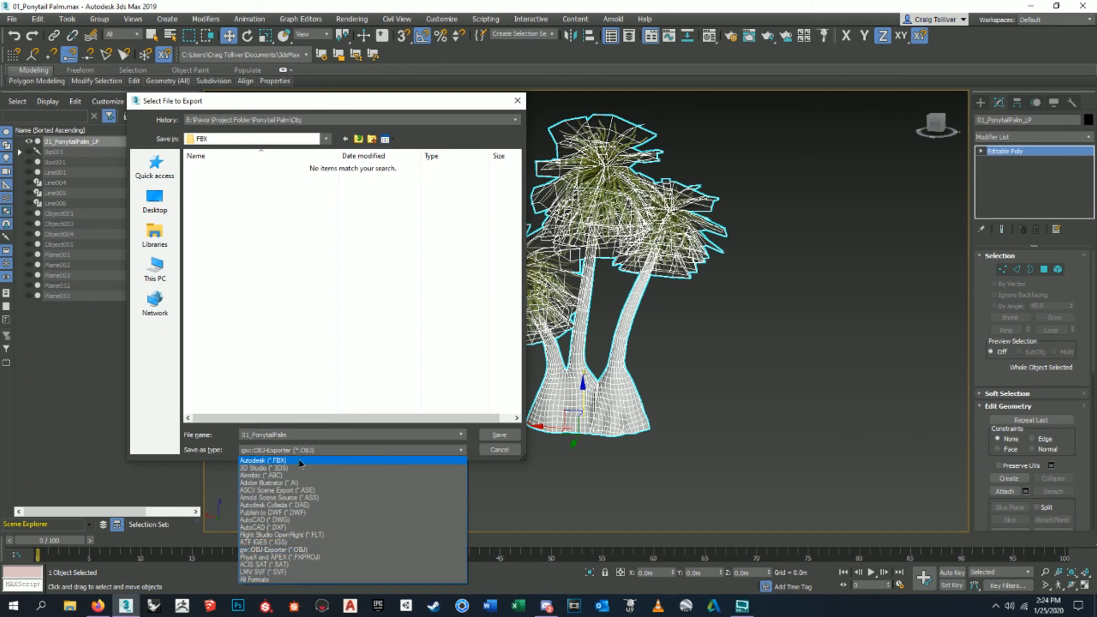
left_click(301, 460)
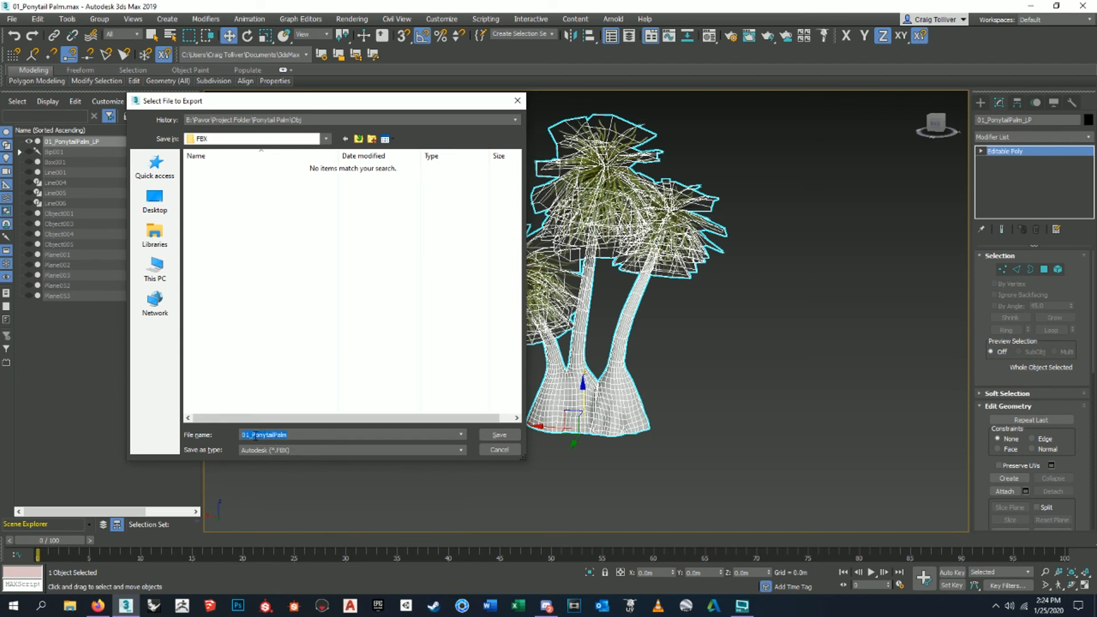
left_click(252, 435)
key("BackSpace")
key("BackSpace")
key("BackSpace")
left_click(482, 436)
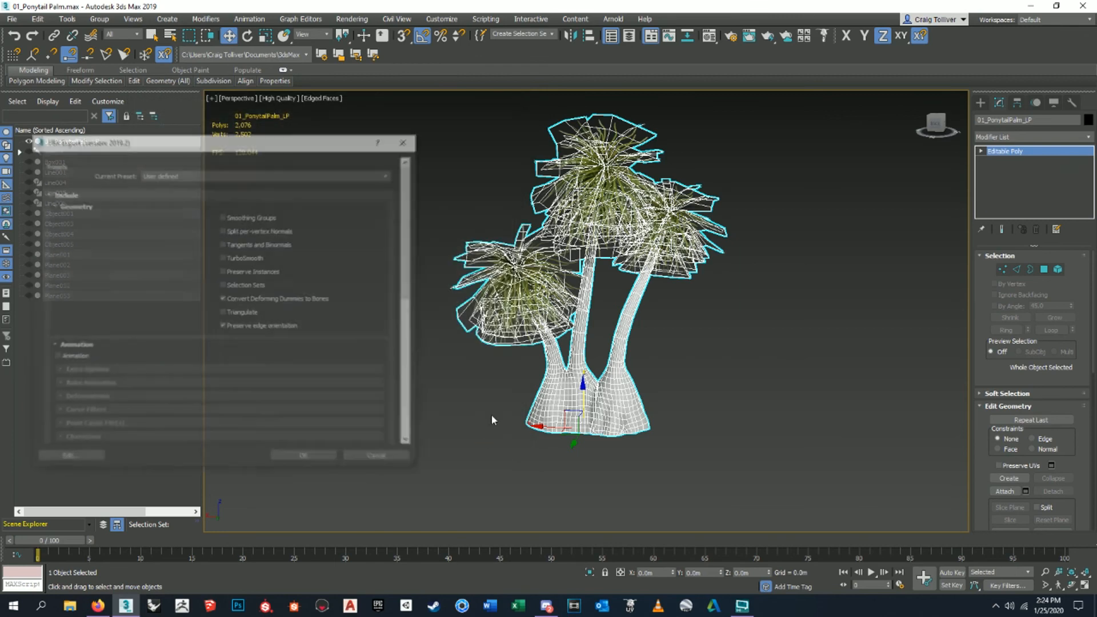
Exclude lights and cameras from the palm's FBX export.
left_click_drag(313, 141, 550, 109)
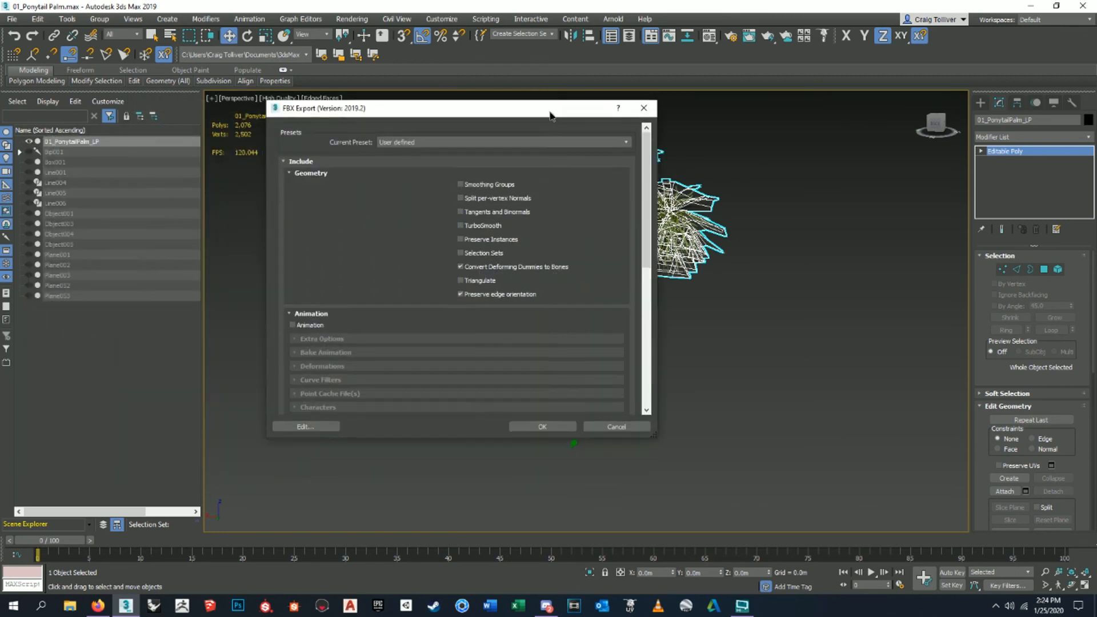
left_click_drag(647, 166, 649, 335)
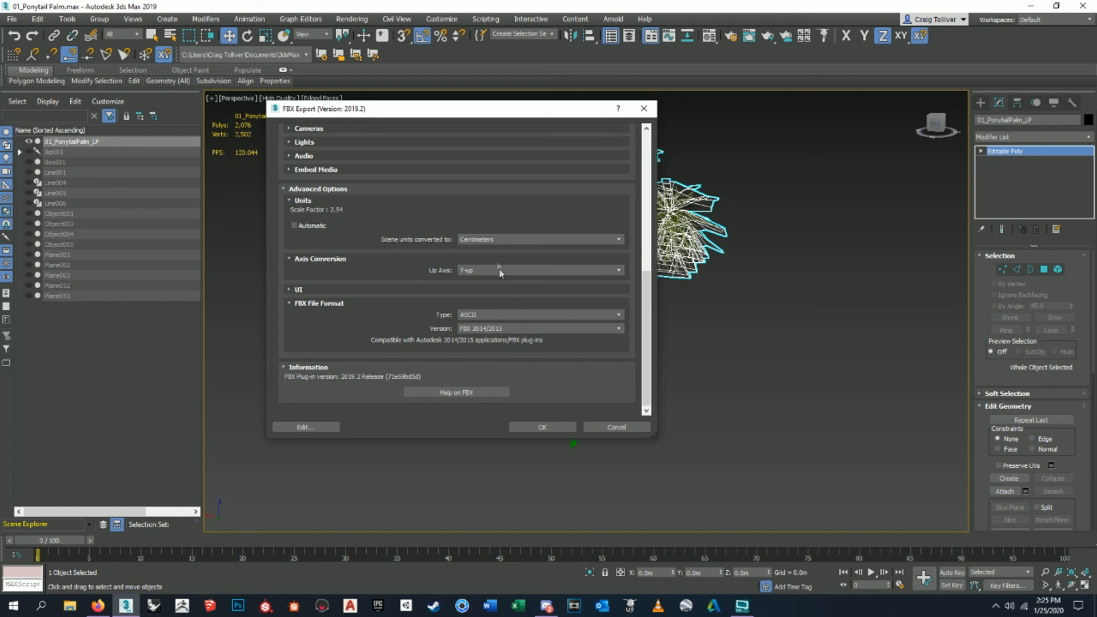
scroll(502, 269, "up", 10)
scroll(348, 338, "down", 5)
left_click(289, 284)
left_click(290, 284)
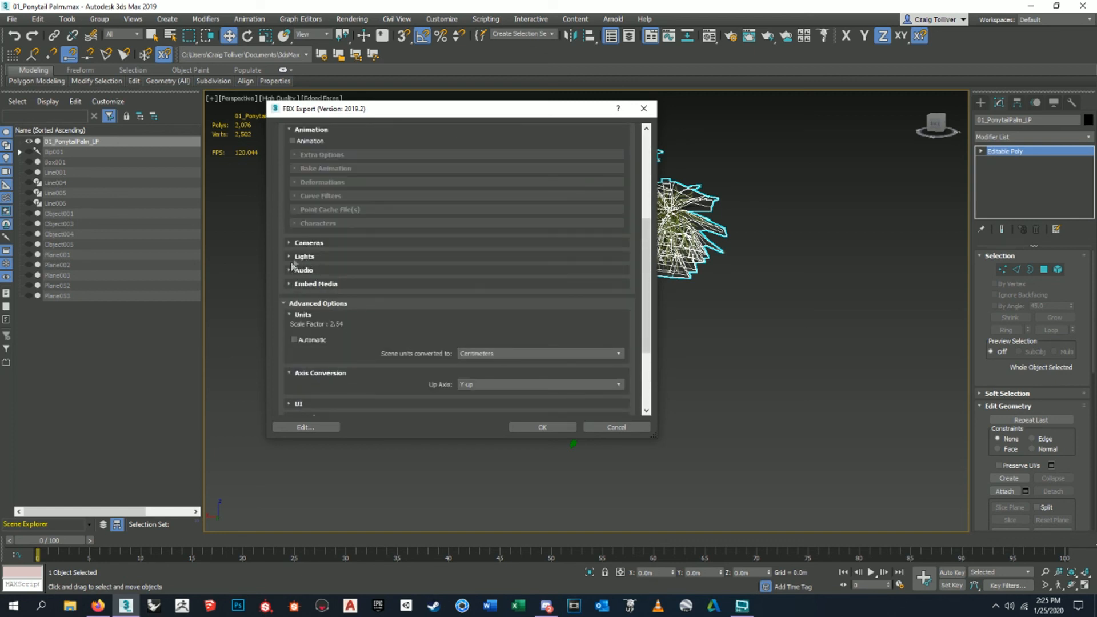
left_click(290, 257)
left_click(290, 257)
left_click(290, 257)
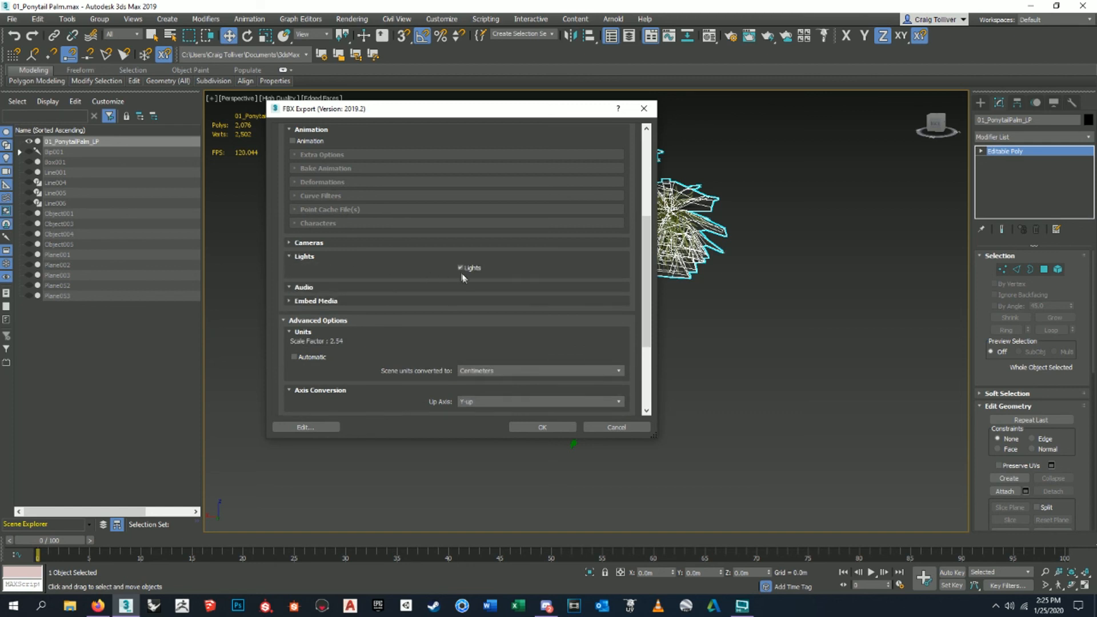
left_click(289, 242)
Include smoothing groups and tangents and binormals in the exported FBX geometry.
scroll(452, 279, "up", 5)
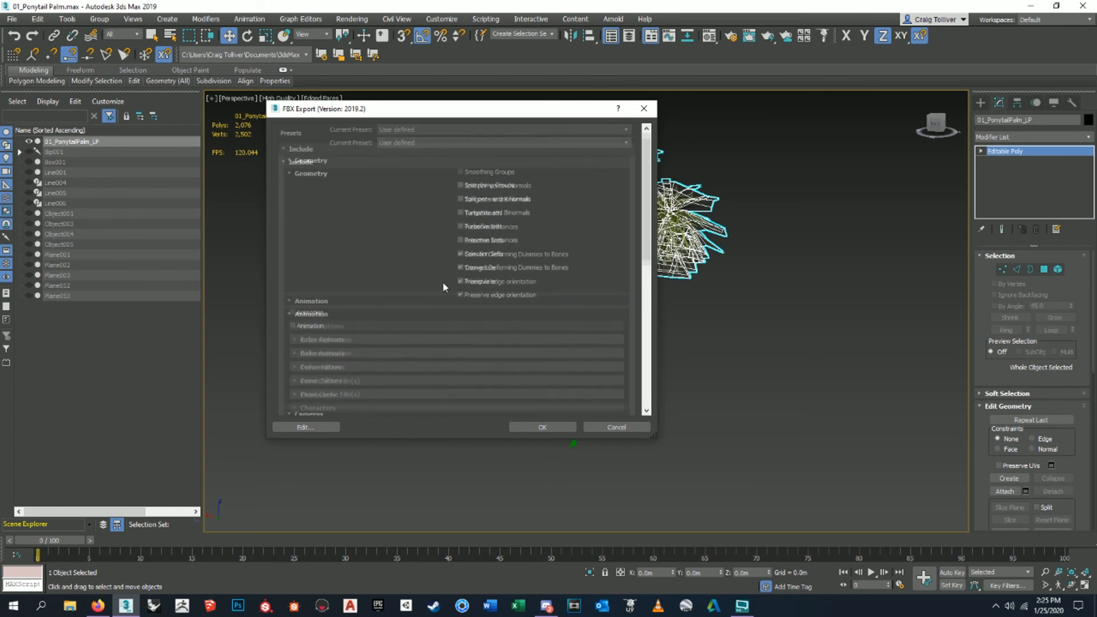
left_click(464, 187)
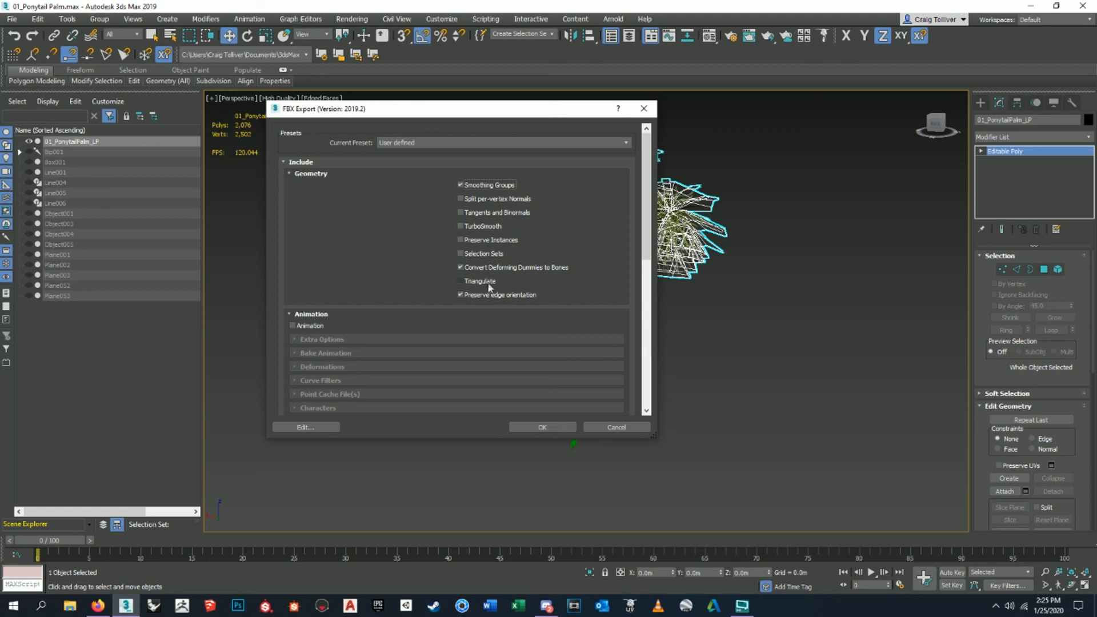
scroll(477, 307, "down", 2)
scroll(477, 307, "up", 2)
scroll(479, 314, "down", 6)
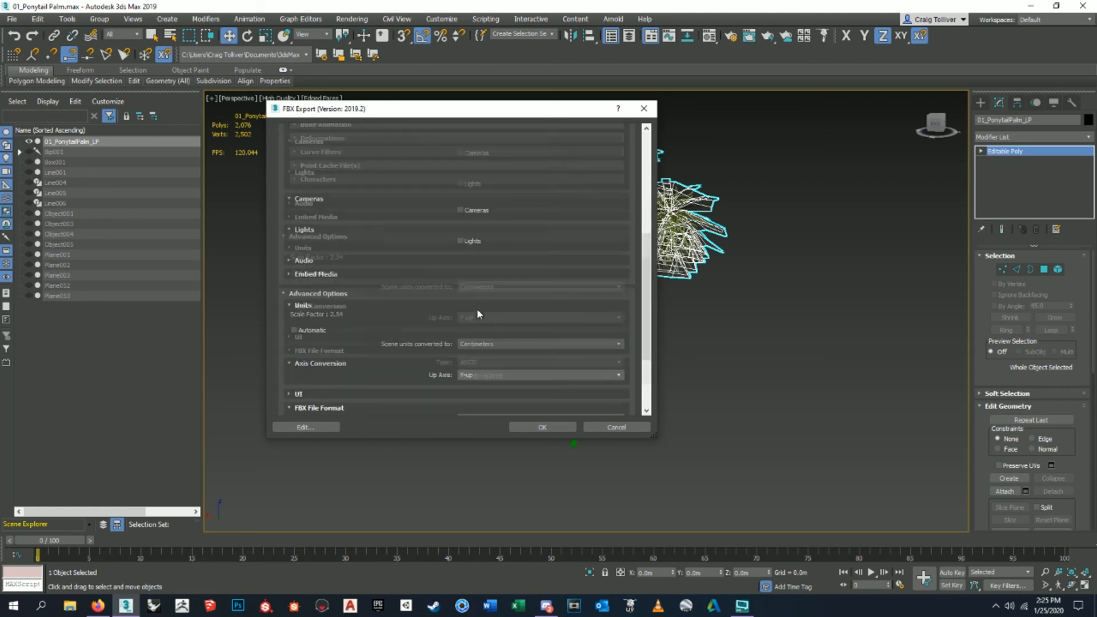
scroll(483, 289, "up", 8)
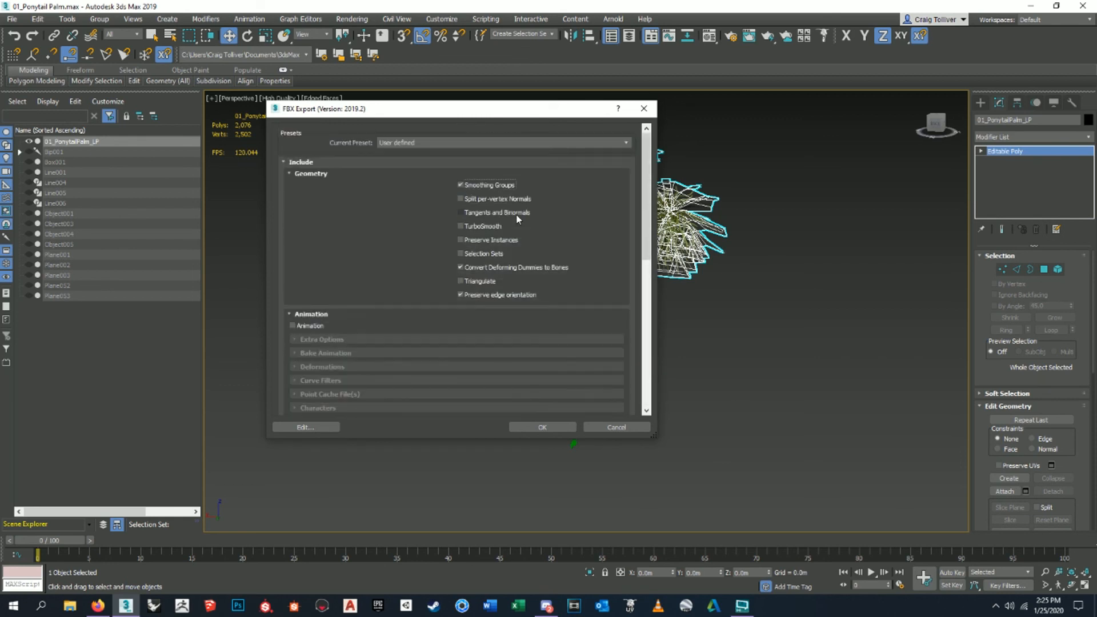
left_click(471, 212)
Set the FBX file type to Binary and complete the export.
scroll(523, 294, "down", 3)
scroll(526, 305, "down", 3)
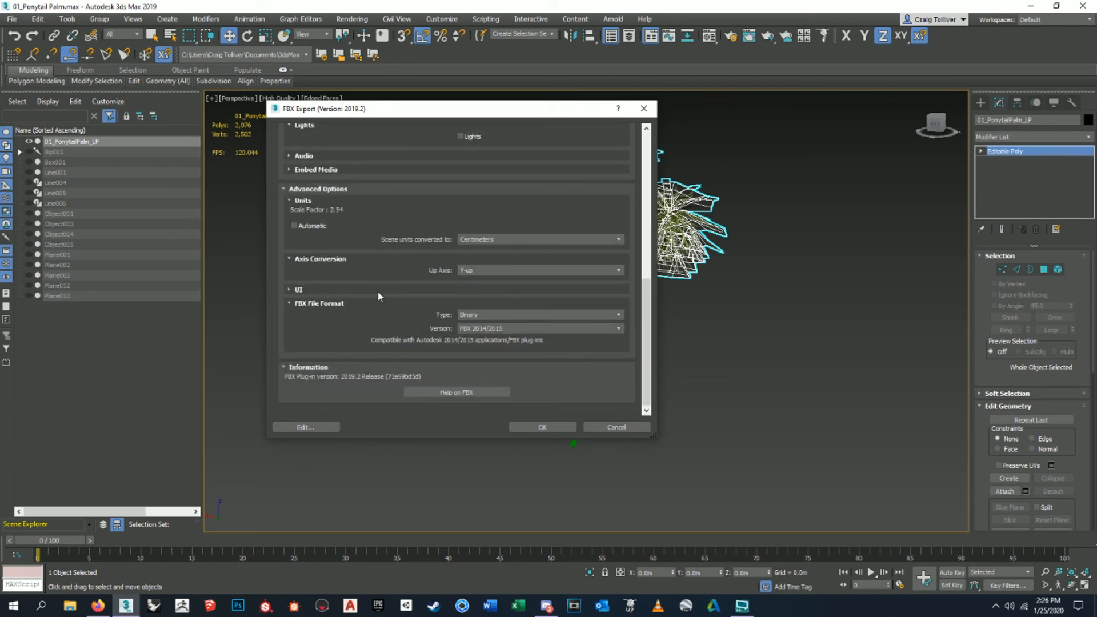
scroll(377, 292, "up", 6)
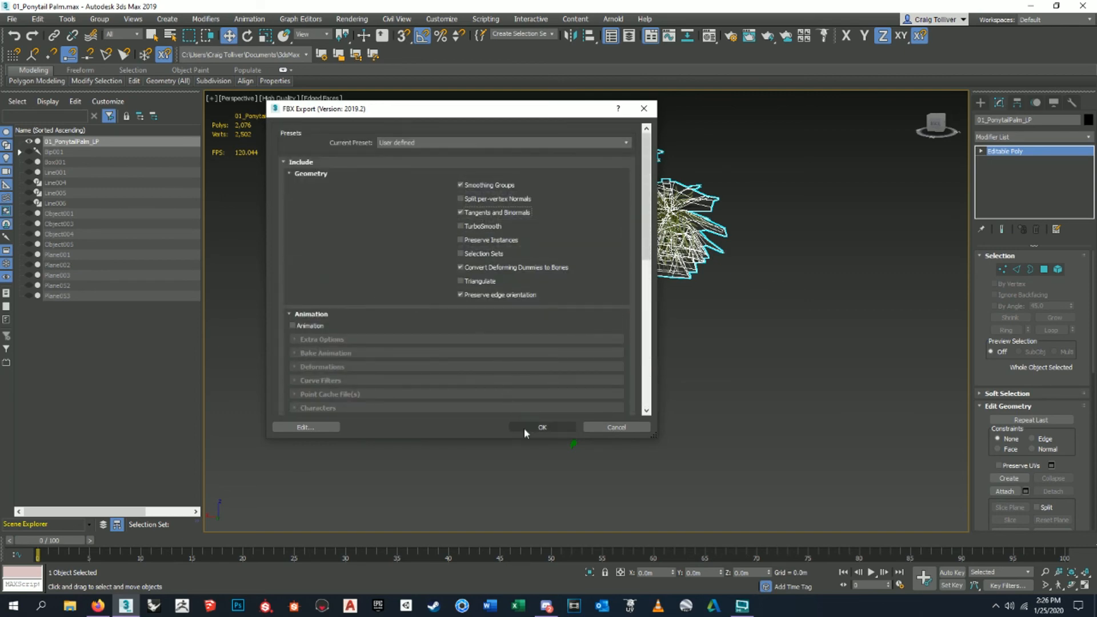
left_click(541, 427)
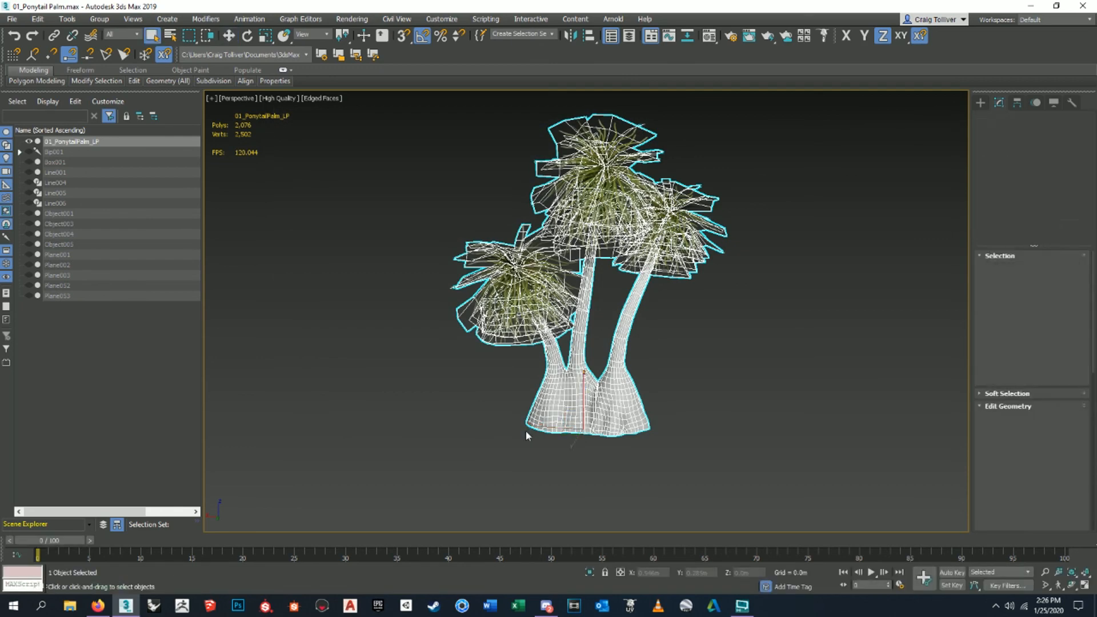
Examine the finished palm mesh from several sides, both deselected and selected.
left_click(702, 338)
middle_click_drag(701, 337, 671, 344)
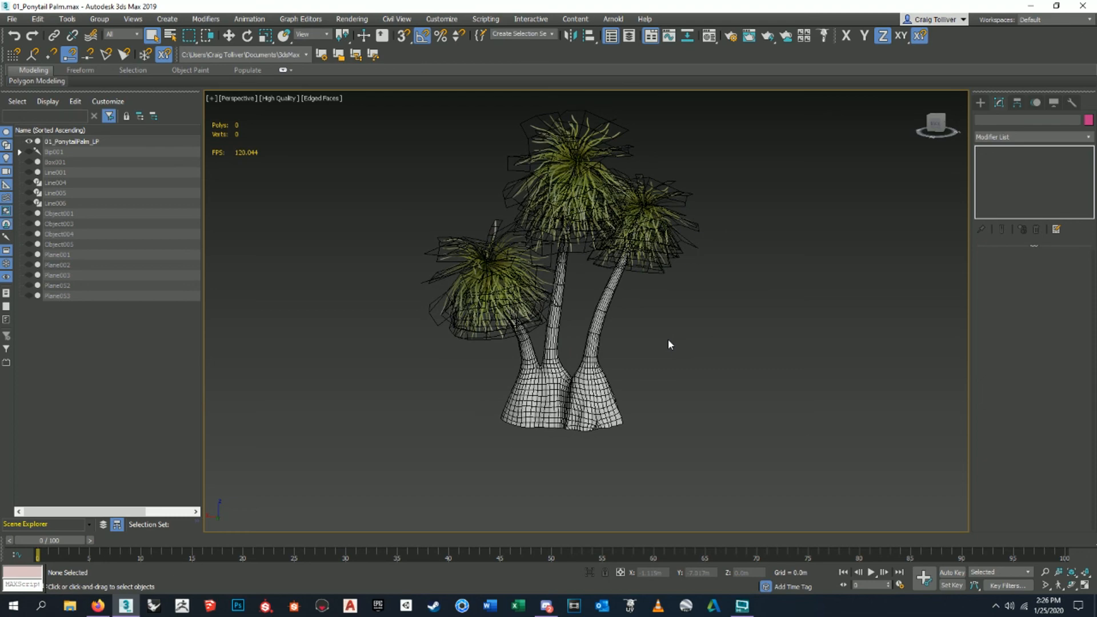
left_click(582, 260)
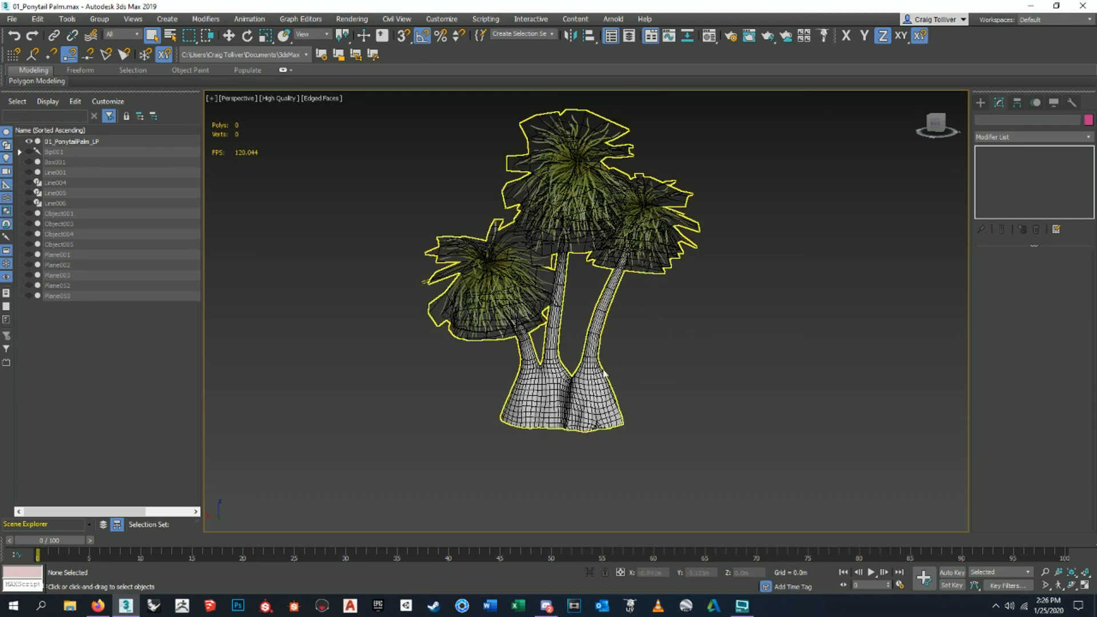
left_click(603, 374)
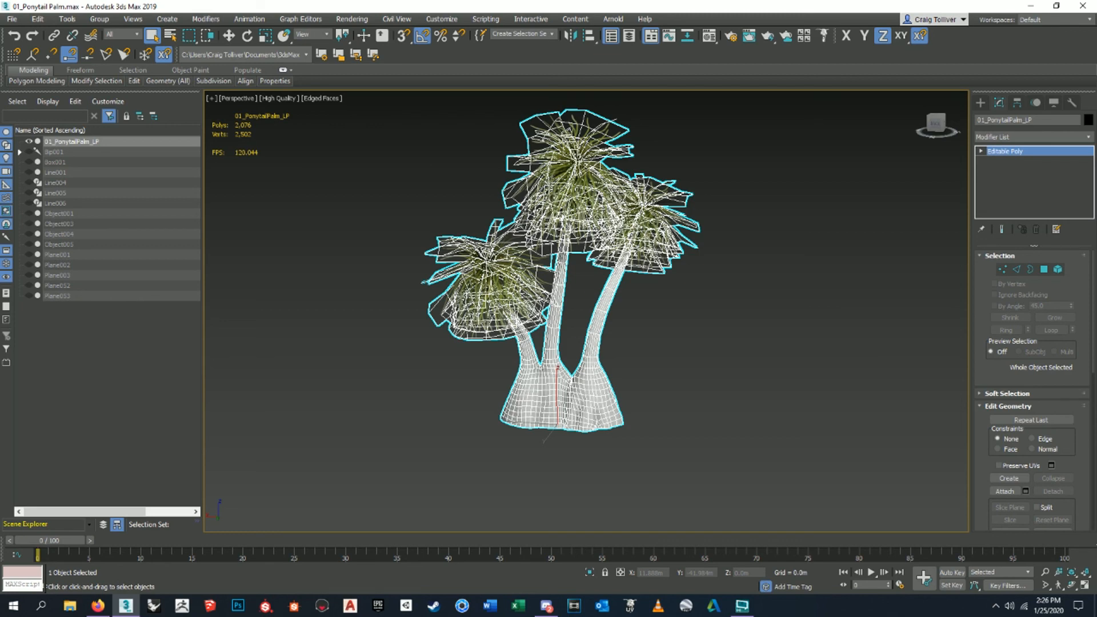
middle_click_drag(631, 336, 804, 323)
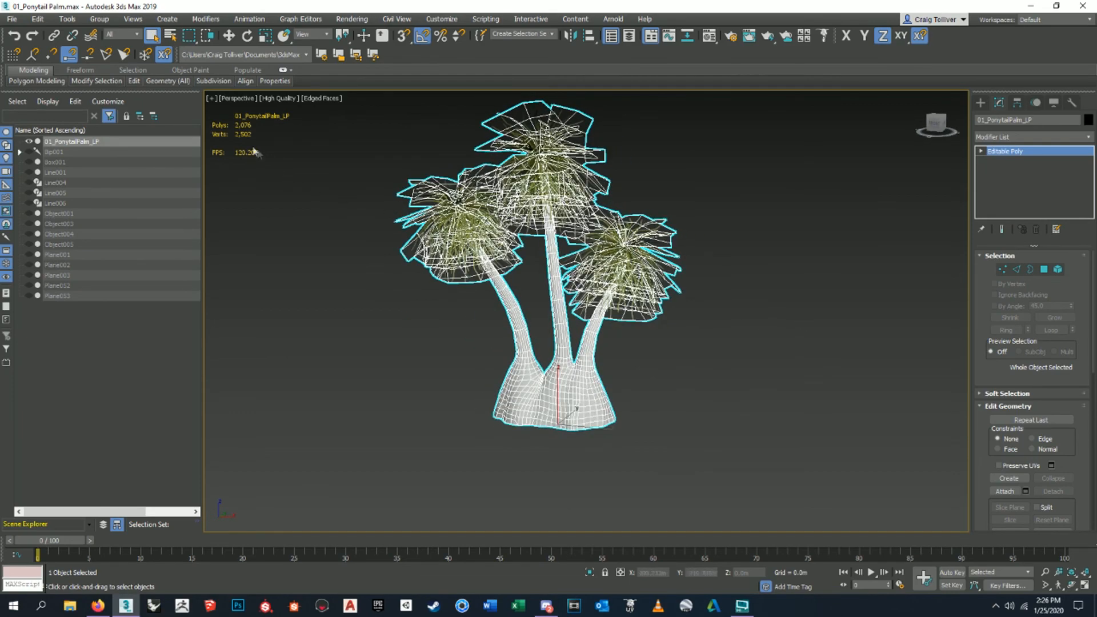
middle_click_drag(562, 282, 451, 288, "alt")
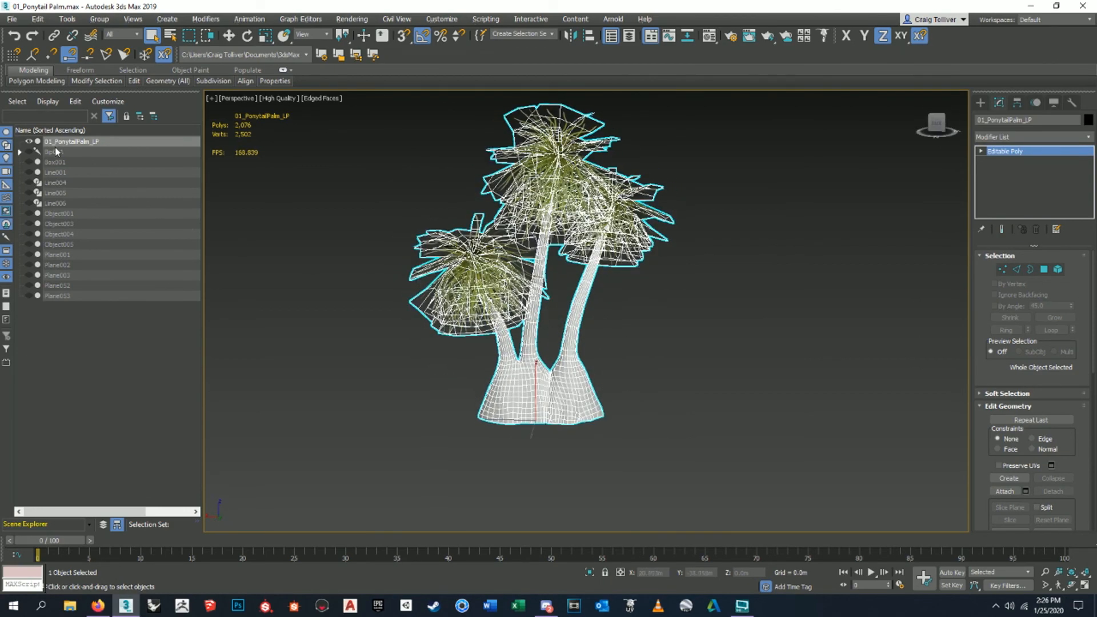
Unhide the Bip001 biped with its whole hierarchy and view it beside the palm for scale comparison.
double_click(54, 151)
left_click(30, 152)
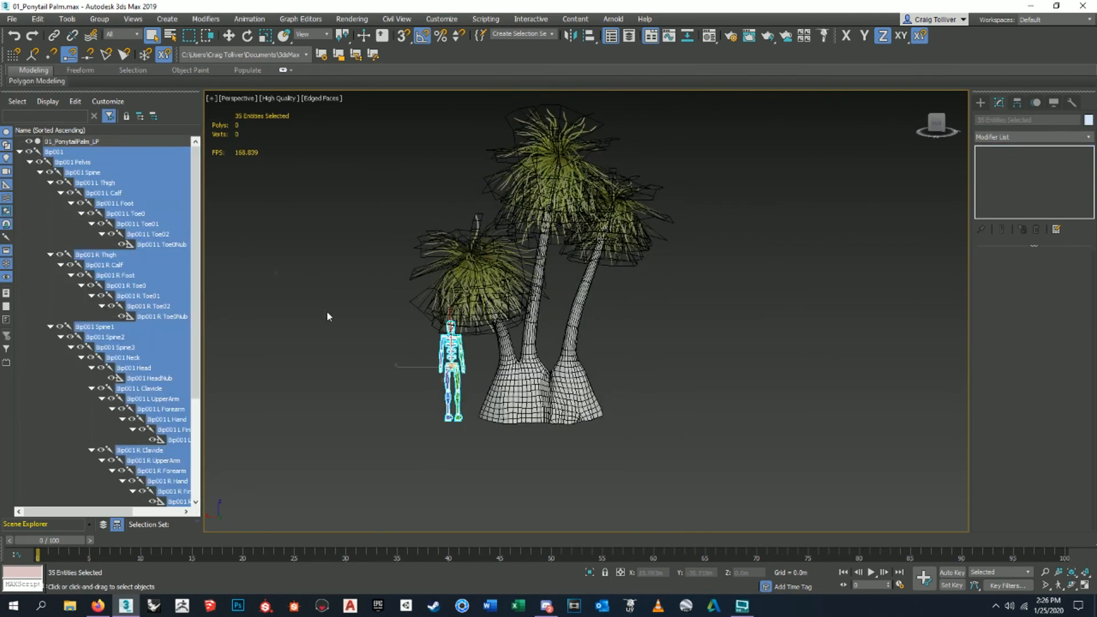
key("z")
middle_click_drag(327, 316, 493, 390, "alt")
scroll(336, 354, "down", 3)
left_click(19, 152)
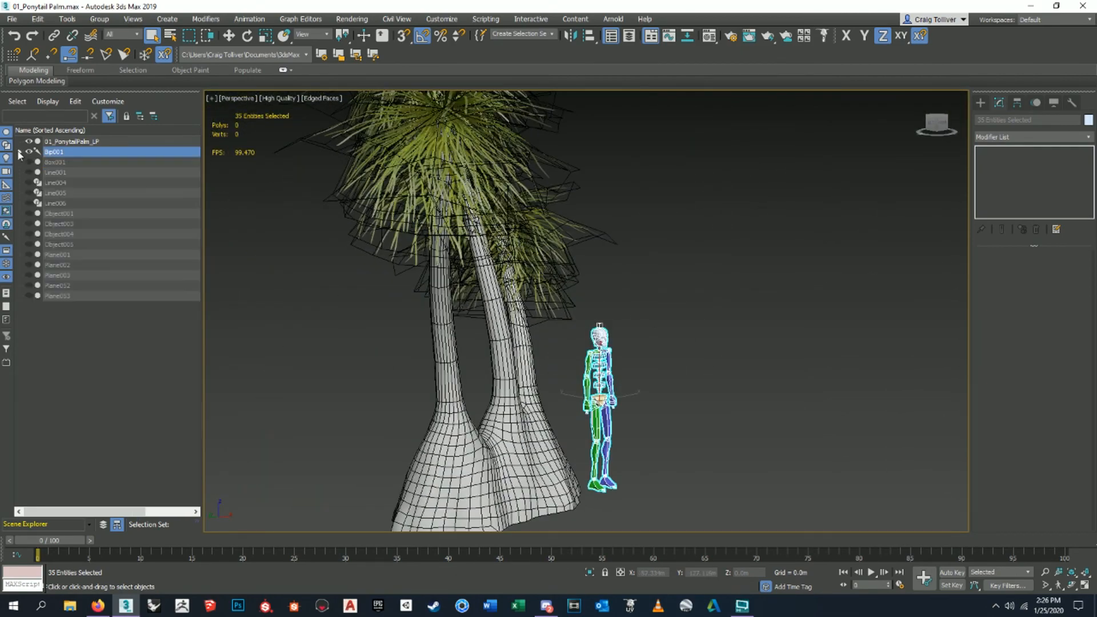
scroll(700, 318, "down", 3)
middle_click_drag(701, 319, 620, 321, "alt")
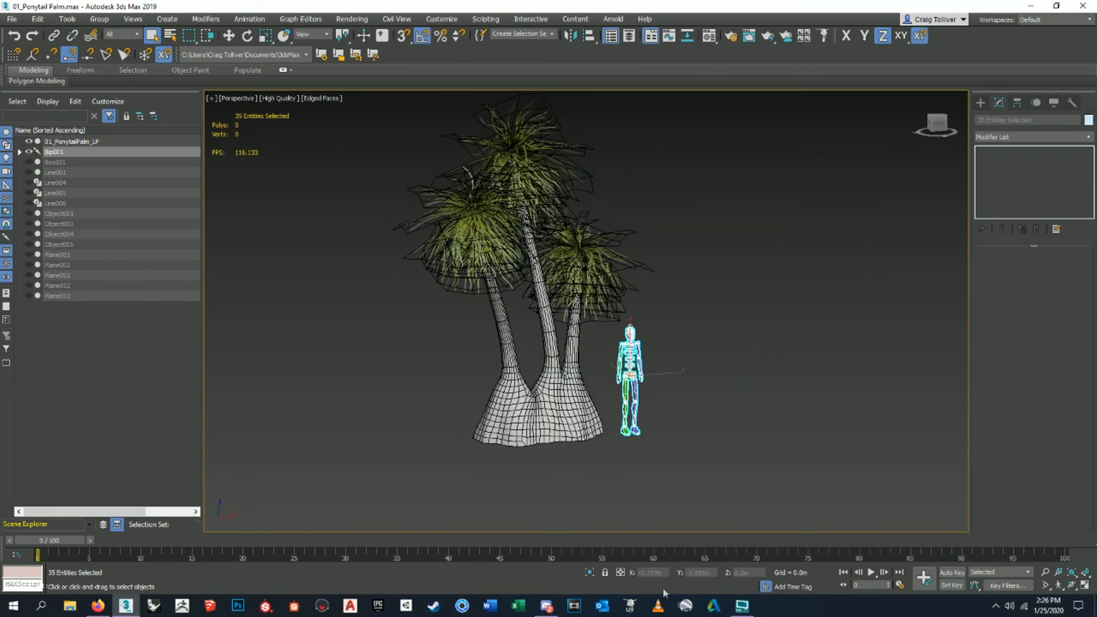
left_click(741, 605)
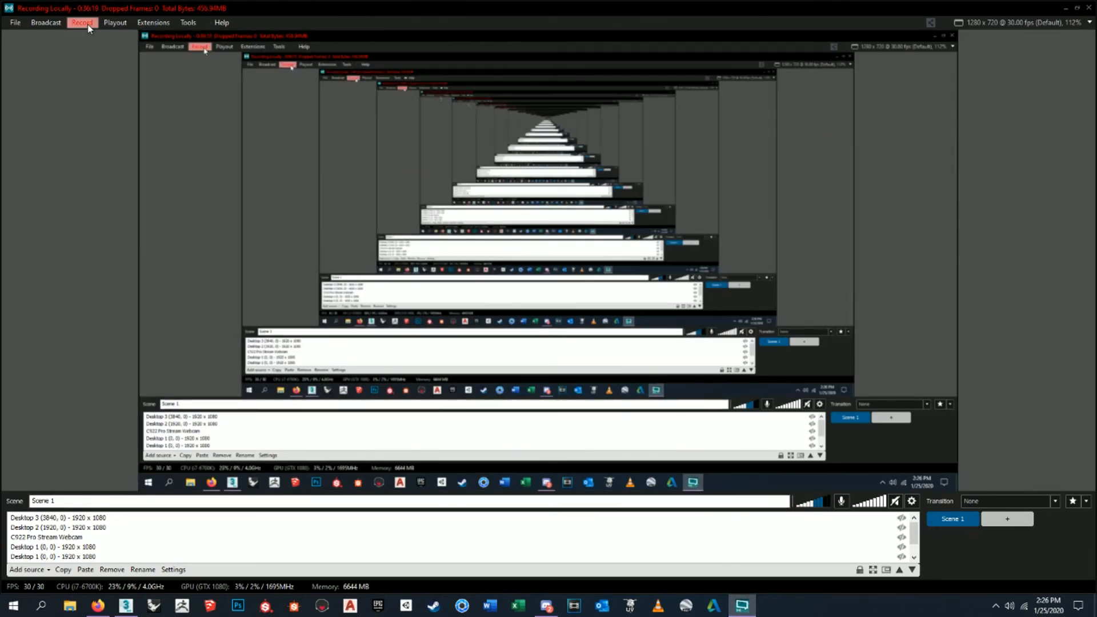